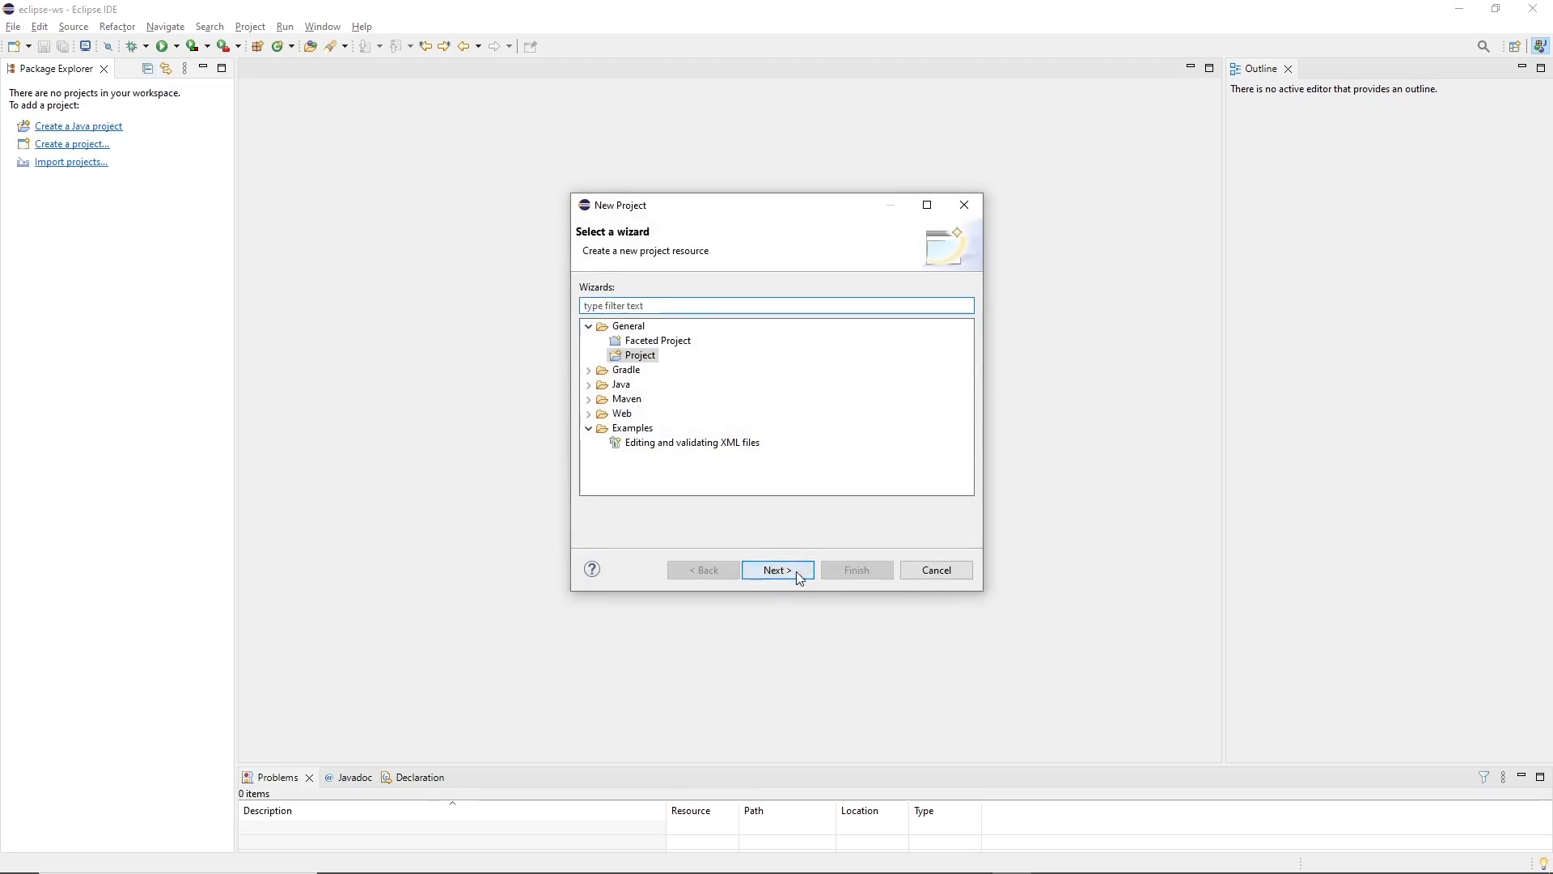
Name the new general project PNCL-Project and browse for a custom location instead of the default one
click(792, 571)
text(PNCL-Project)
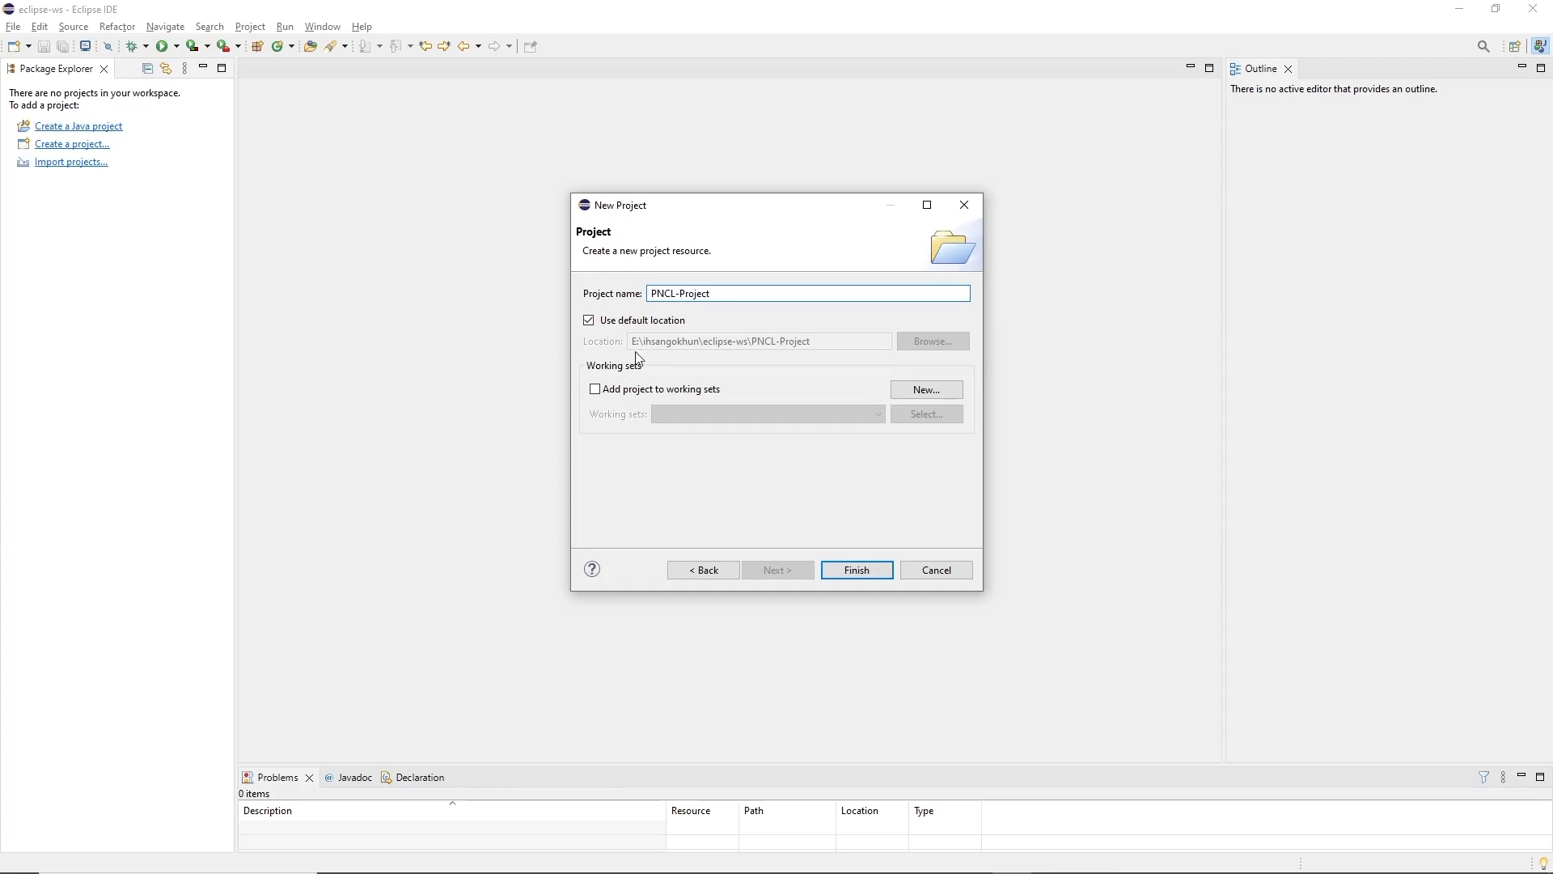
click(675, 321)
click(937, 349)
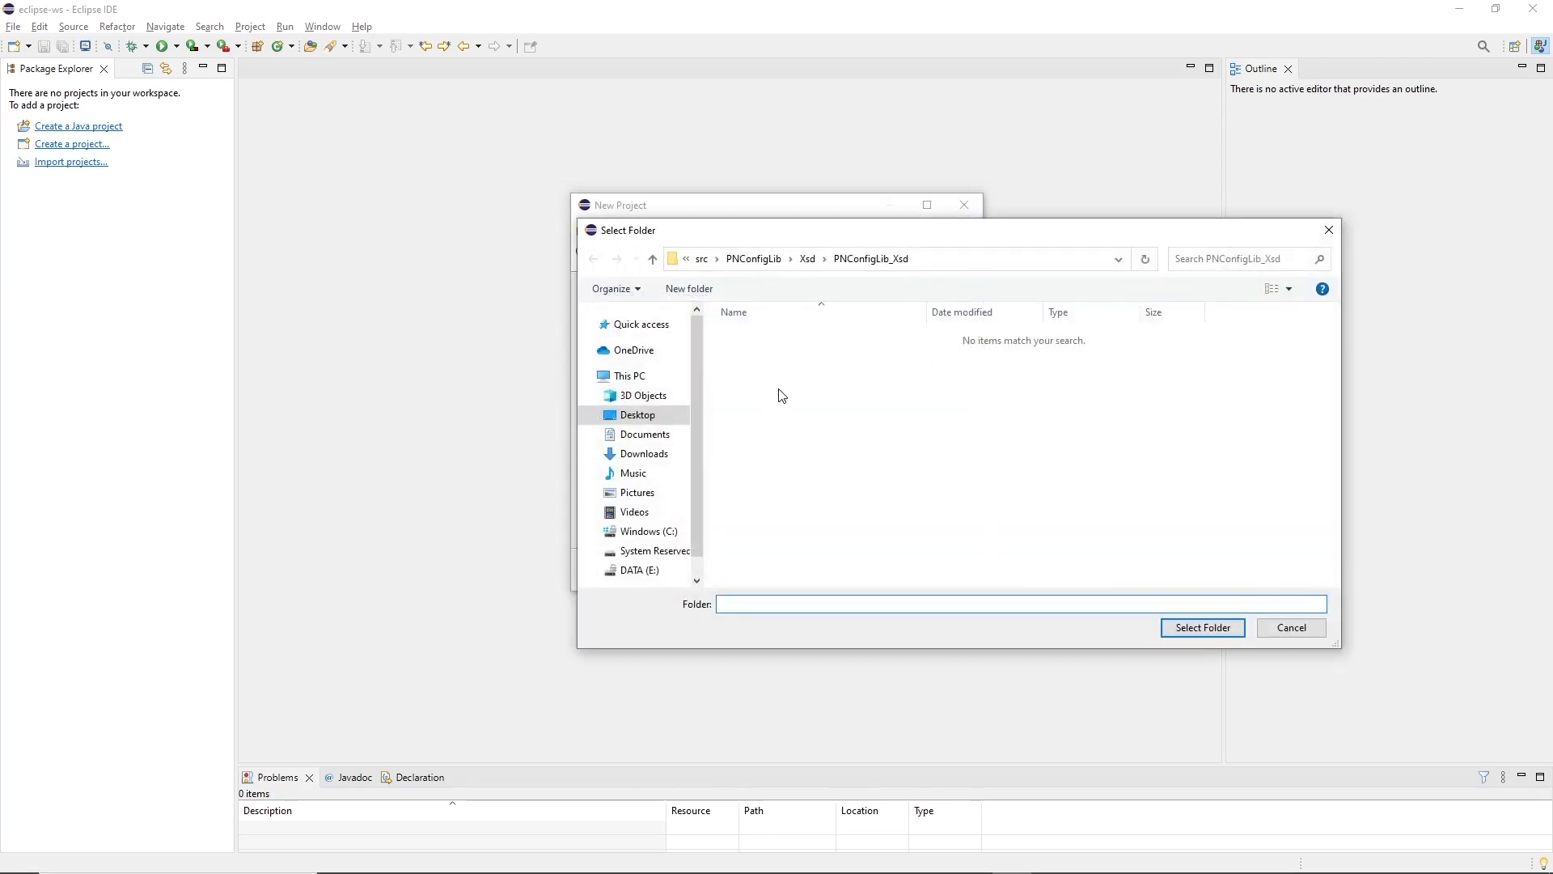
Create a PNCL-Project folder inside PNConfigLib_01.02.00.01_00.02.00.01 and finish the project with that folder as its location
click(653, 259)
click(653, 259)
click(882, 260)
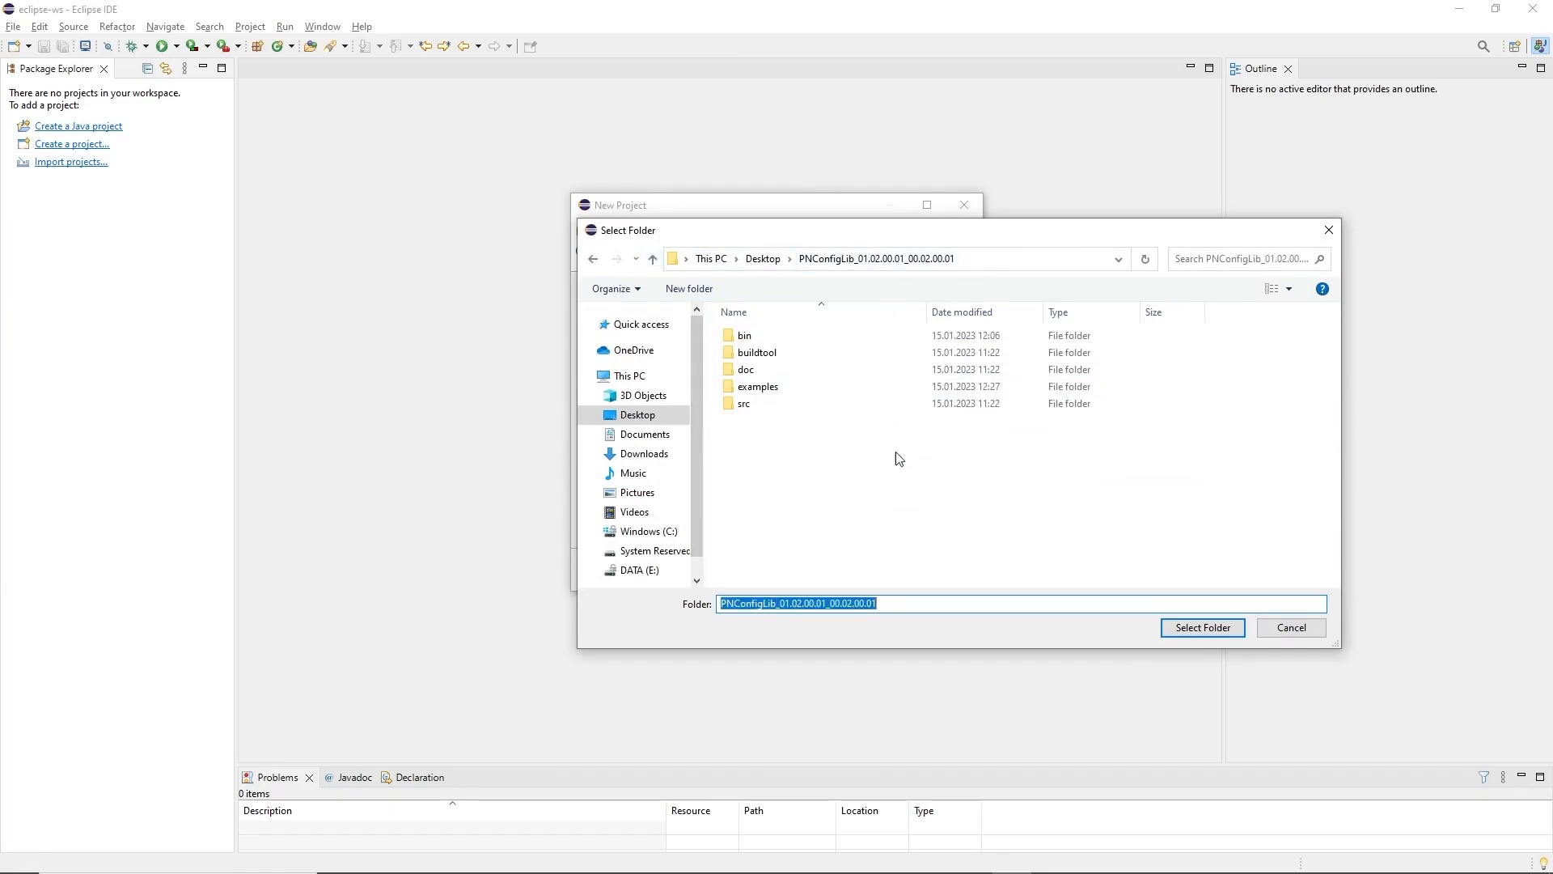
right_click(847, 497)
mouse_move(971, 720)
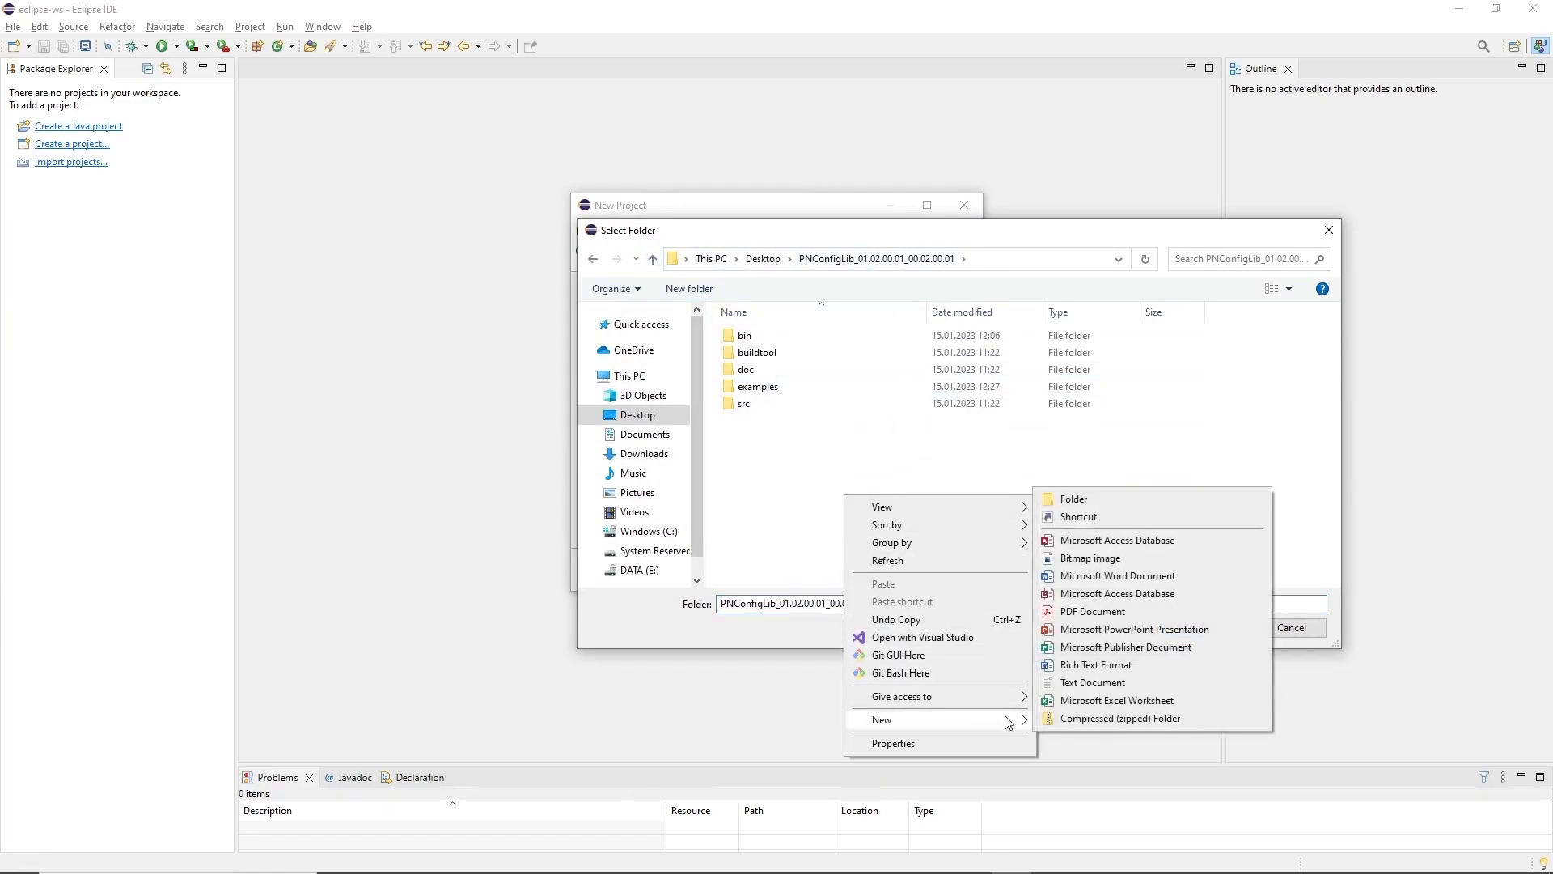
click(1089, 500)
text(PNCL-P)
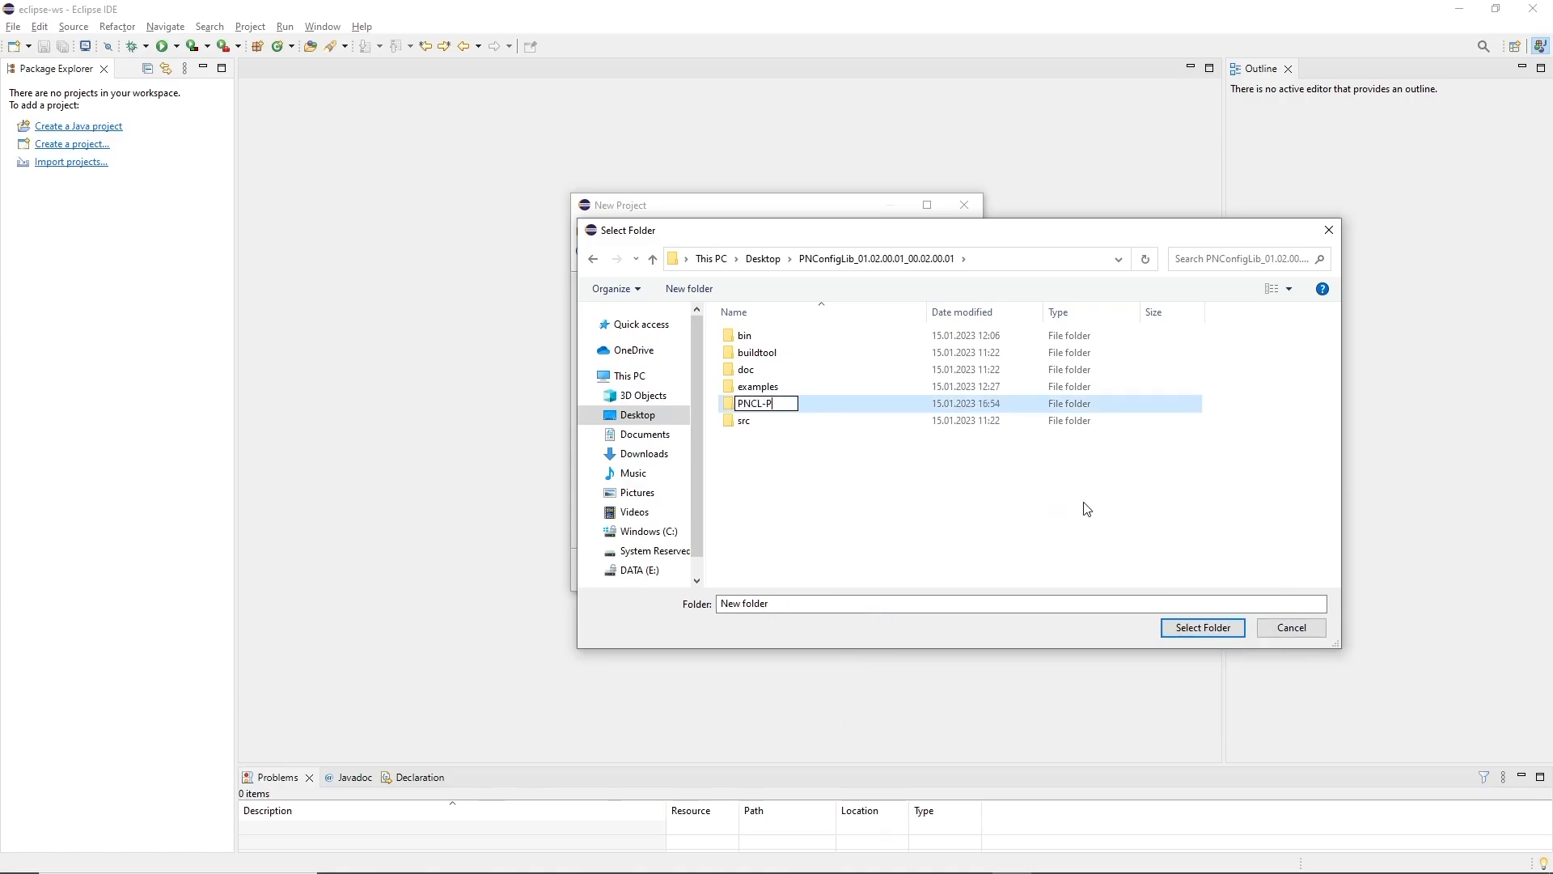
text(roject)
key(Return)
key(Return)
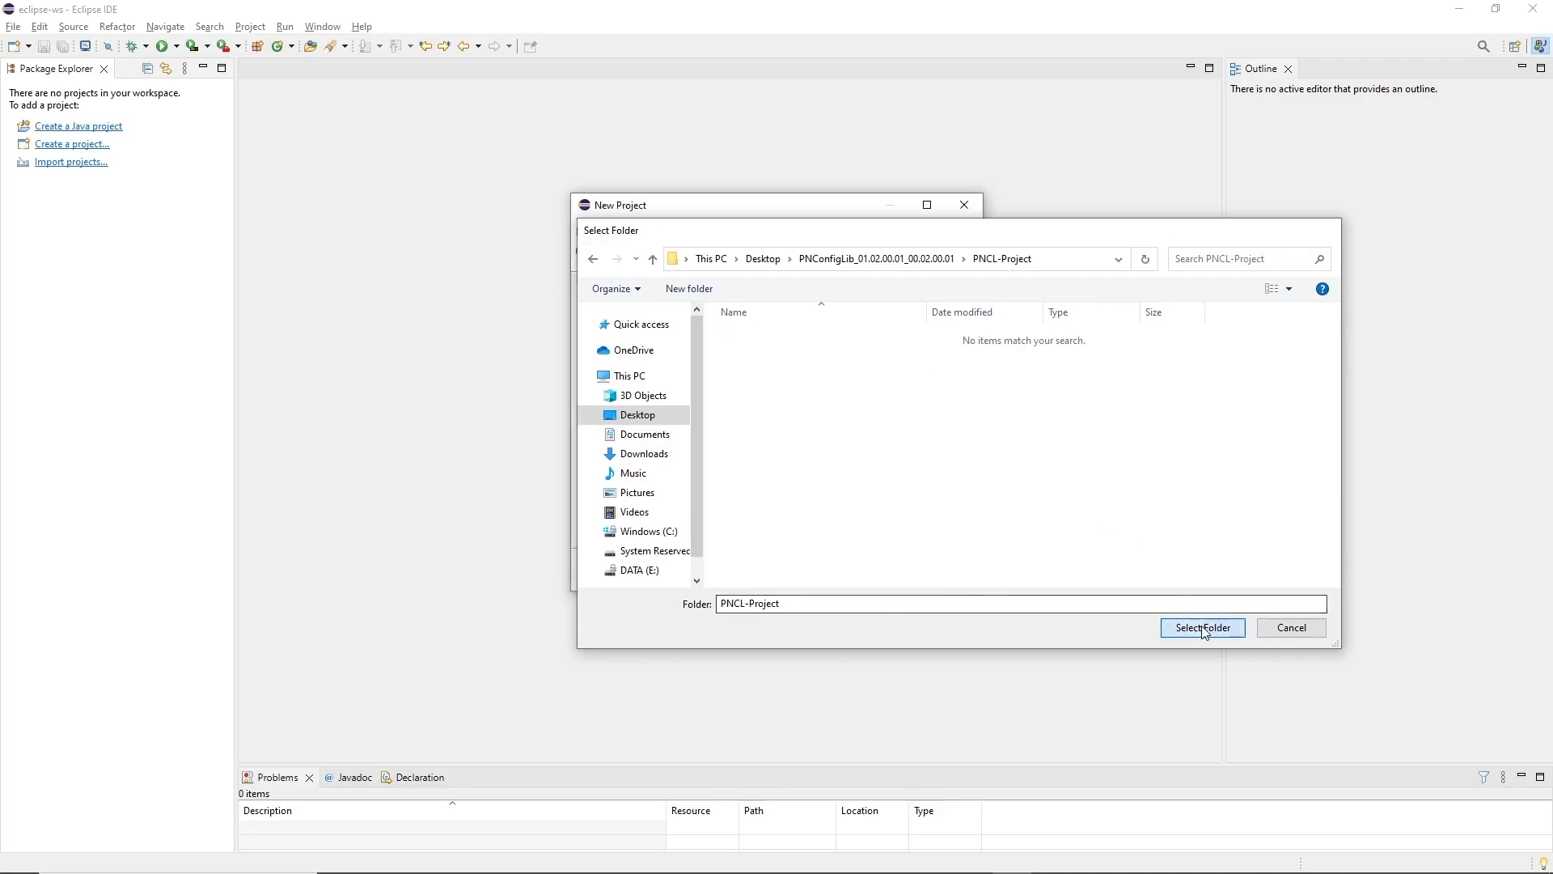
click(1203, 628)
click(858, 571)
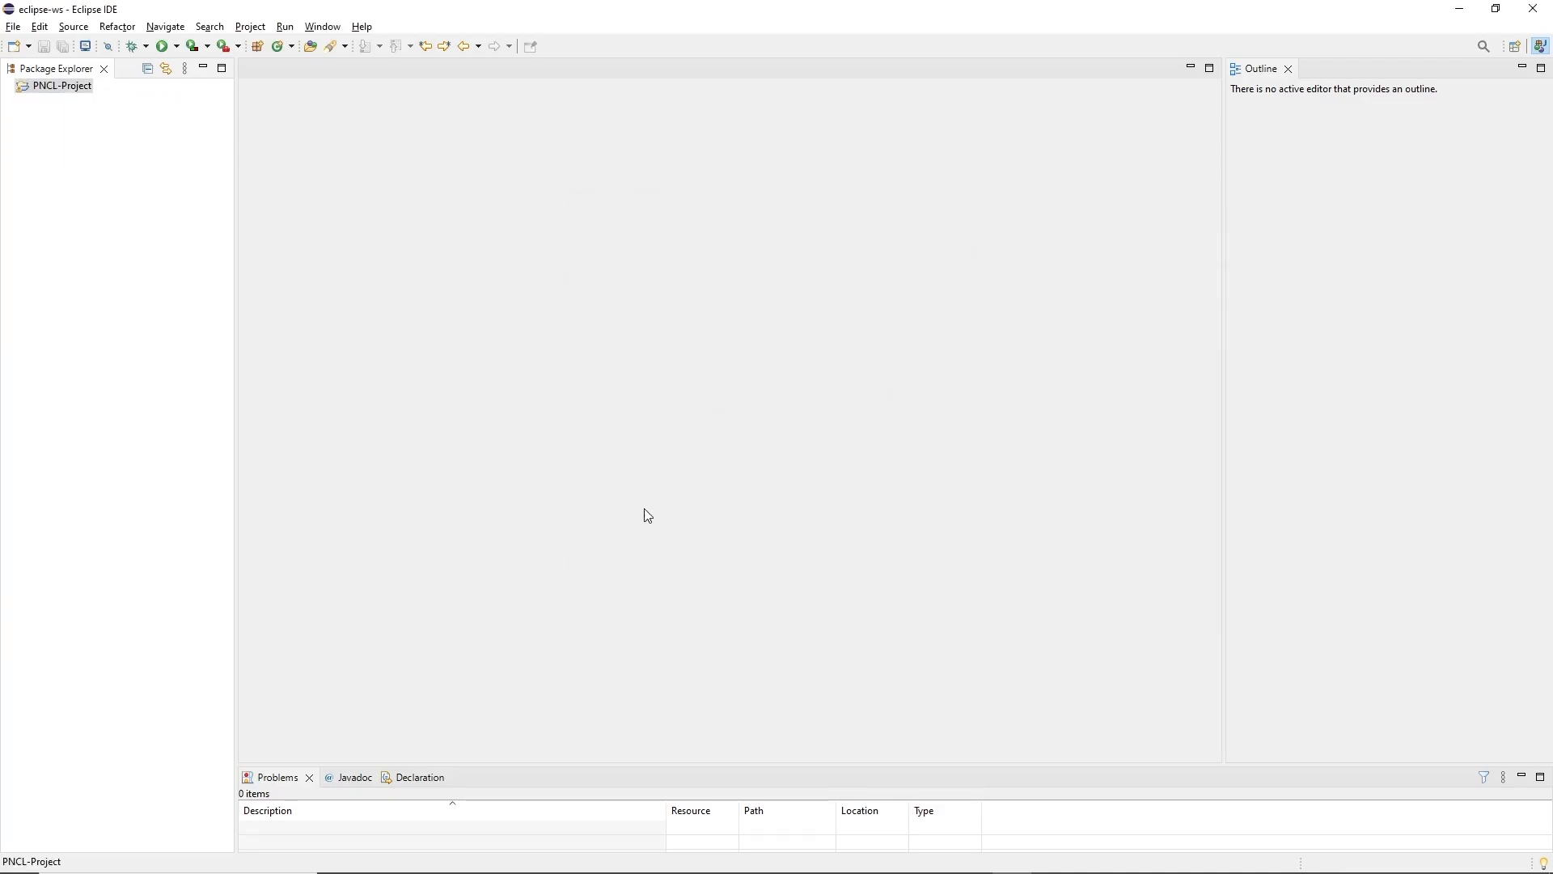
Start a new XML file named Configuration.xml in PNCL-Project, created from a DTD or XML Schema file
right_click(63, 88)
mouse_move(178, 99)
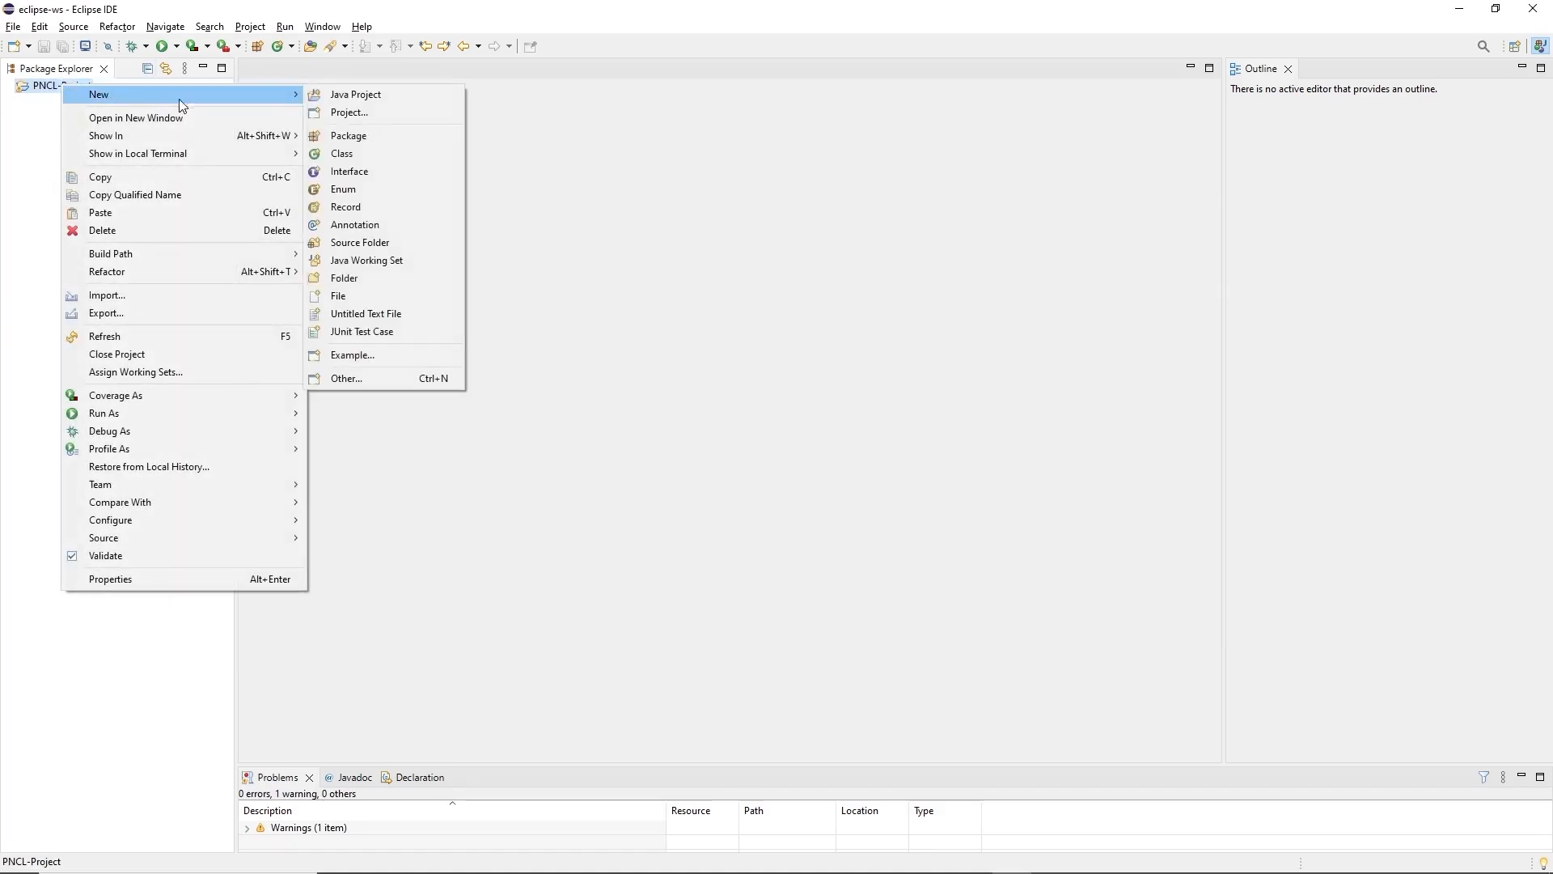
click(437, 381)
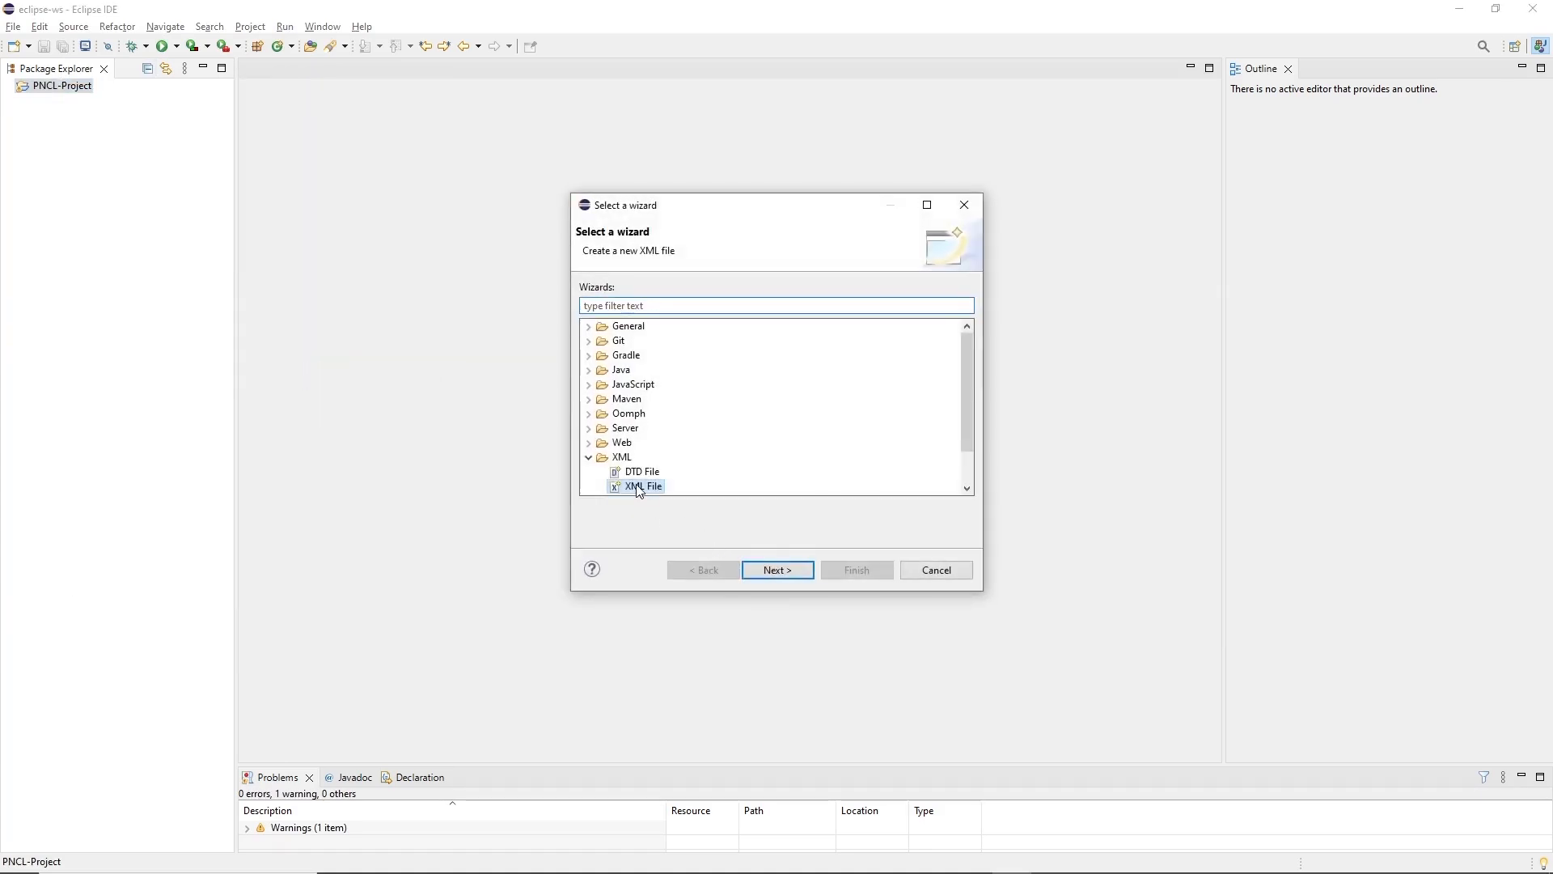
click(779, 569)
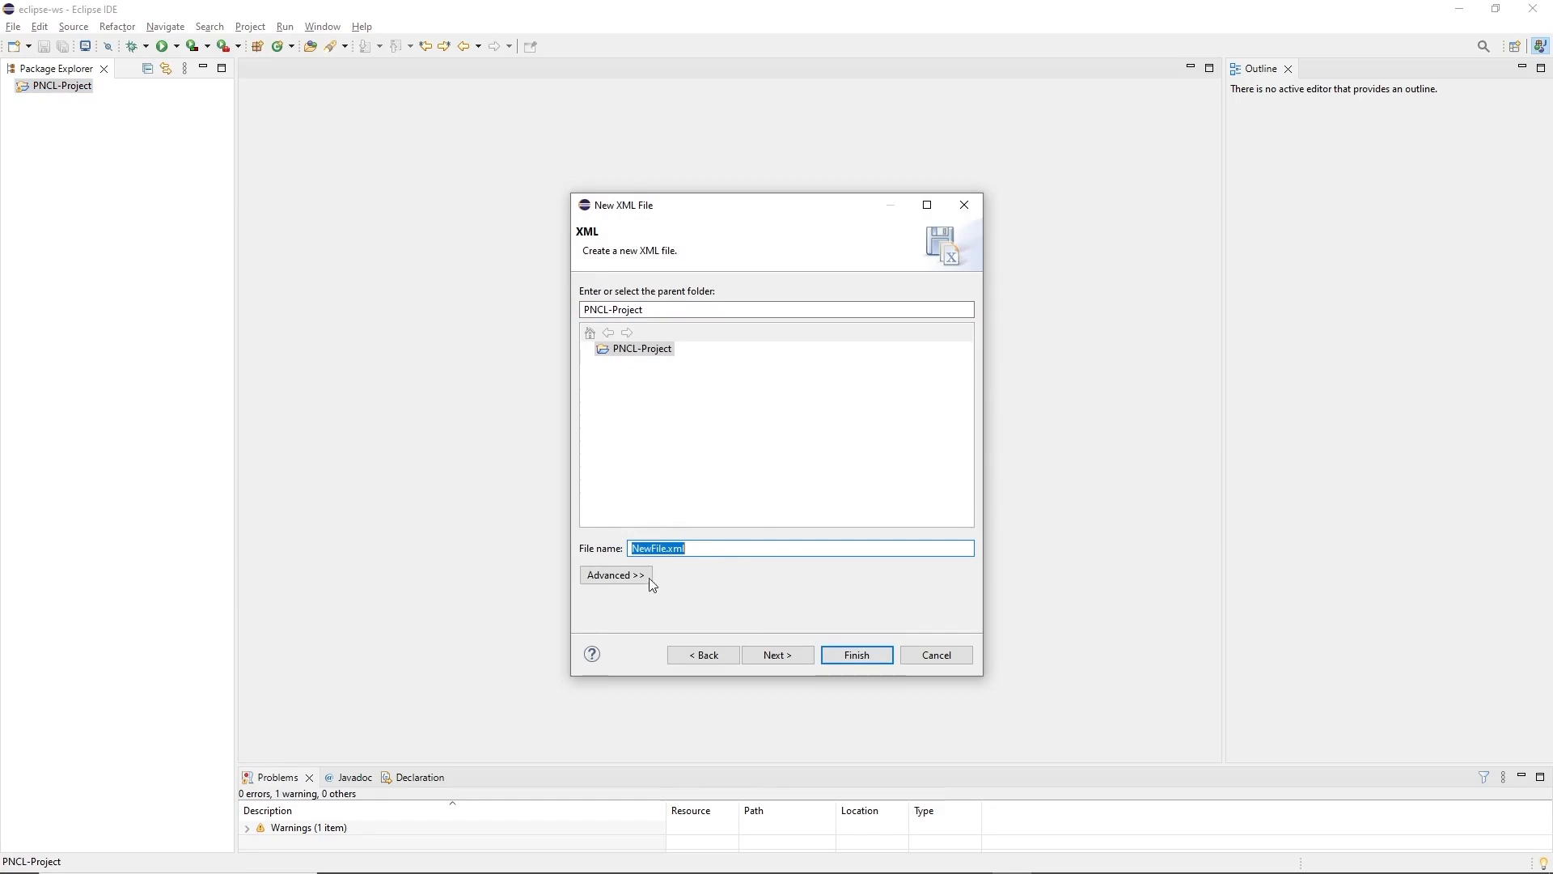
text(Configuration.xml)
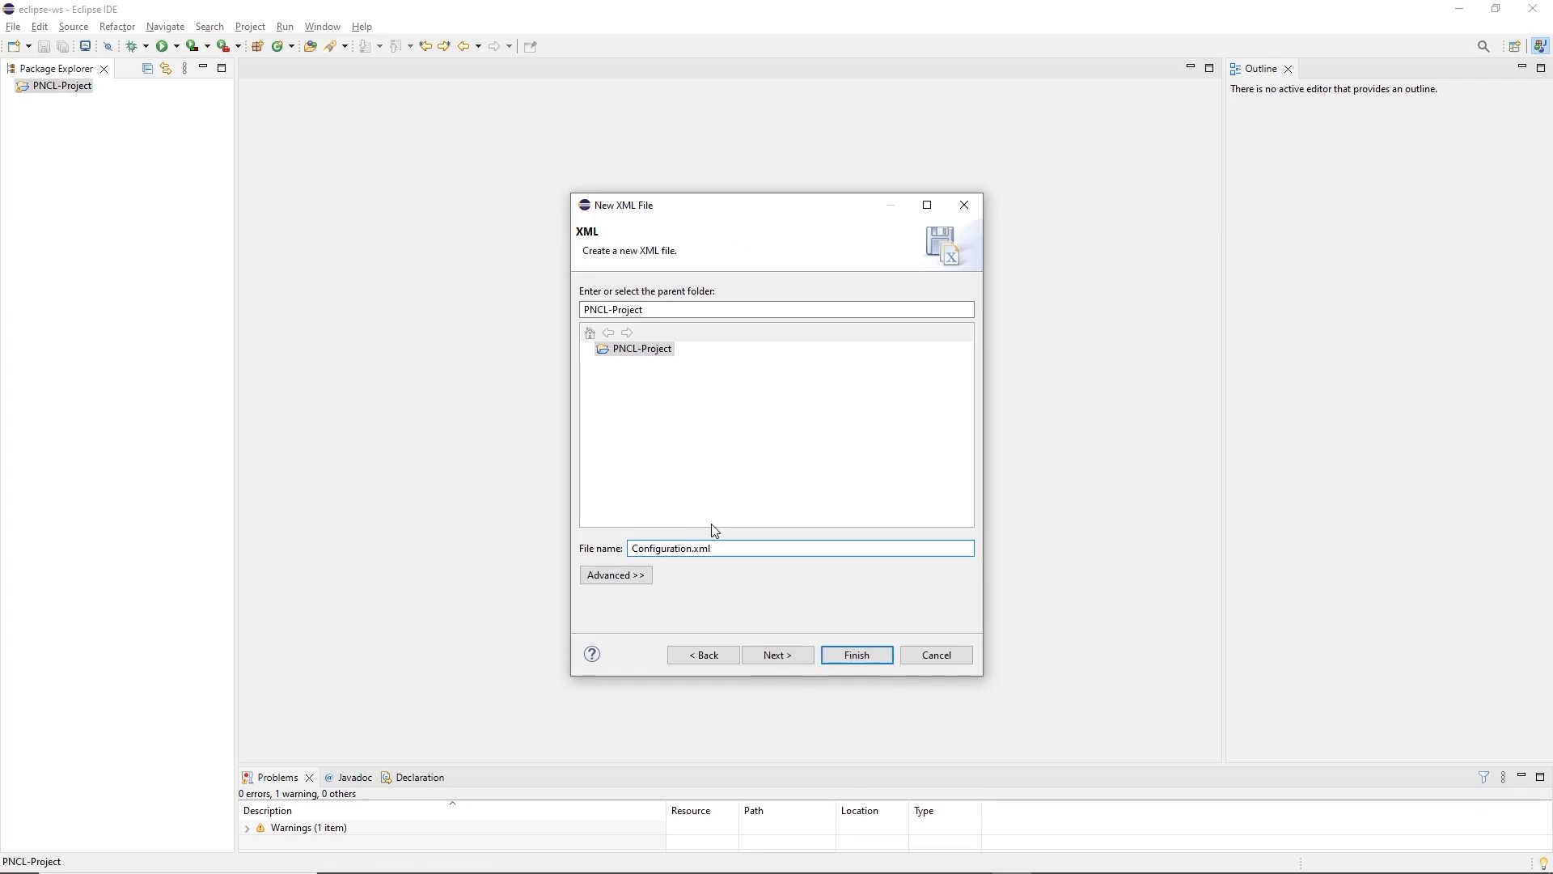
click(792, 654)
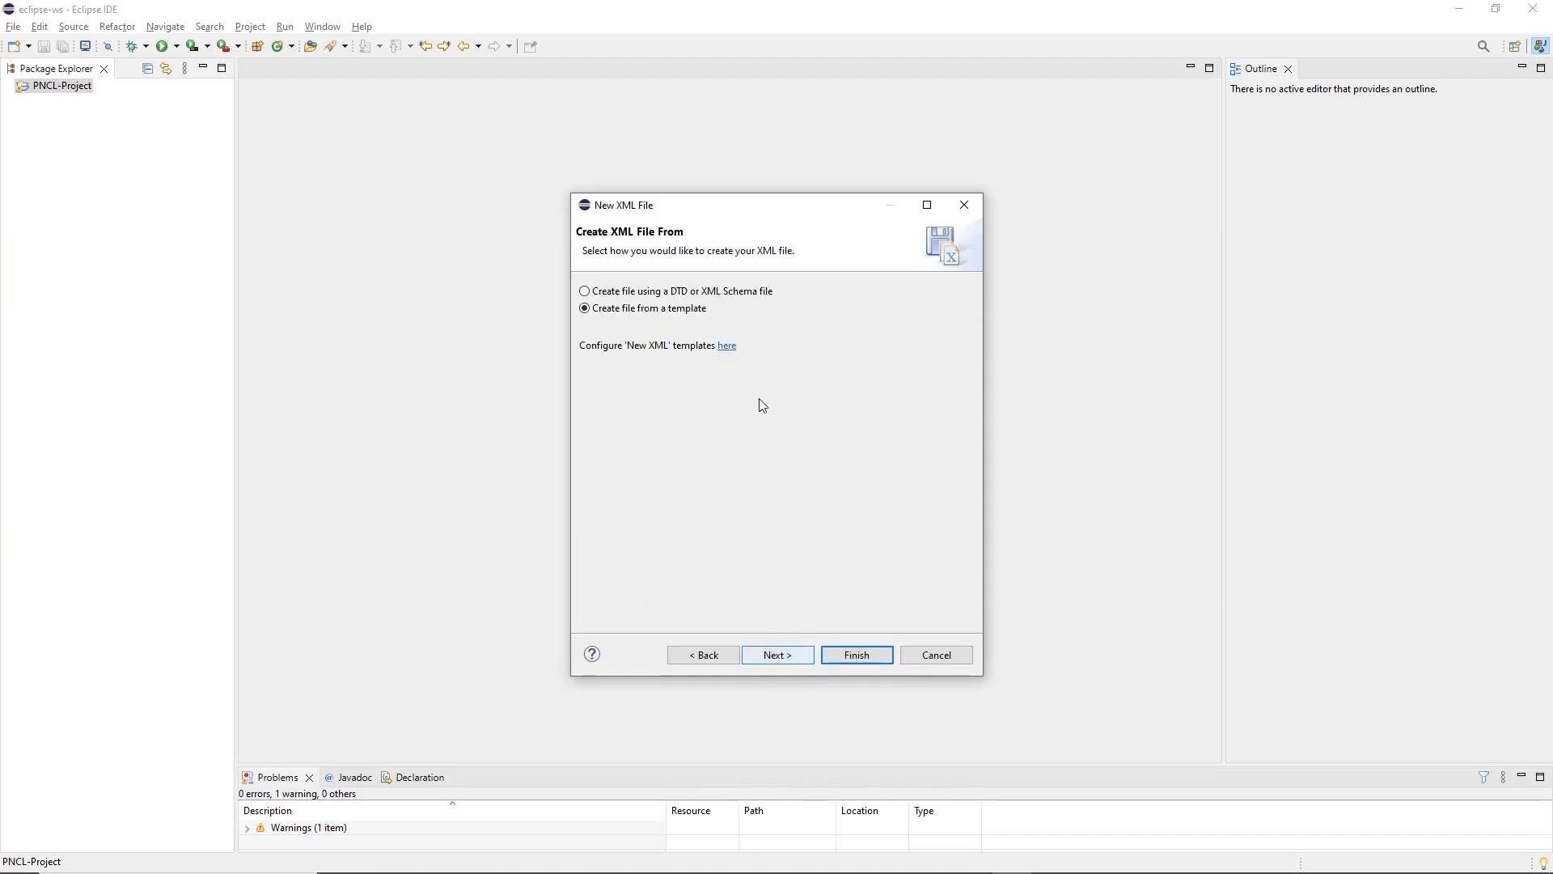
click(644, 293)
click(788, 657)
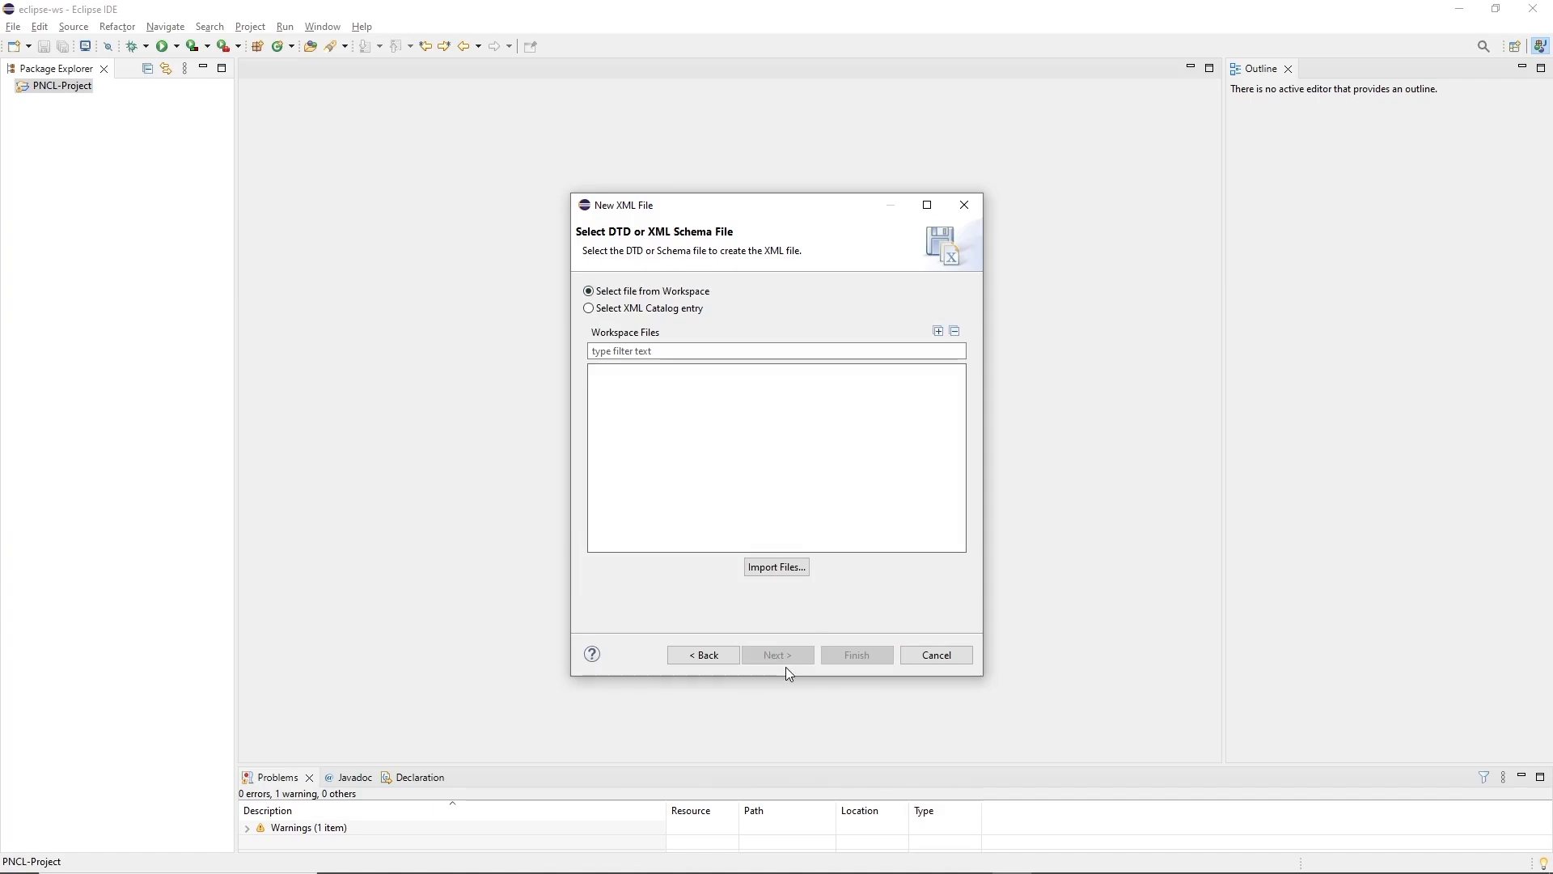
Set the schema import's source directory to src/PNConfigLib/Xsd/PNConfigLib_Xsd inside the PNConfigLib_01.02.00.01_00.02.00.01 folder
click(768, 570)
click(952, 205)
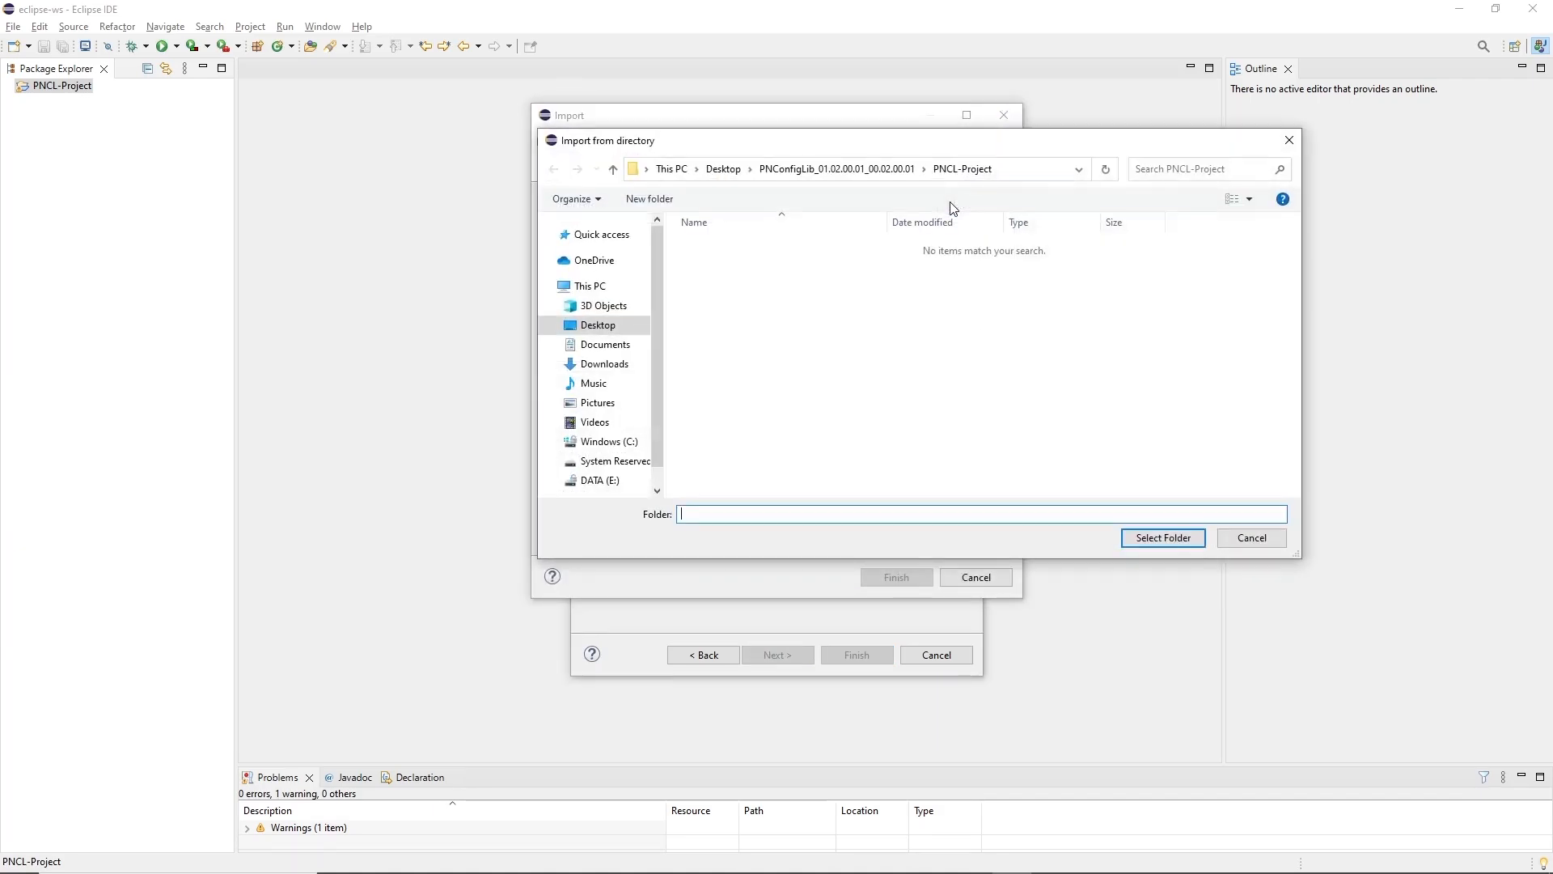
click(775, 170)
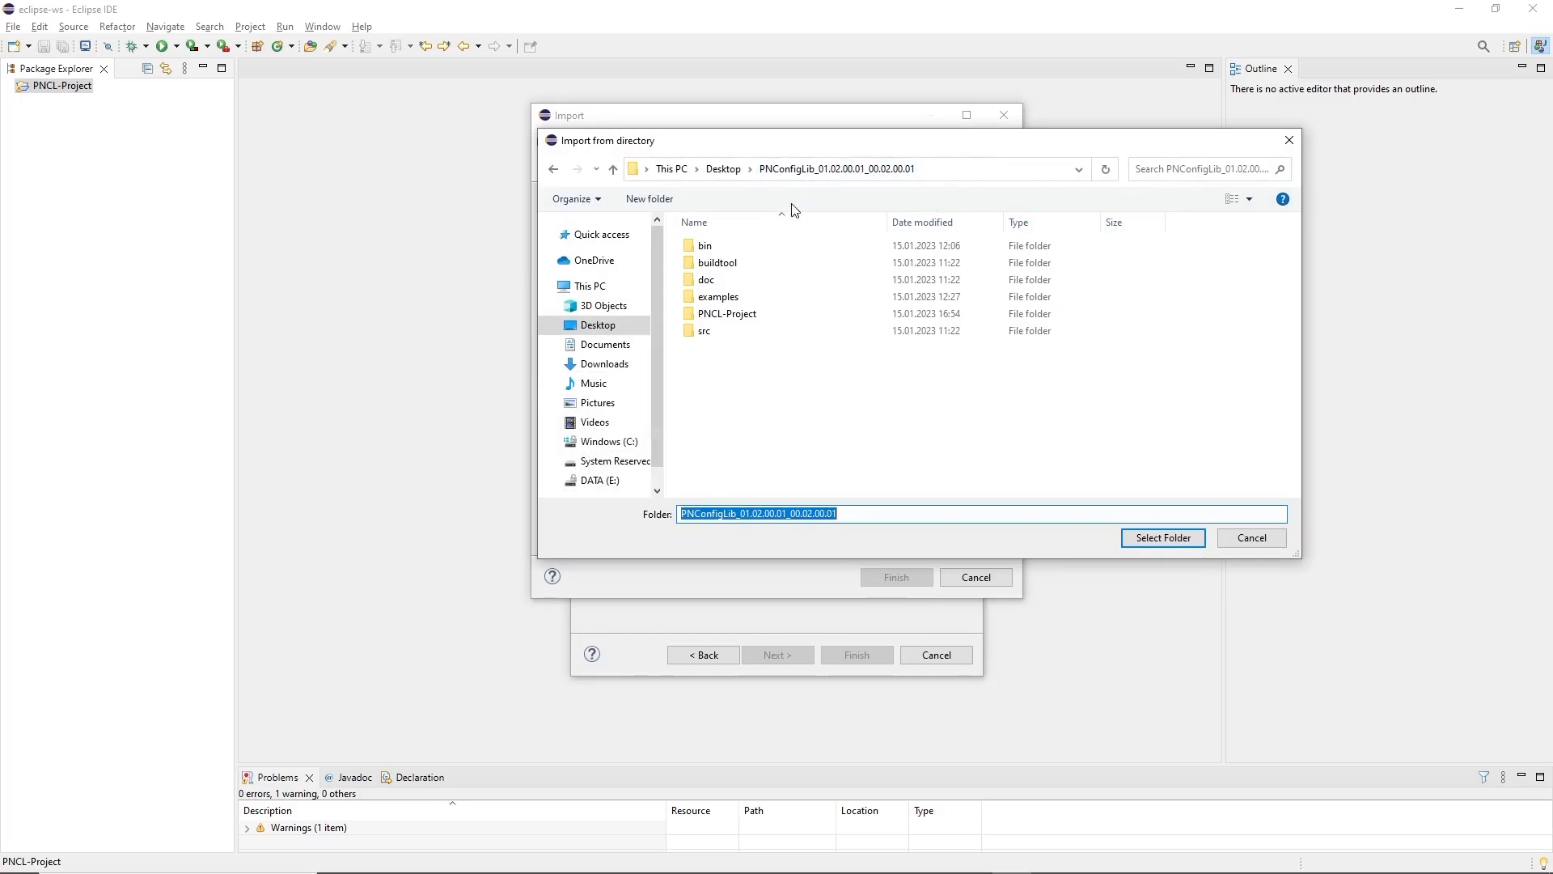
double_click(771, 337)
double_click(724, 263)
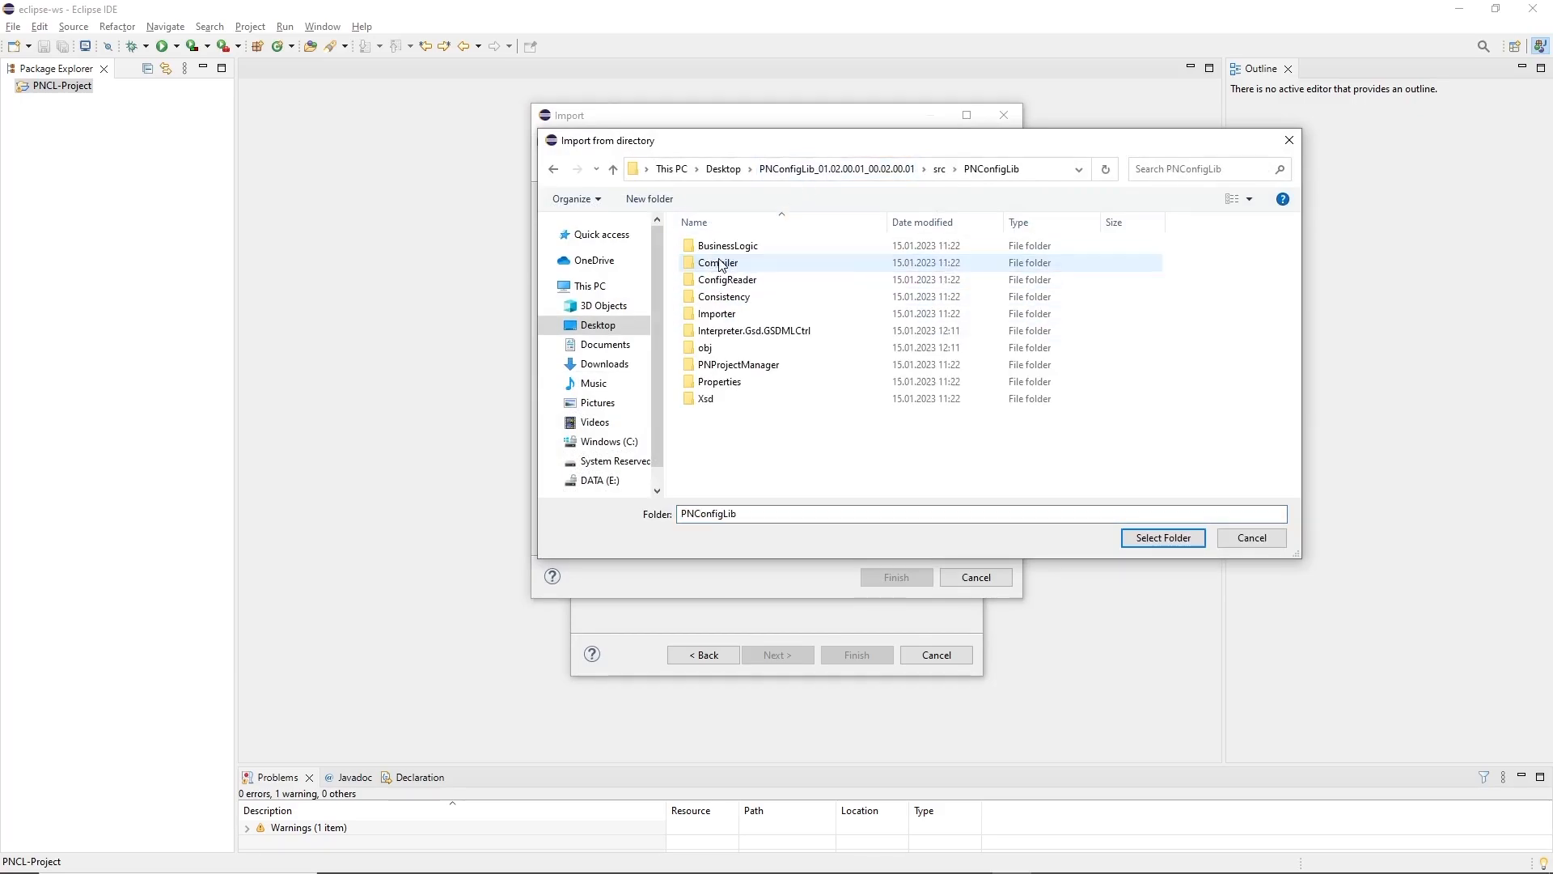
double_click(742, 398)
double_click(770, 246)
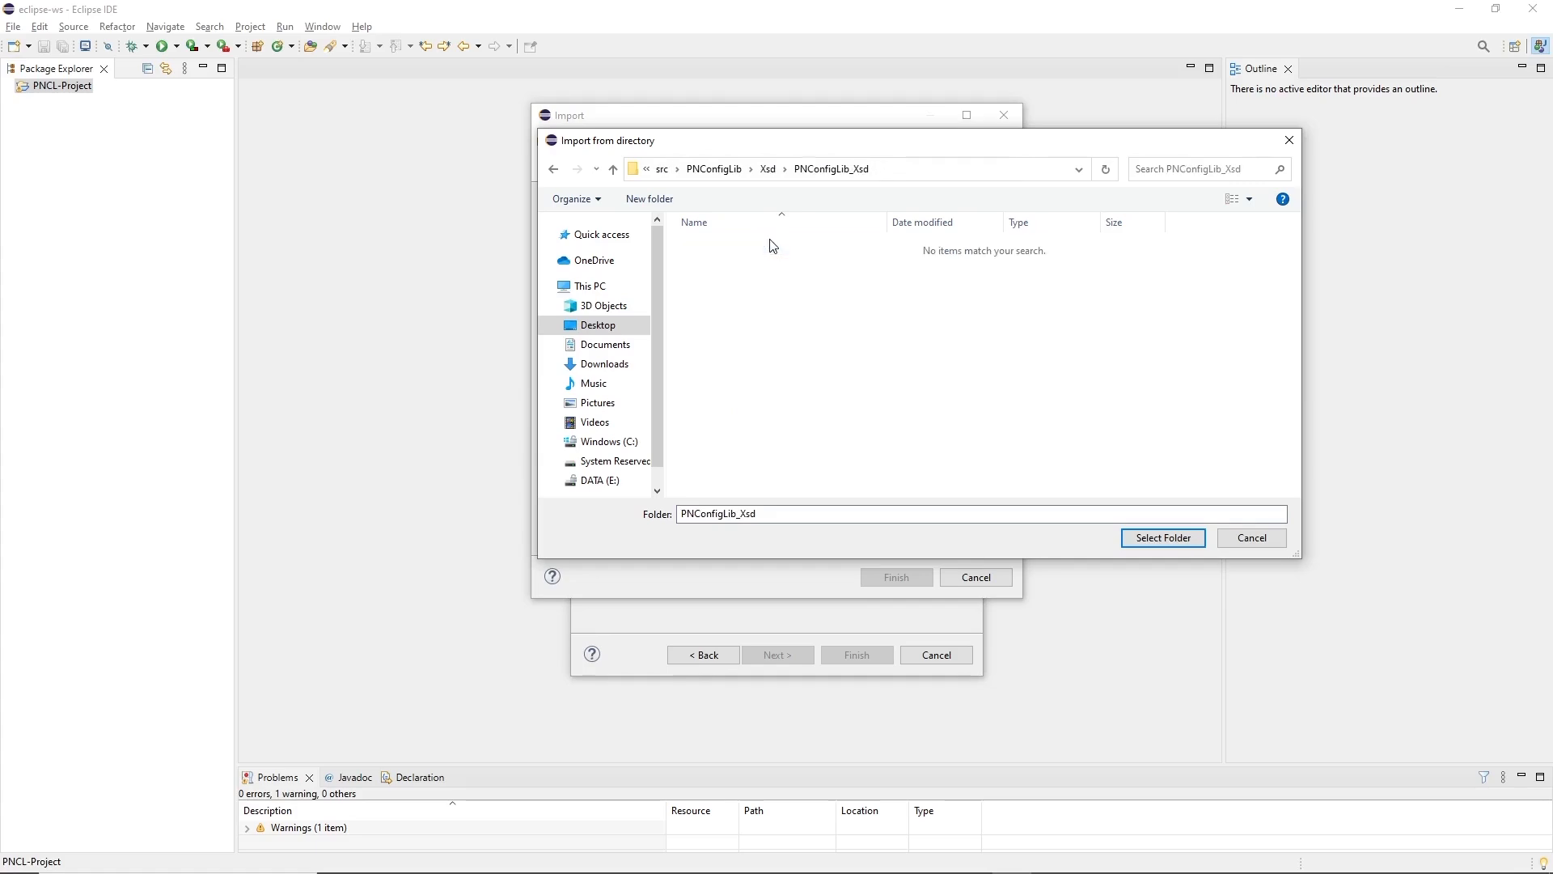
click(1163, 539)
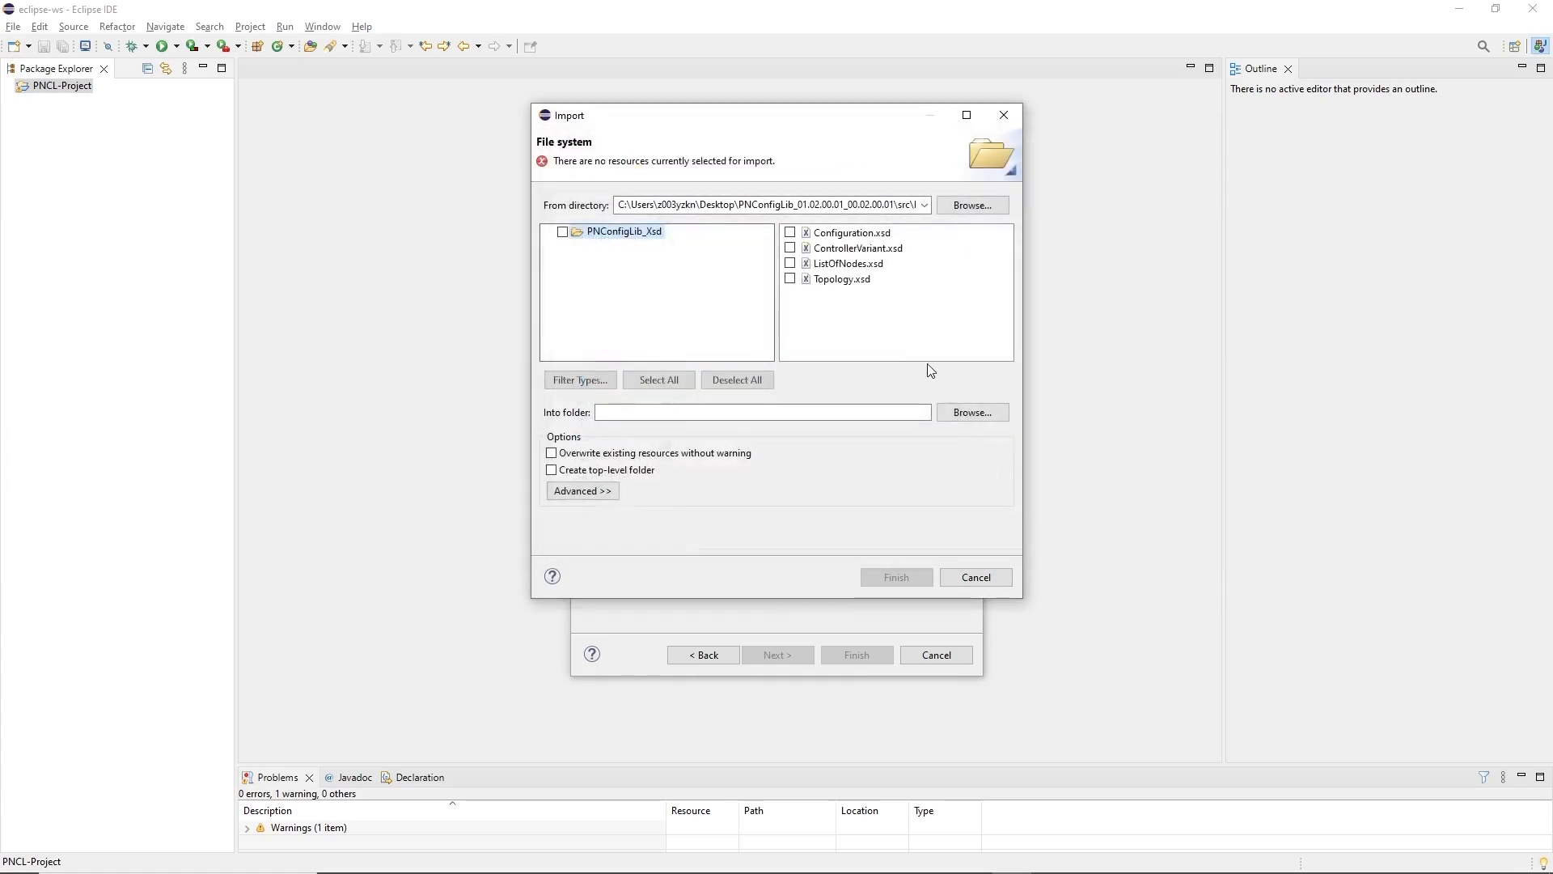
Import Configuration.xsd into the PNCL-Project folder
click(790, 233)
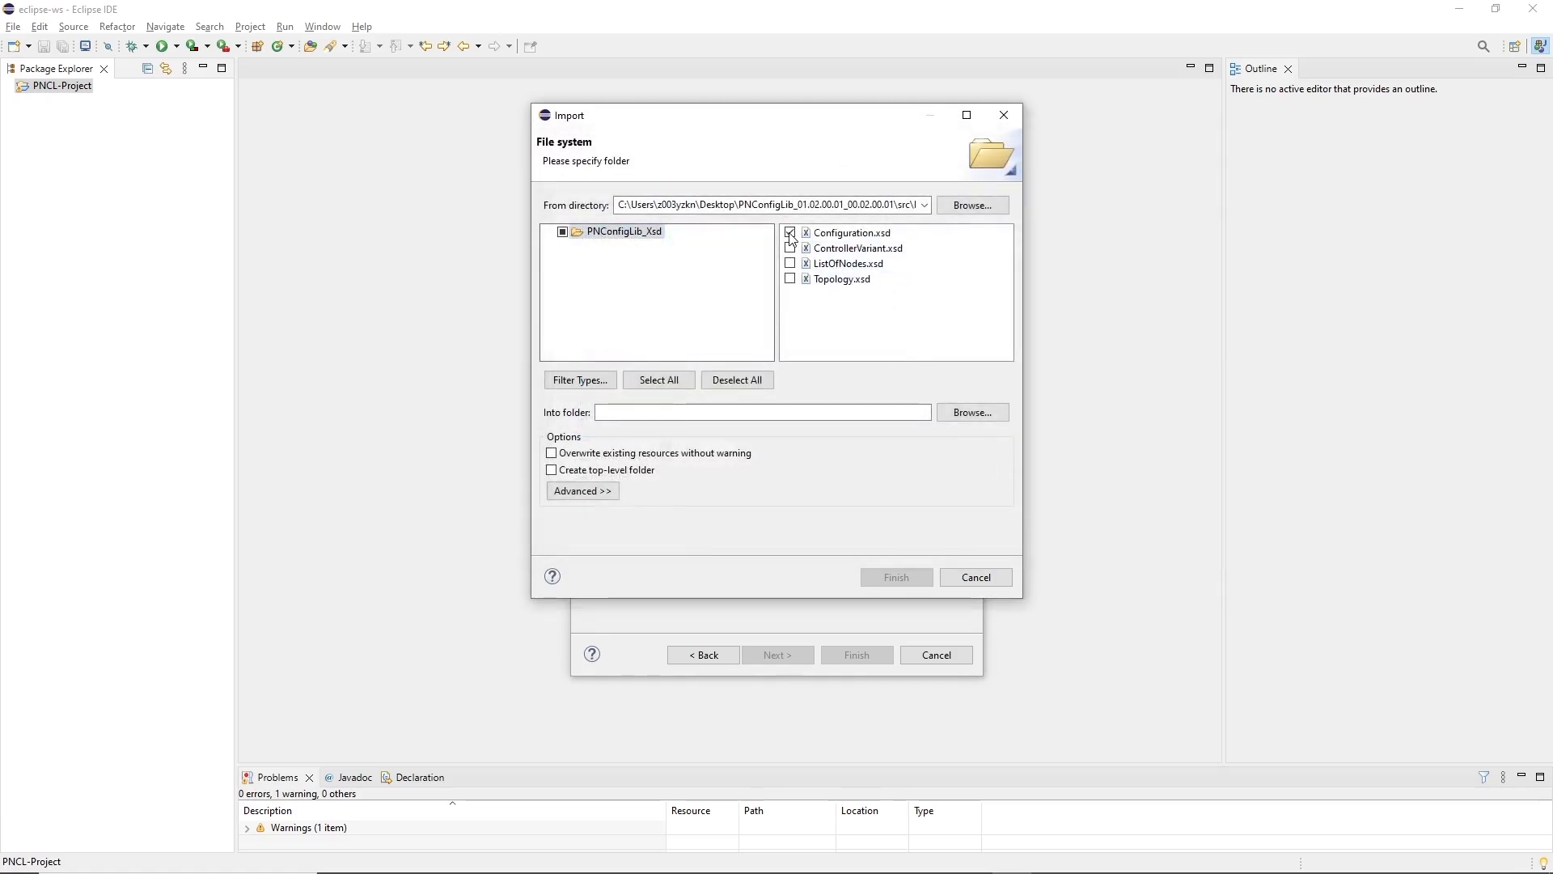
click(967, 414)
click(690, 181)
click(804, 468)
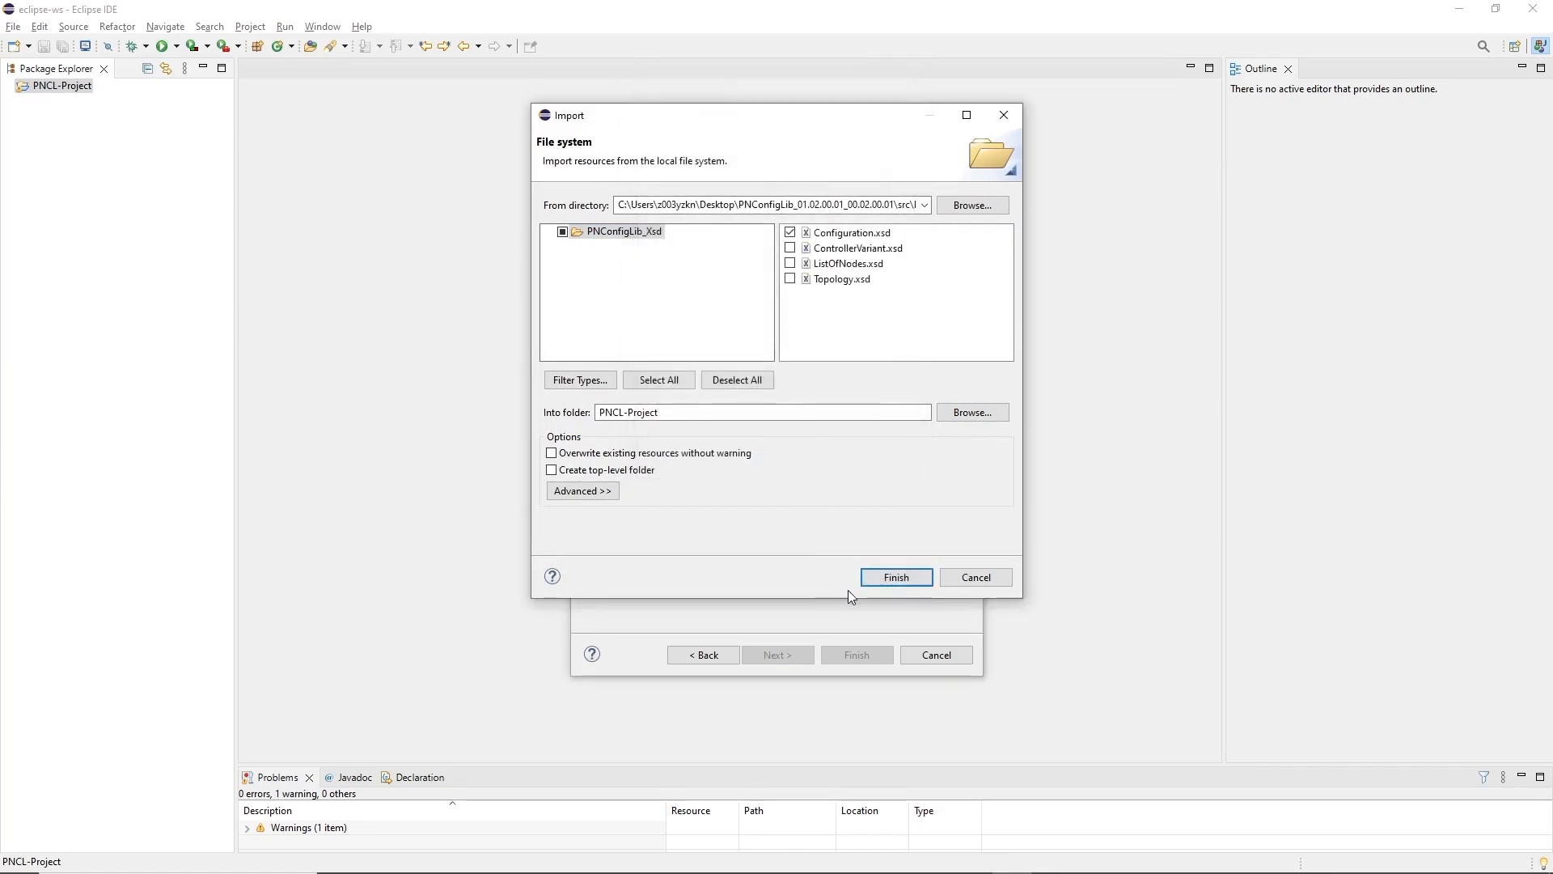
click(892, 580)
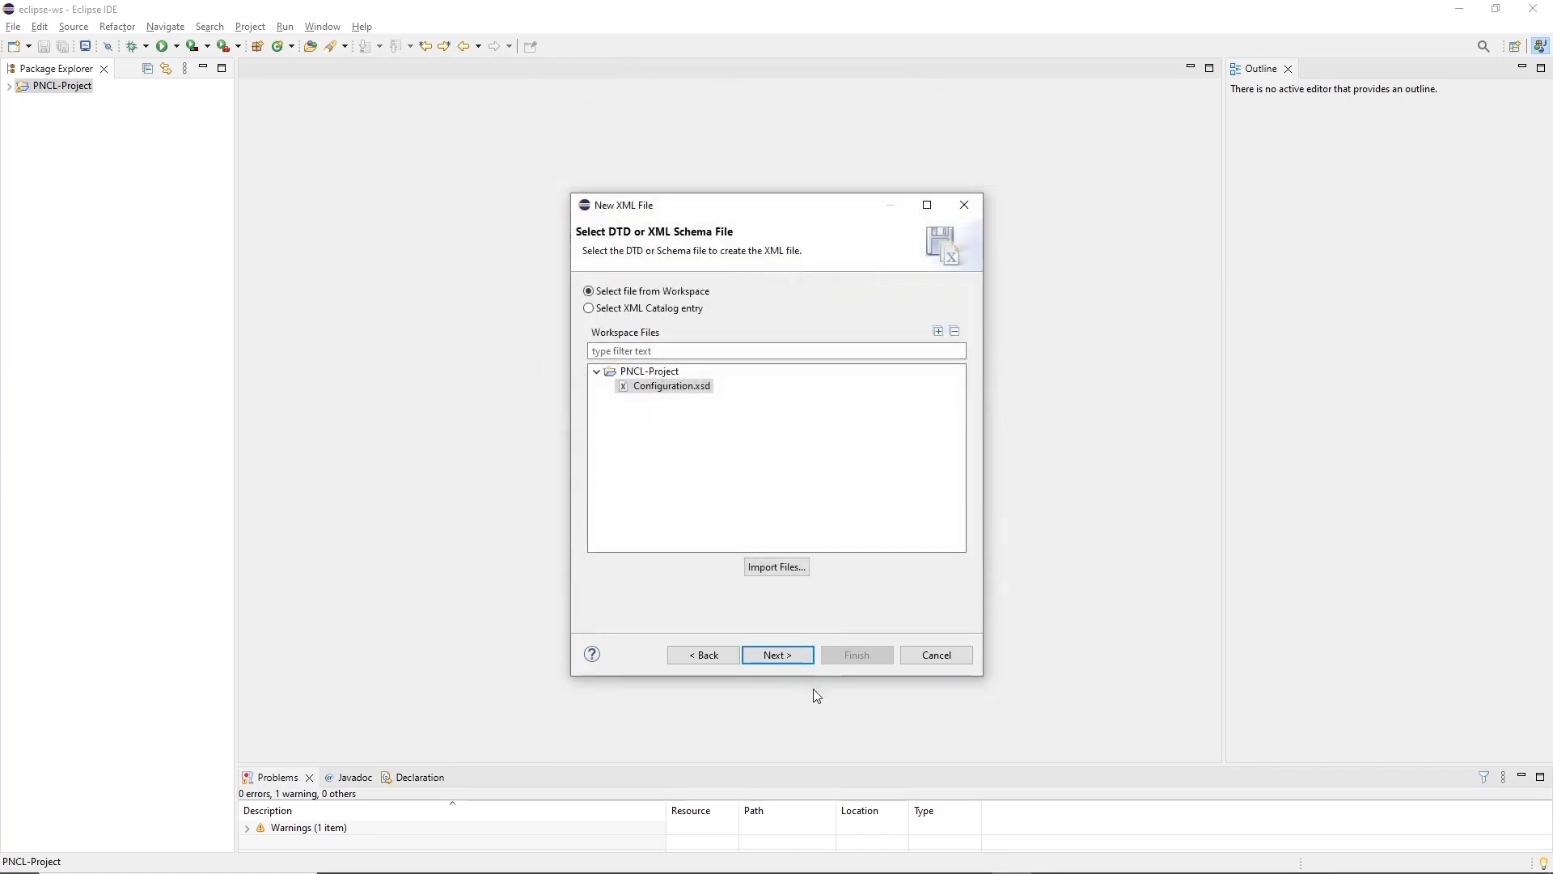
Remove the namespace prefix for the Configuration.xsd schema and finish creating Configuration.xml with Configuration as the root element
click(782, 659)
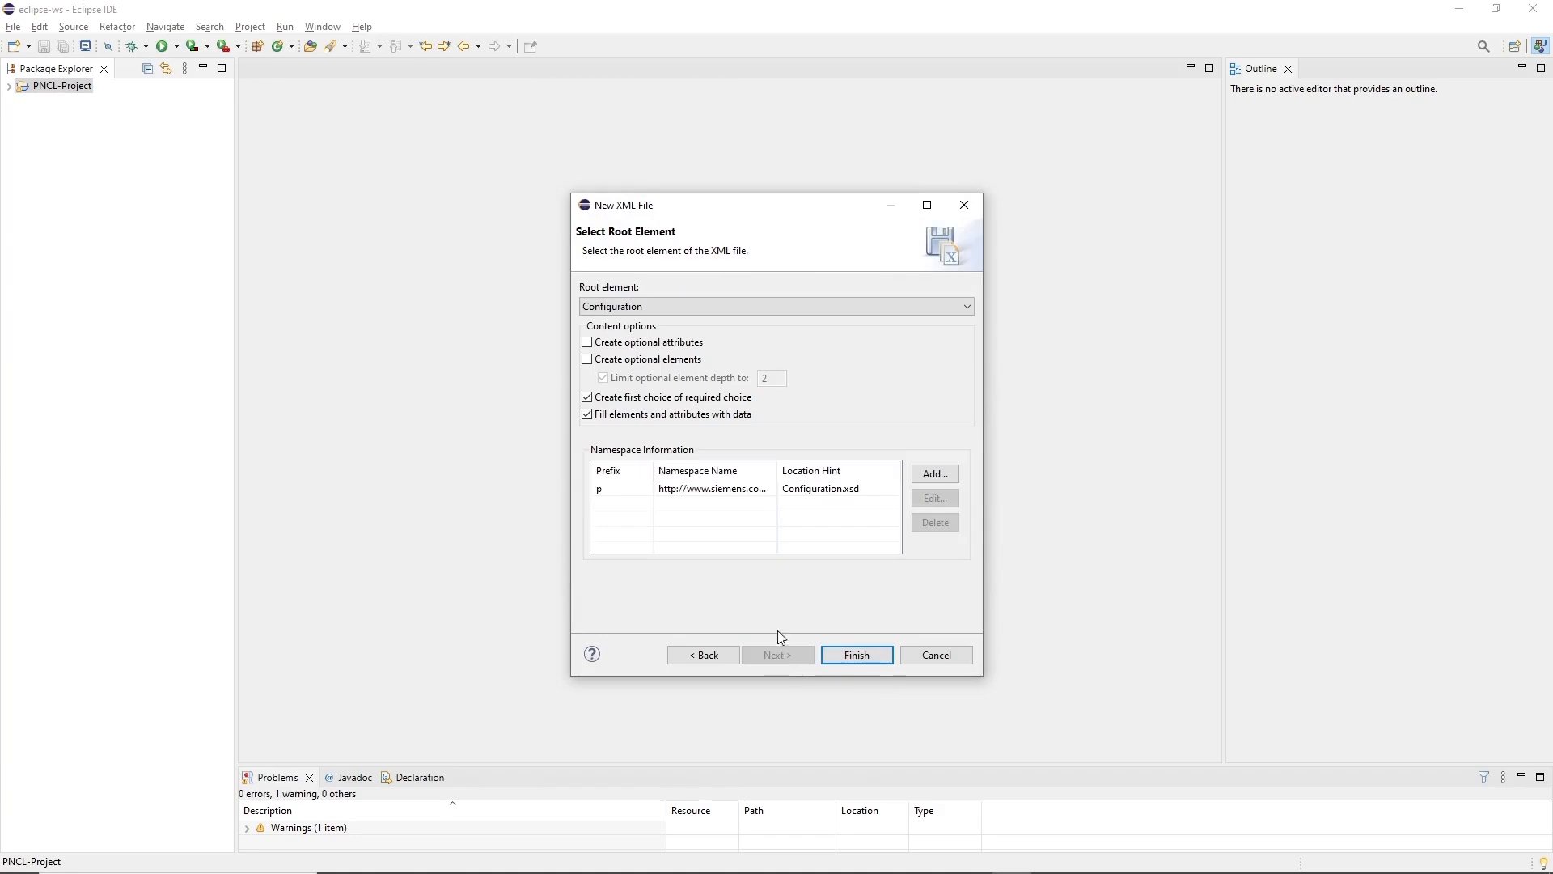
click(857, 489)
click(937, 498)
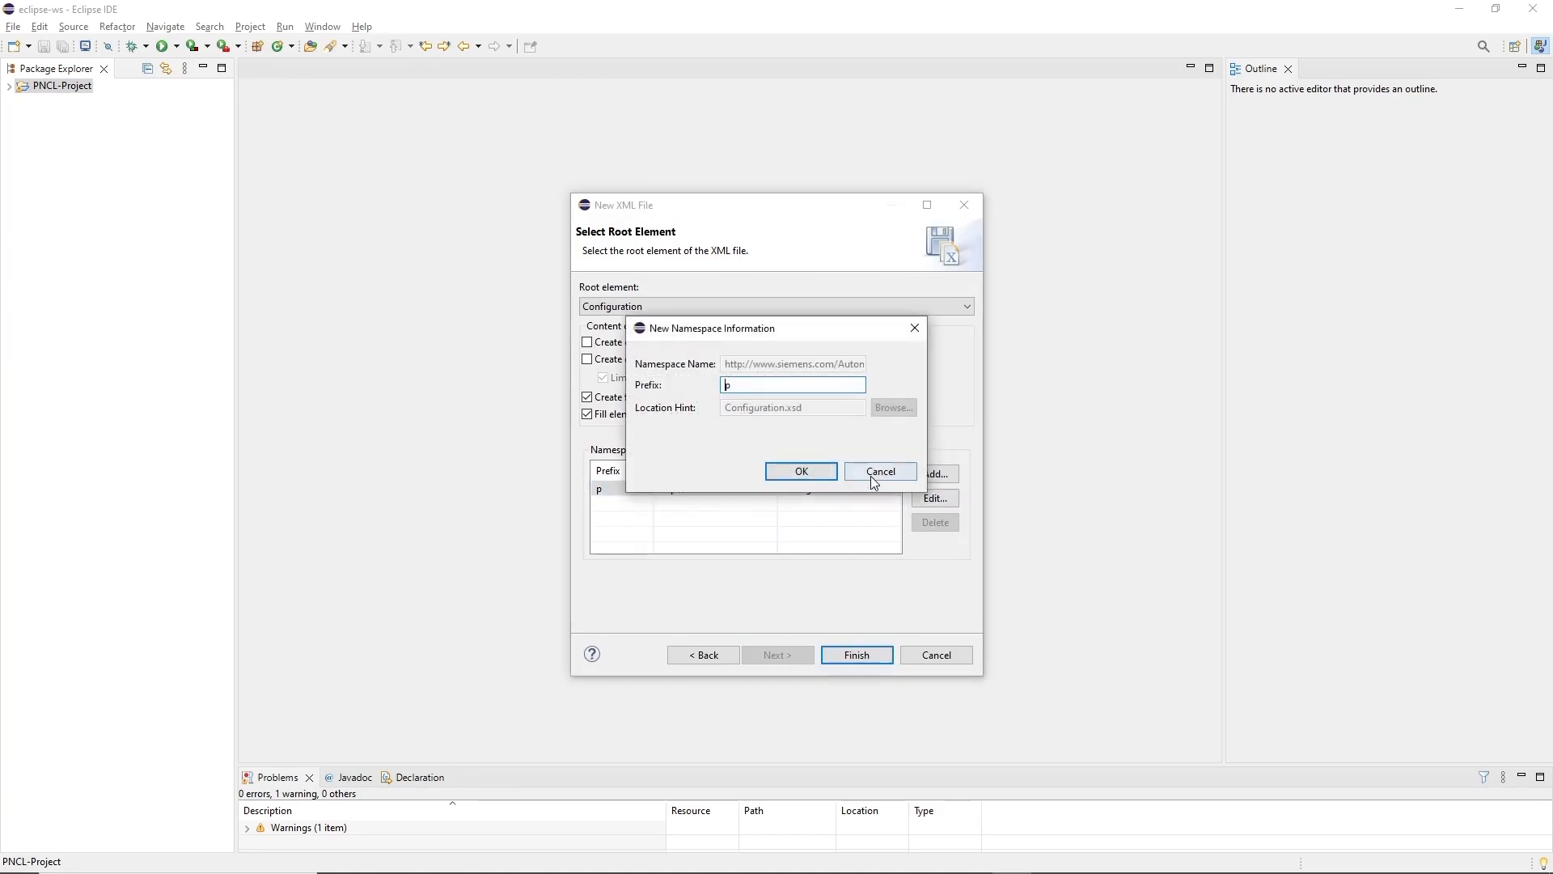
click(871, 477)
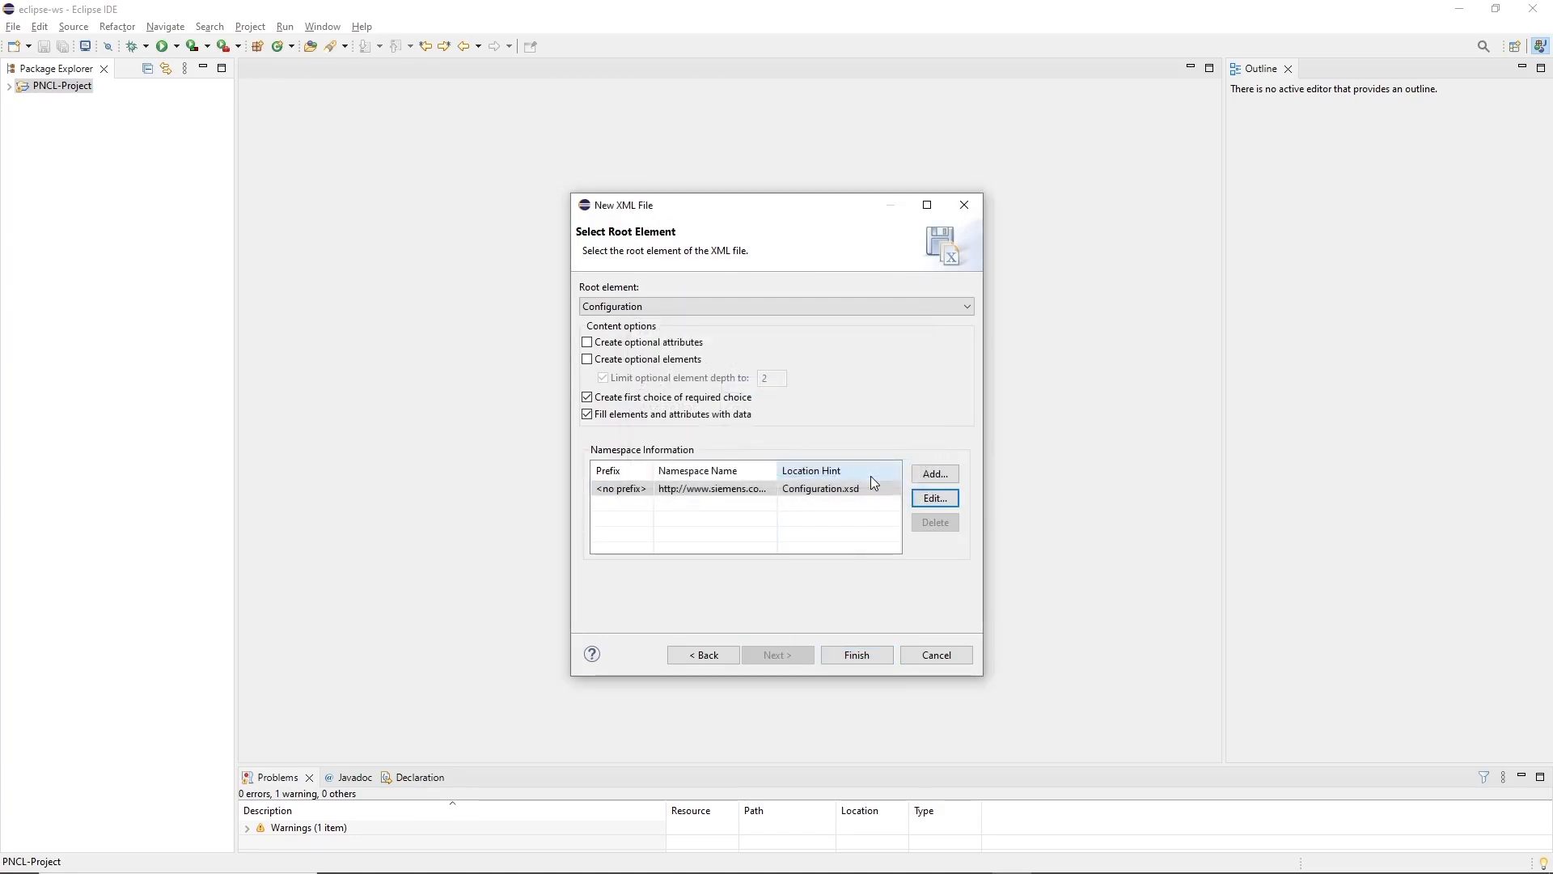
click(856, 655)
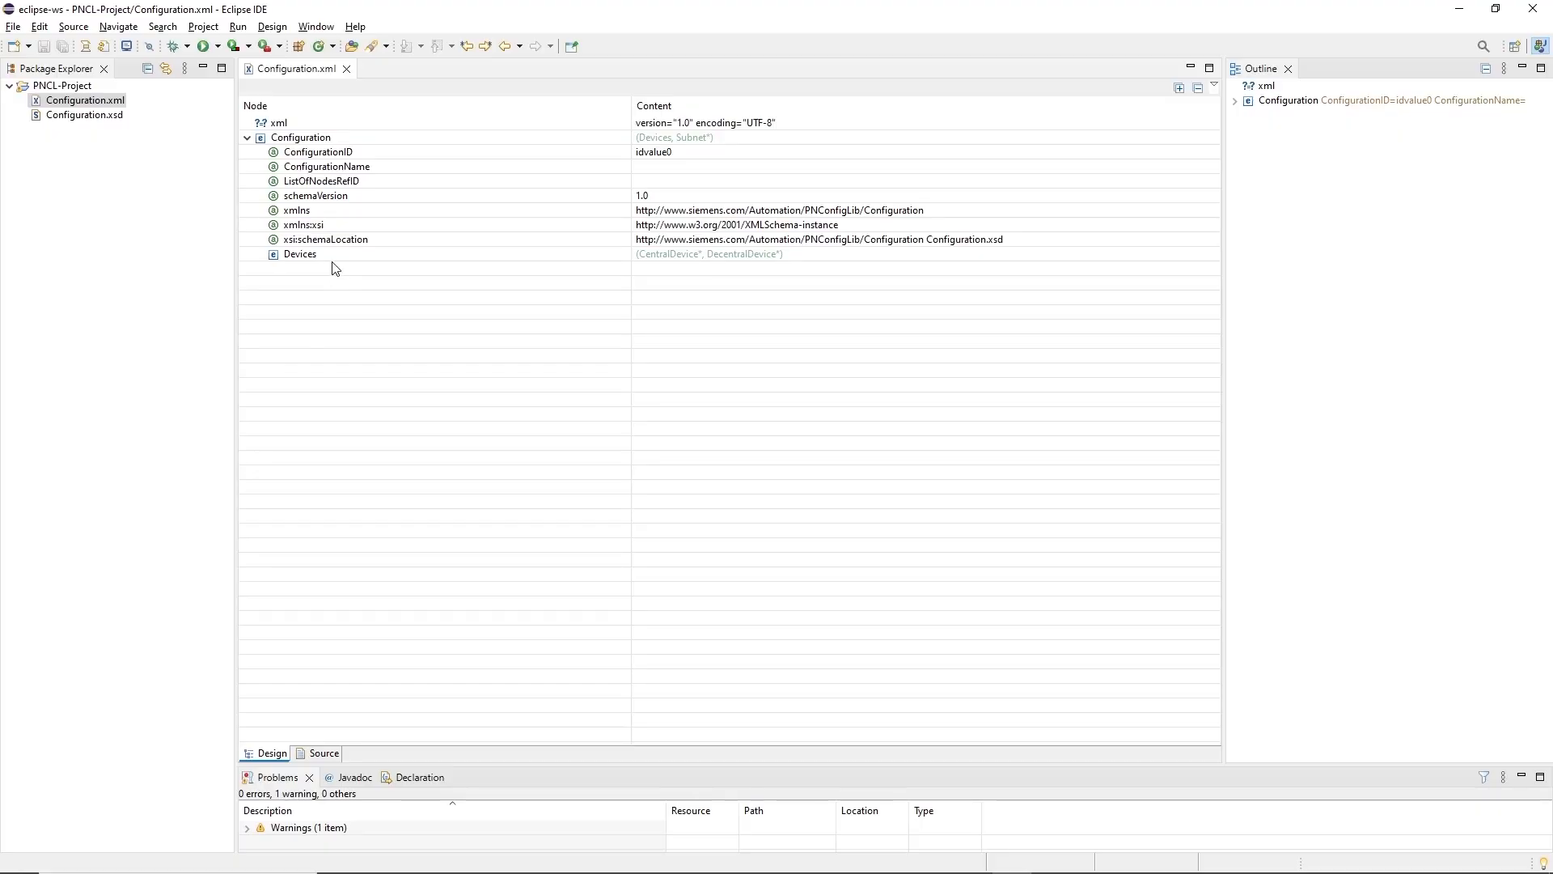
Add a CentralDevice child to the Devices element and set its DeviceRefID to PNDriver_1
right_click(333, 253)
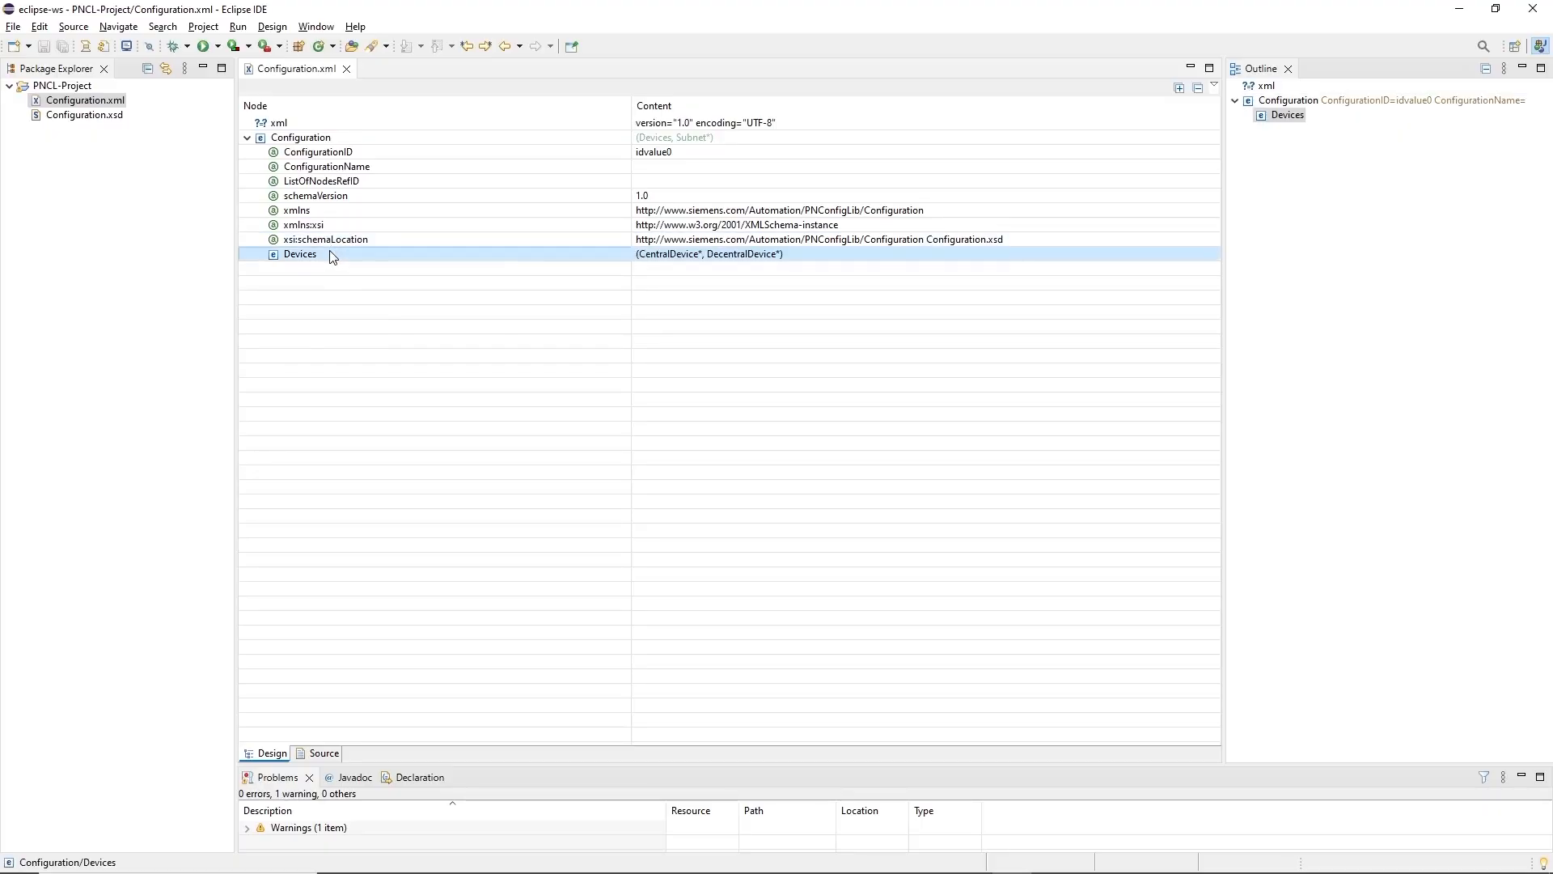
mouse_move(362, 315)
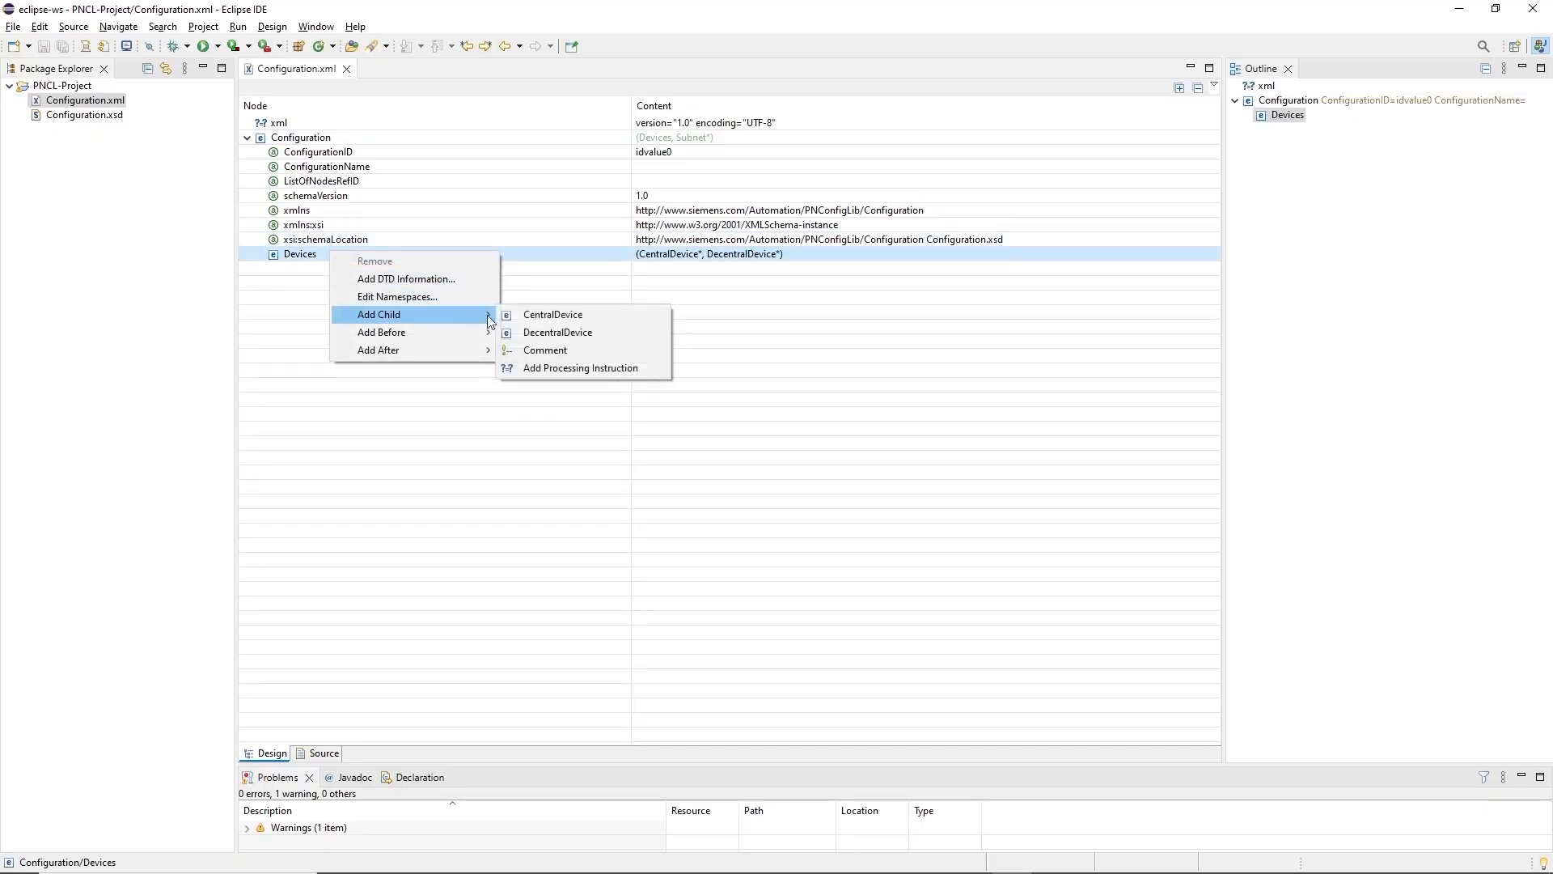
click(534, 315)
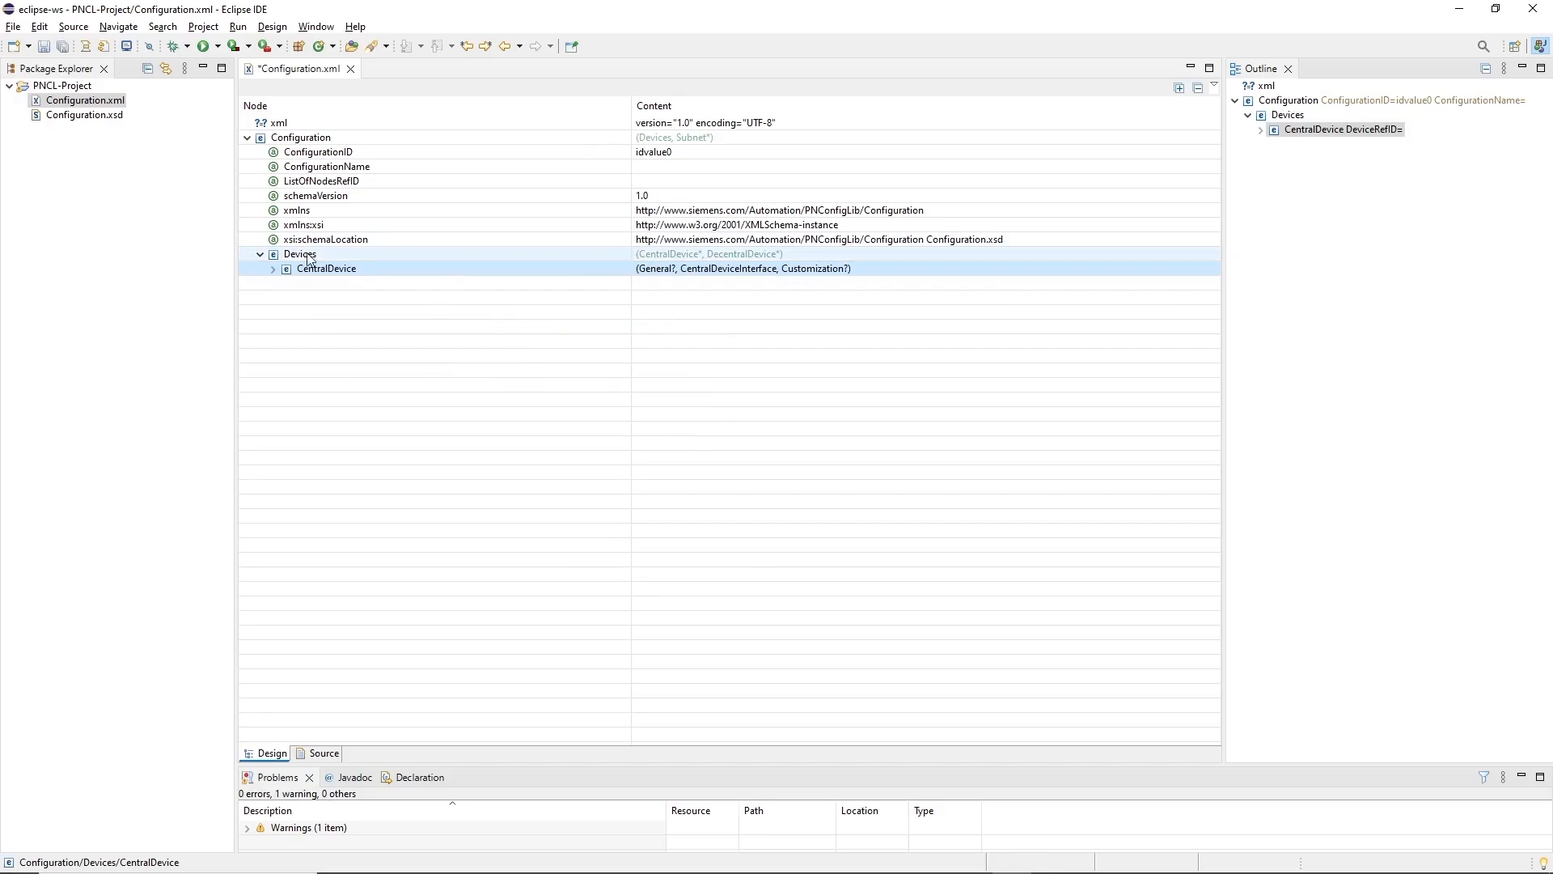
click(669, 283)
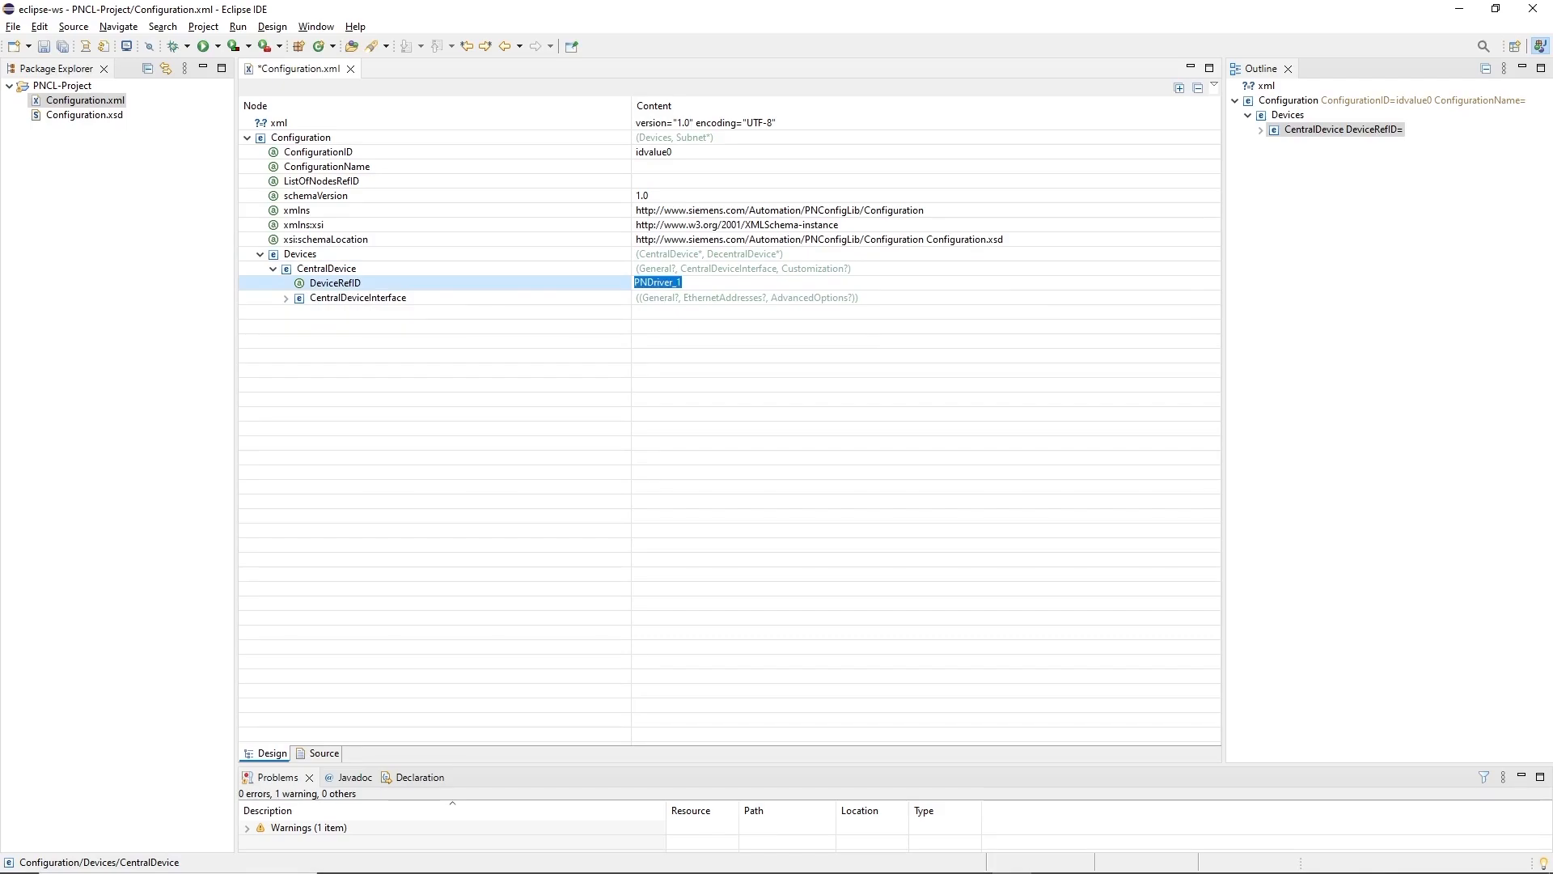
key(Return)
Set the InterfaceRefID of the central device's CentralDeviceInterface to PNDriver_1_Interface
click(286, 299)
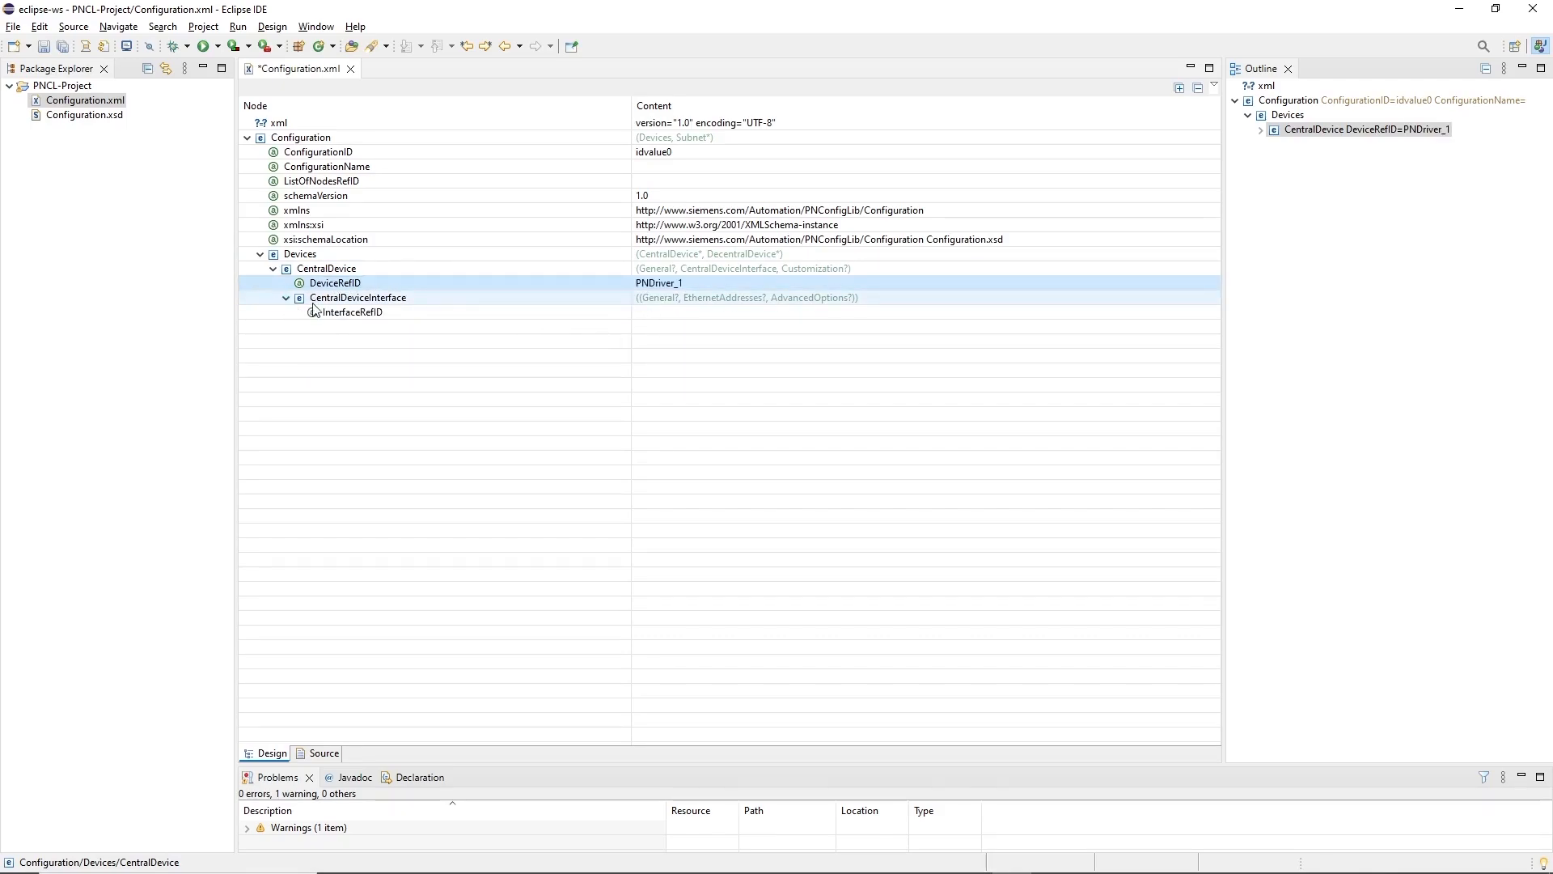
click(677, 313)
text(PNDriver_1)
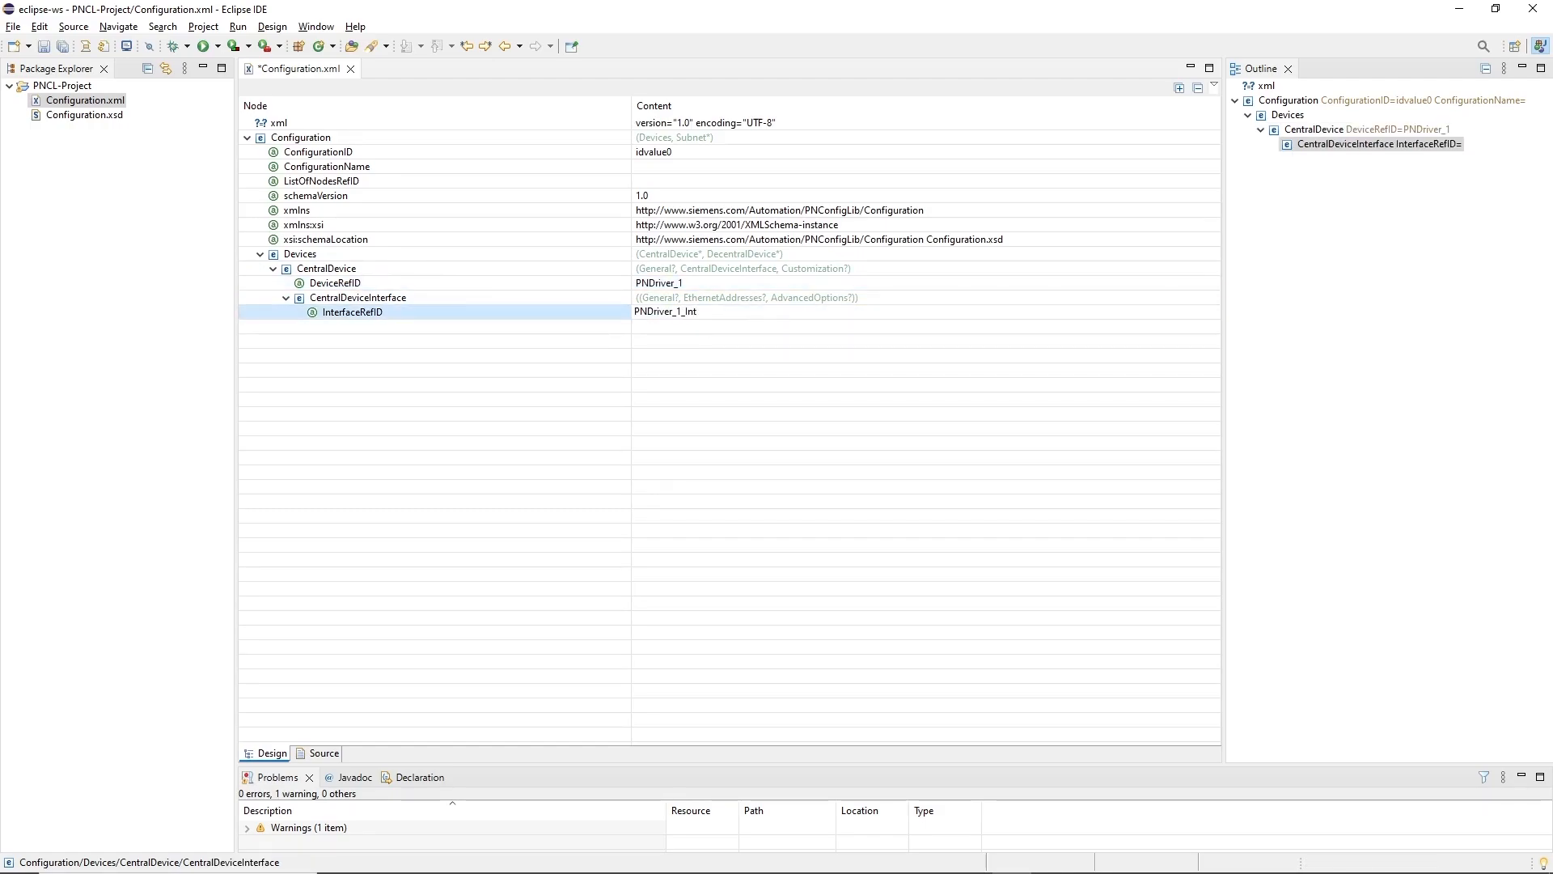
text(_Interface)
key(Return)
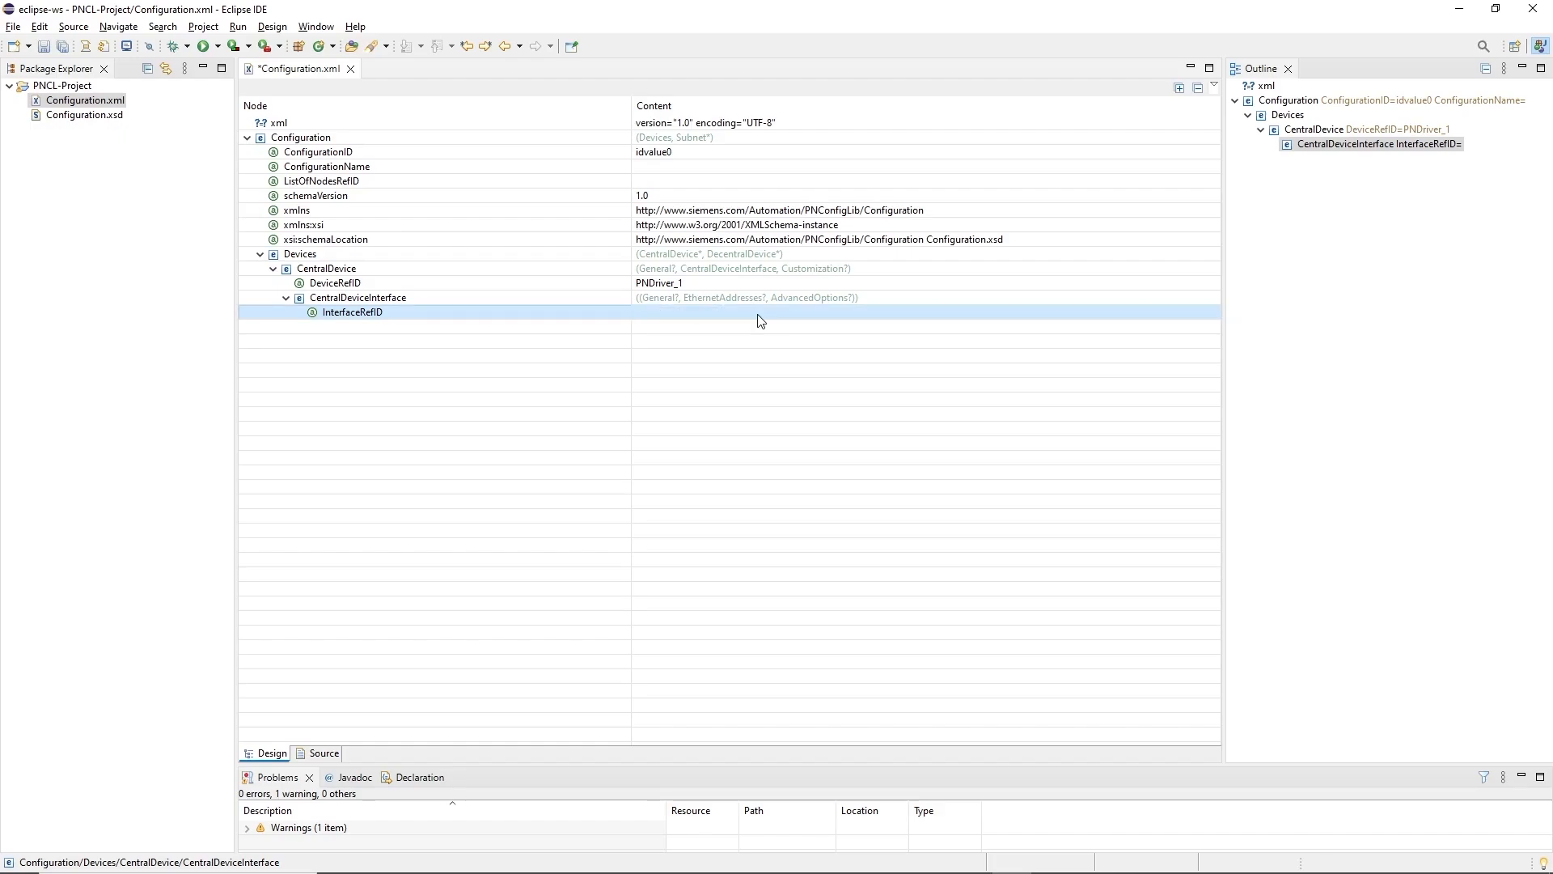
Add a DecentralDevice child to the Devices element and set its DeviceRefID to KP8_1
click(377, 258)
right_click(378, 259)
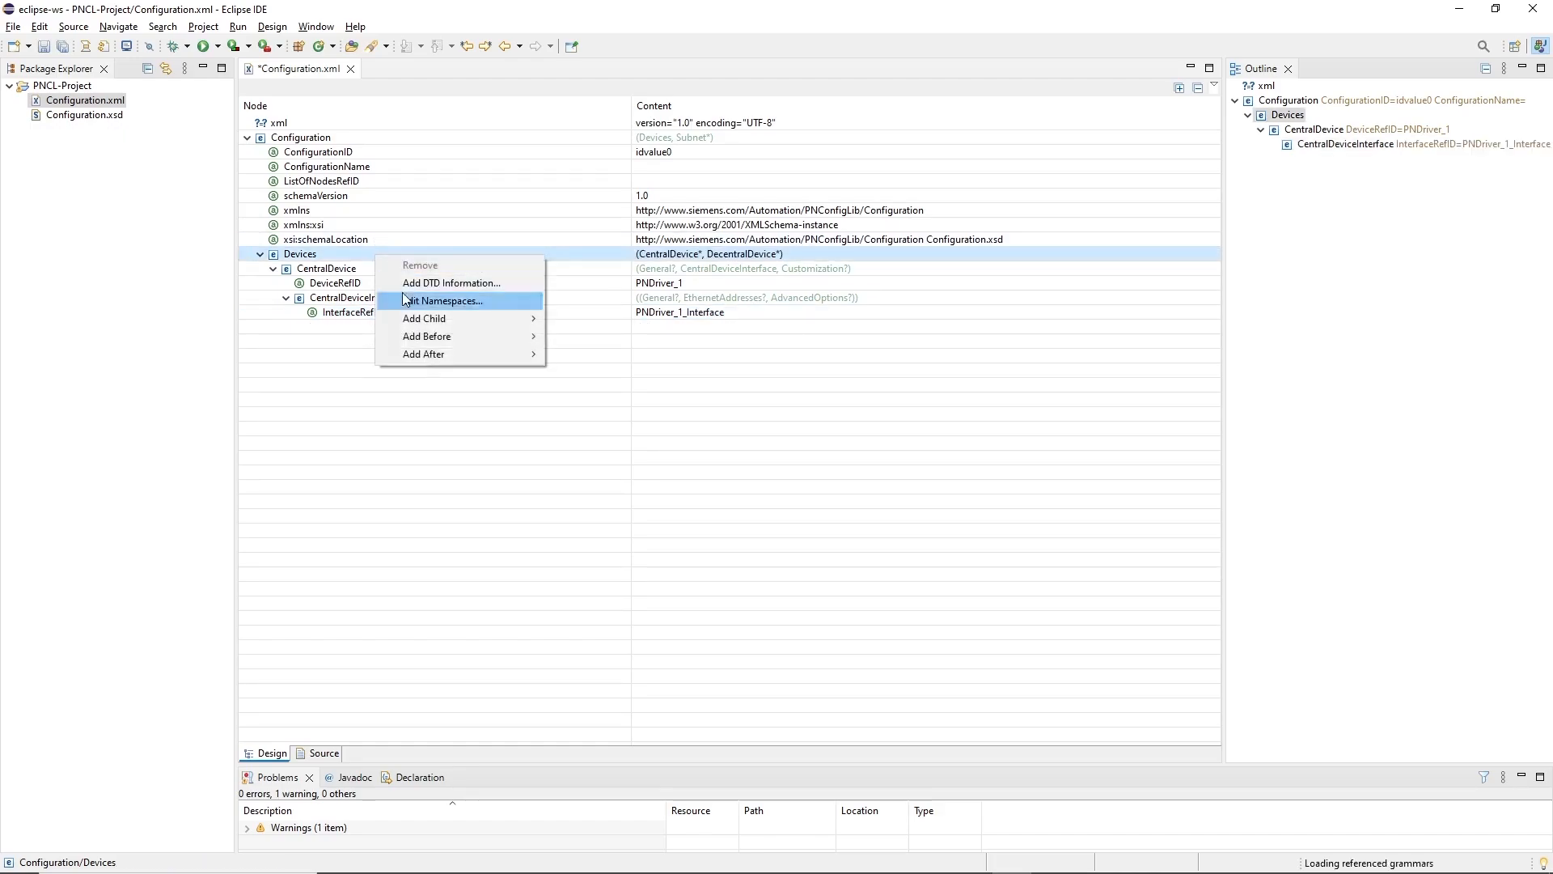
mouse_move(483, 321)
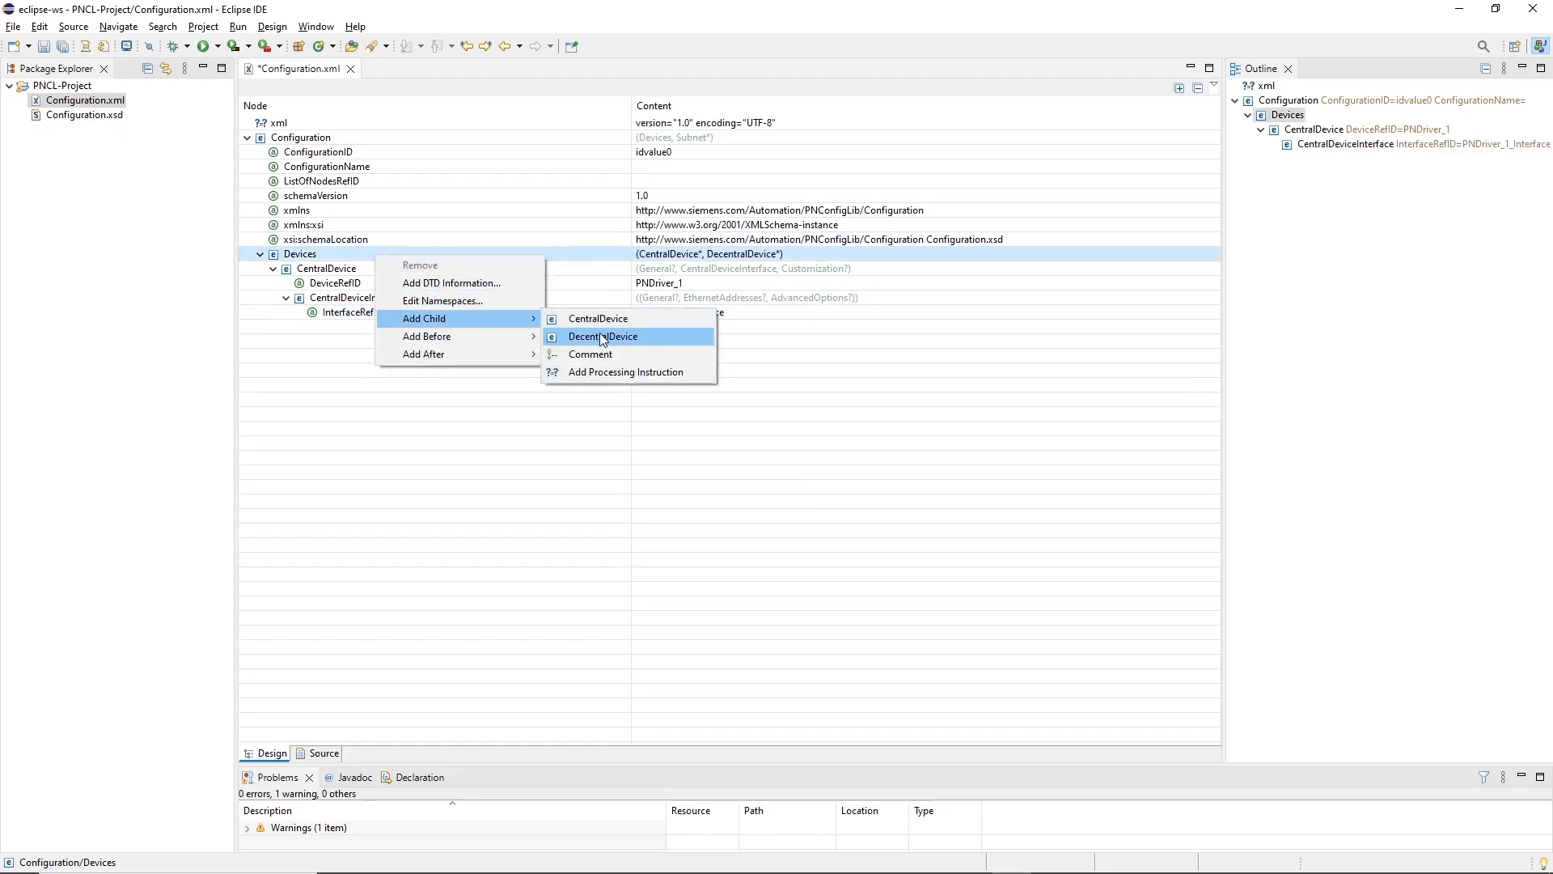
click(603, 337)
click(274, 327)
click(687, 341)
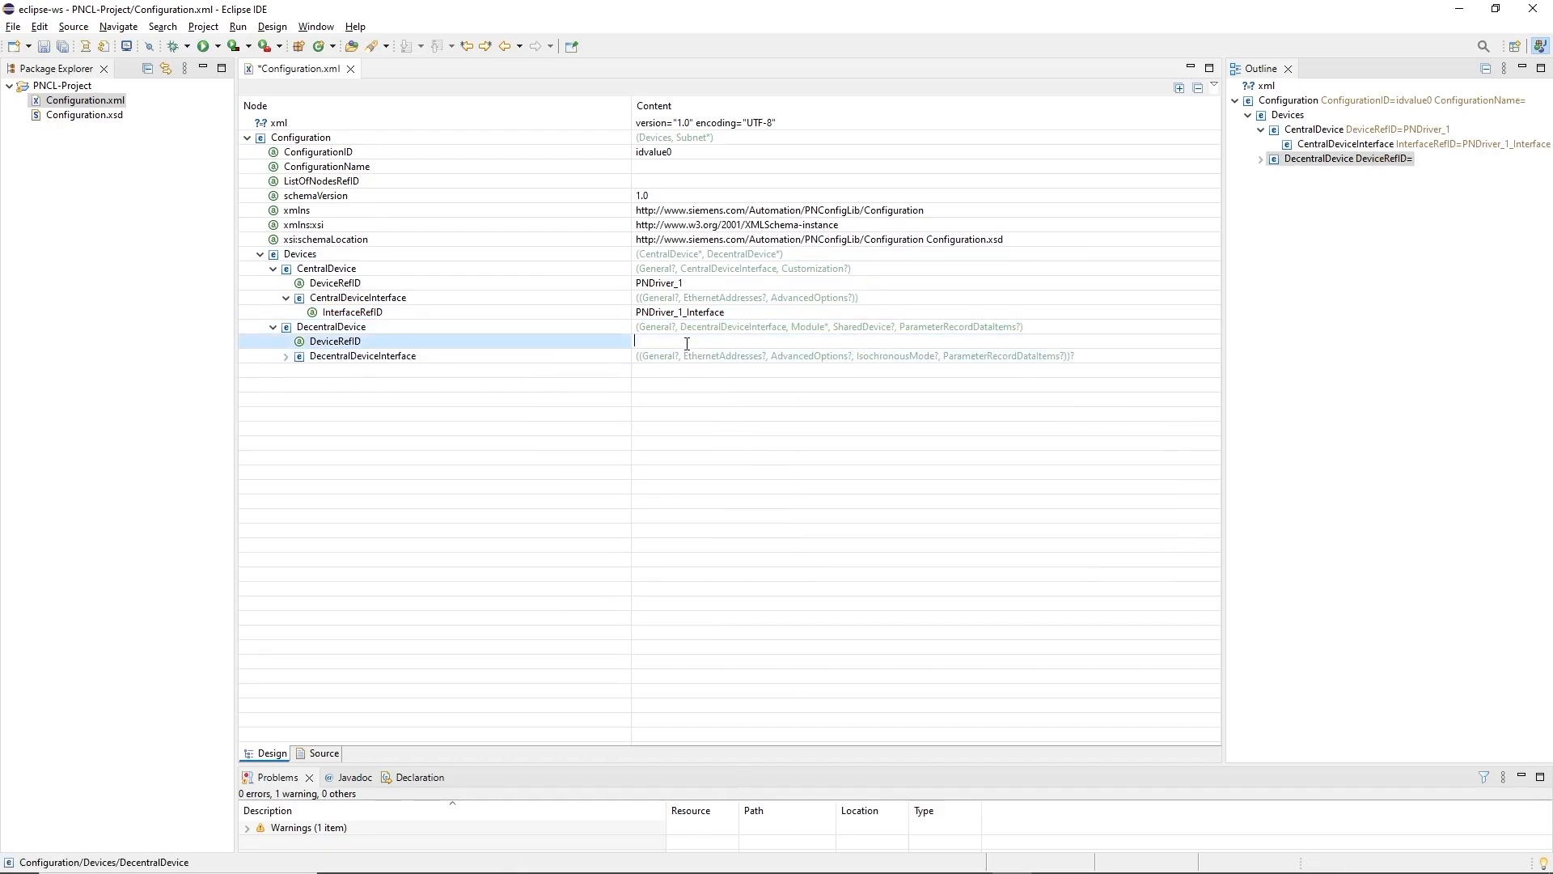
text(KP8_1)
key(Return)
Set the InterfaceRefID of the KP8_1 device's DecentralDeviceInterface to KP8_1_Interface
click(686, 343)
key(ctrl+c)
click(286, 359)
click(652, 370)
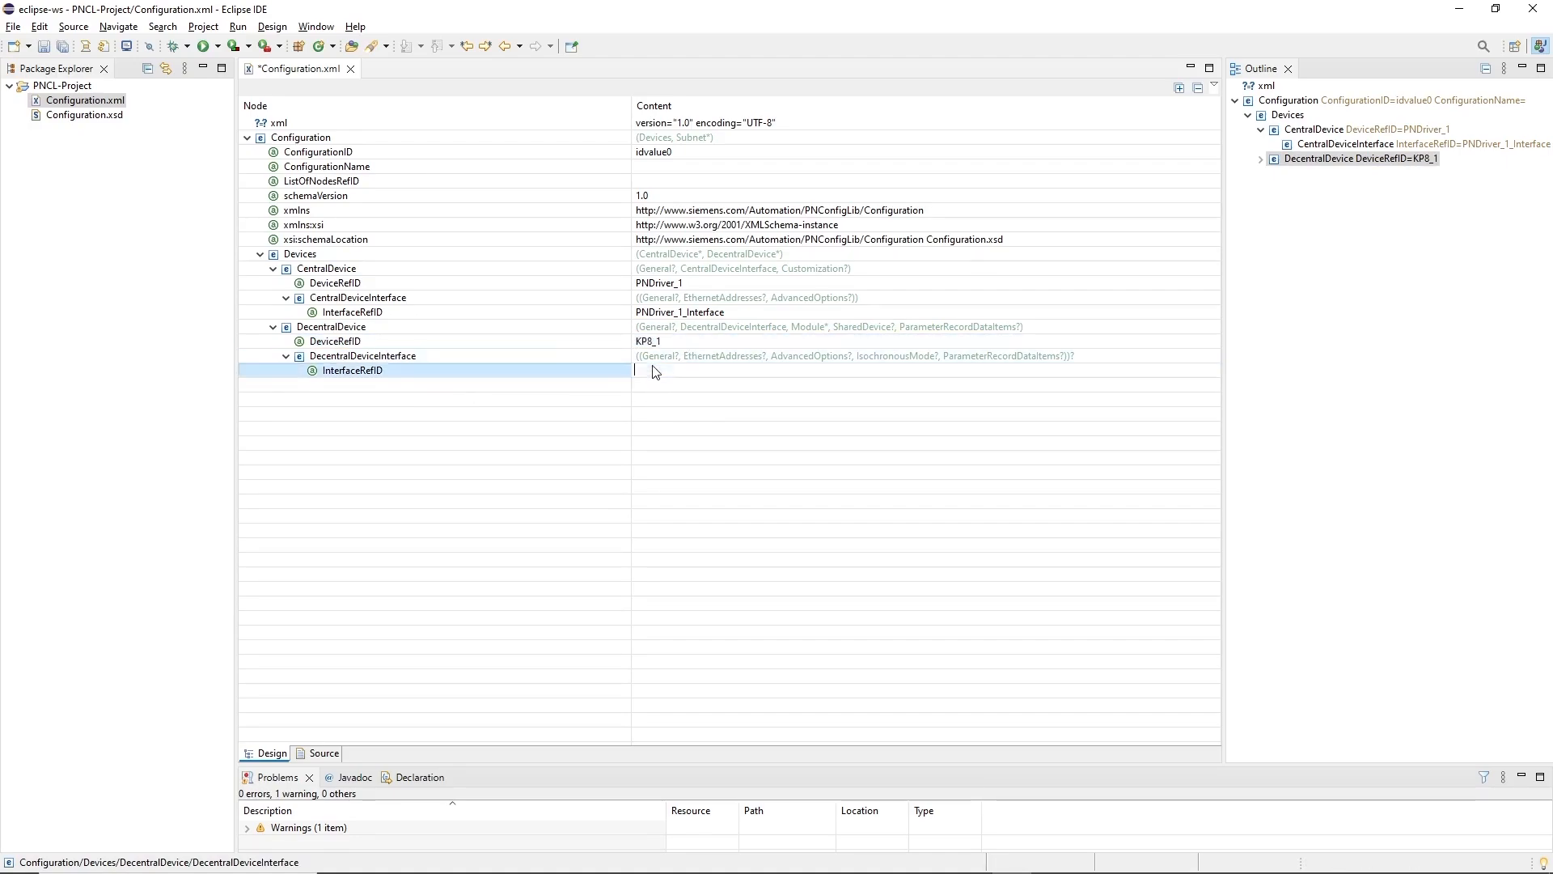
key(ctrl+v)
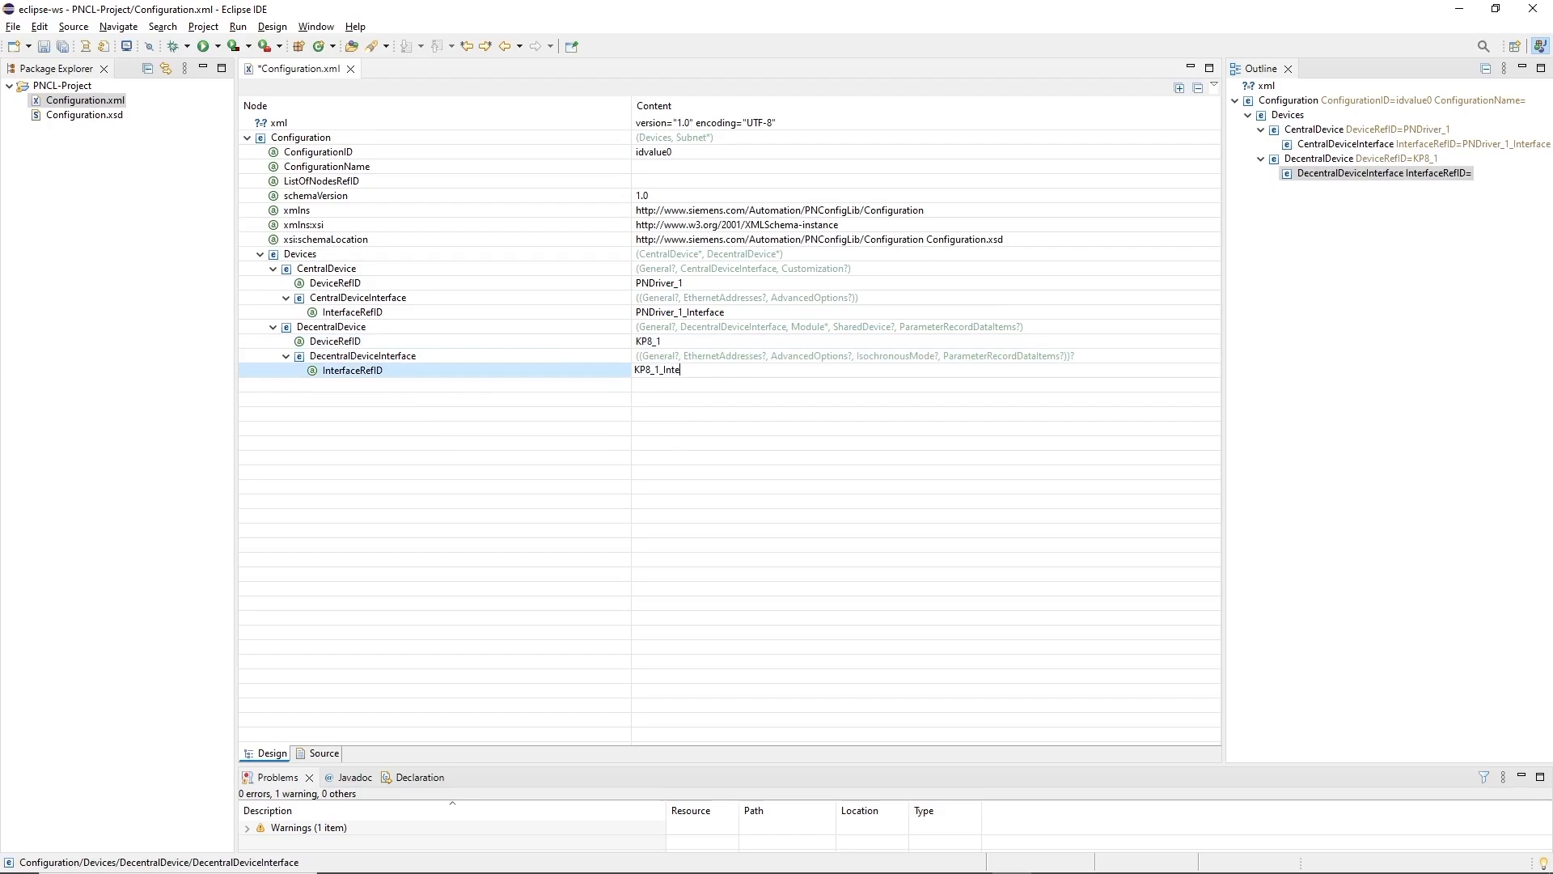
text(_Interface)
key(Return)
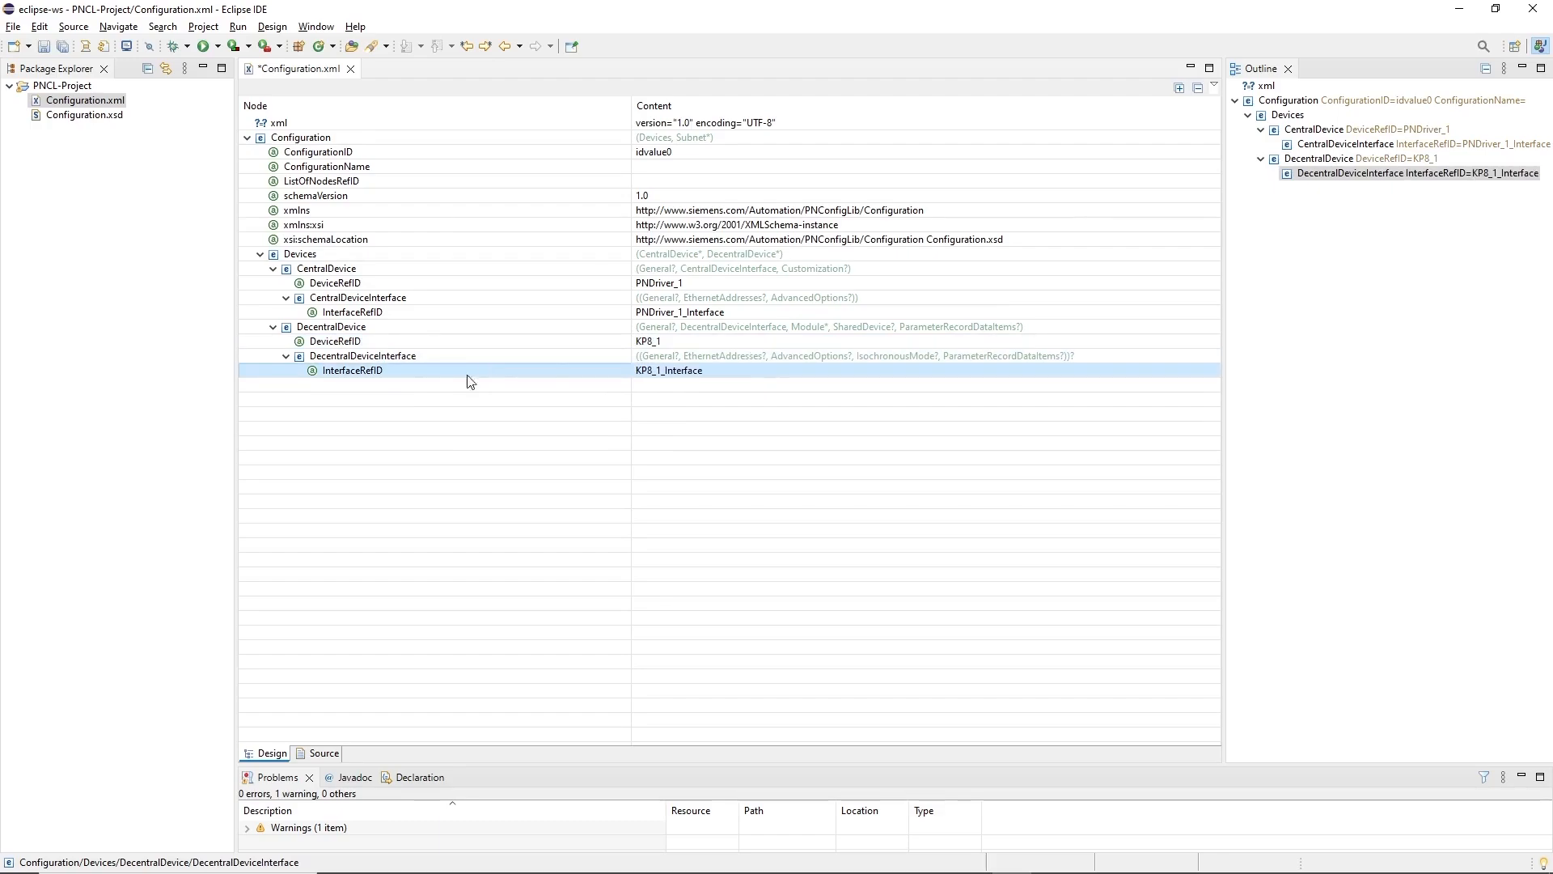
Add a second DecentralDevice child to the Devices element and set its DeviceRefID to ET200SP_1
right_click(334, 257)
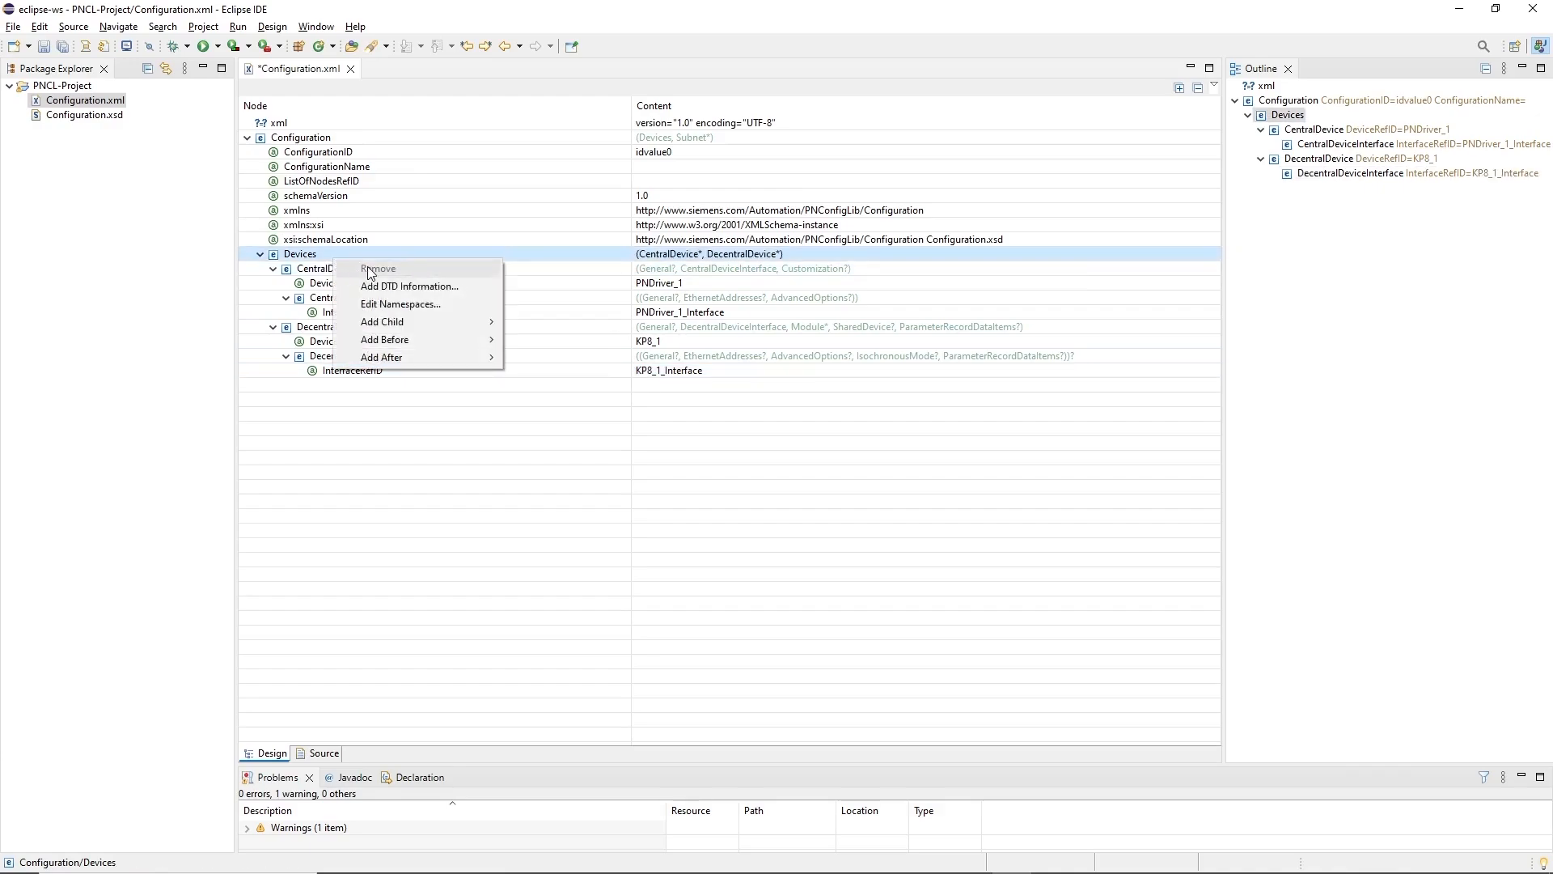
mouse_move(453, 322)
click(558, 339)
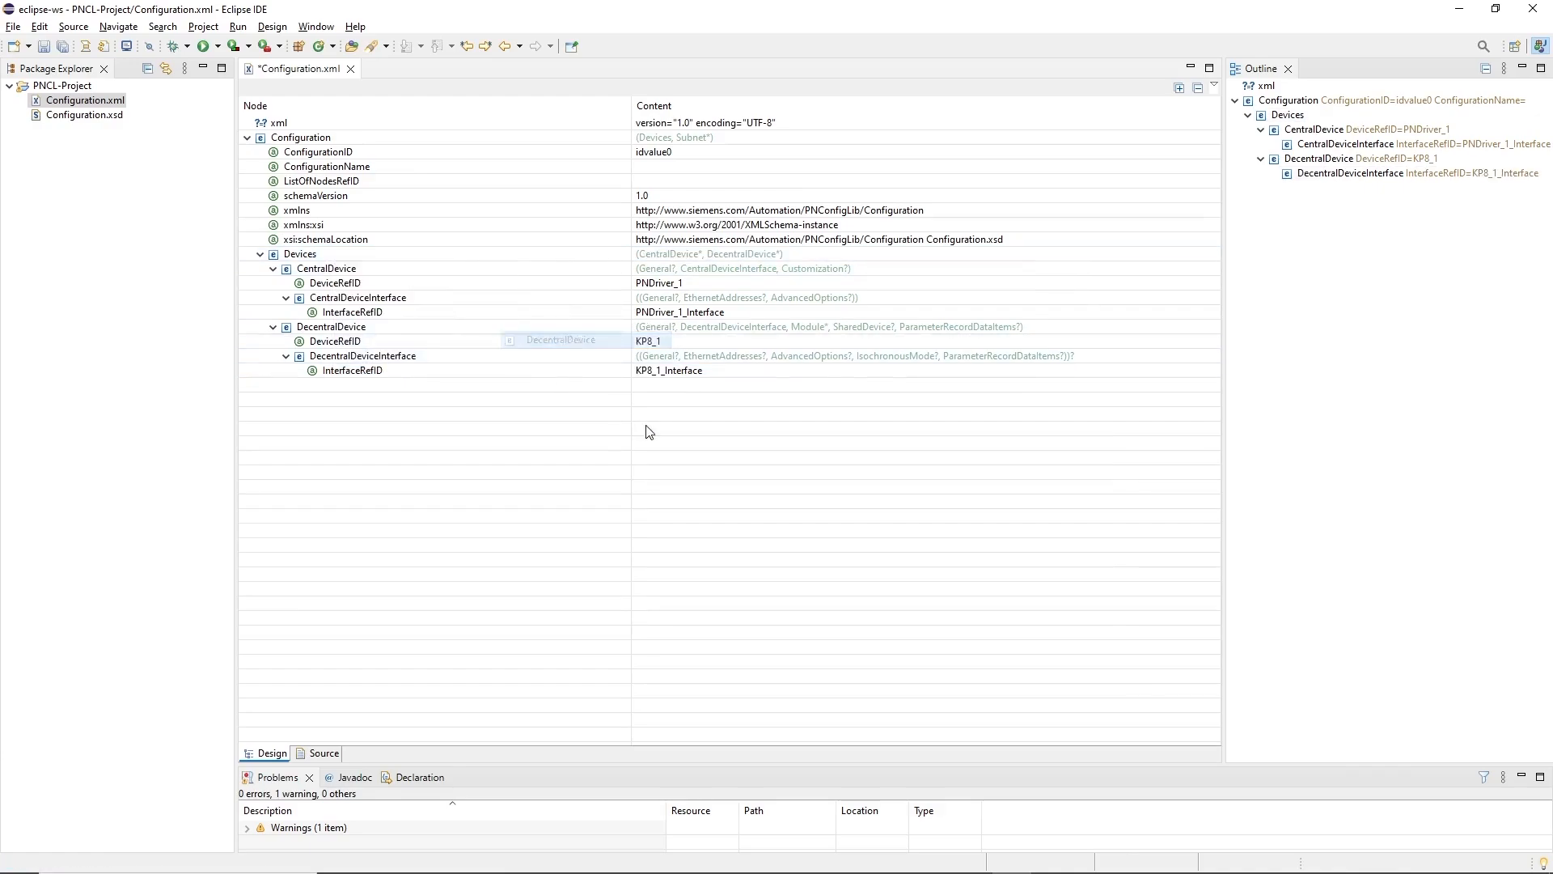
click(349, 387)
click(273, 386)
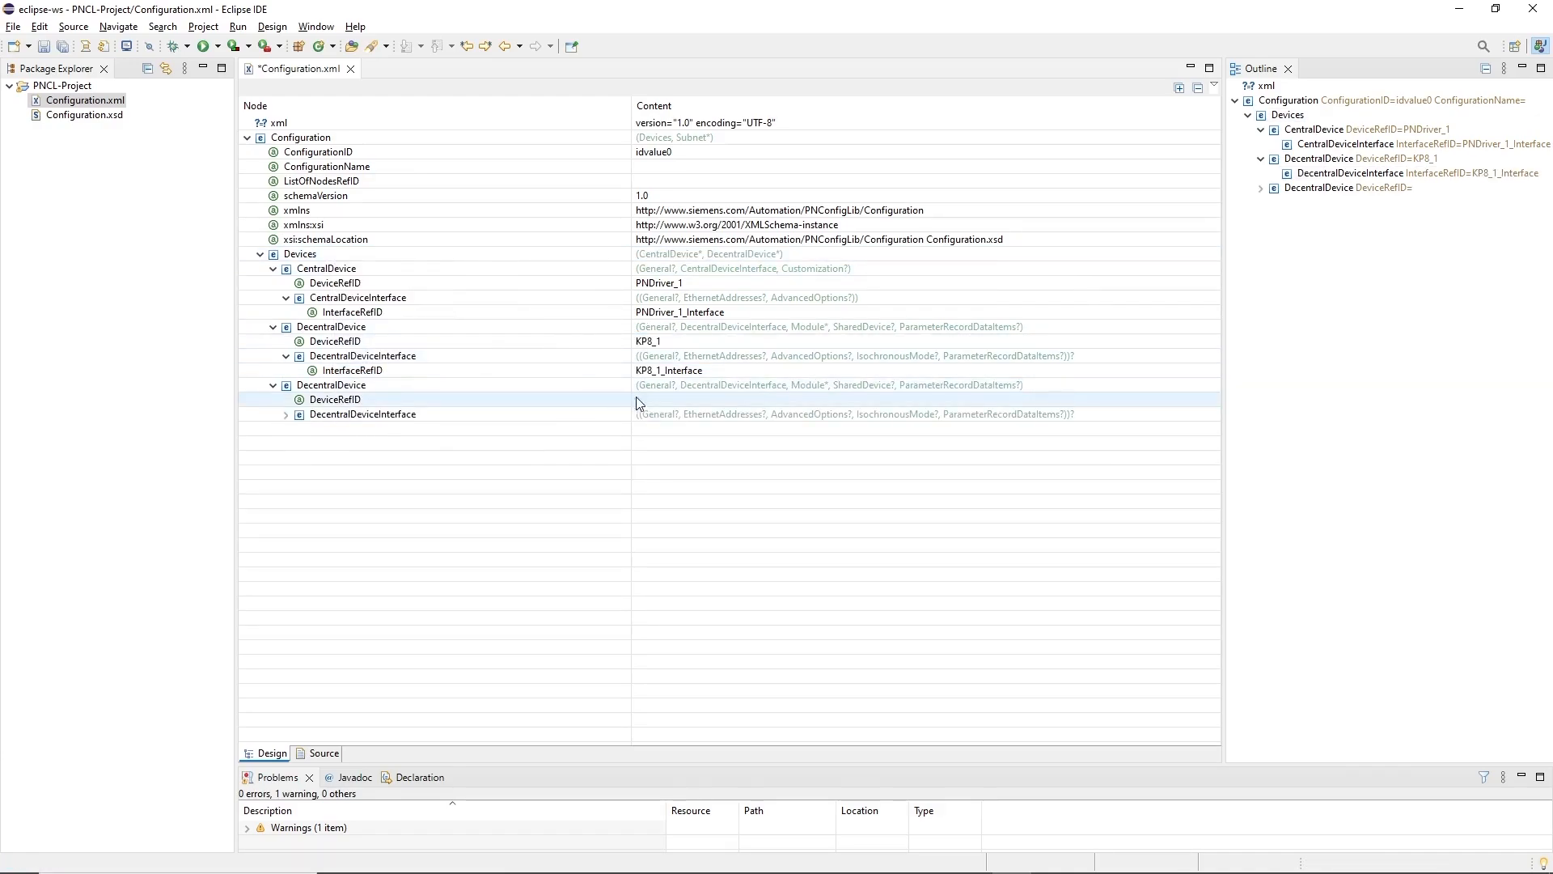
click(647, 402)
click(715, 402)
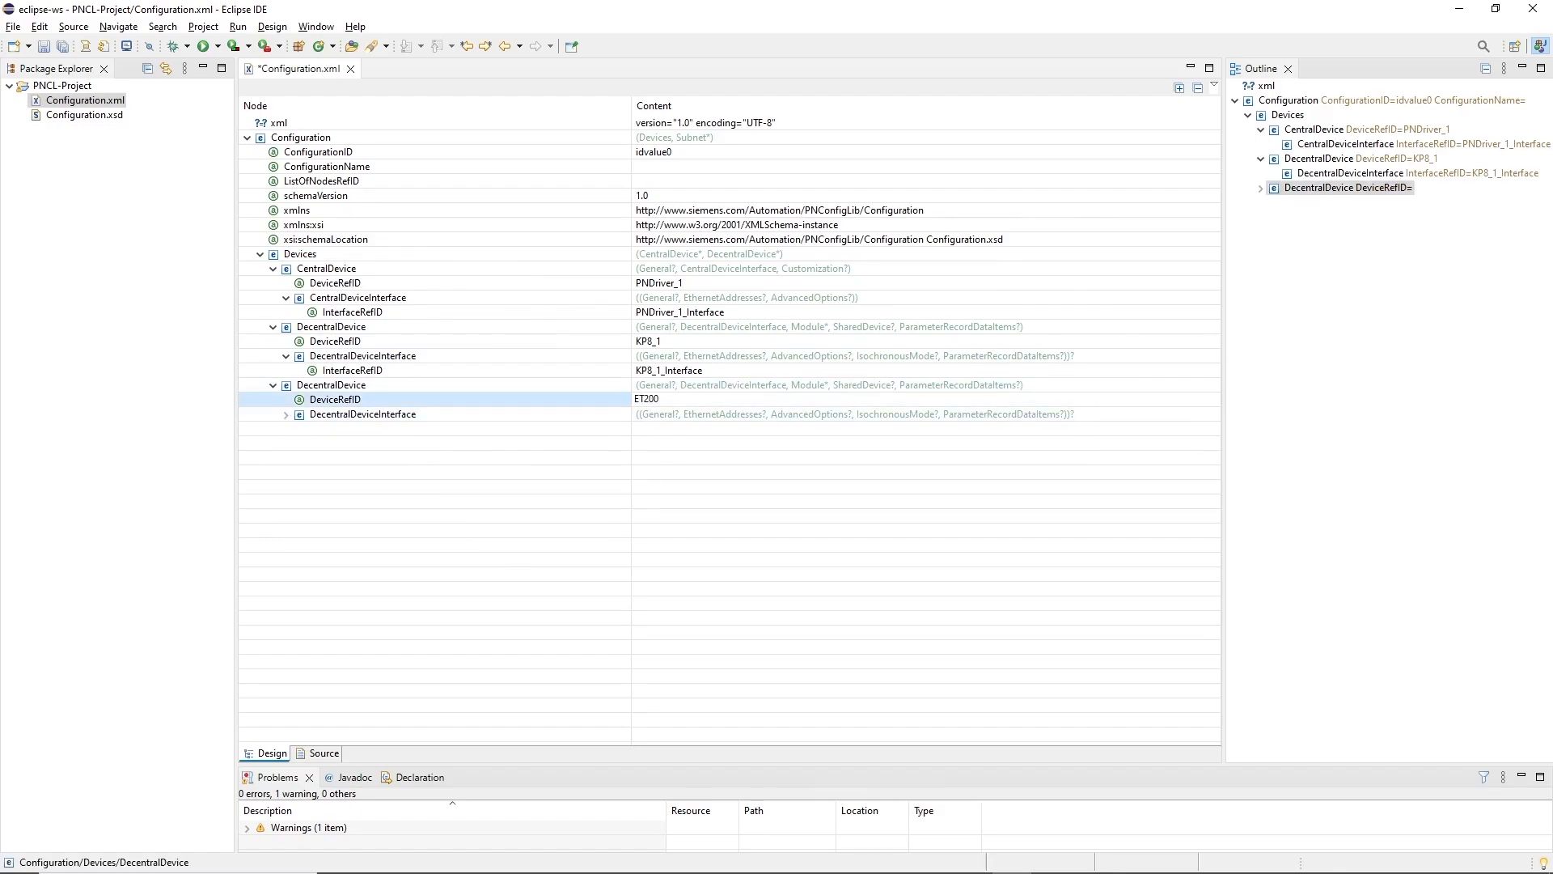
text(ET200SP_1)
key(Return)
Set the InterfaceRefID of the ET200SP_1 device's DecentralDeviceInterface to ET200SP_1_Interface
click(278, 416)
click(285, 416)
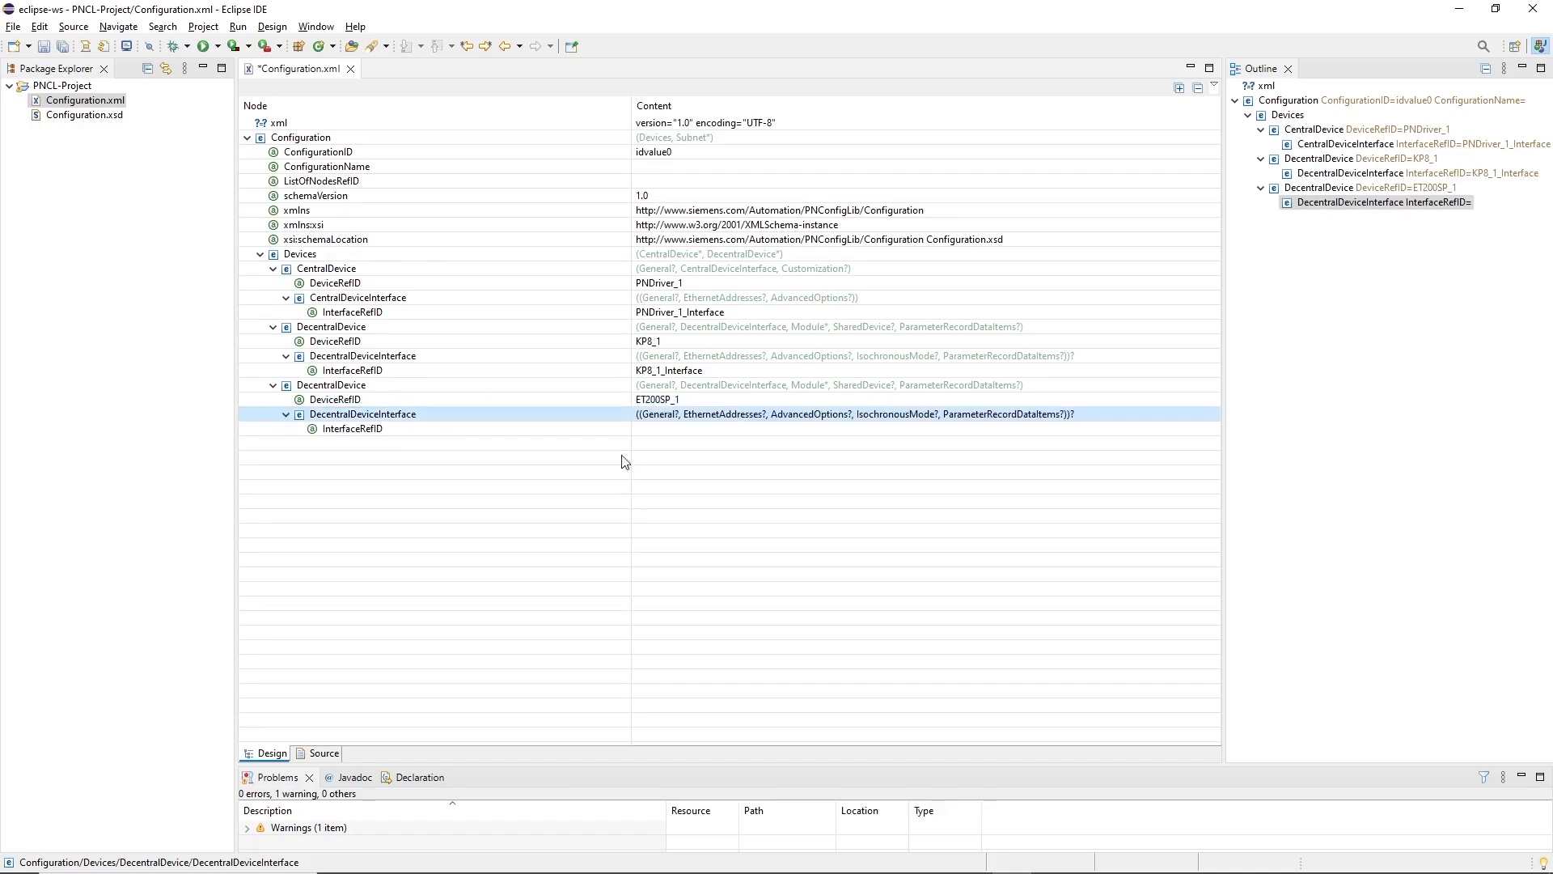
click(665, 431)
text(ET200SP_1_Interface)
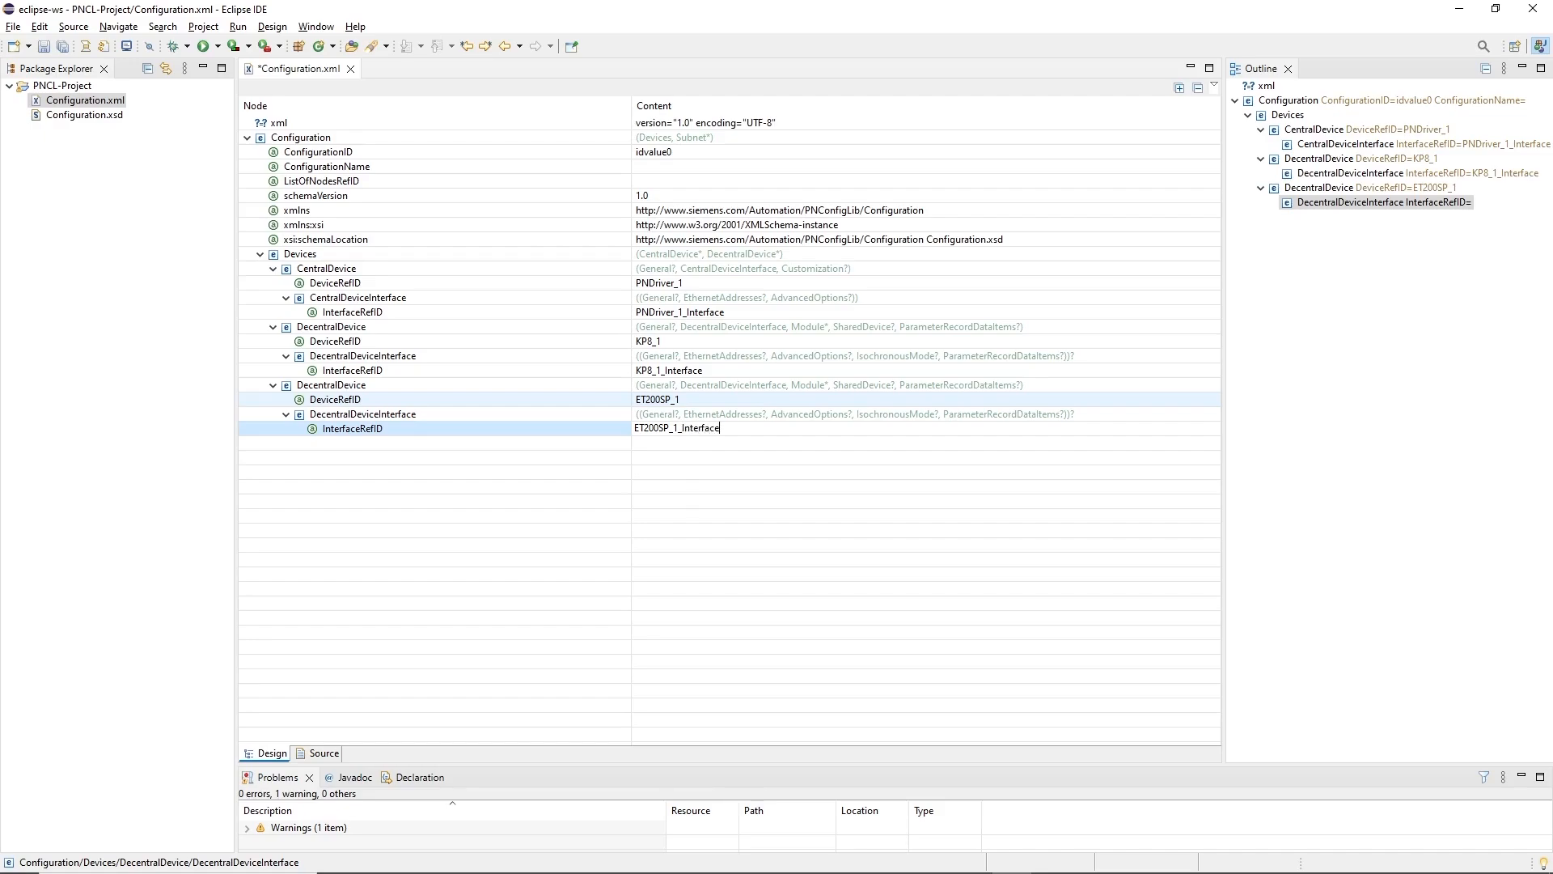
key(Return)
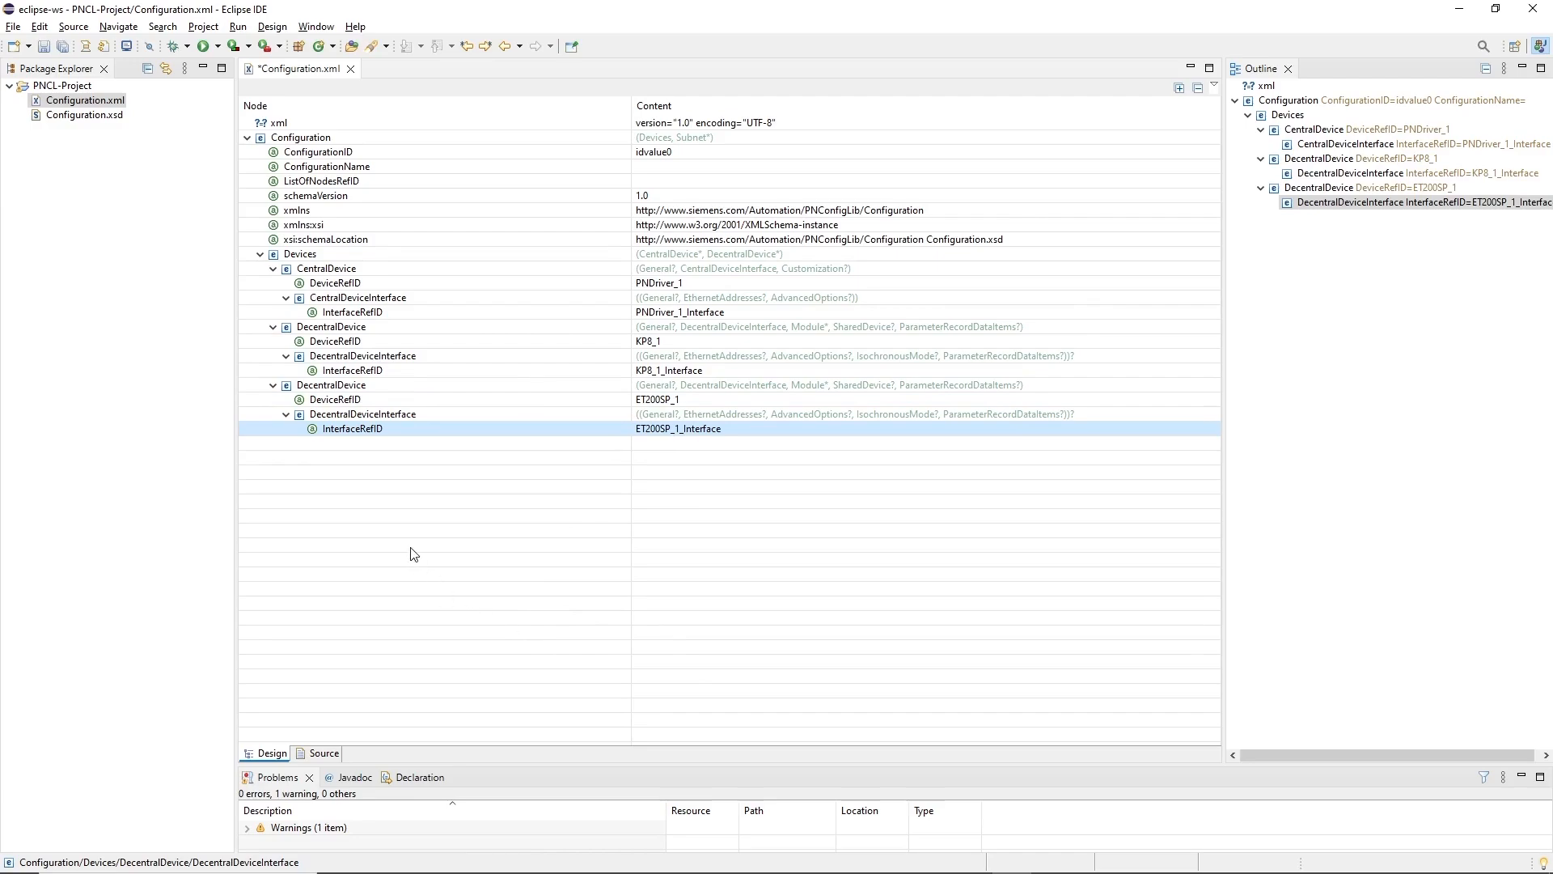
Add an EthernetAddresses child to the CentralDeviceInterface and expand its IPProtocol down to the SetInTheProject attributes
right_click(390, 297)
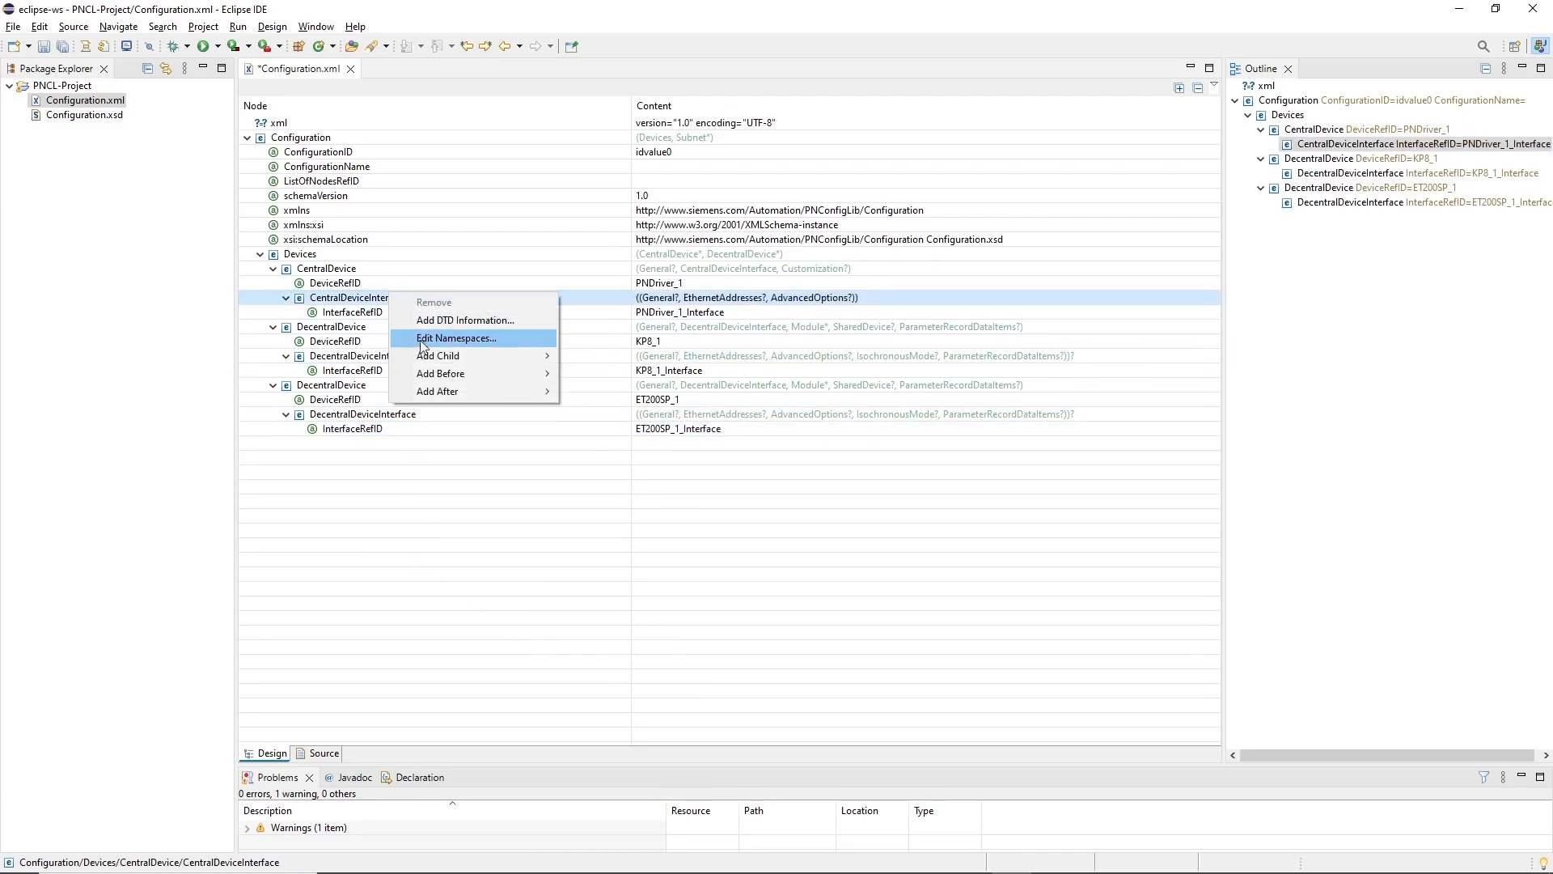
mouse_move(441, 356)
click(598, 376)
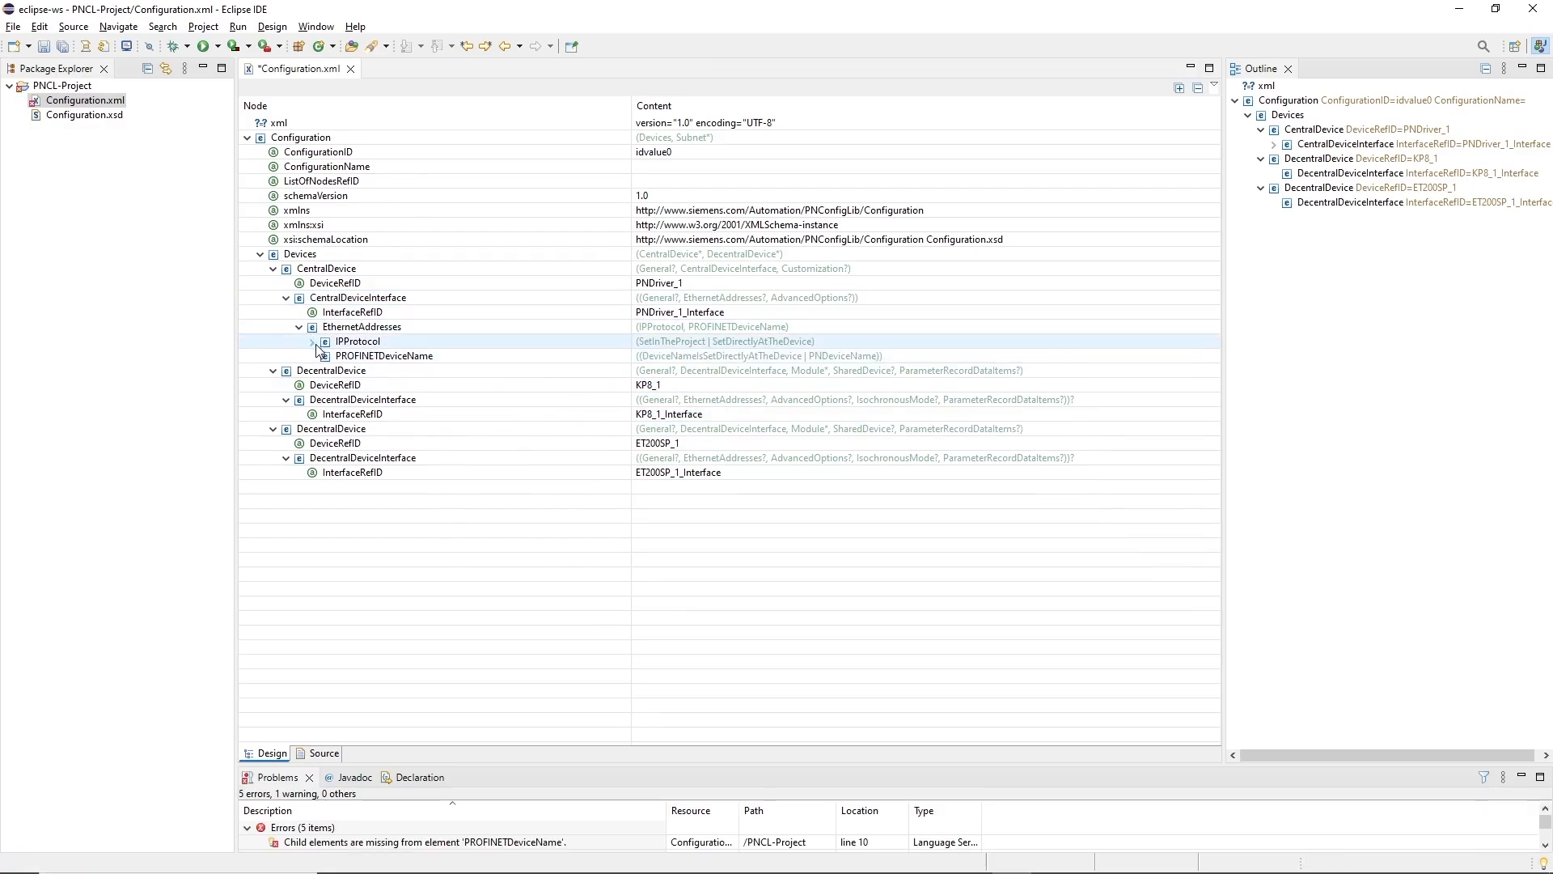
click(325, 358)
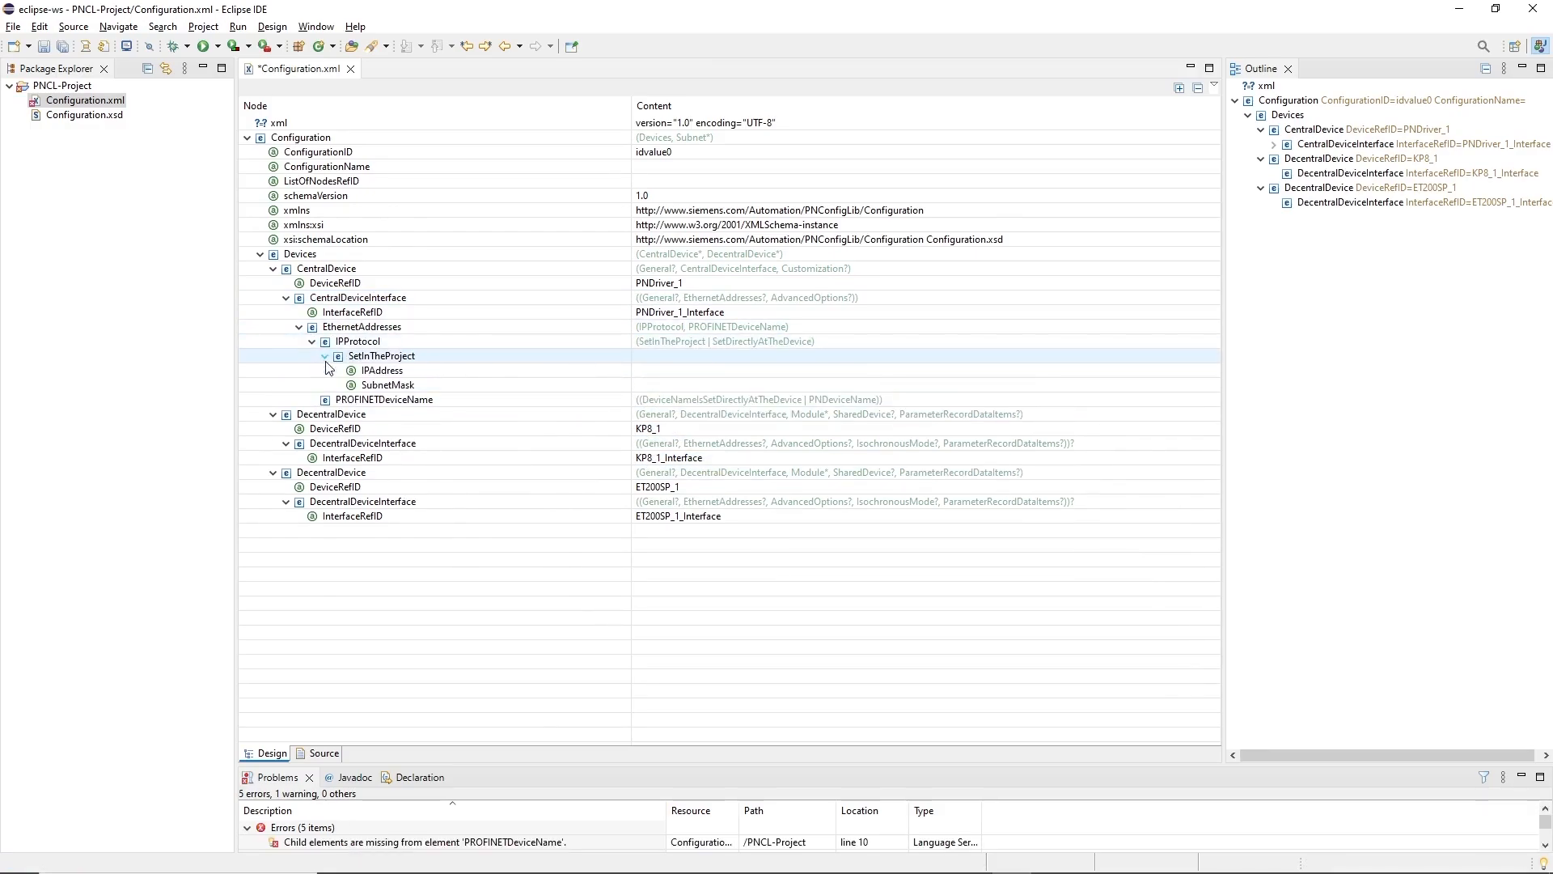
Set the central device's IPAddress to 192.168.0.1 and its SubnetMask to 255.255.255.0
click(690, 373)
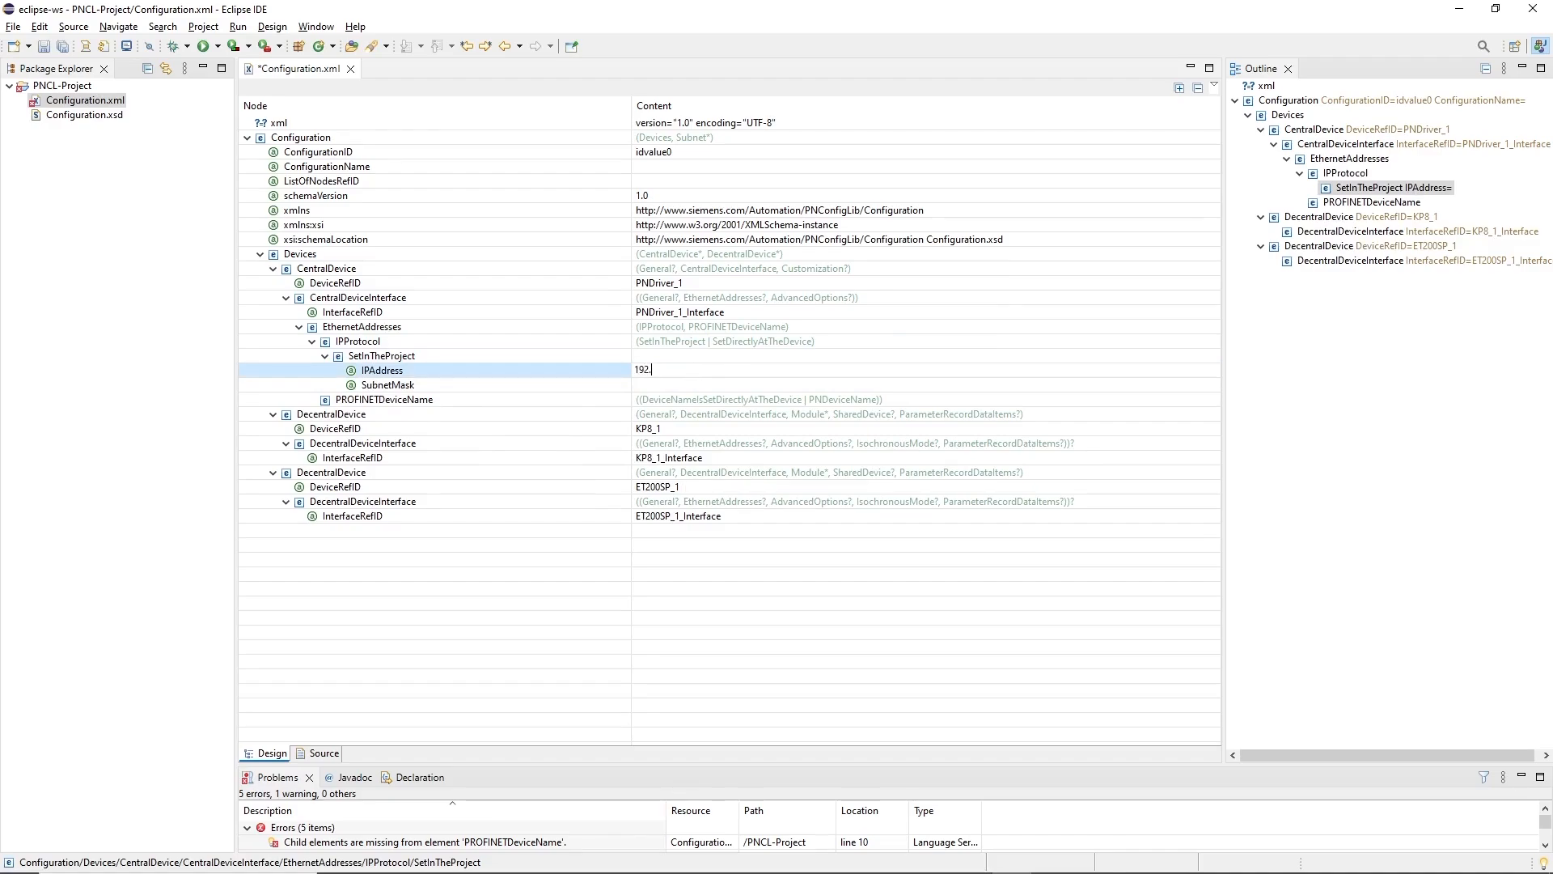
text(192.168.0.1)
key(Return)
click(729, 384)
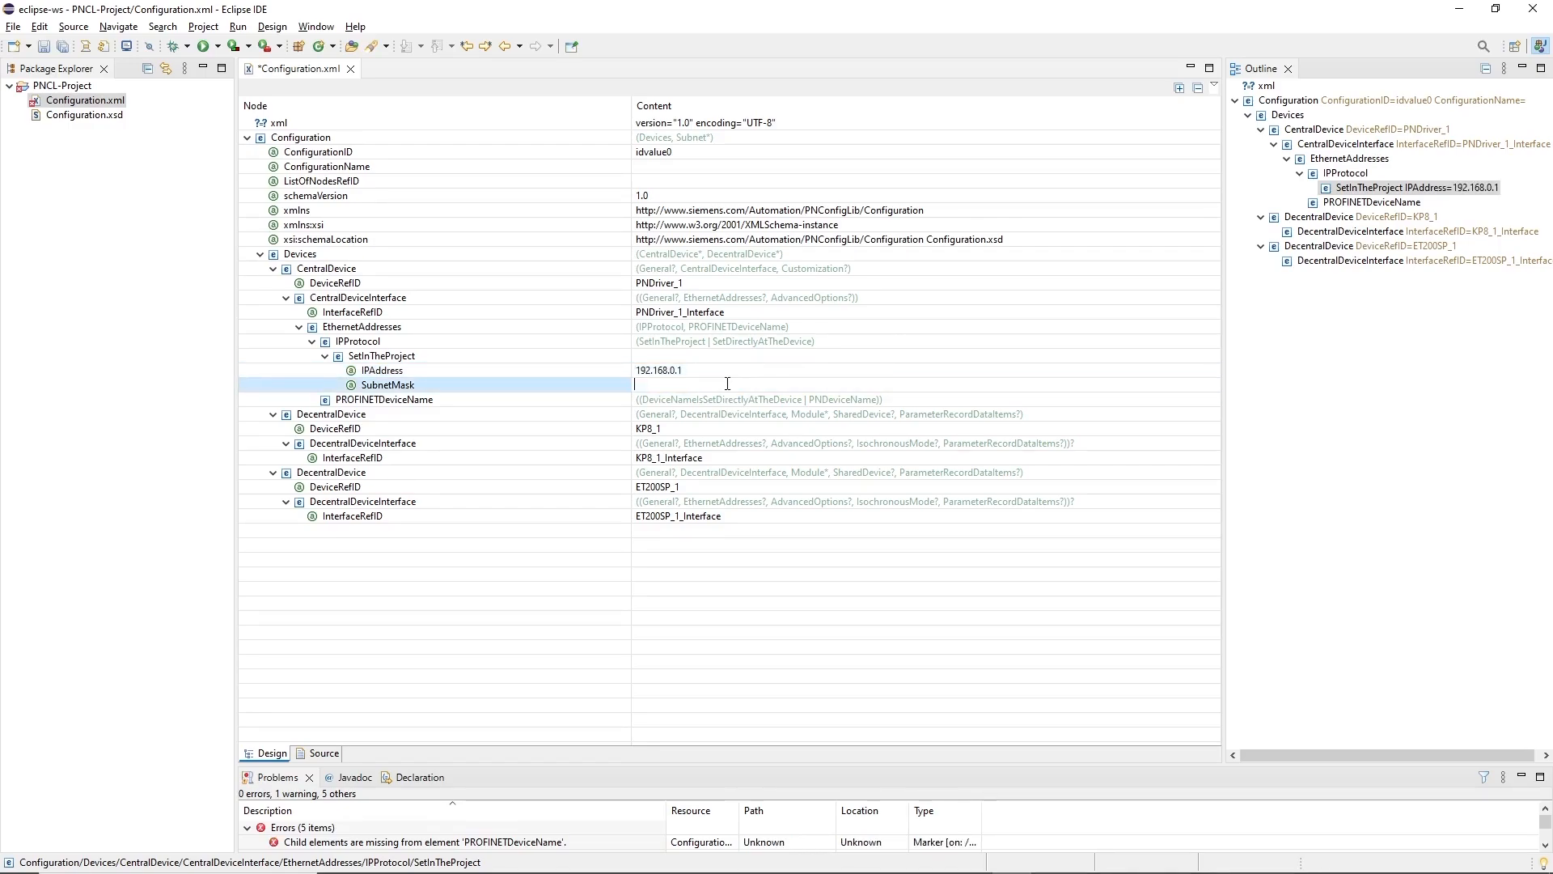
text(255.255.255.0)
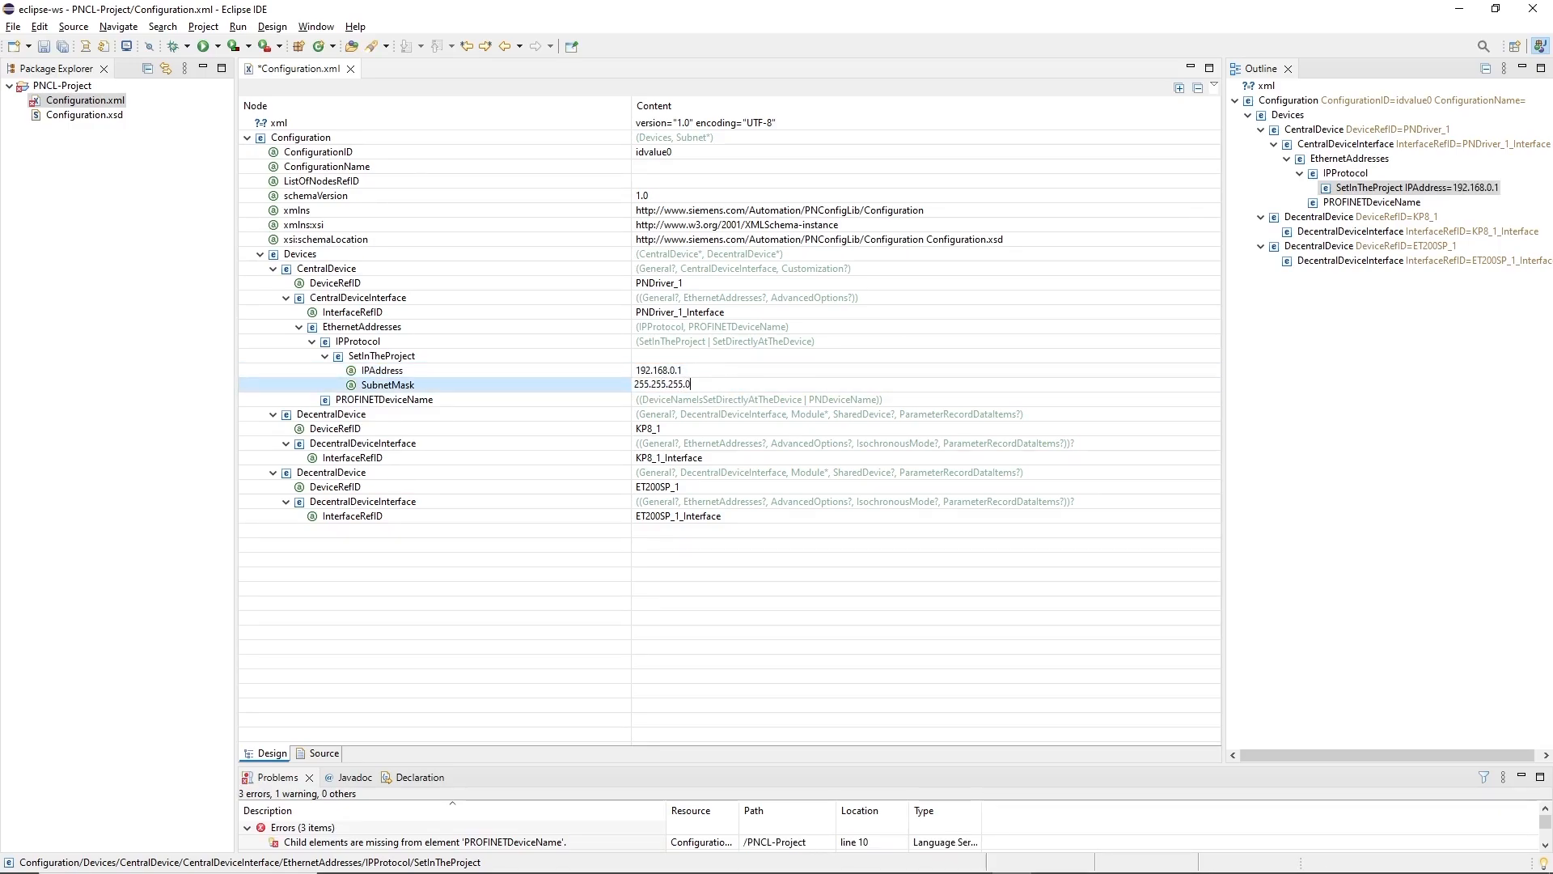
key(Return)
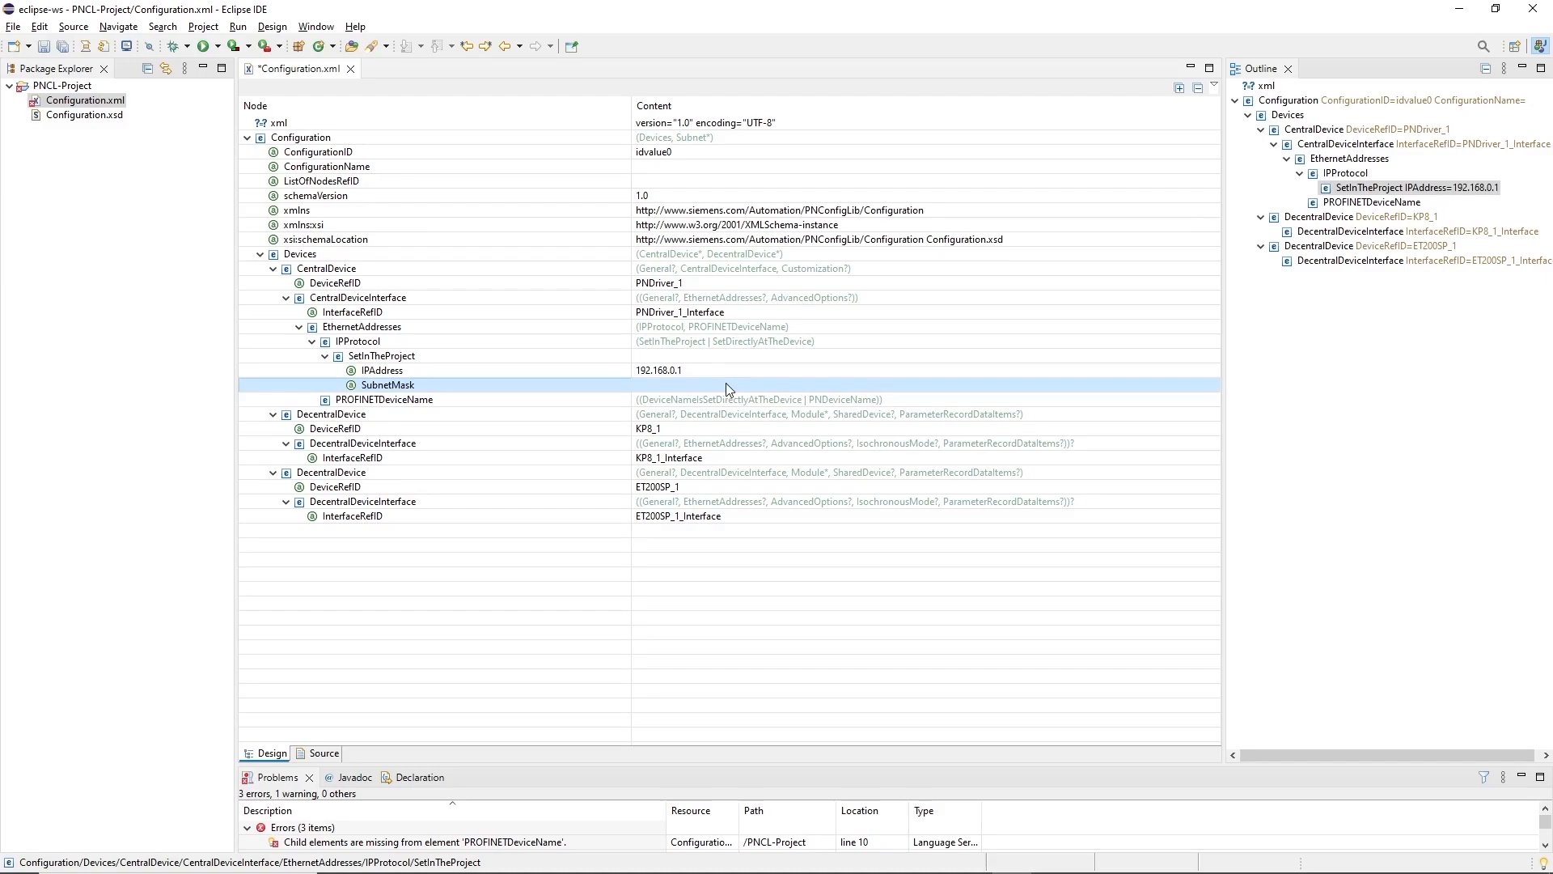
Add a PNDeviceName child to the central device's PROFINETDeviceName and set its value to pndriver
click(417, 329)
right_click(417, 331)
click(383, 398)
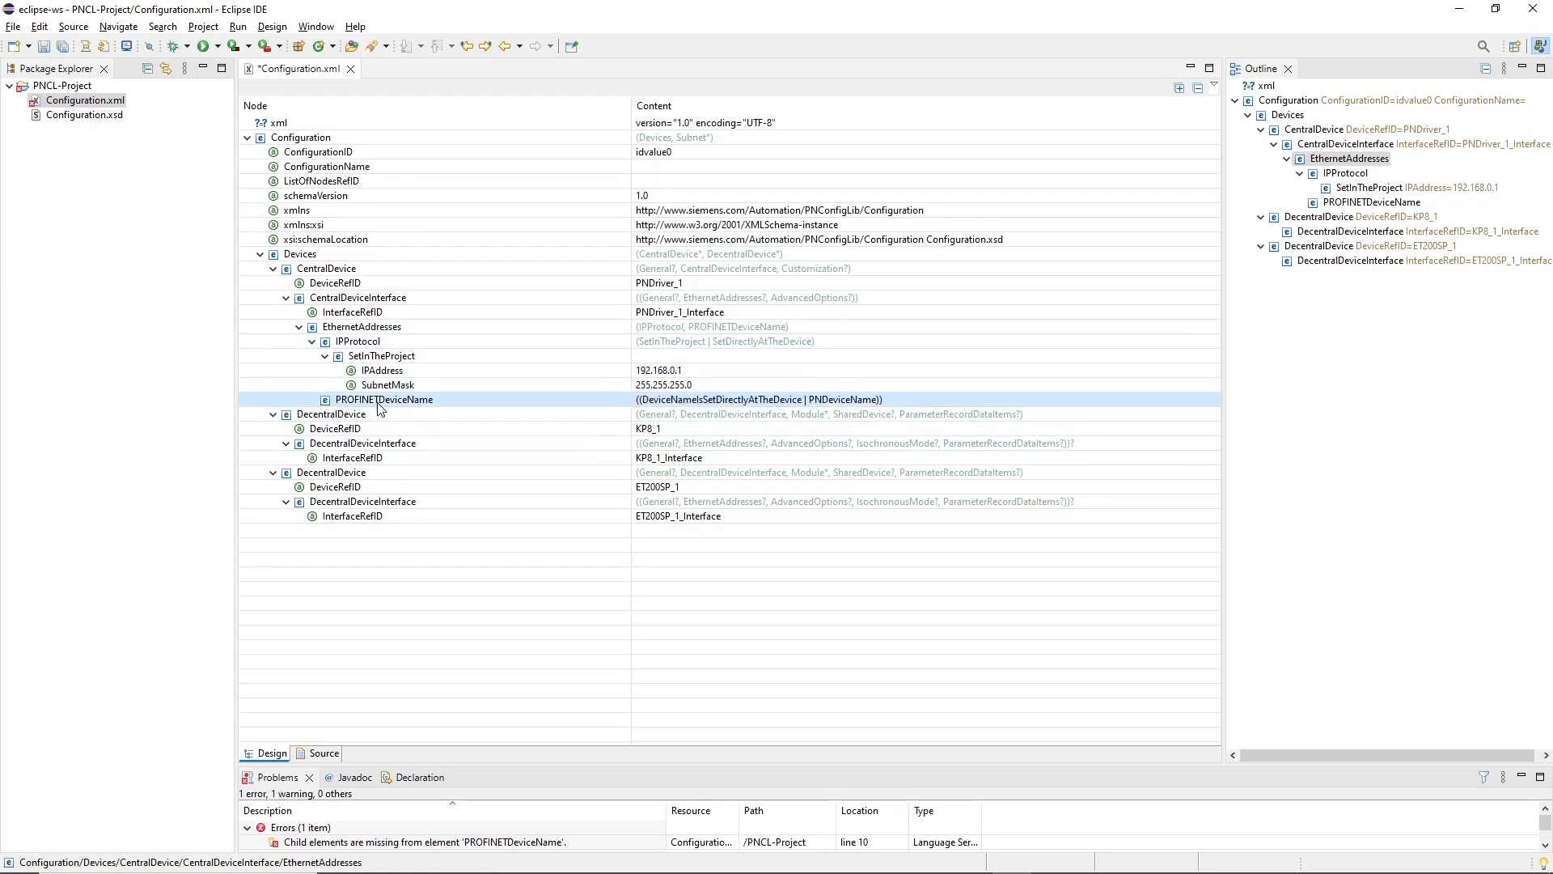
right_click(460, 401)
mouse_move(546, 469)
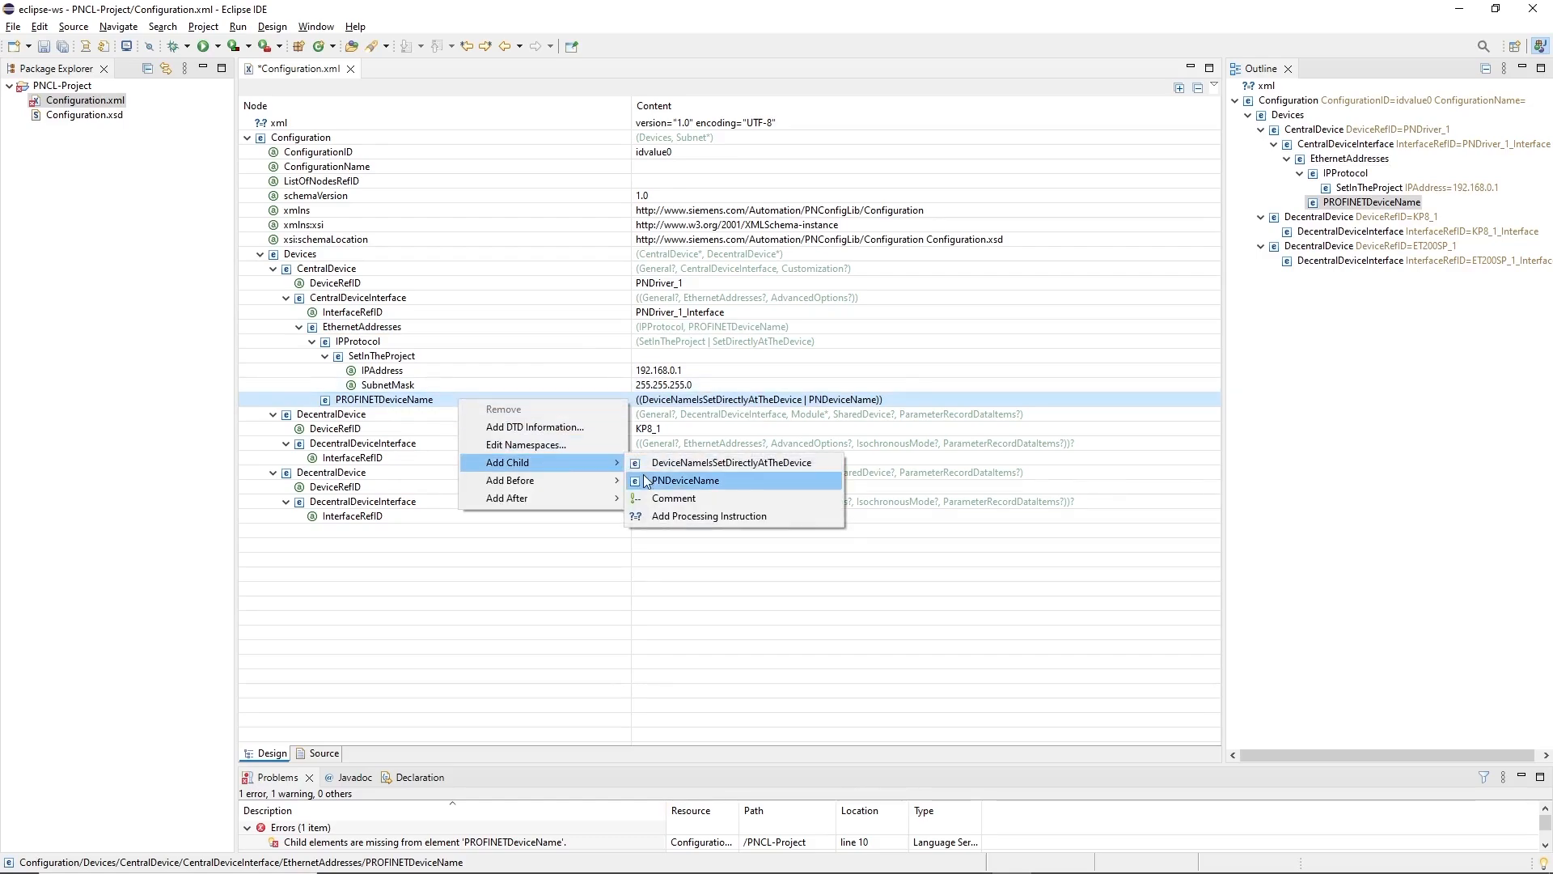
click(686, 480)
click(668, 414)
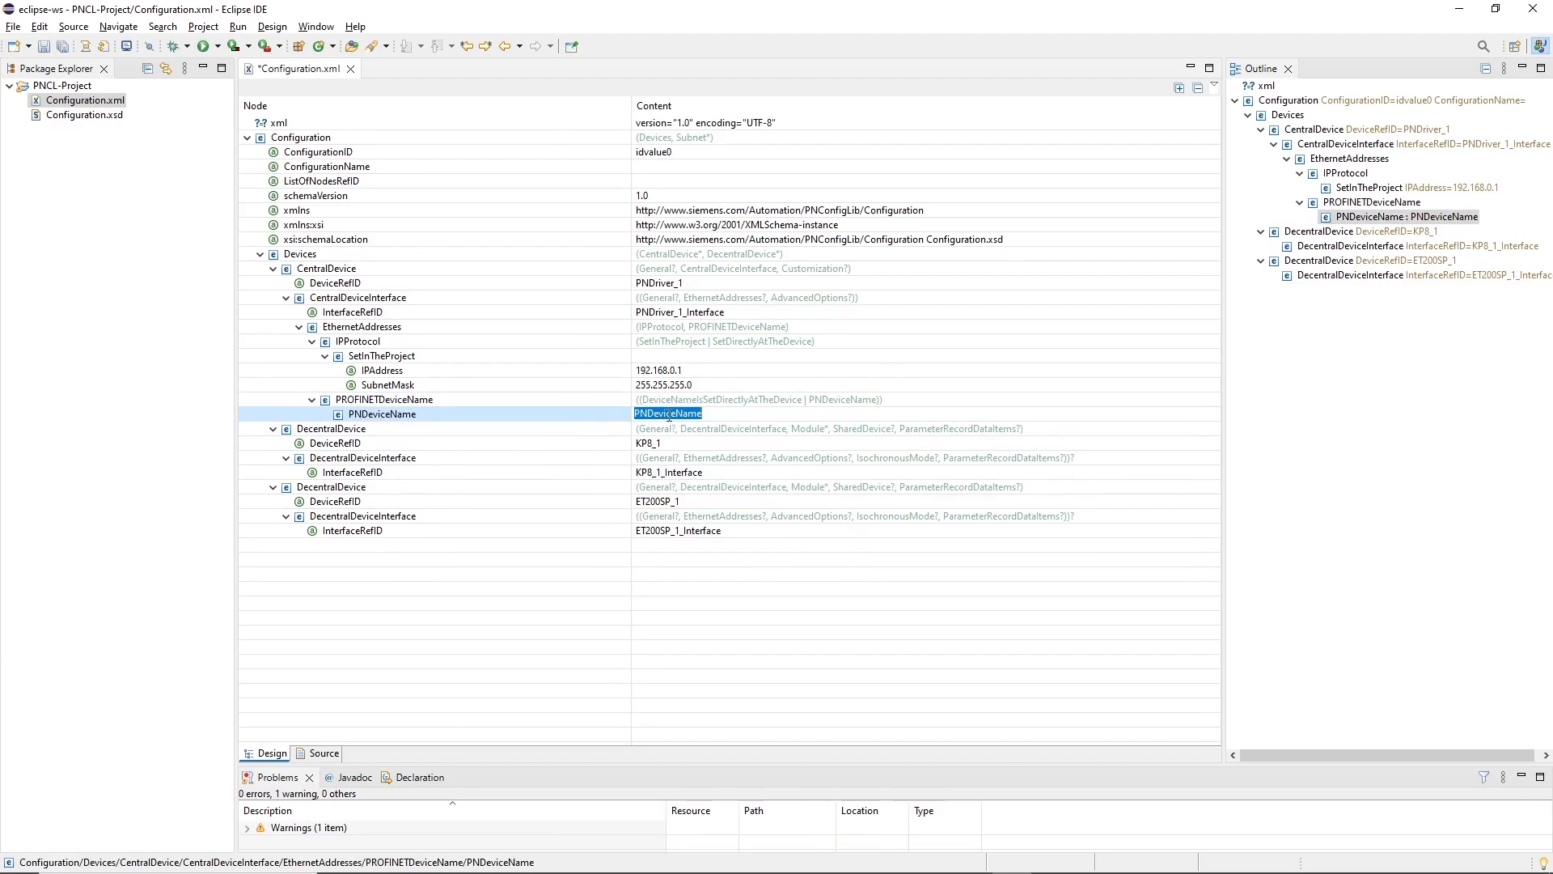
text(pndr)
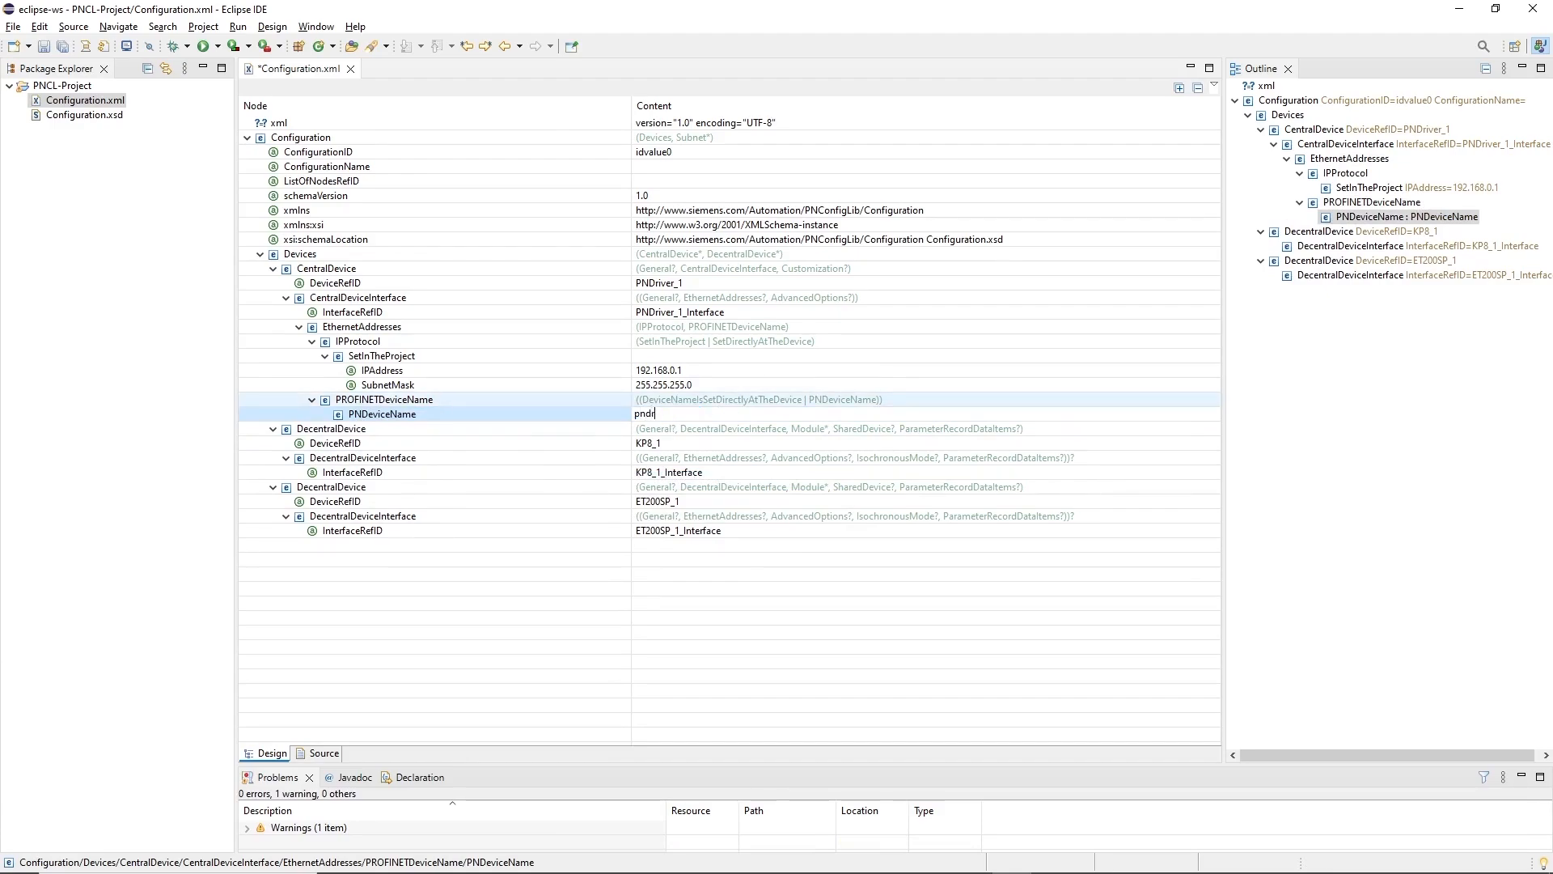
key(Return)
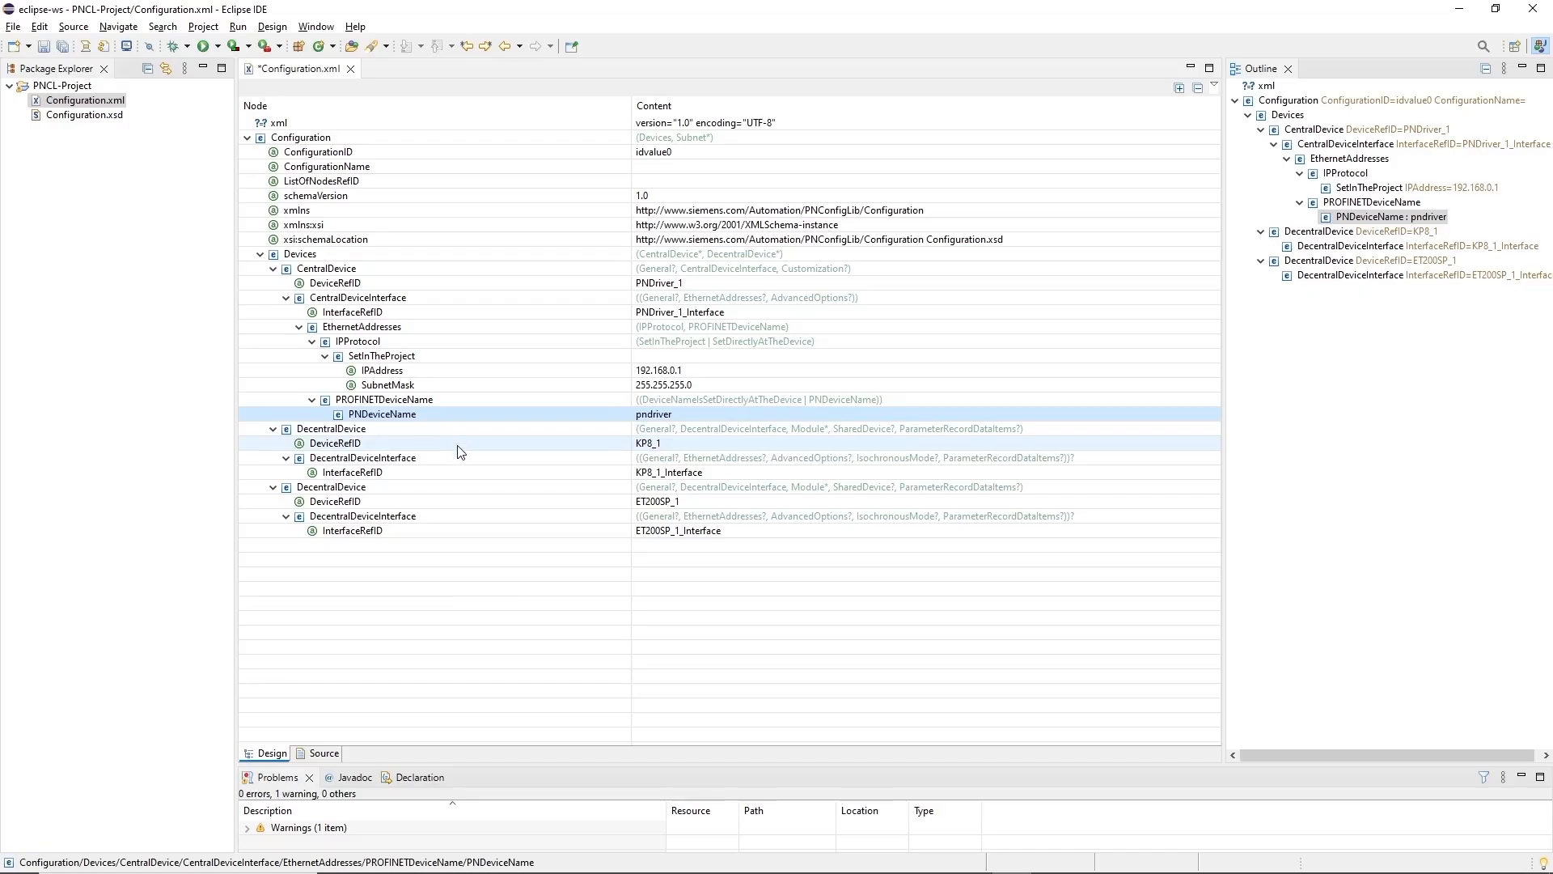
Add an EthernetAddresses child to the KP8_1 device's DecentralDeviceInterface and expand its IPProtocol down to the SetInTheProject attributes
click(462, 458)
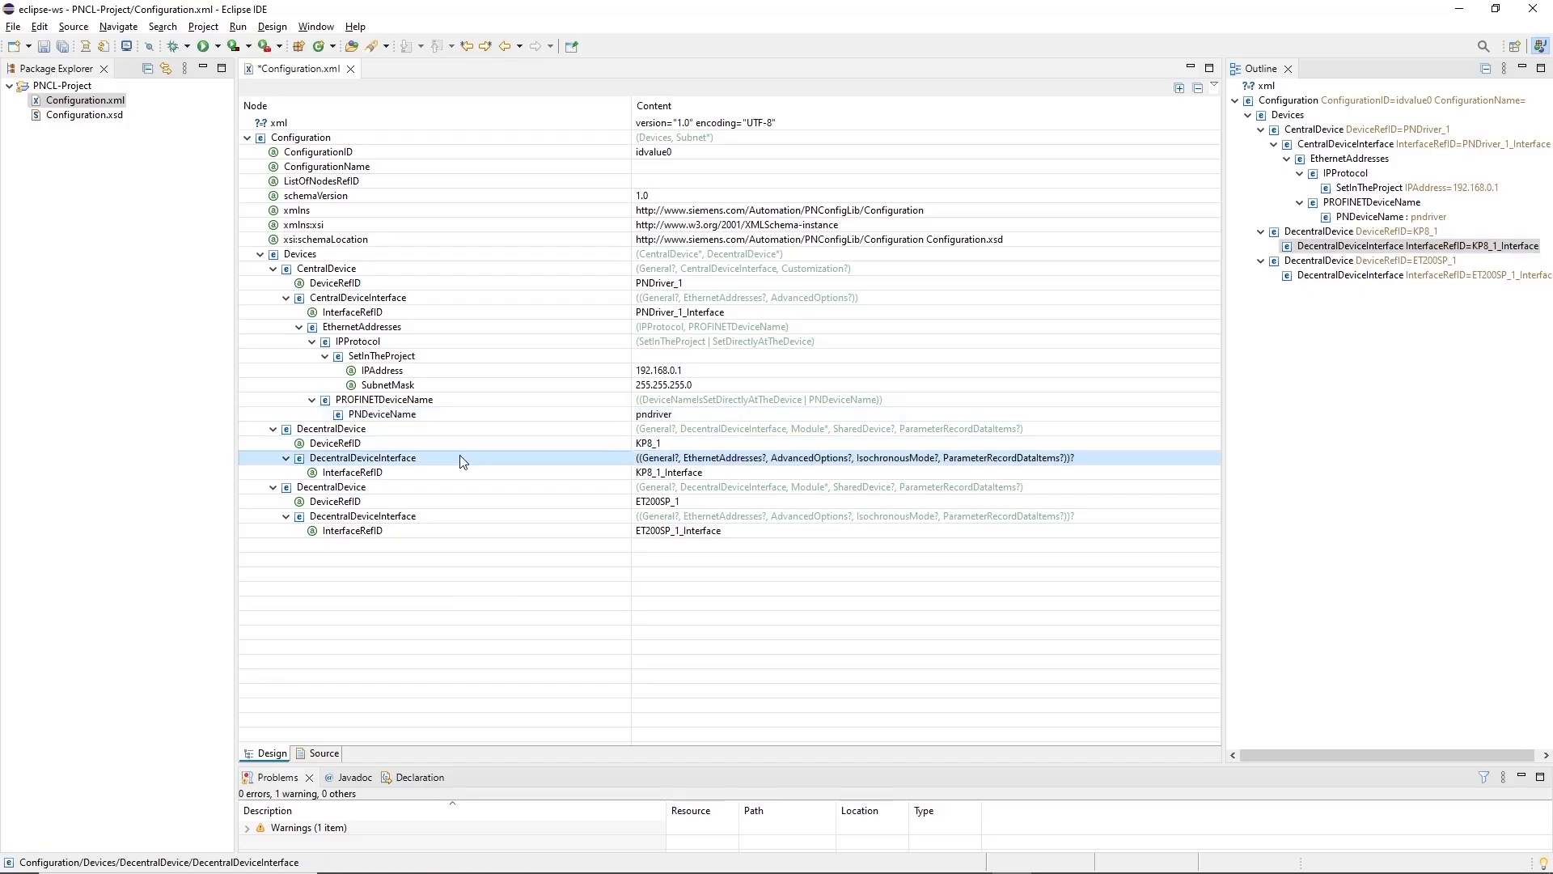
right_click(462, 458)
mouse_move(518, 519)
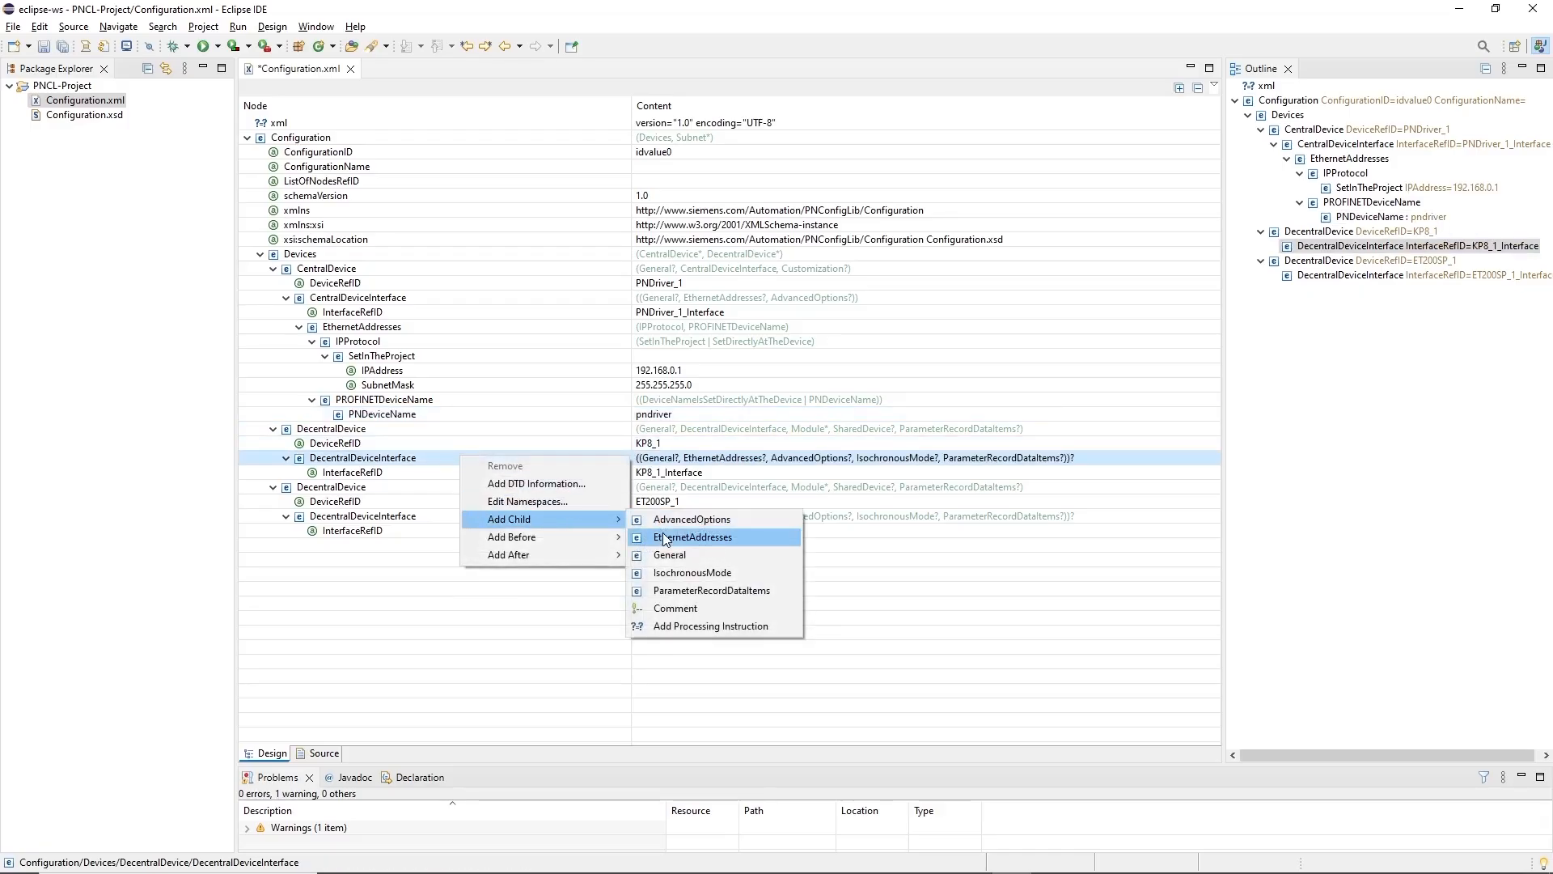
click(680, 537)
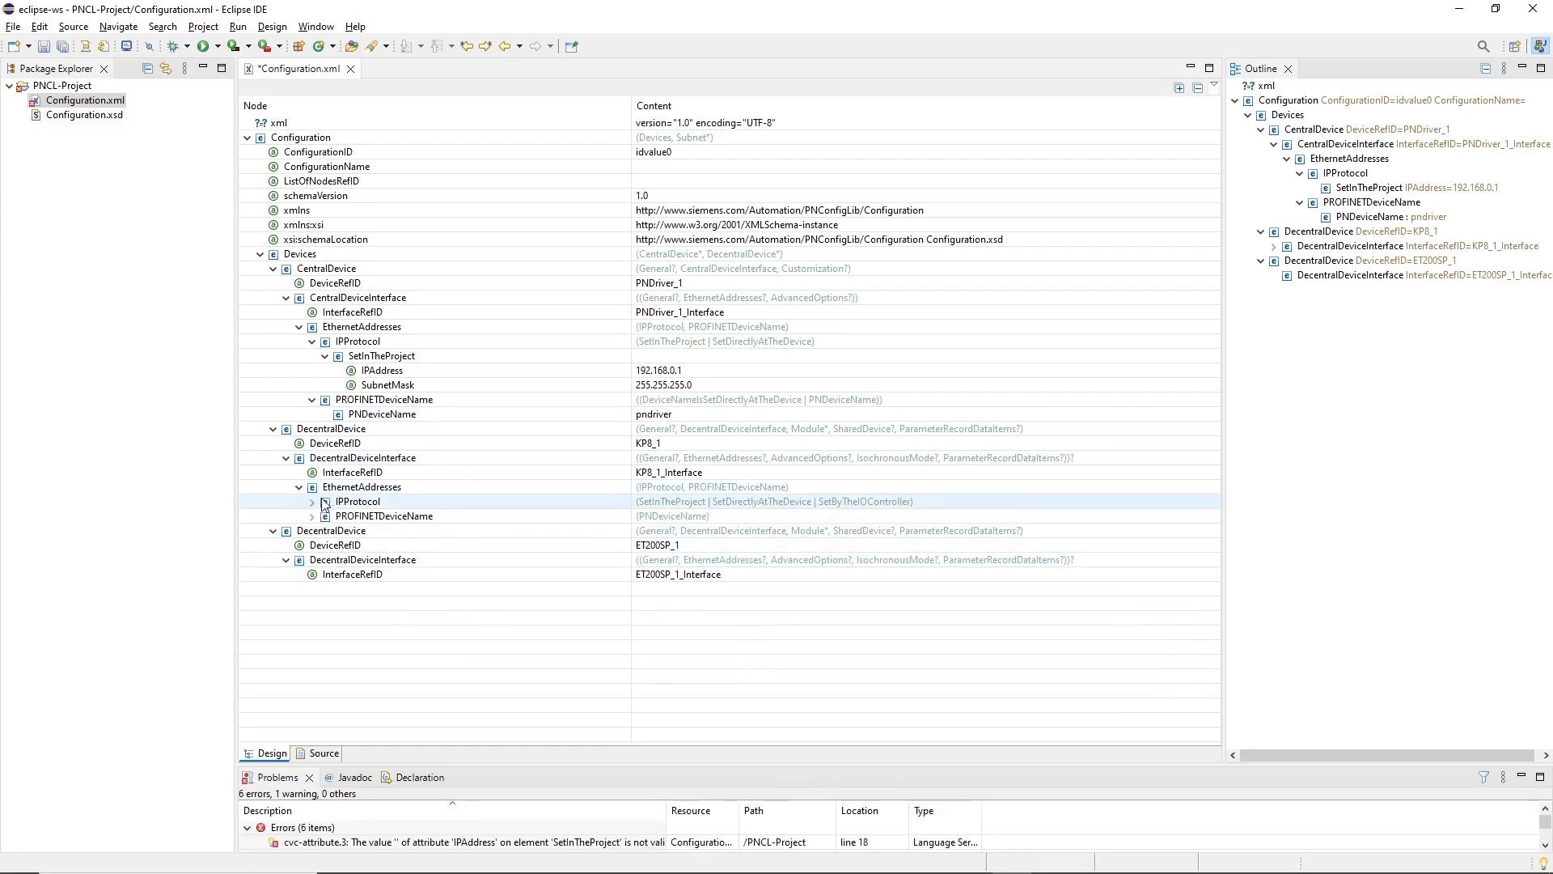
click(611, 518)
double_click(610, 518)
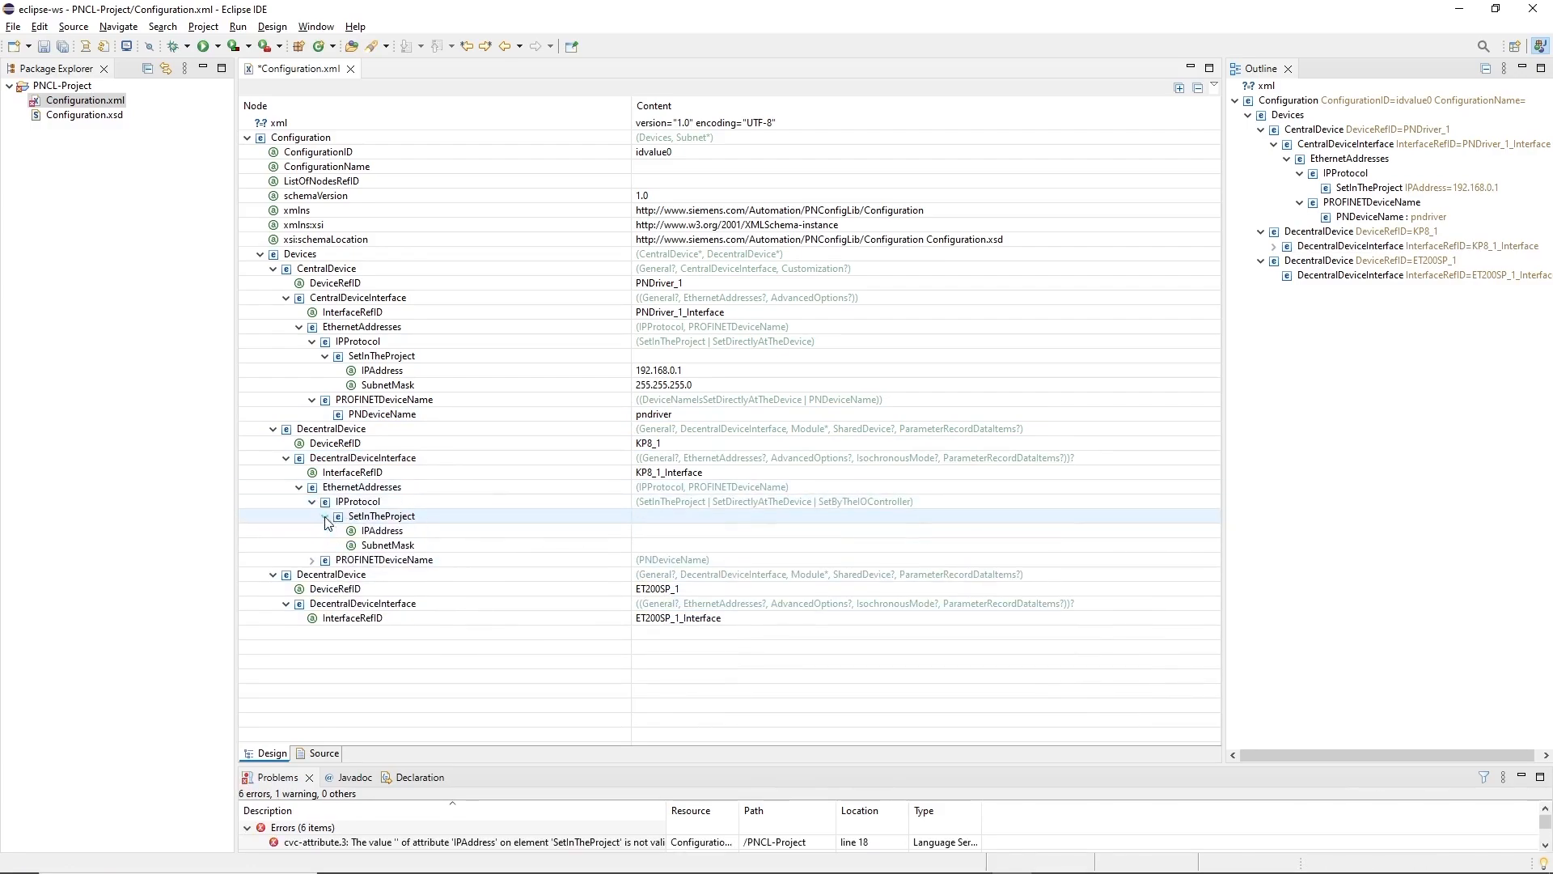
Set the KP8_1 device's IPAddress to 192.168.0.2 and its SubnetMask to 255.255.255.0
click(652, 529)
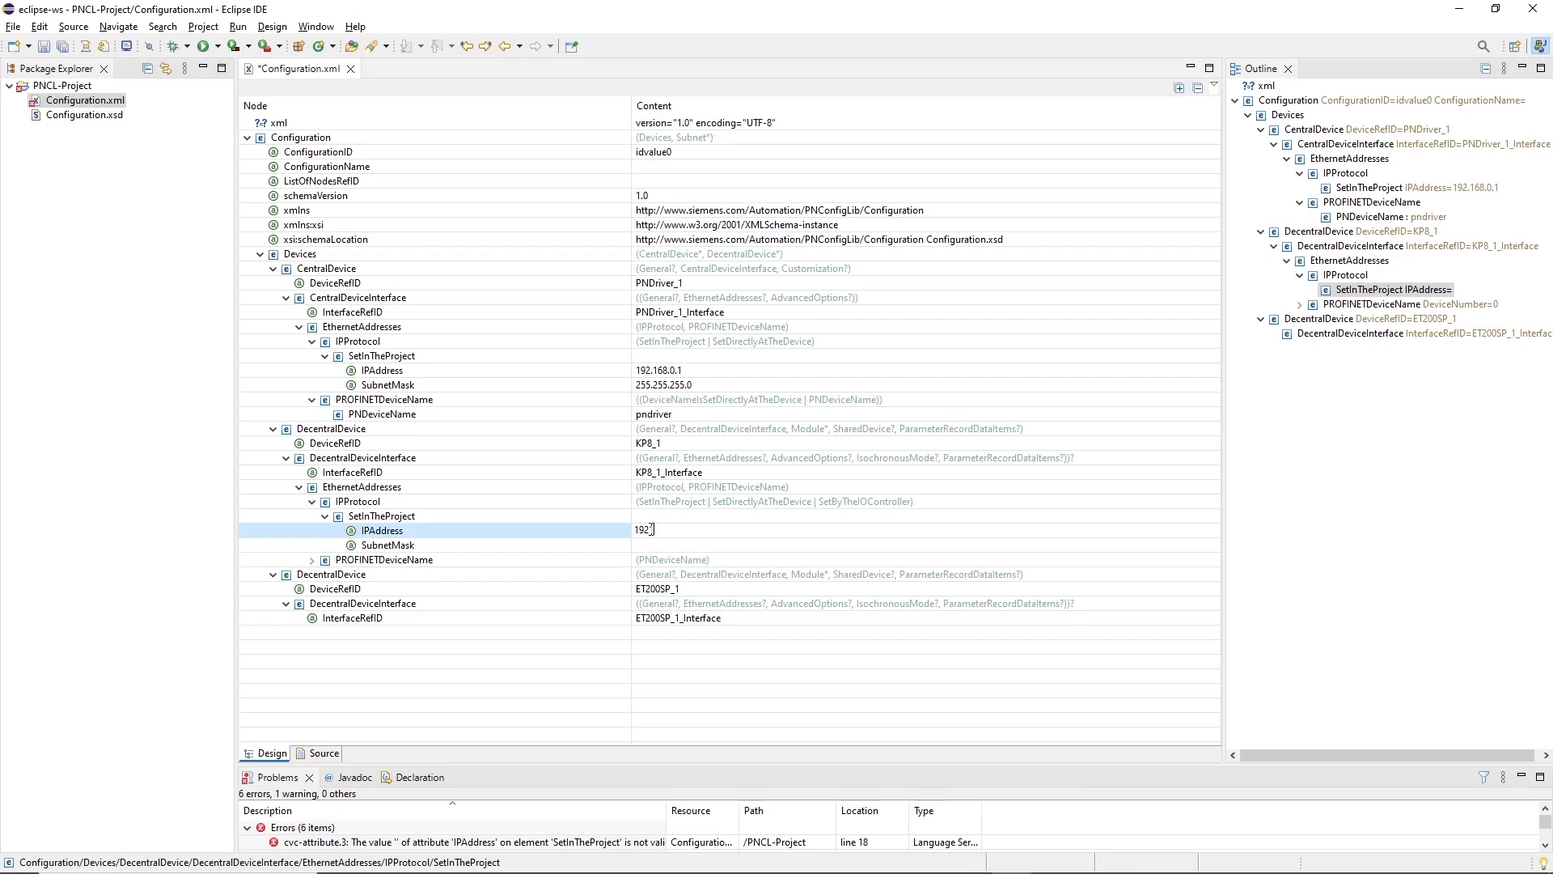
text(192.168.)
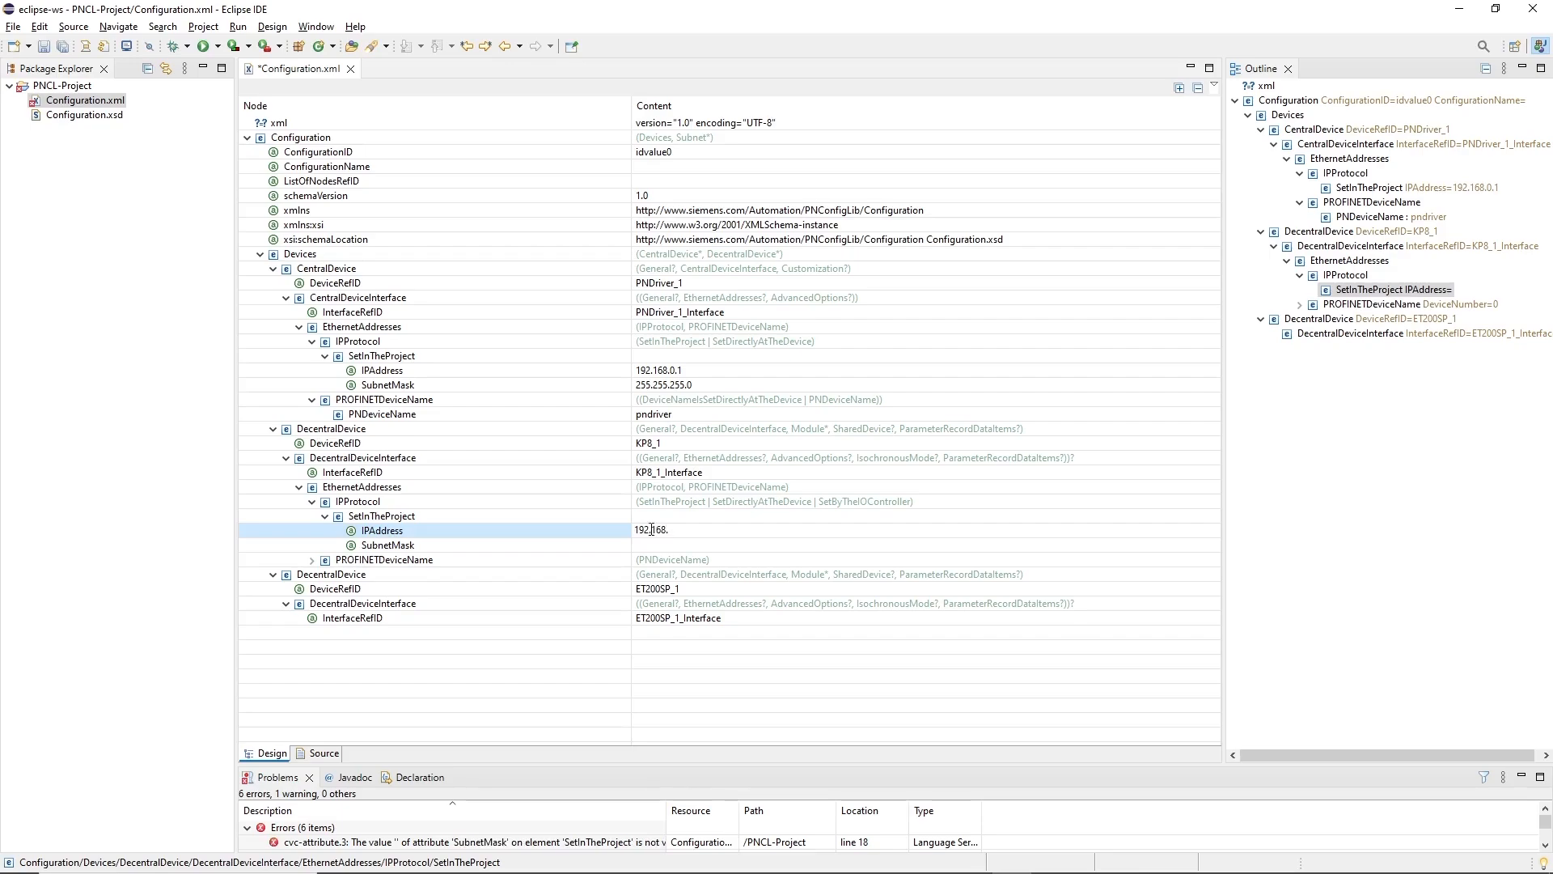
text(0.2)
key(Return)
click(652, 545)
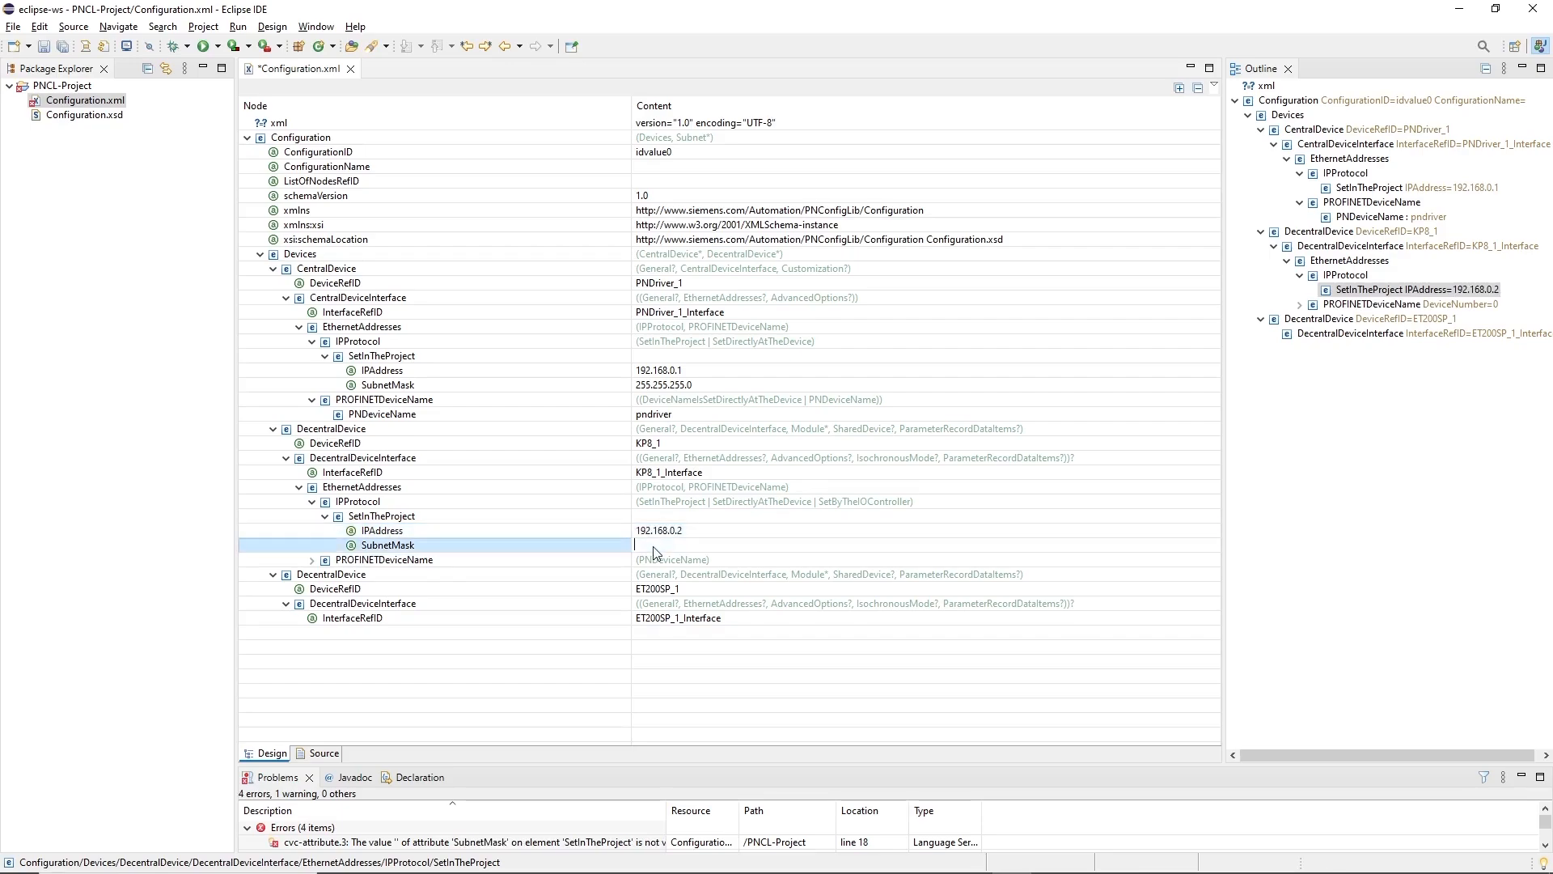
text(255.255.255.0)
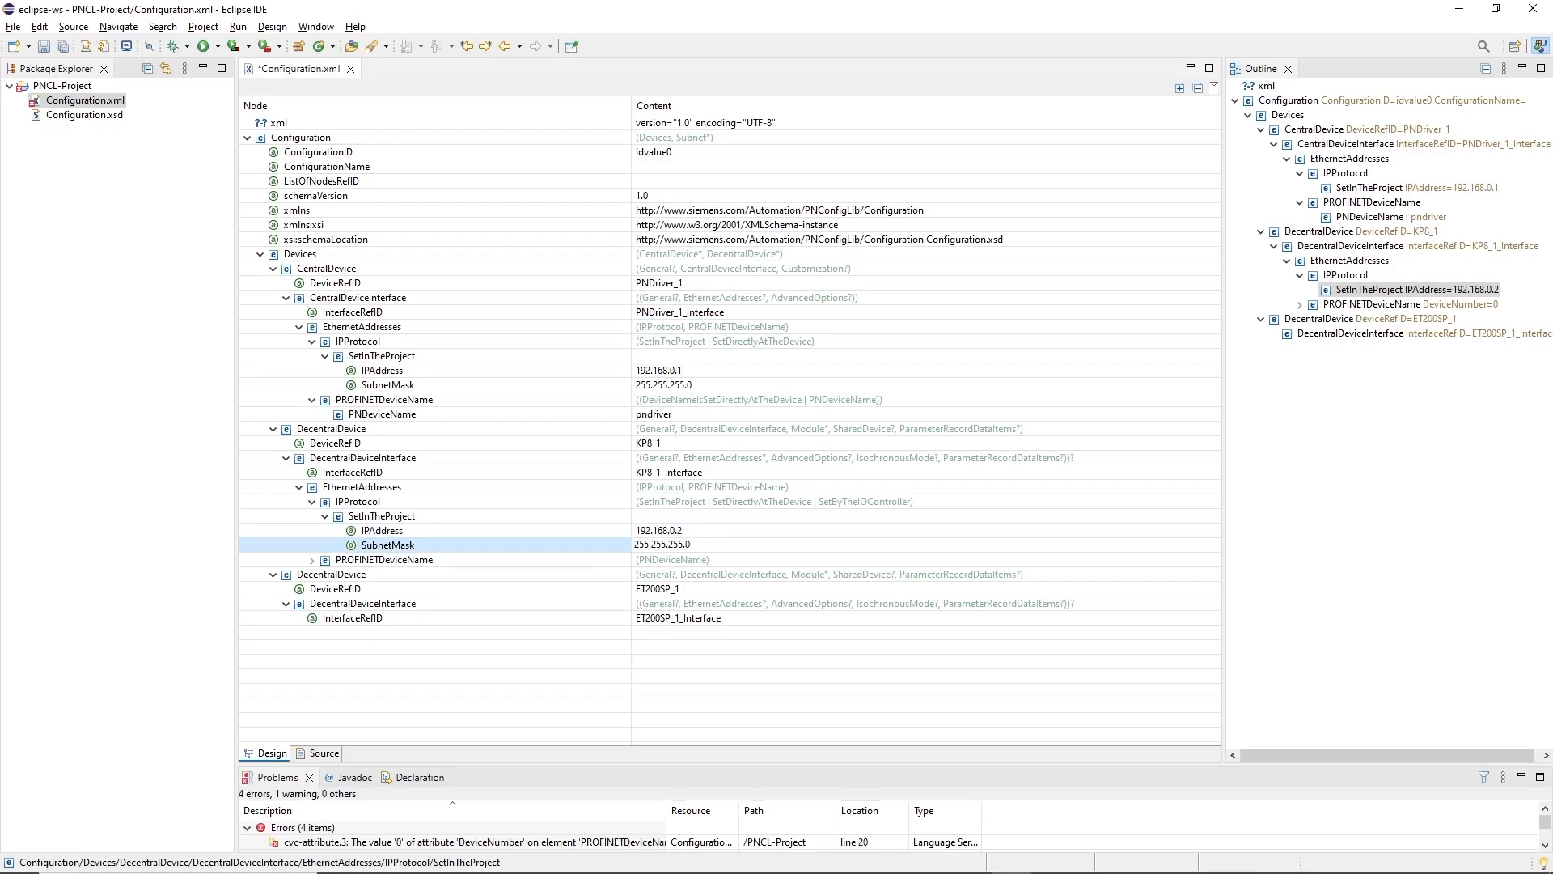
key(Return)
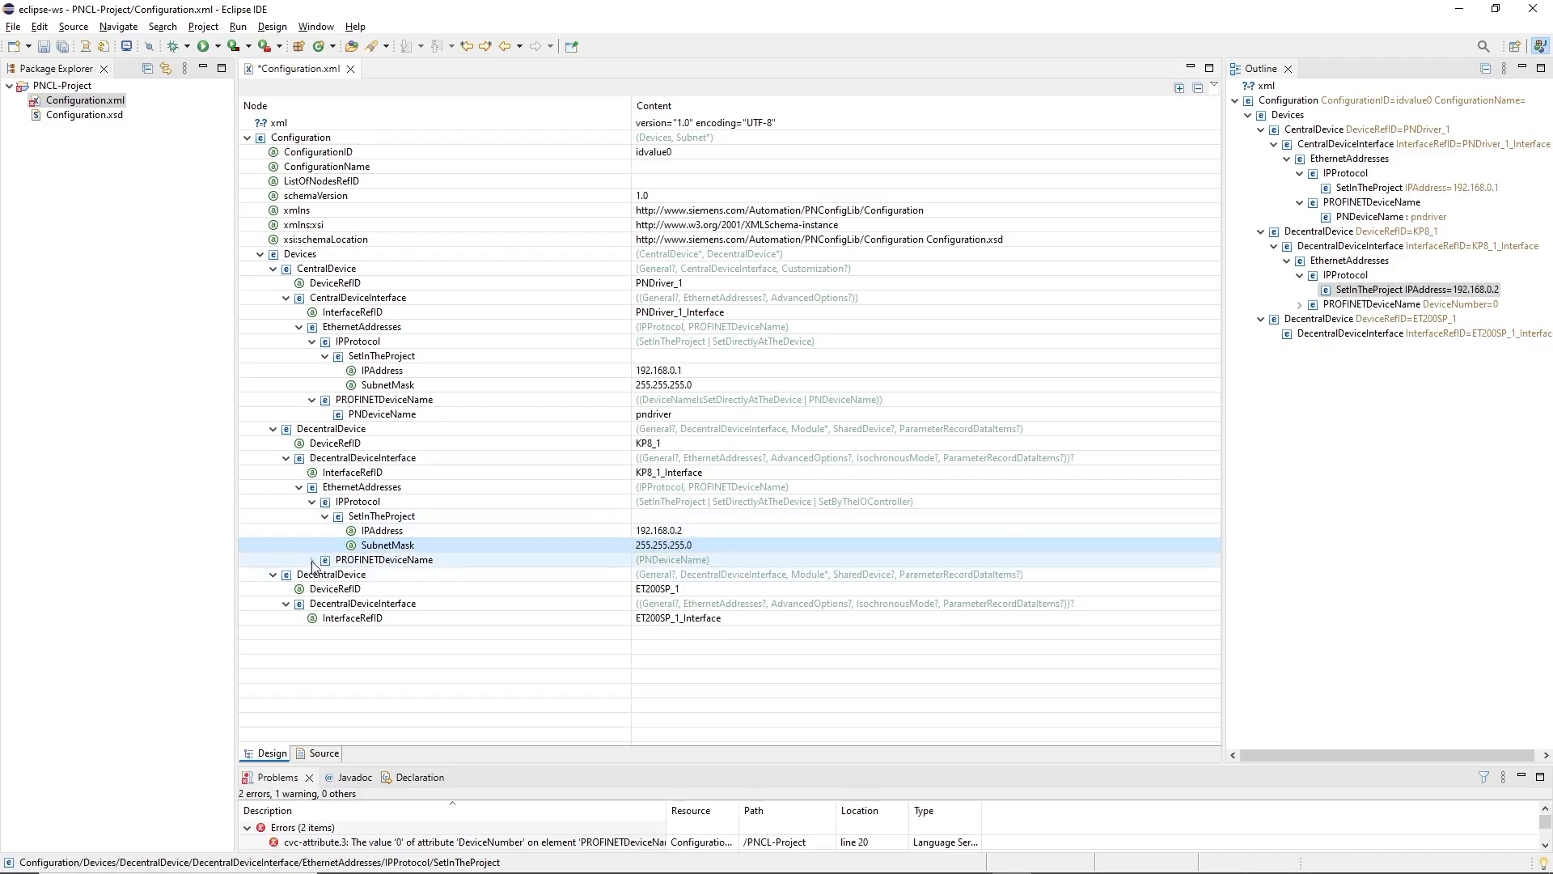
Expand the KP8_1 device's PROFINETDeviceName, set its DeviceNumber to 1 and its PNDeviceName to kp8
click(312, 560)
click(668, 574)
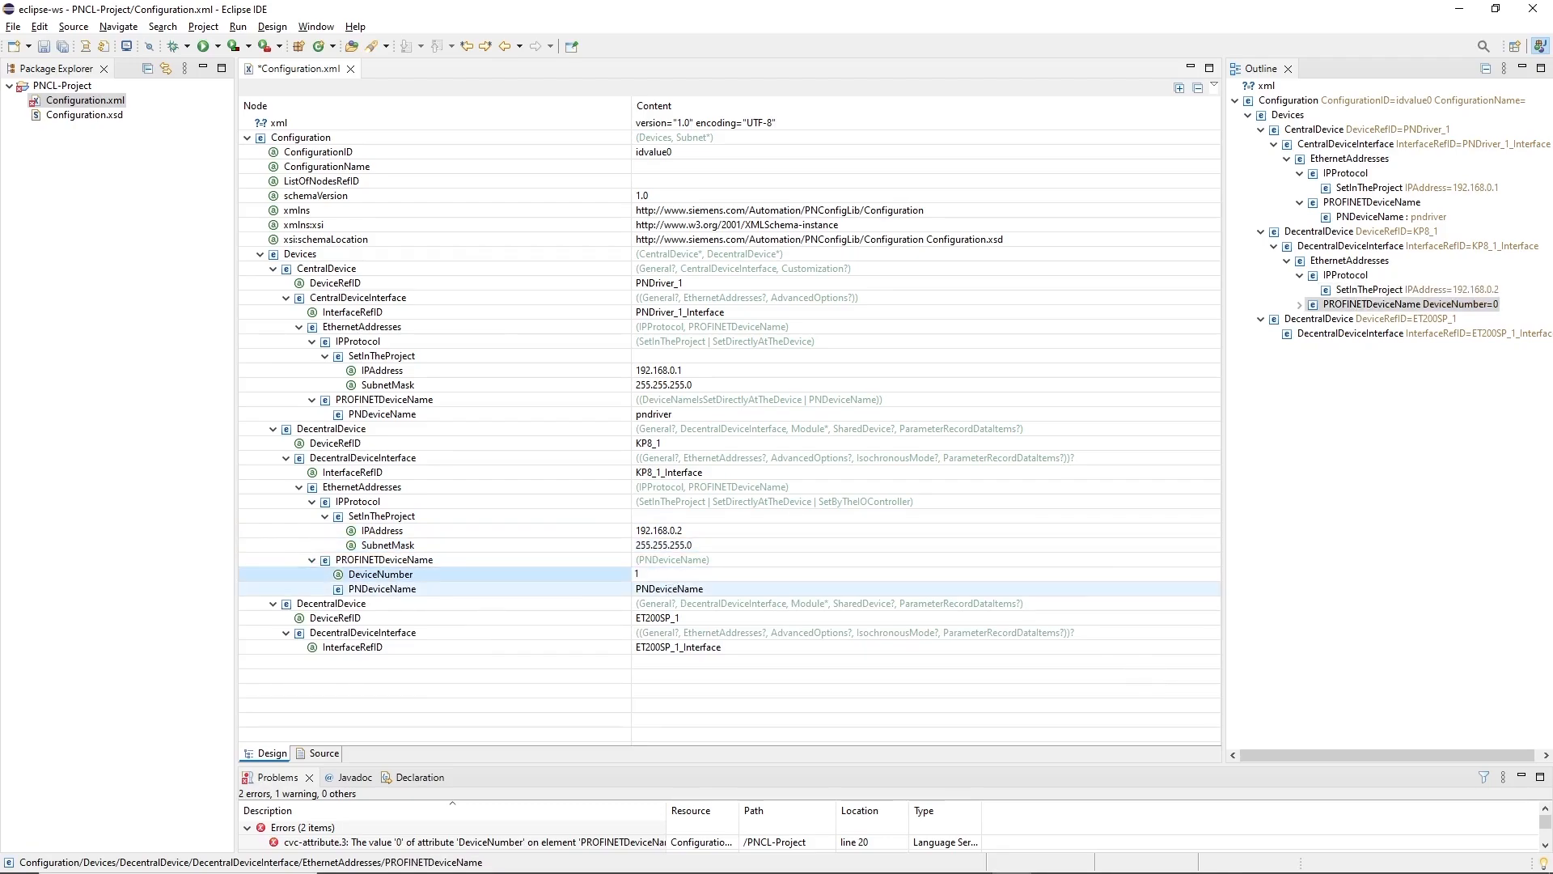
click(678, 589)
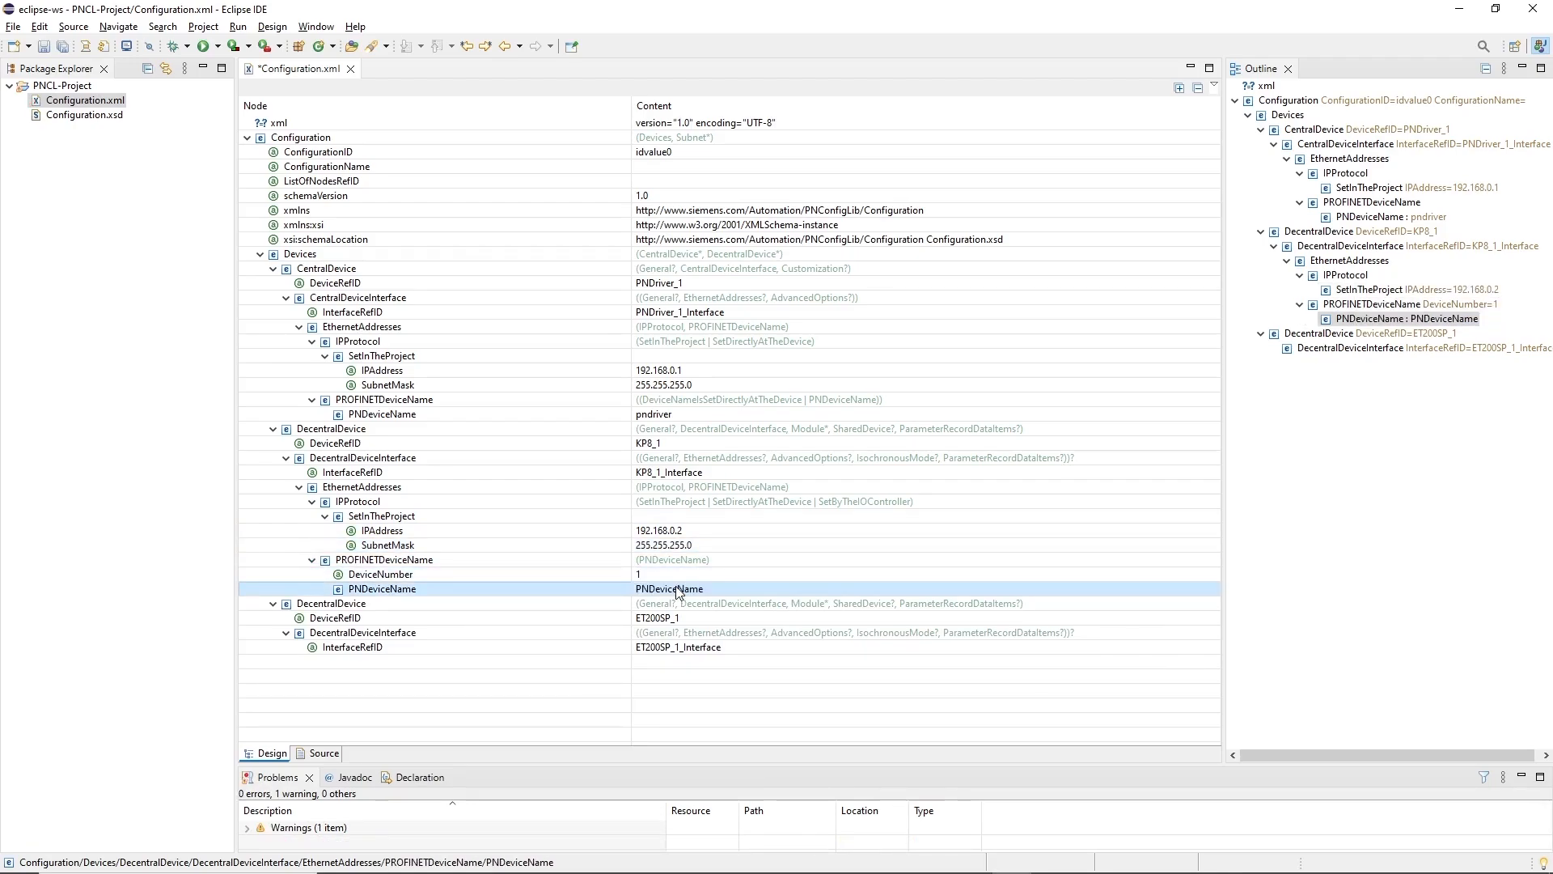
click(678, 589)
text(kp8)
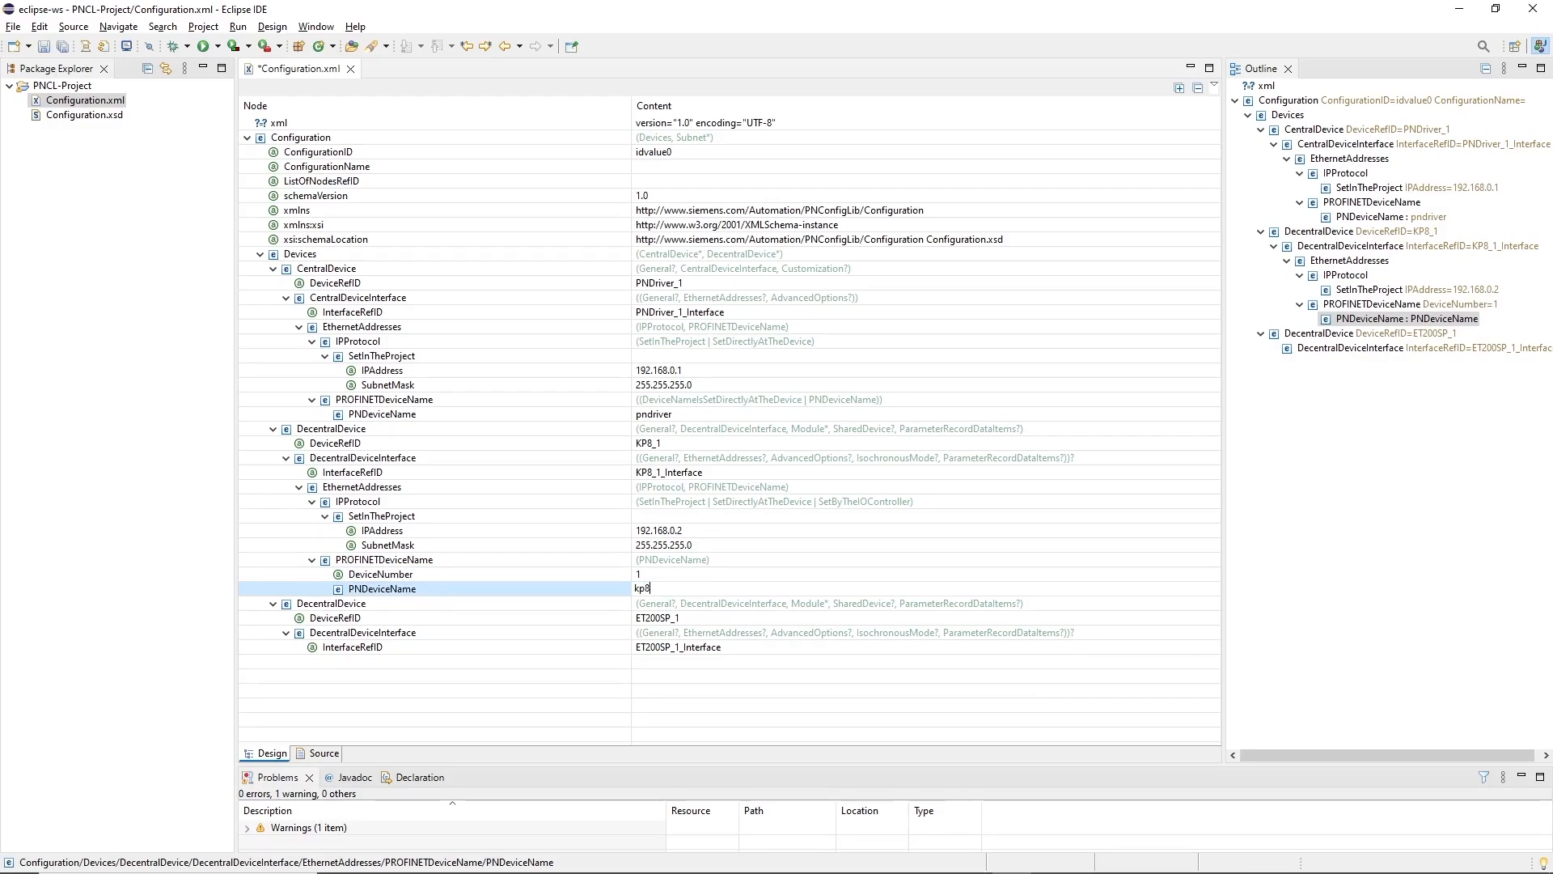
key(Return)
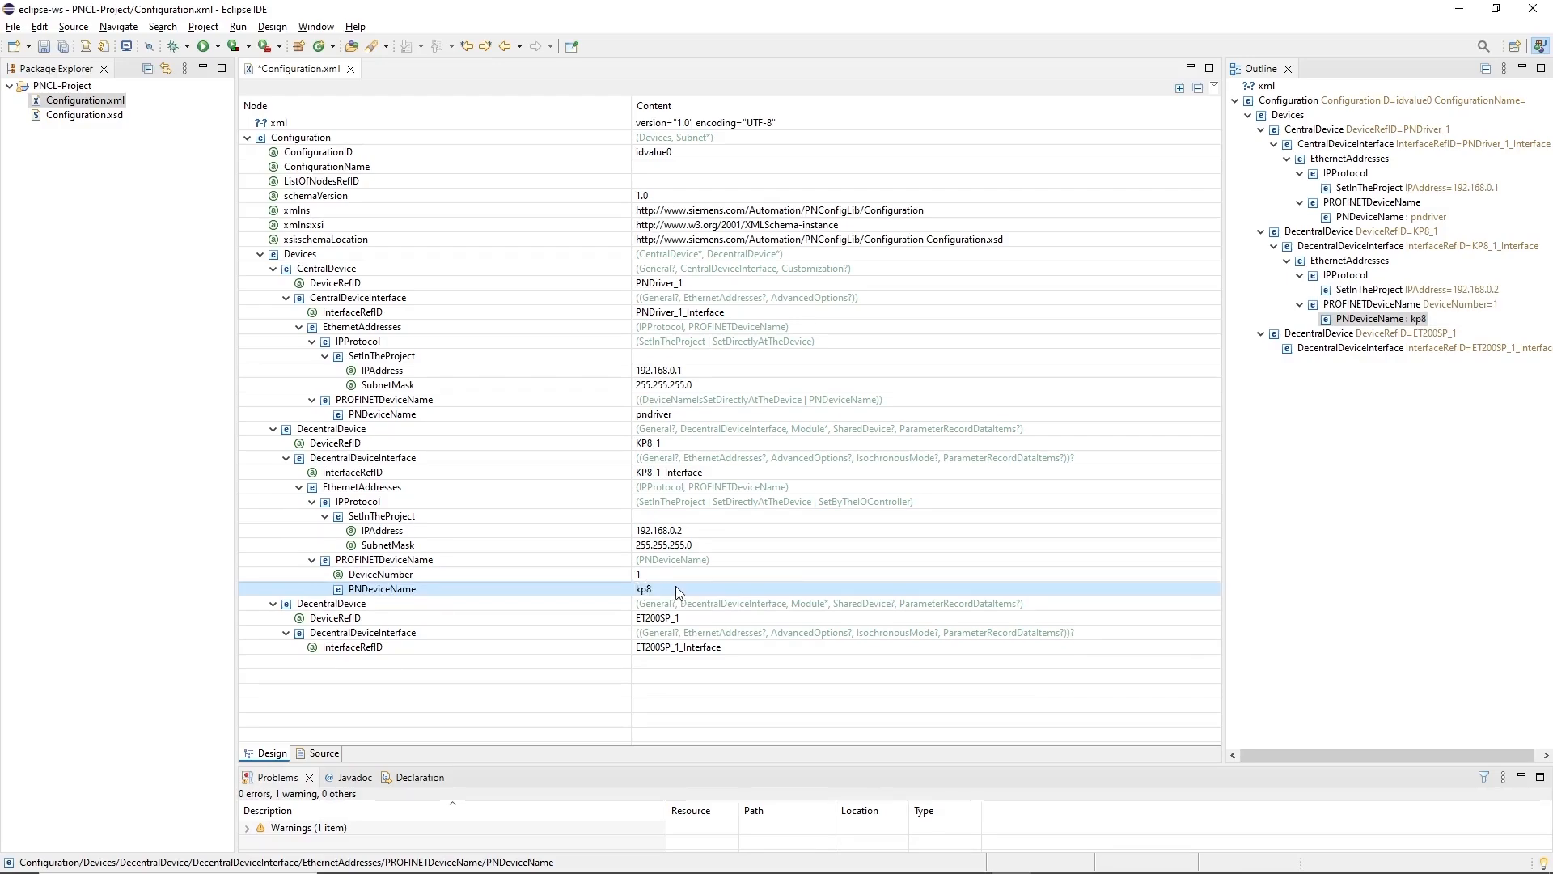
Add an EthernetAddresses child to the ET200SP_1 device's DecentralDeviceInterface and expand its IPProtocol down to the SetInTheProject attributes
right_click(295, 639)
mouse_move(379, 700)
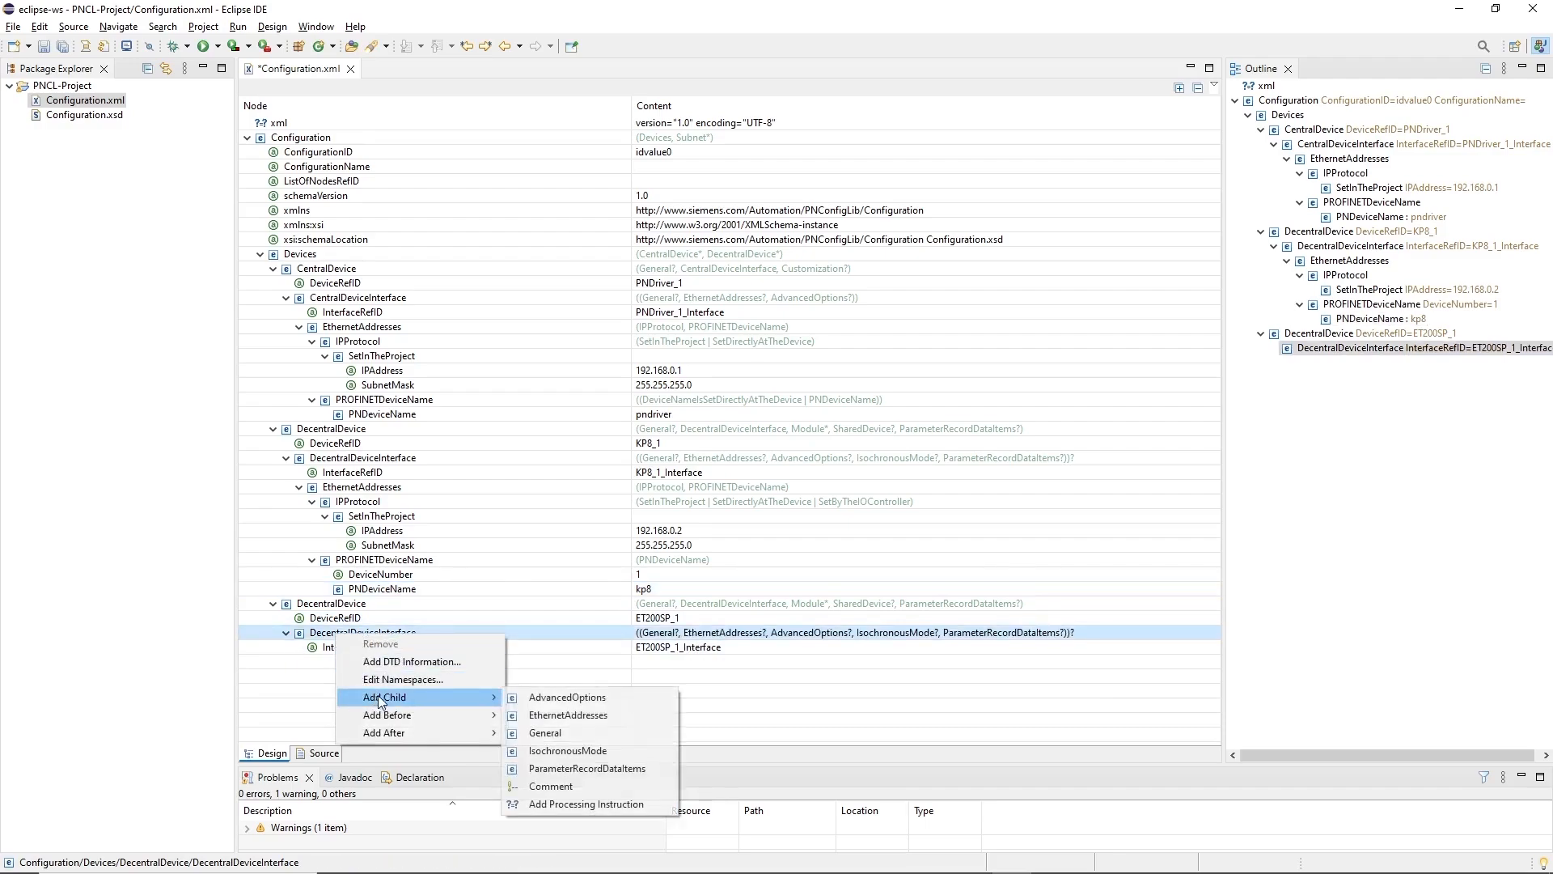
click(553, 715)
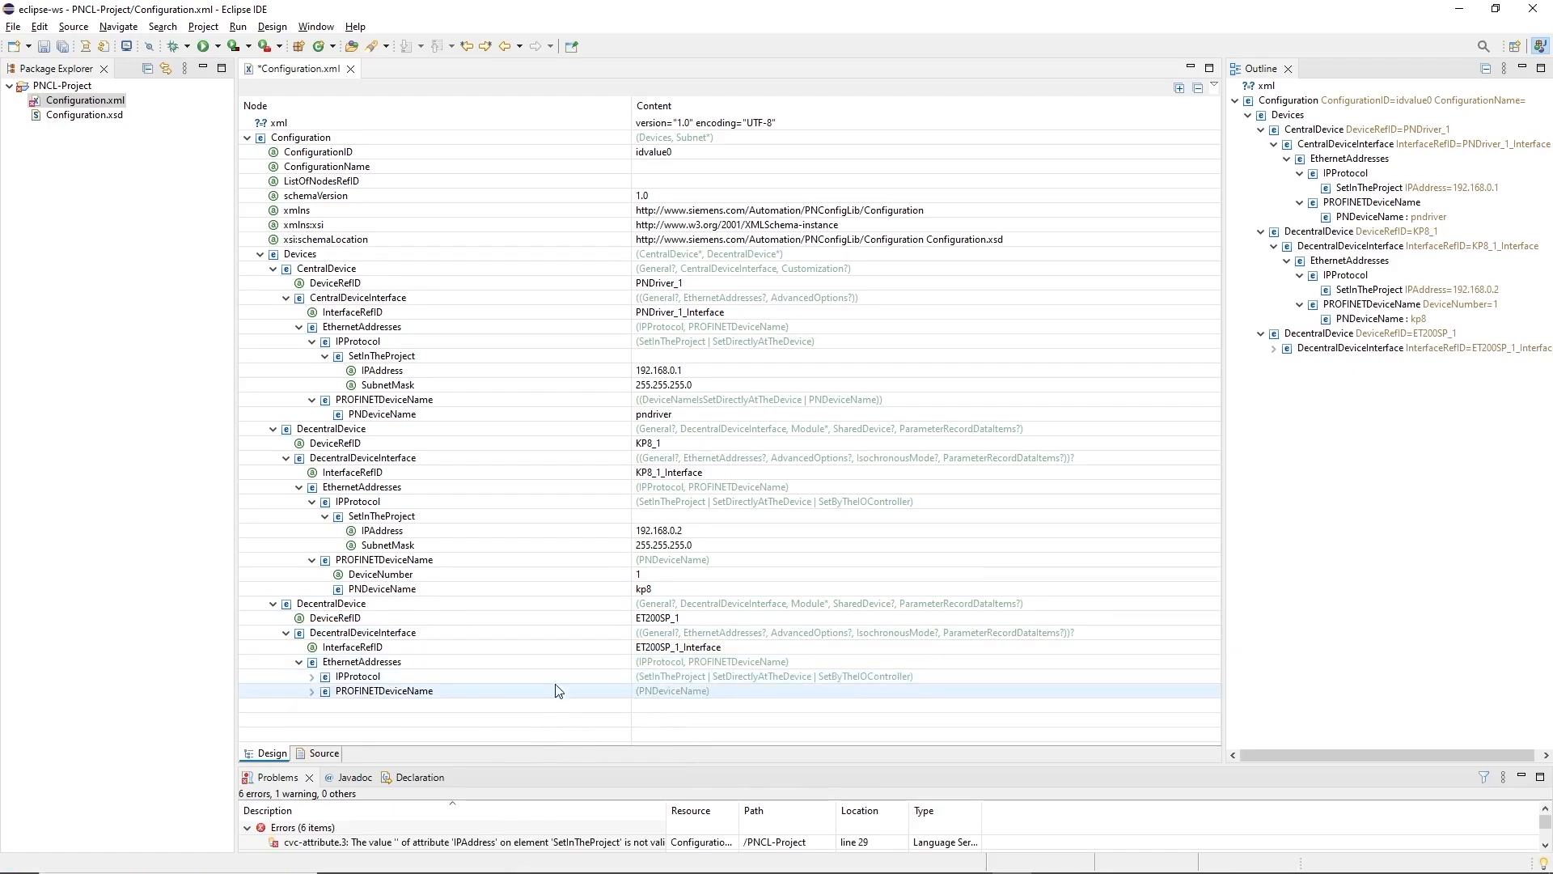
click(312, 677)
click(327, 692)
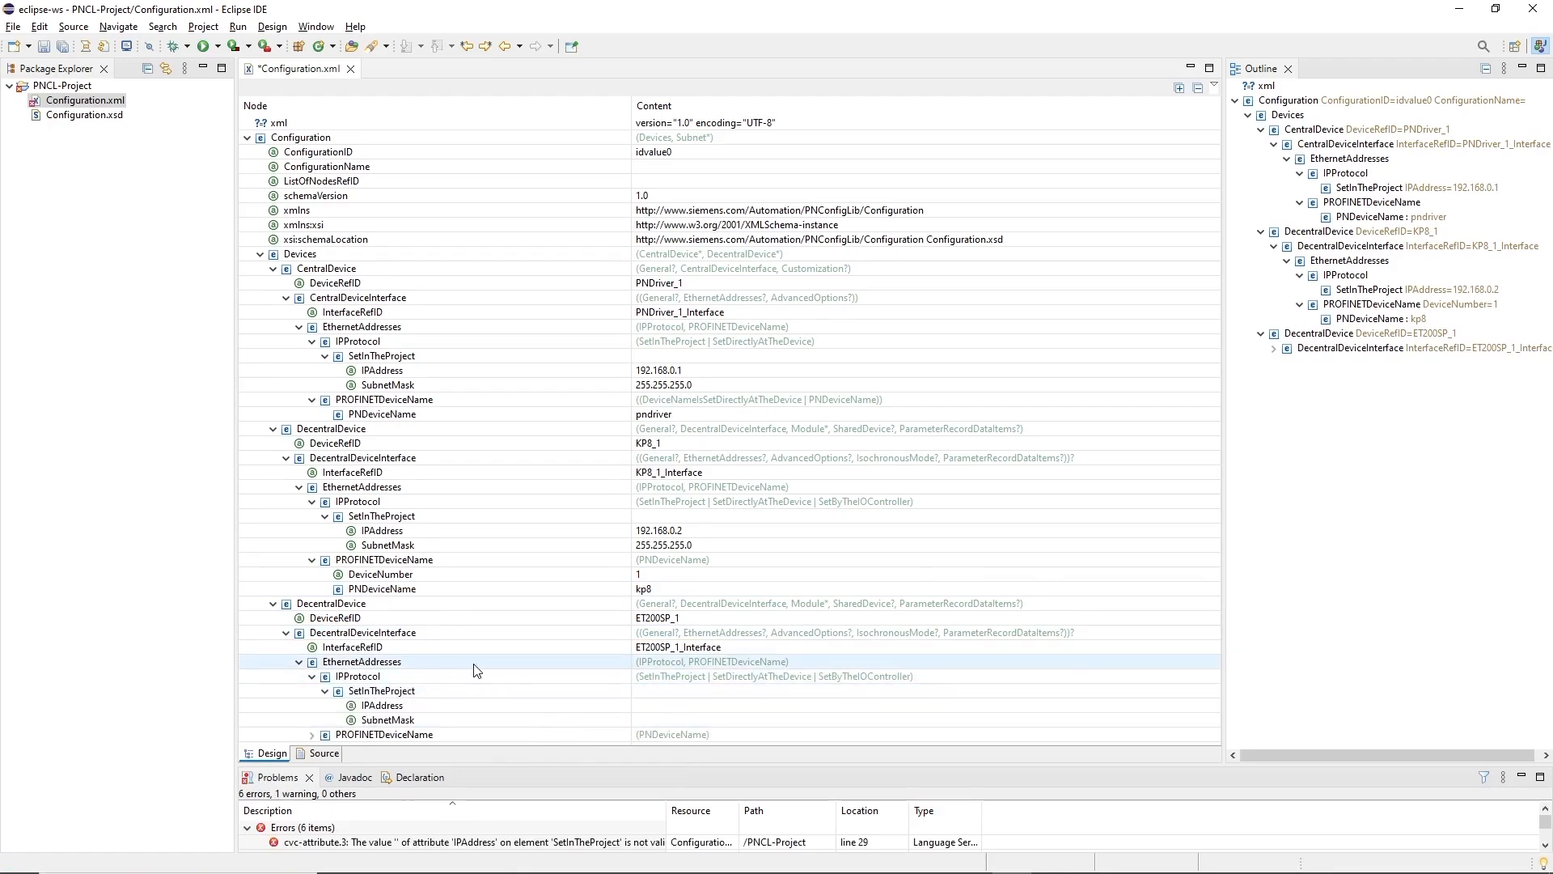
Set the ET200SP_1 device's IPAddress to 192.168.0.3 and its SubnetMask to 255.255.255.0
click(660, 705)
click(679, 706)
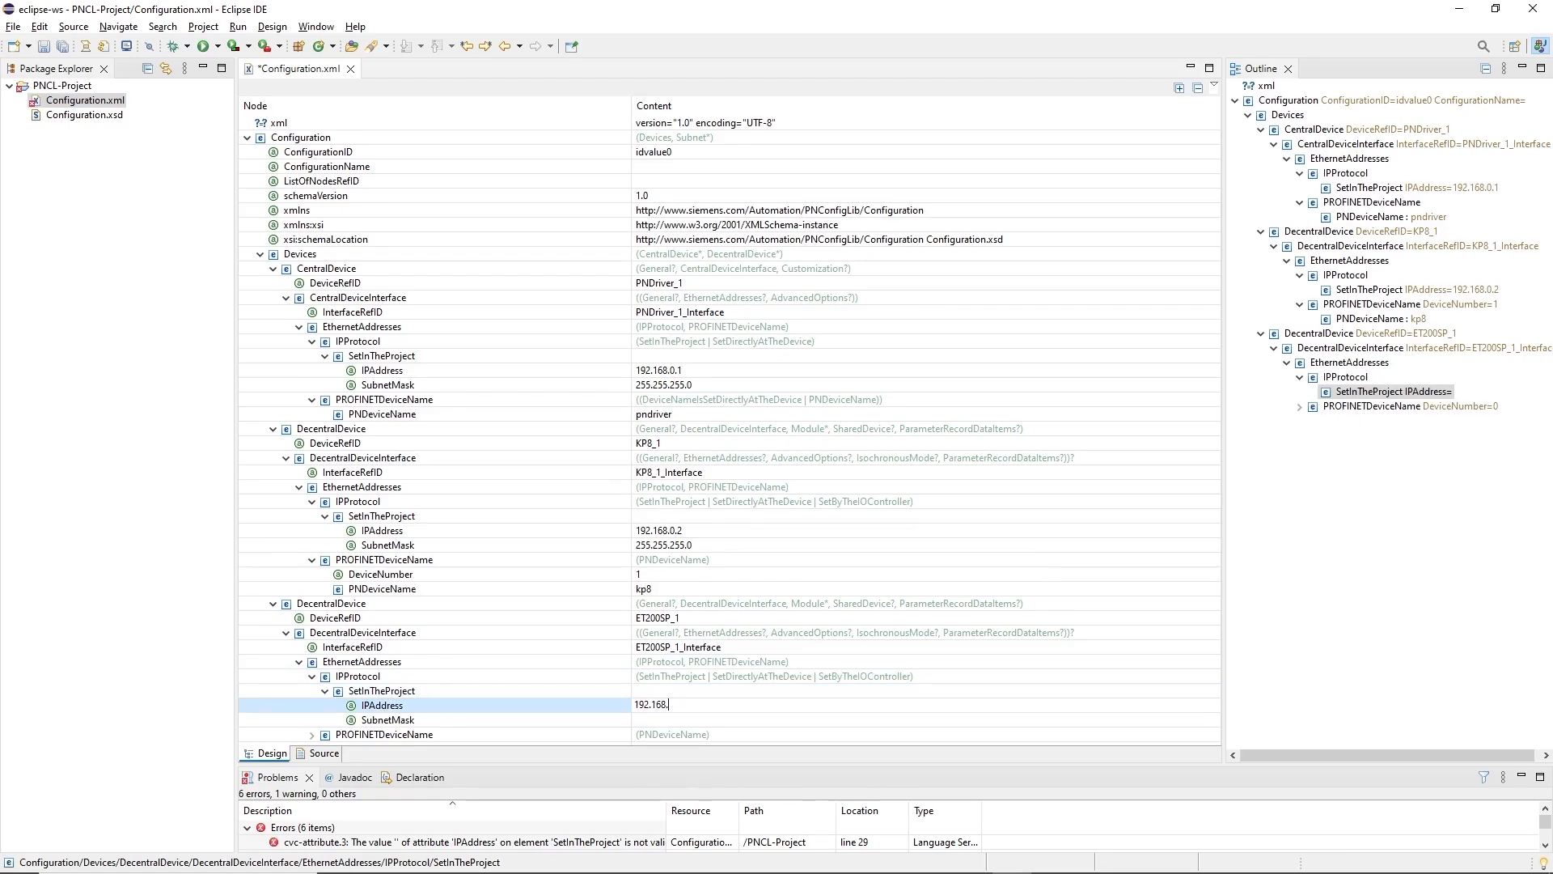
key(Return)
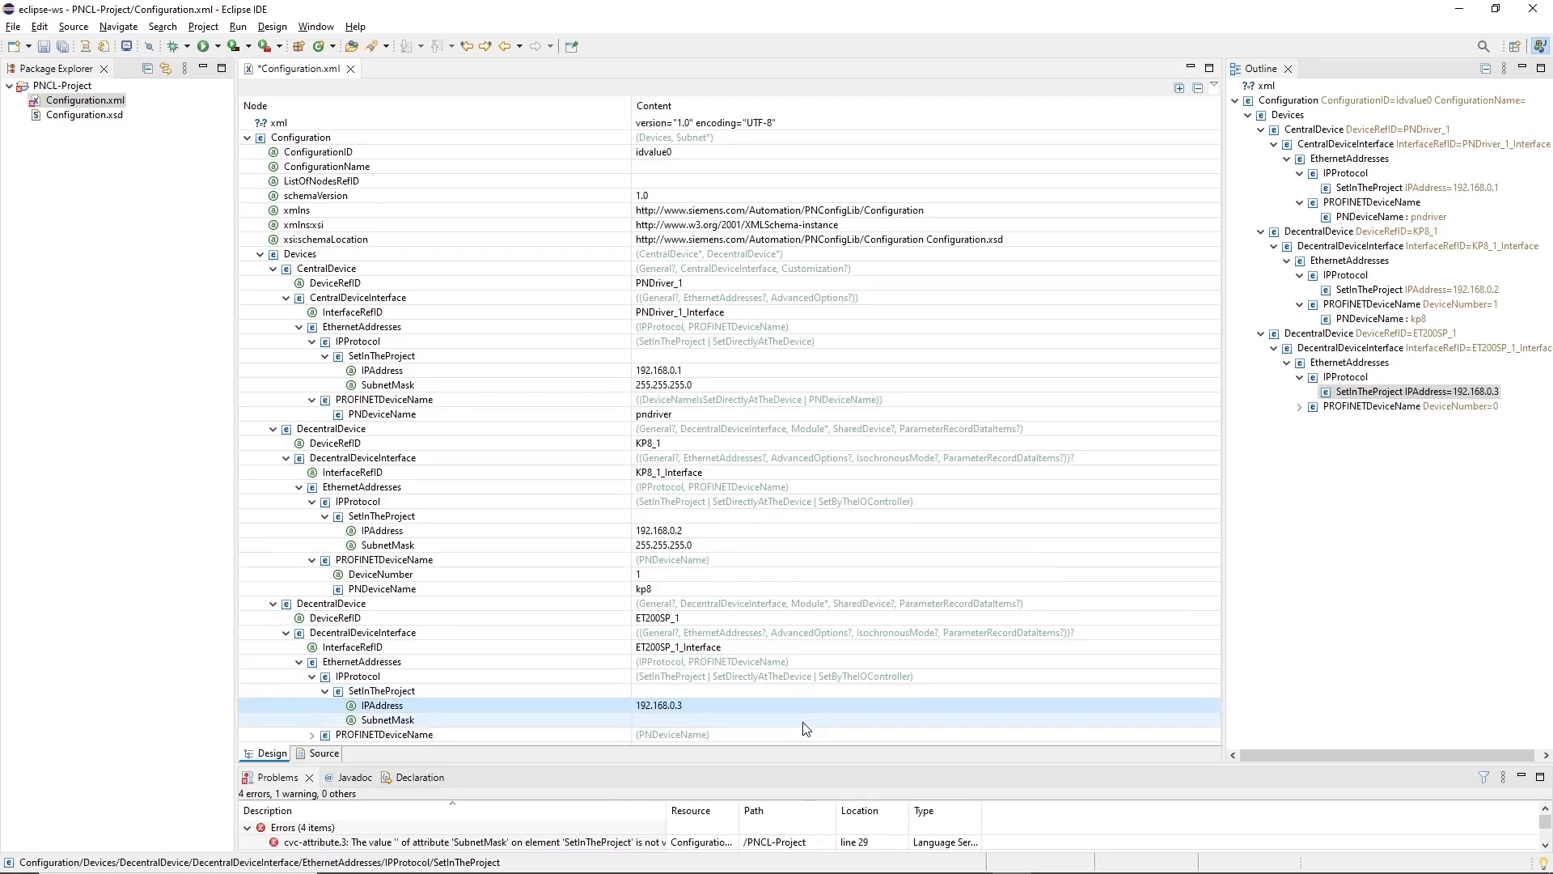
click(804, 723)
text(255.2)
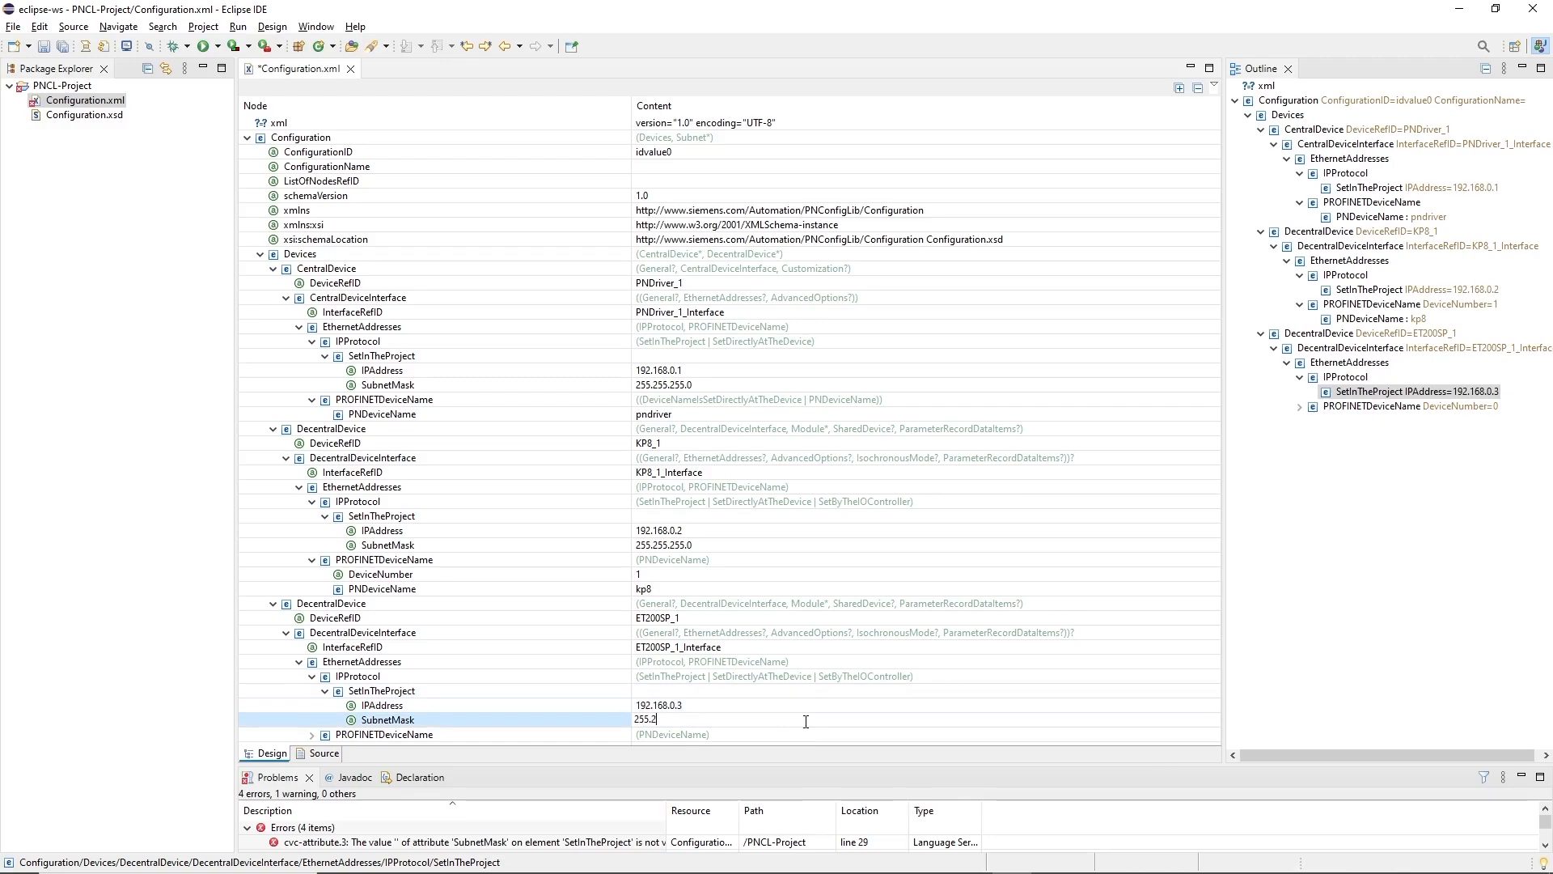
text(55.255)
key(Escape)
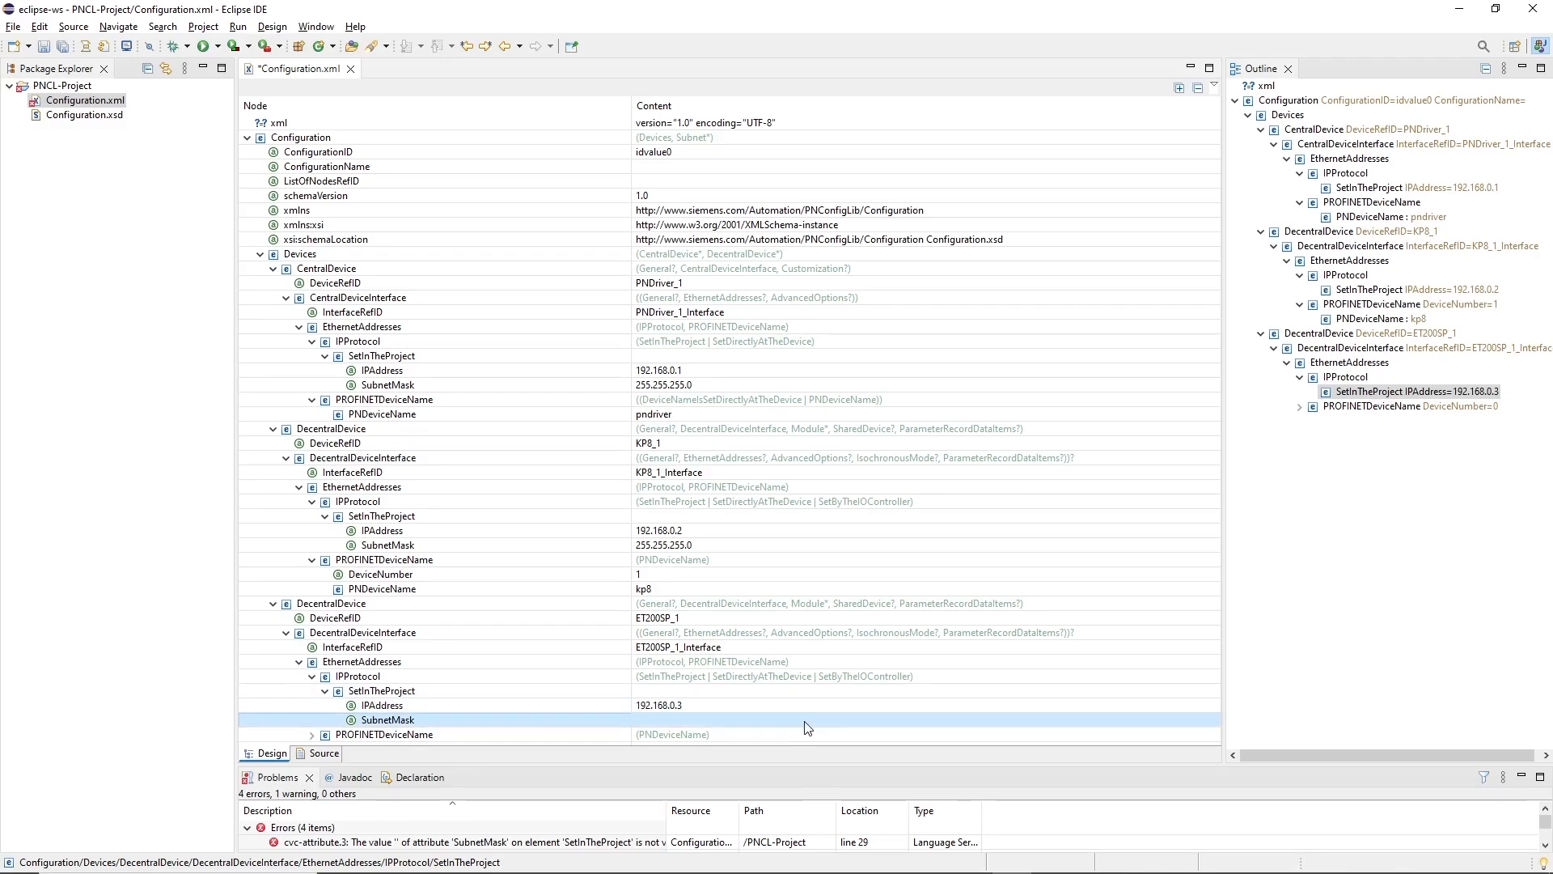
Expand the ET200SP_1 device's PROFINETDeviceName, set its DeviceNumber to 2 and its PNDeviceName to et200sp
click(312, 735)
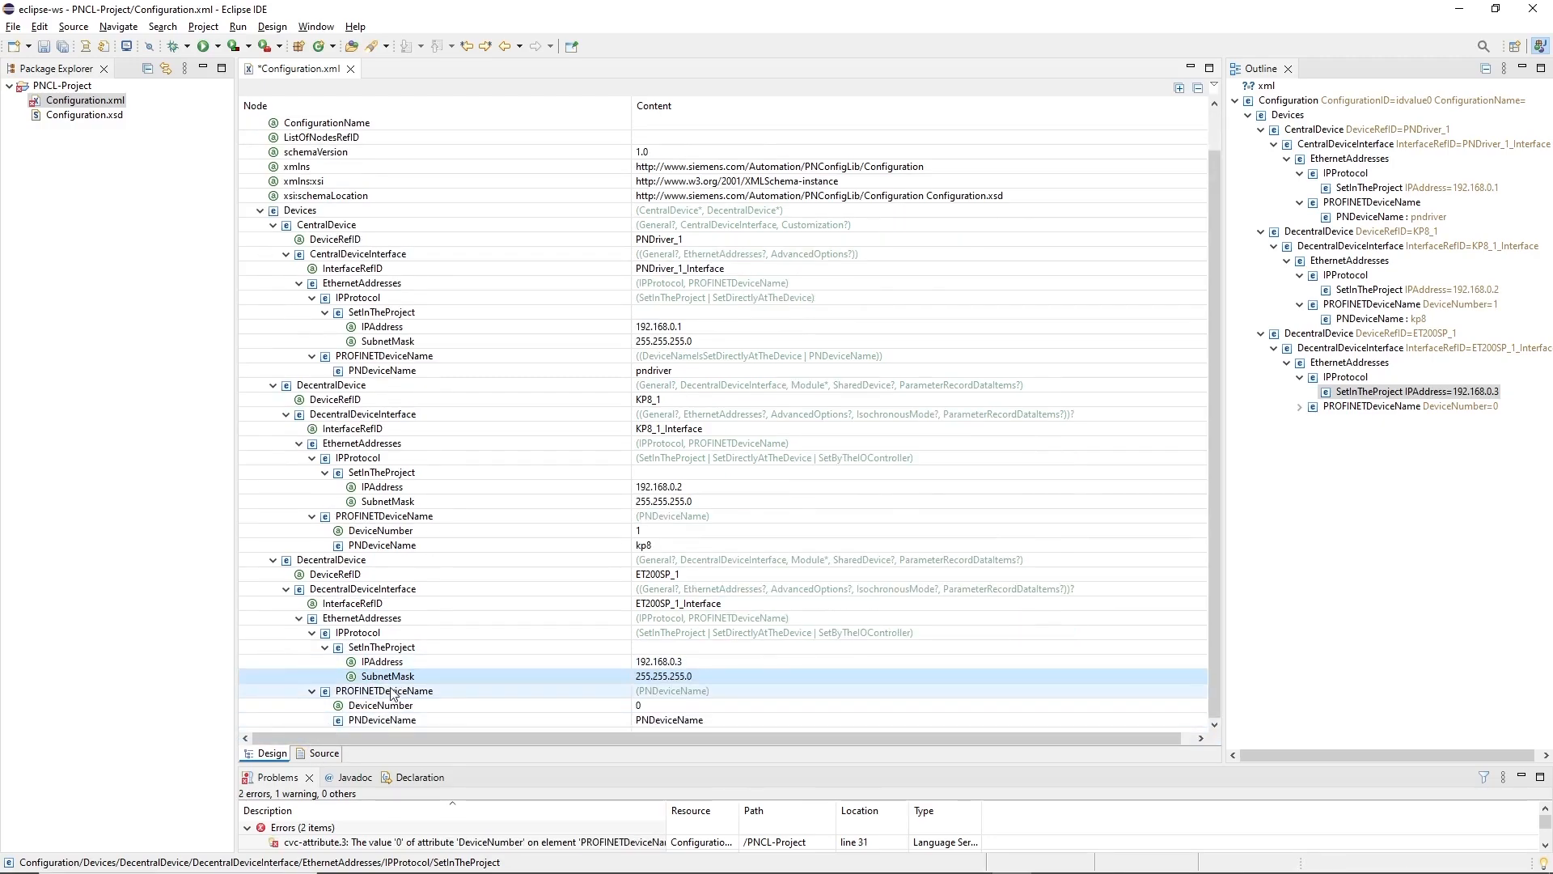
click(681, 706)
text(2)
click(681, 722)
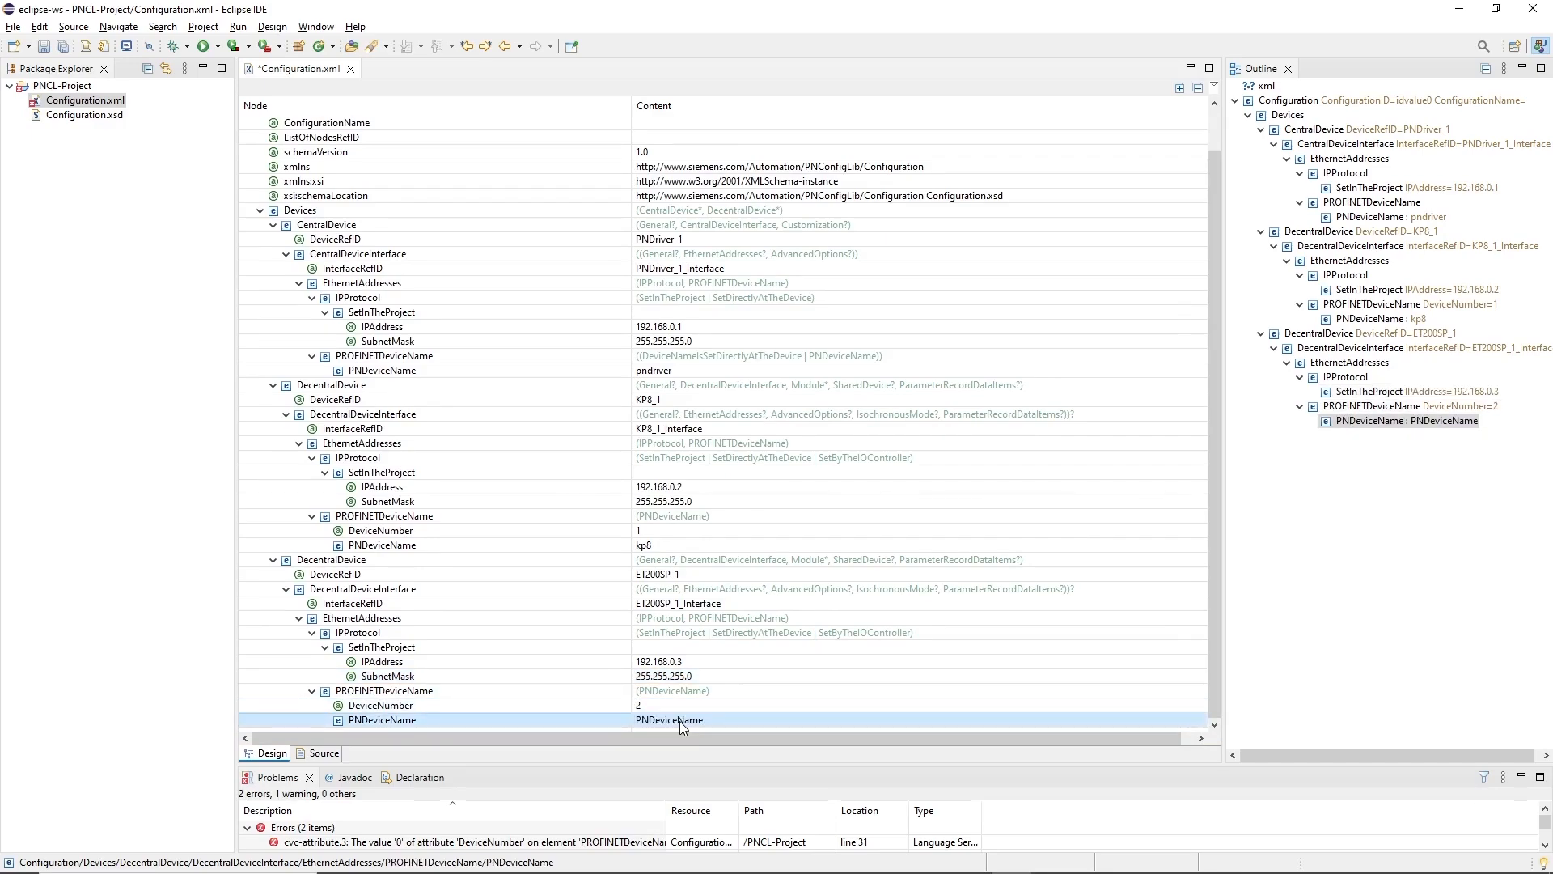
click(680, 721)
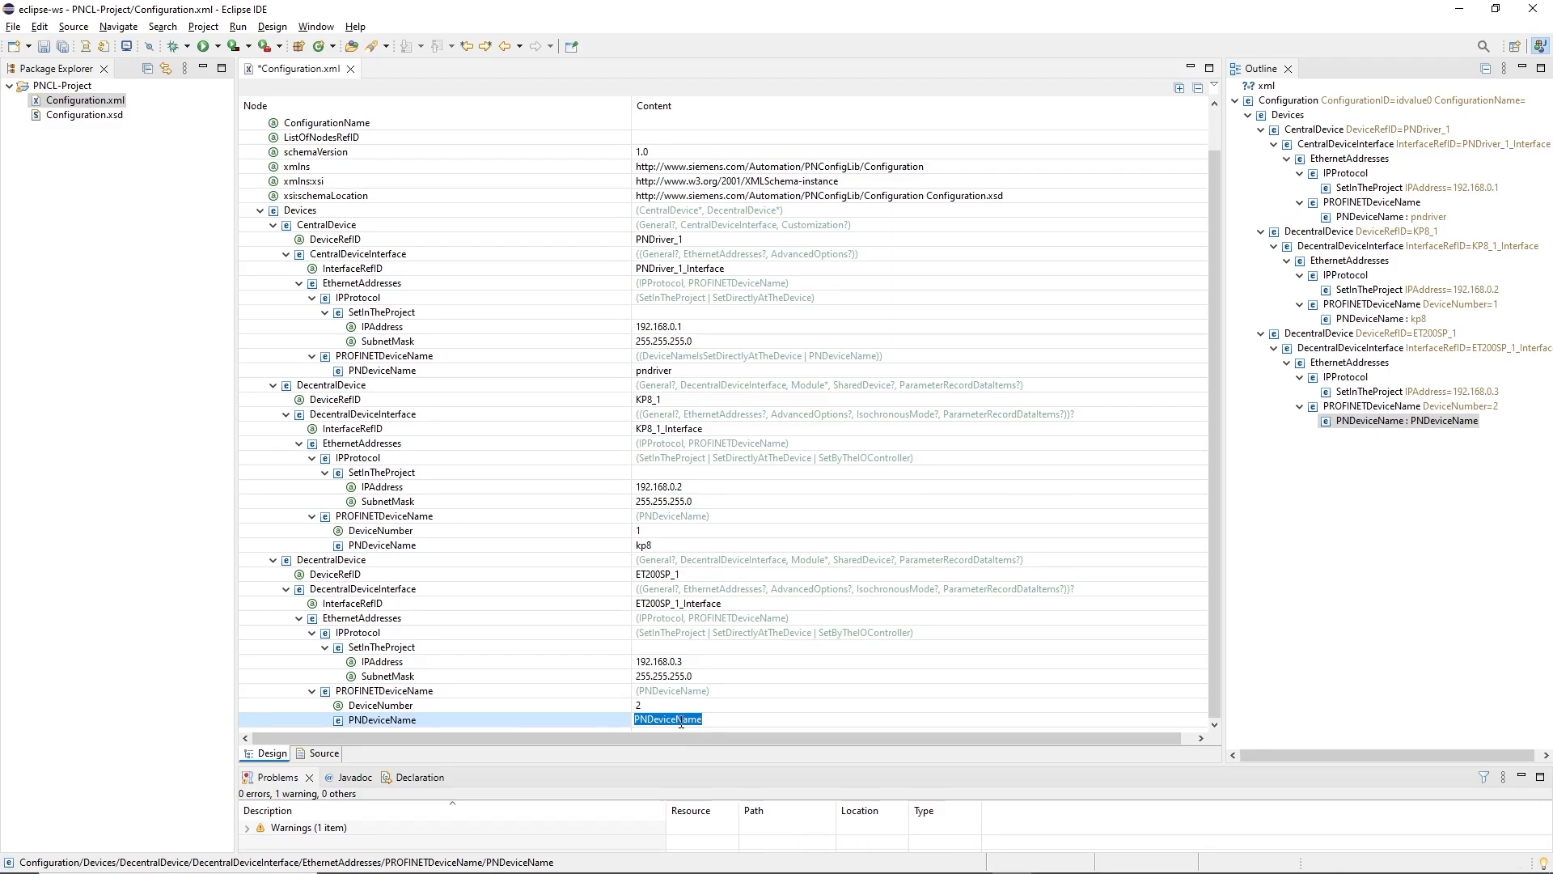
text(et200sp)
key(Return)
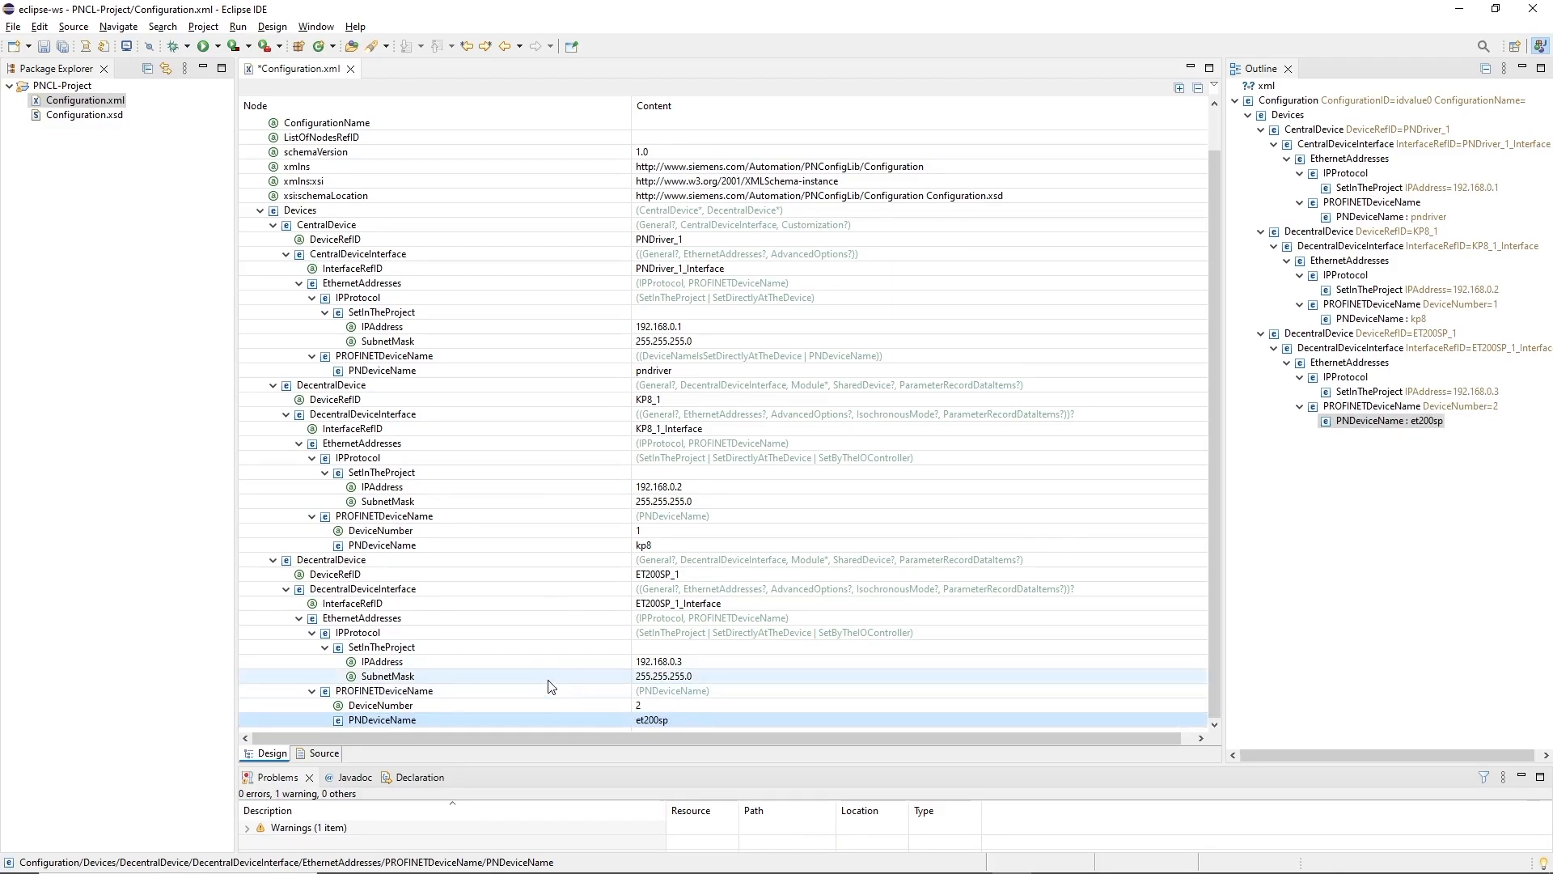
Add a Module child to the ET200SP_1 DecentralDevice
right_click(468, 596)
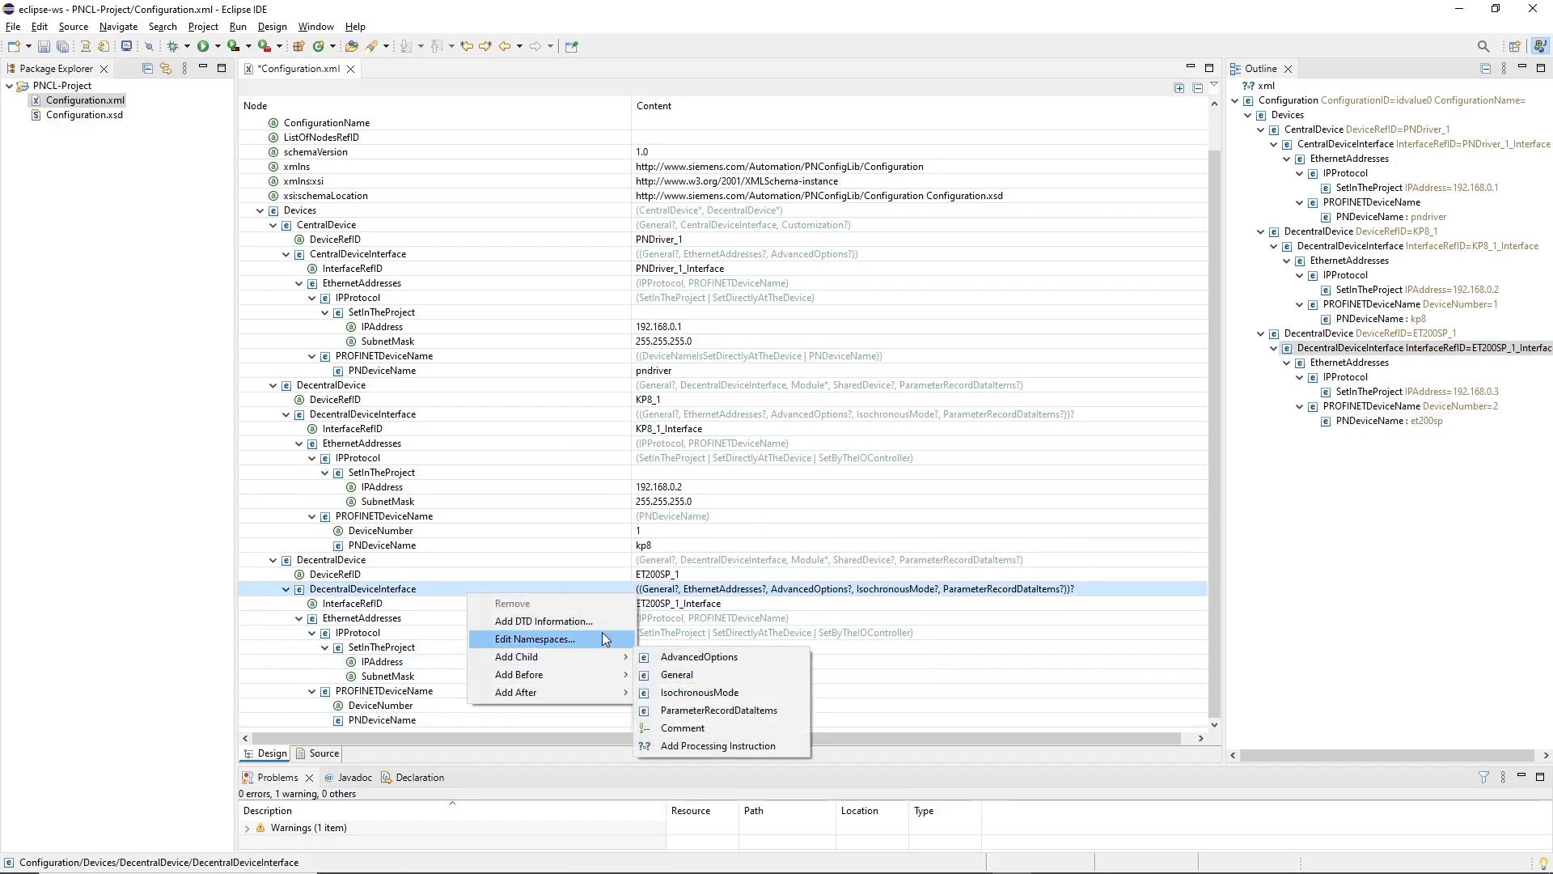
right_click(400, 561)
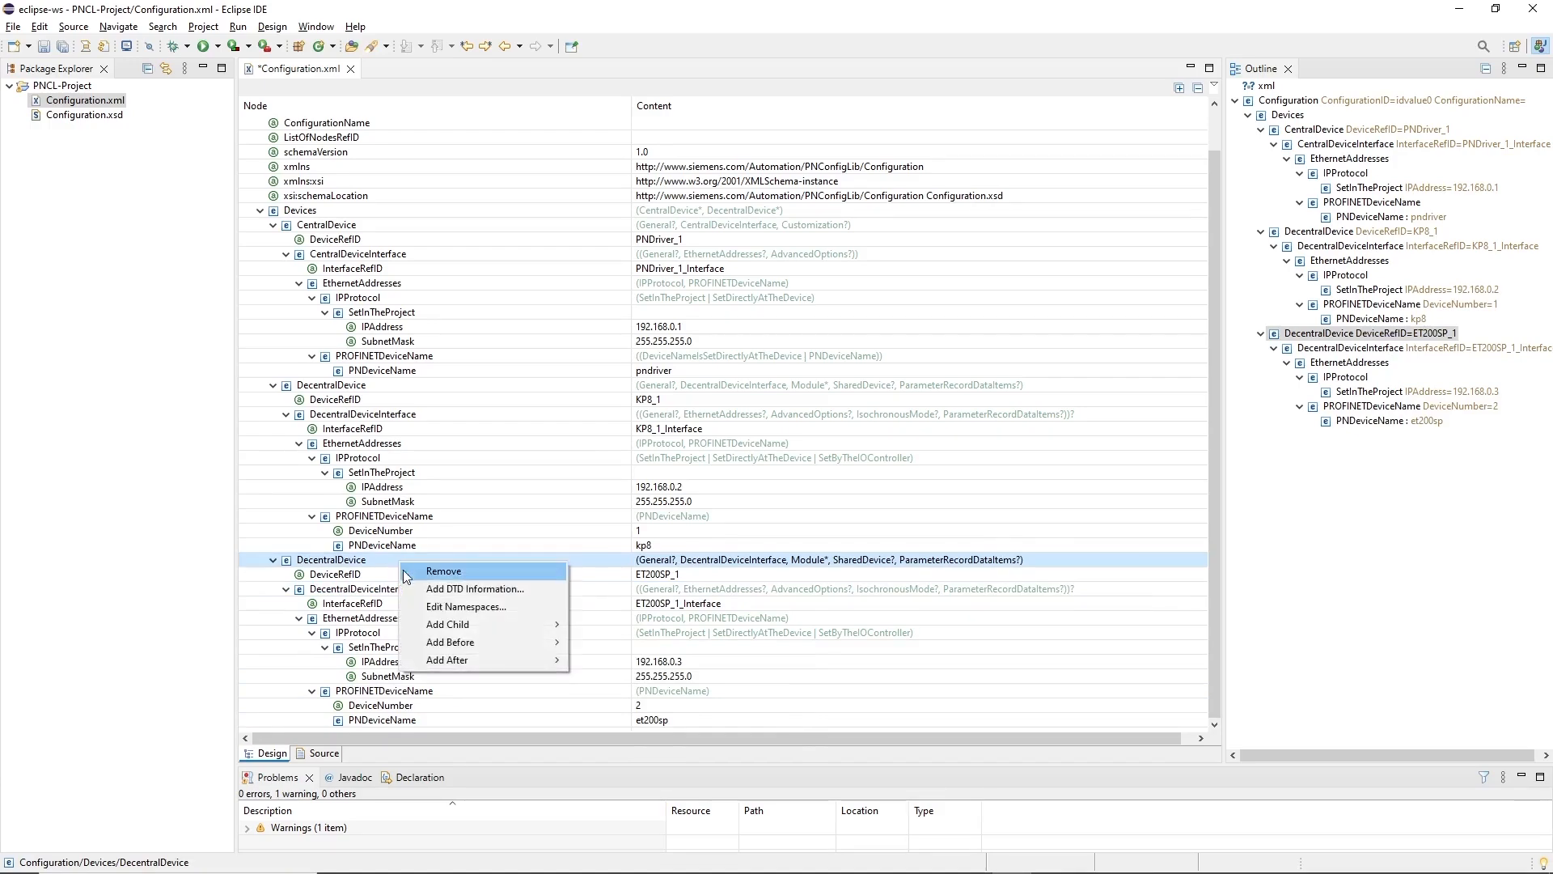
mouse_move(453, 625)
click(603, 643)
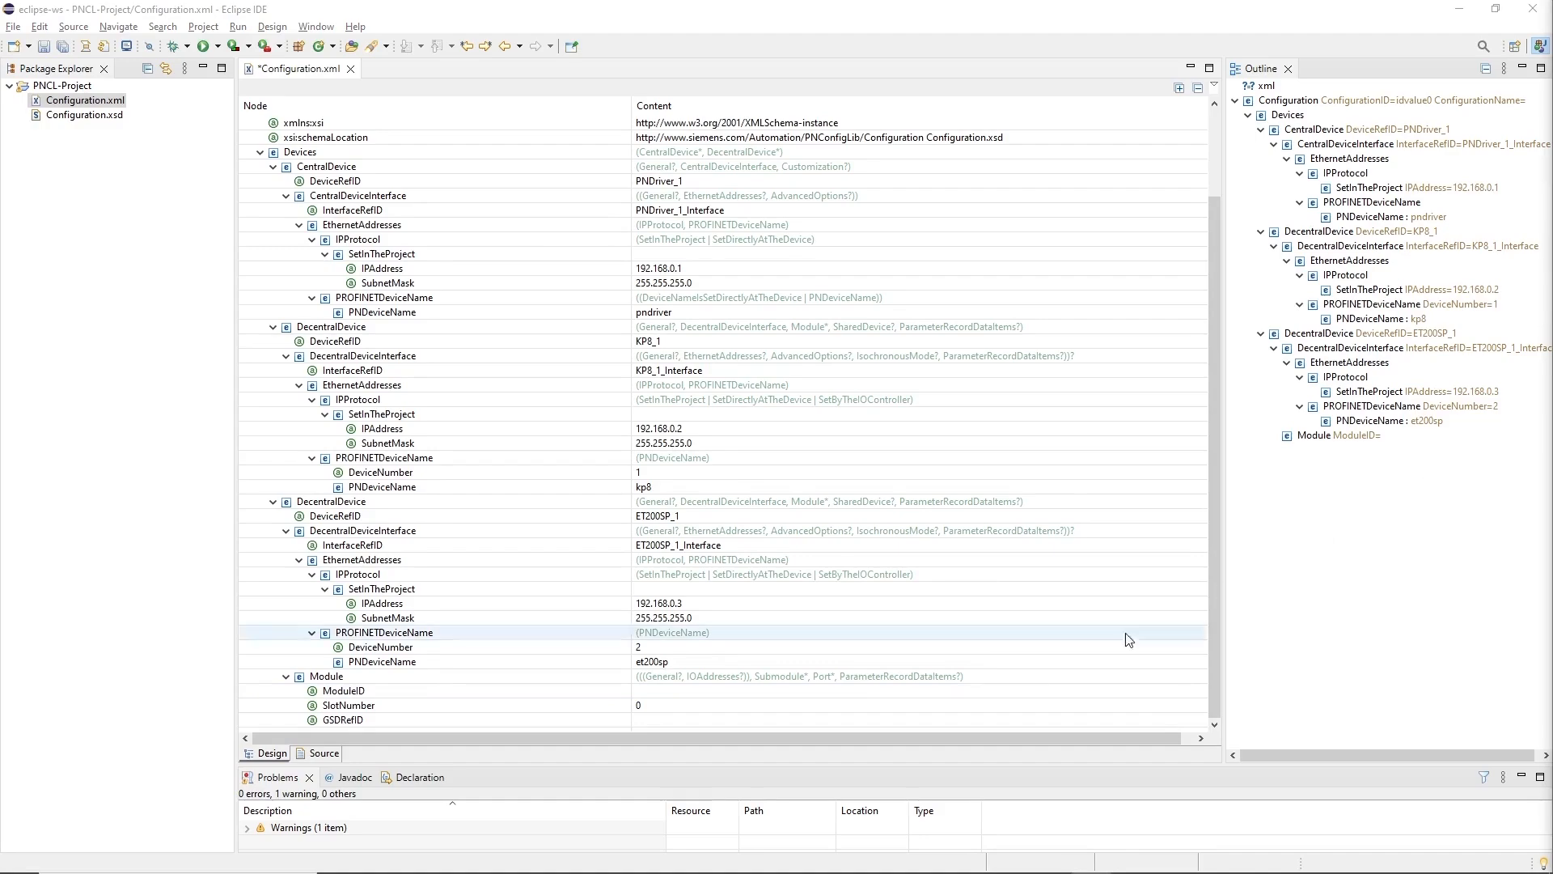
Set the ET200SP_1 module's ModuleID to DI8x24VDCHFV1.2_1, SlotNumber to 1 and GSDRefID to DI 8x24VDC HF V2.0
click(652, 691)
text(DI8x24VDCHFV1.2_1)
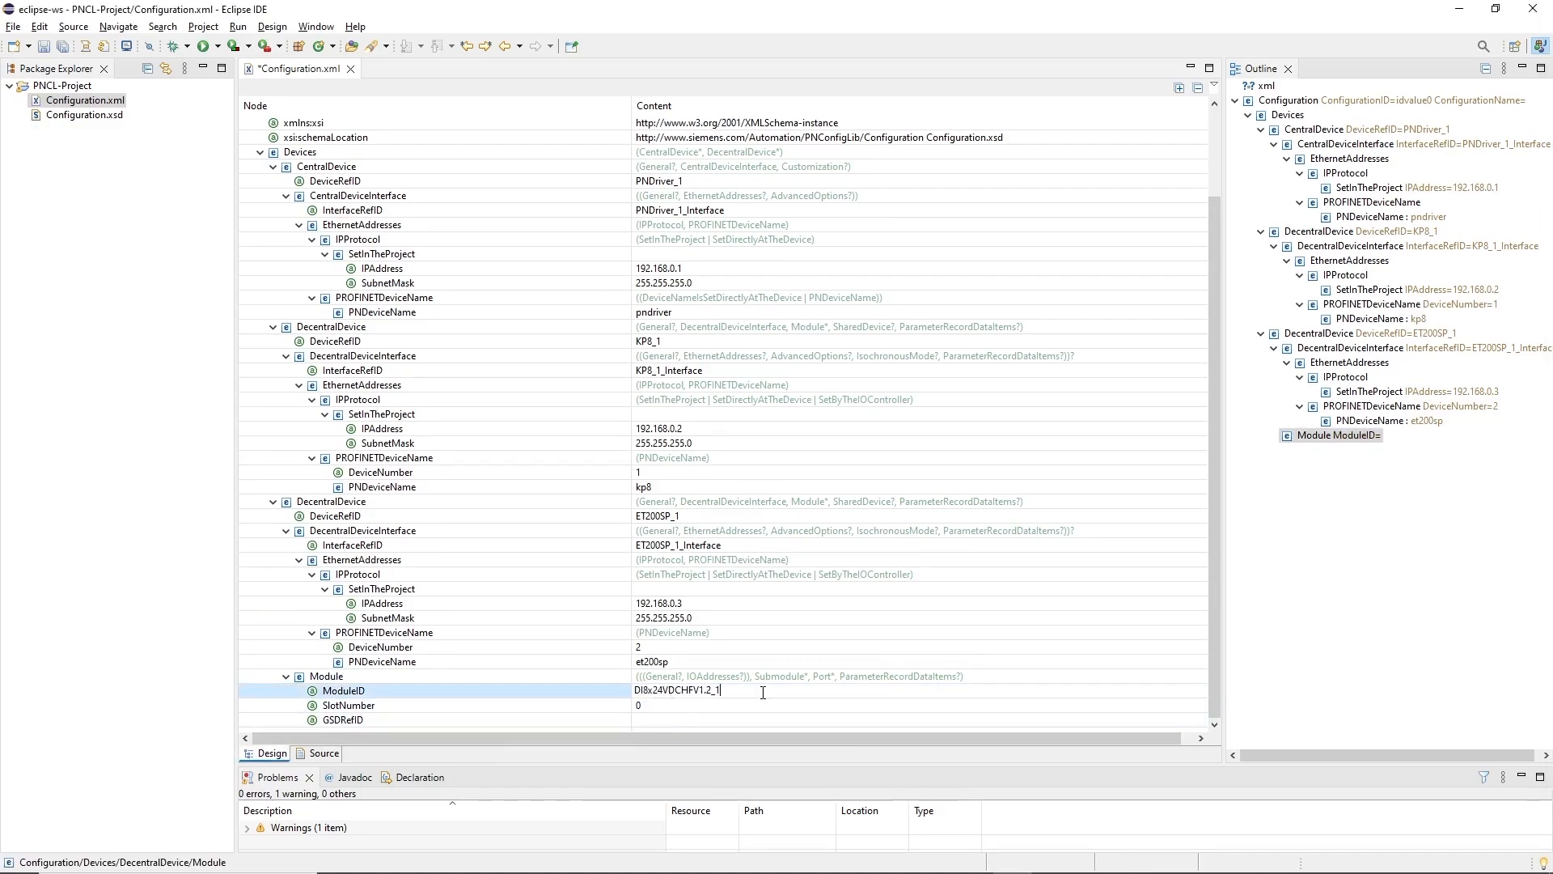
click(724, 707)
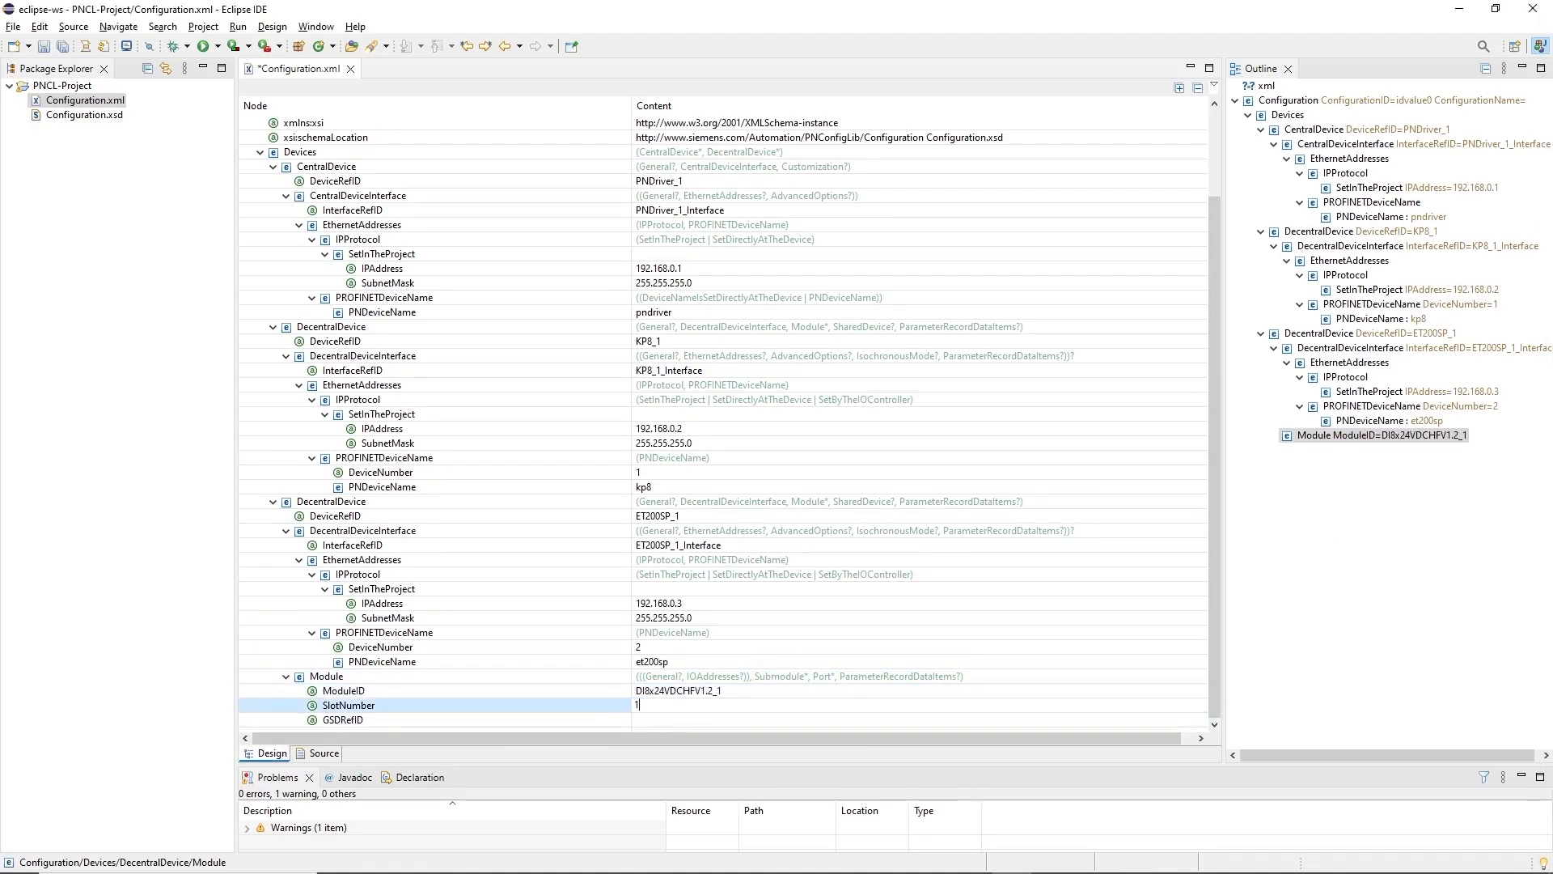
text(1)
key(Return)
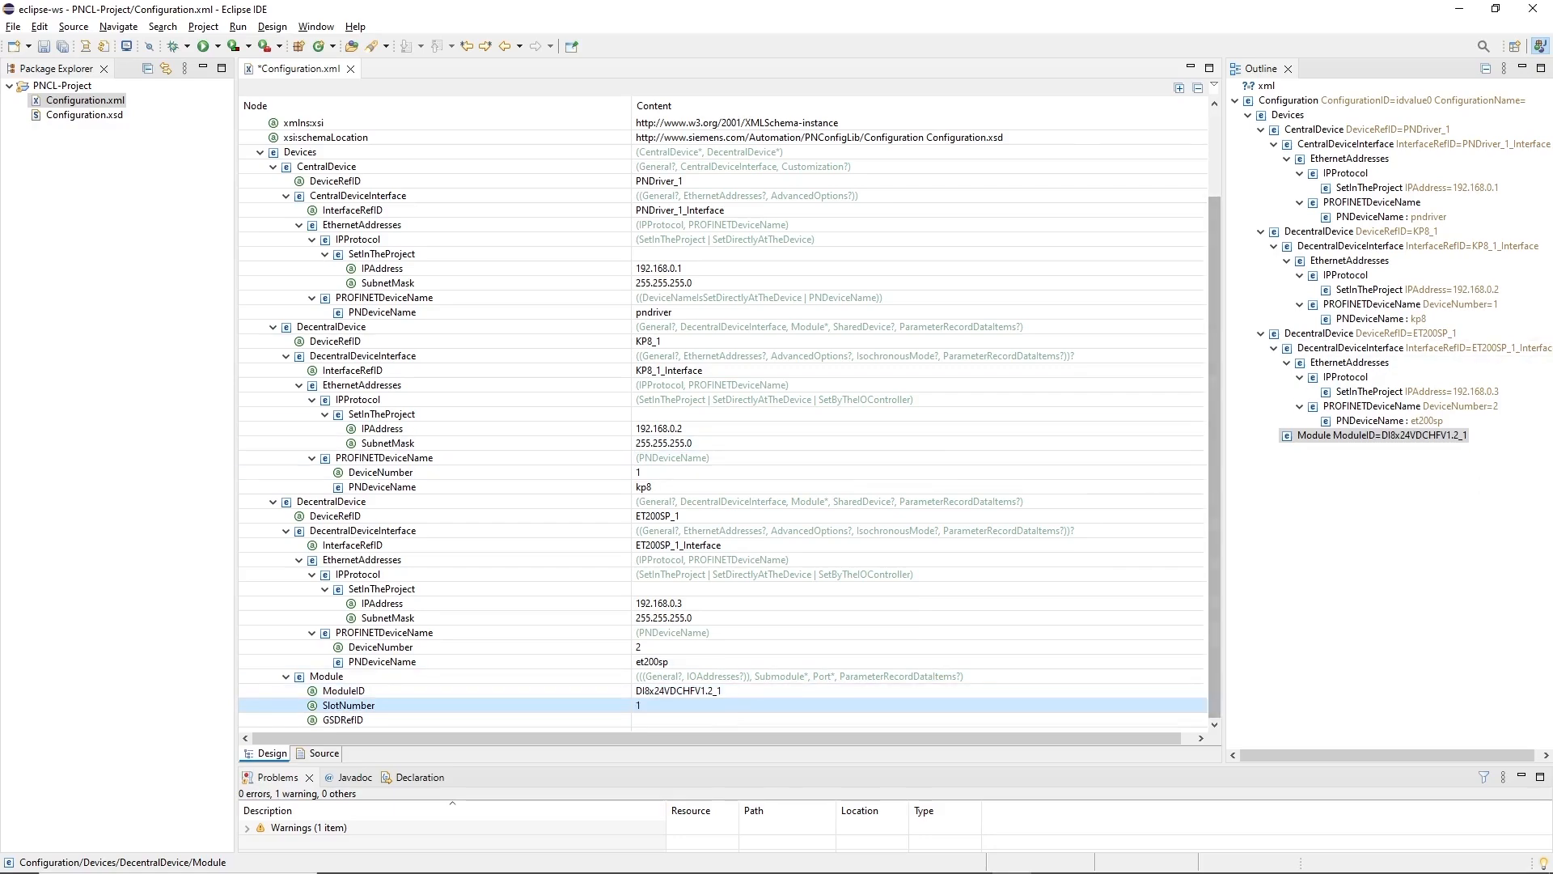
key(alt+Tab)
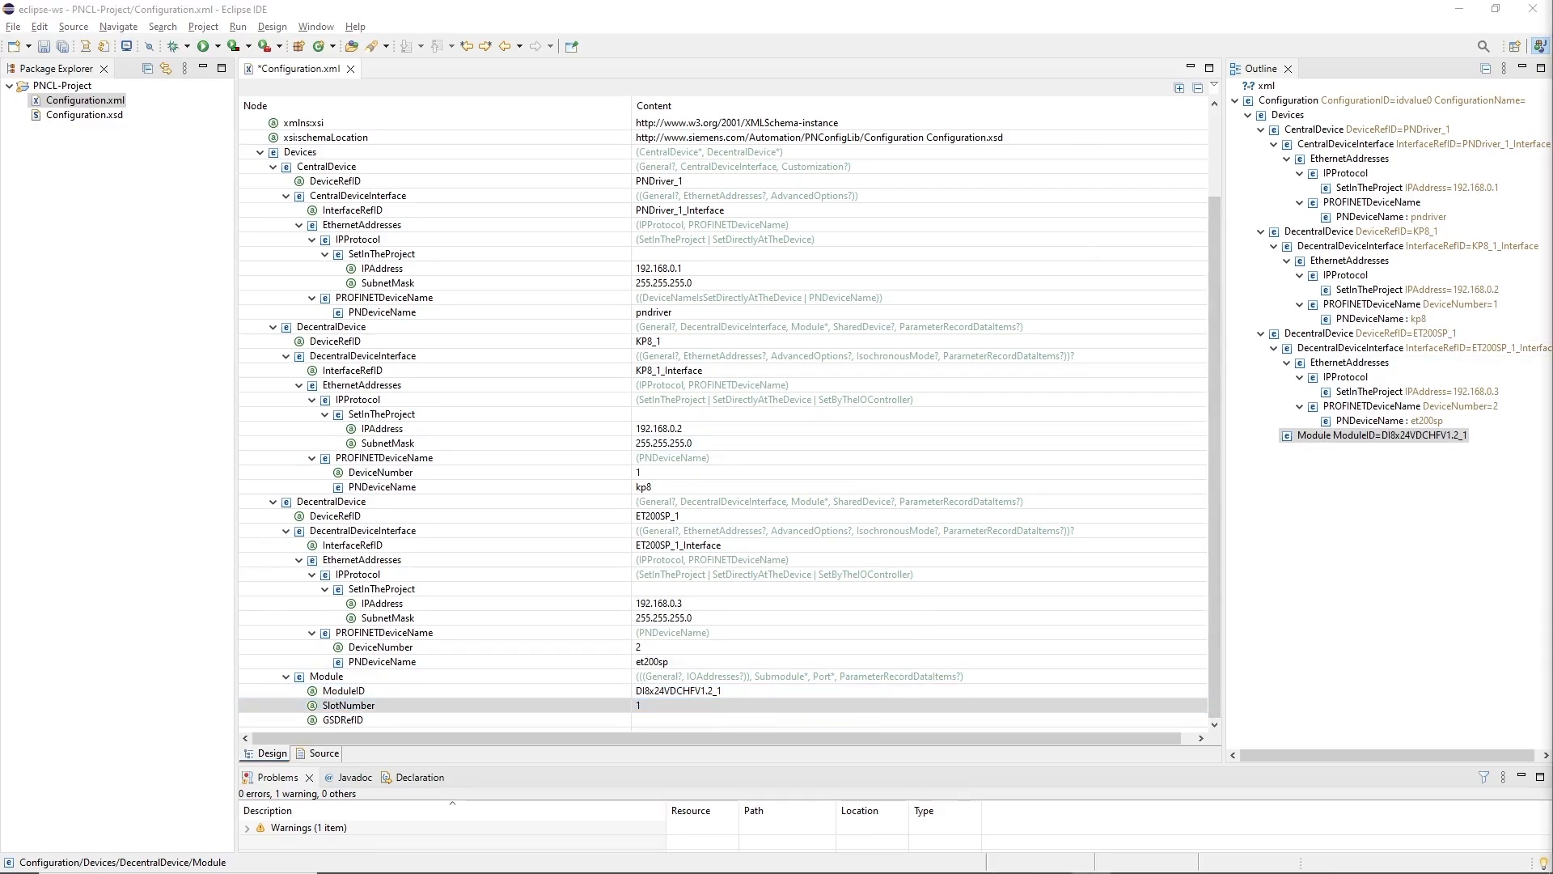
click(723, 719)
text(DI 8x24VDC HF V2.0)
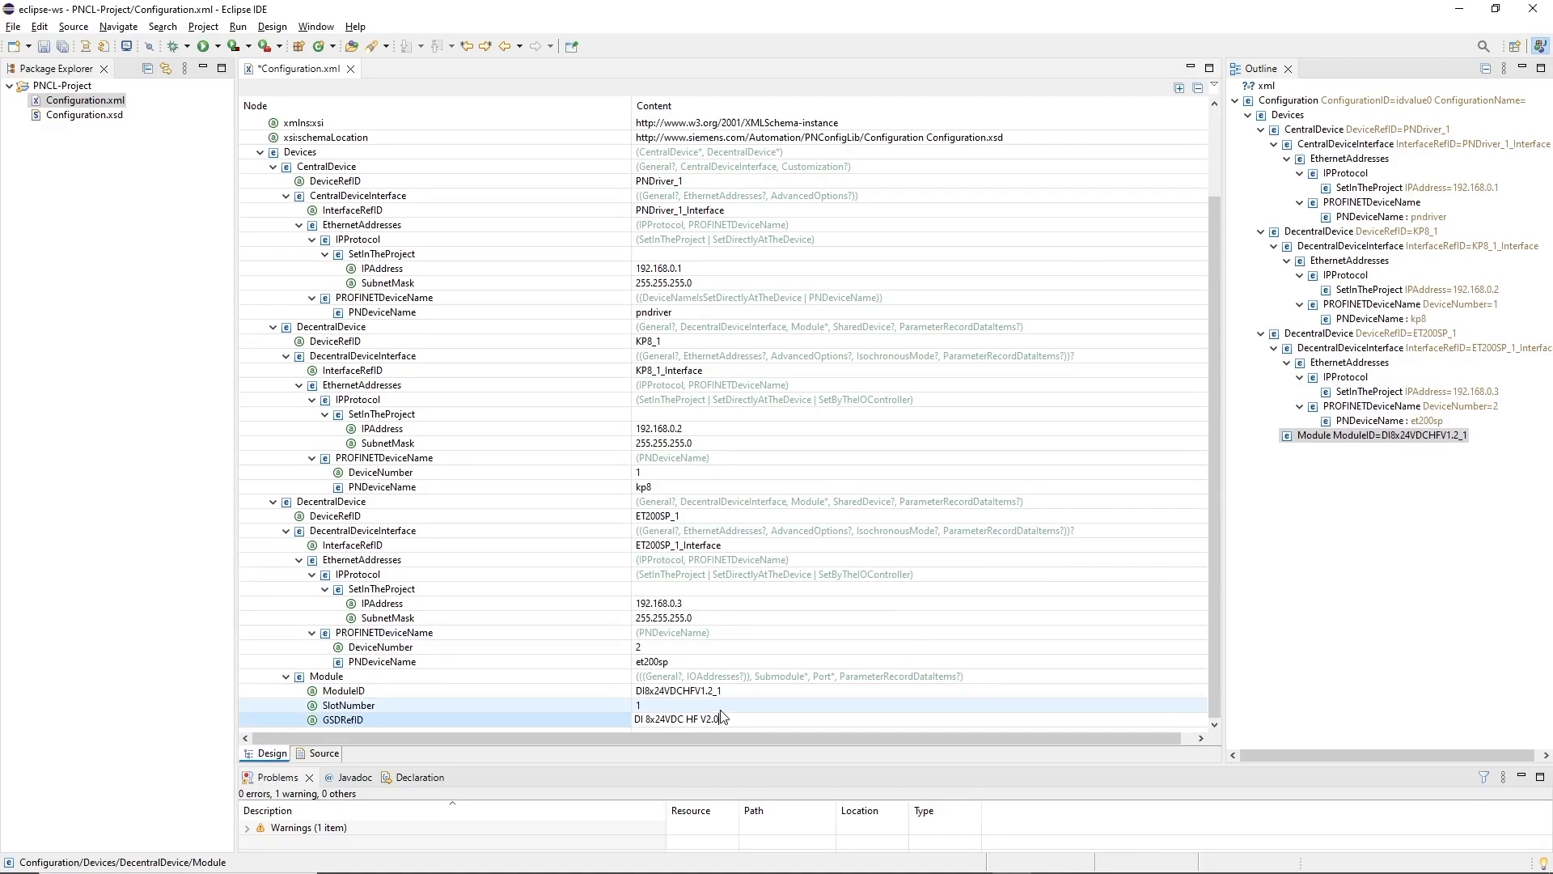
key(Return)
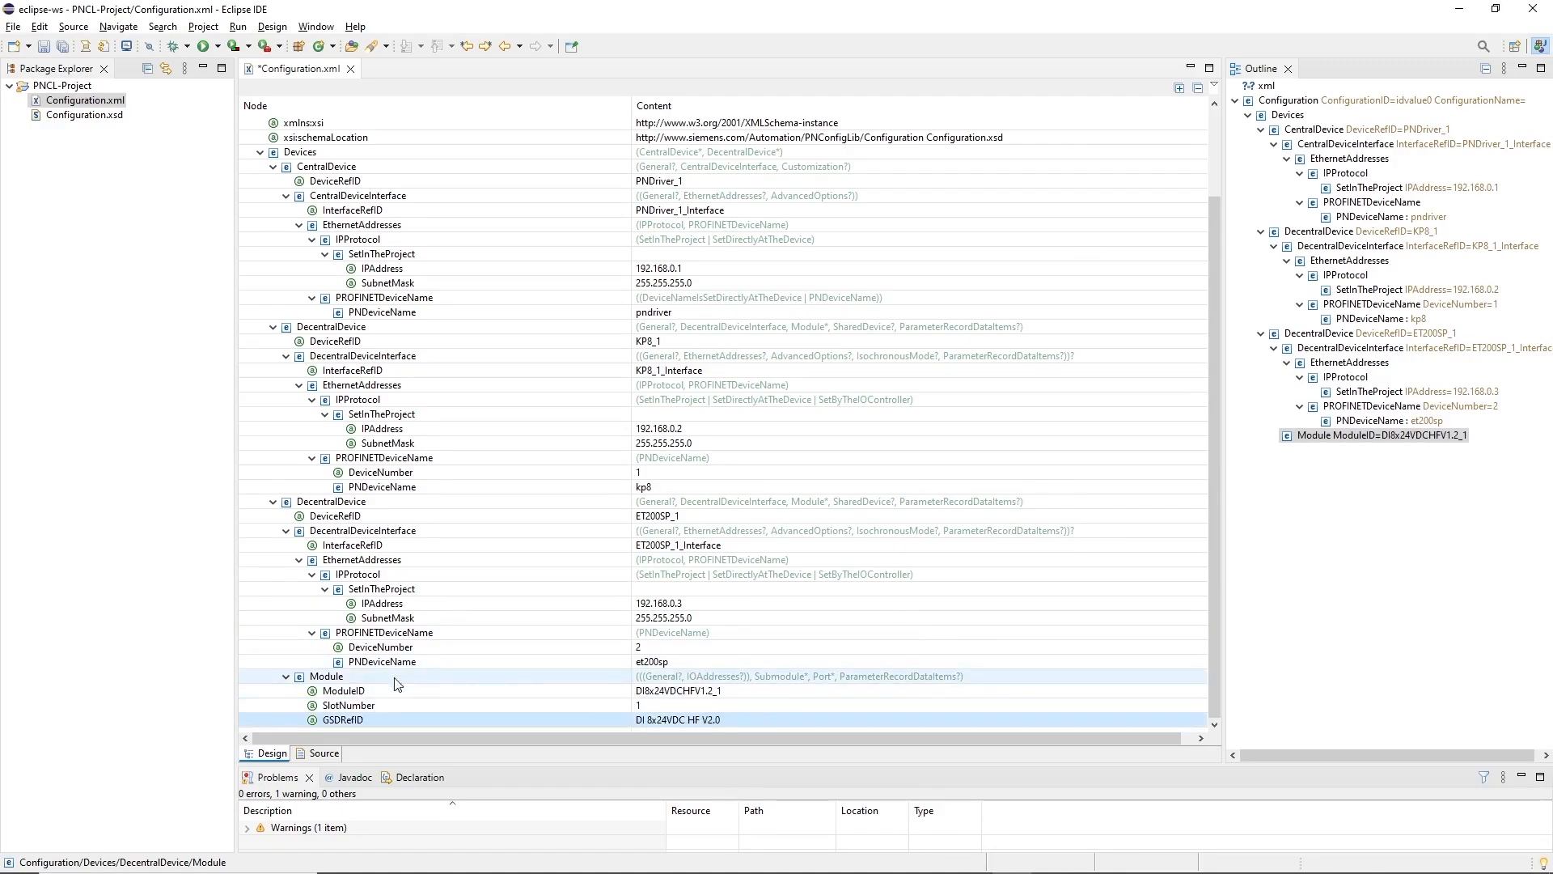
Add a second Module child to the ET200SP_1 DecentralDevice
right_click(359, 508)
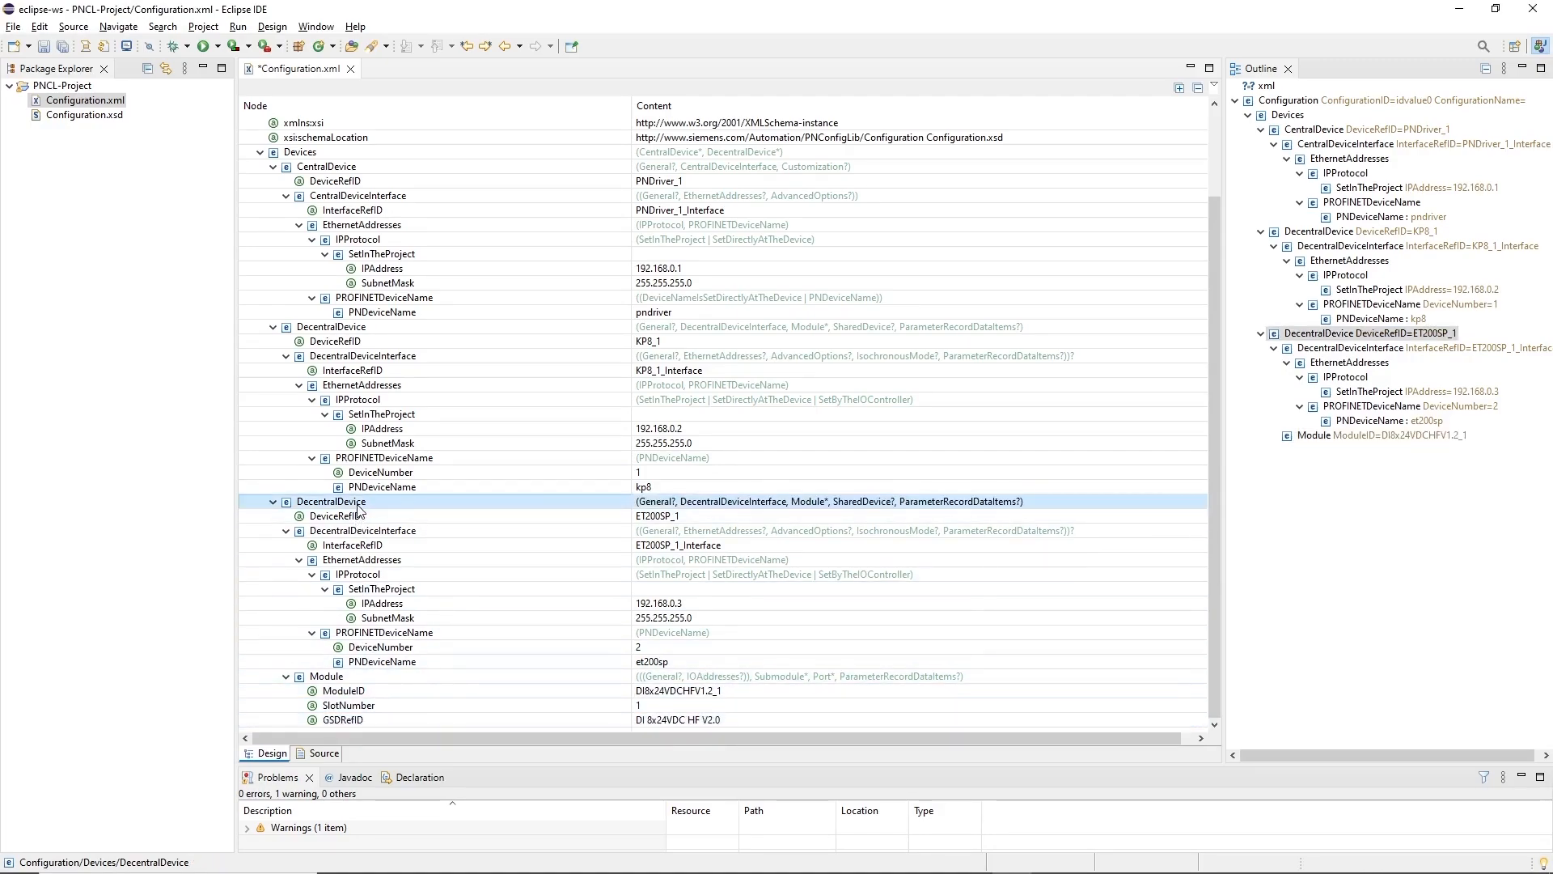
mouse_move(500, 570)
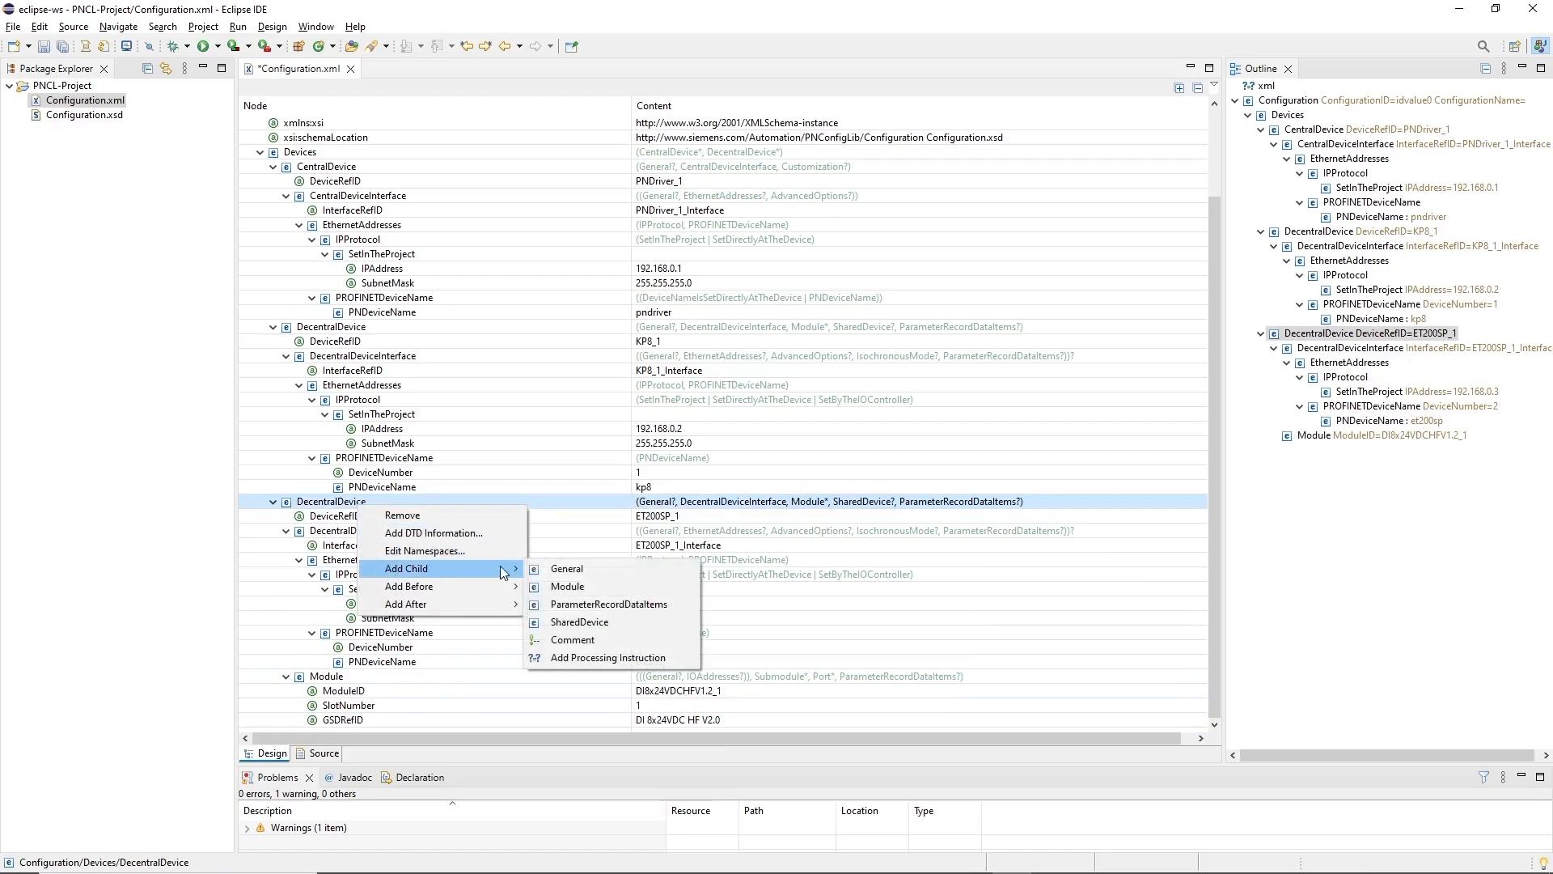
click(567, 587)
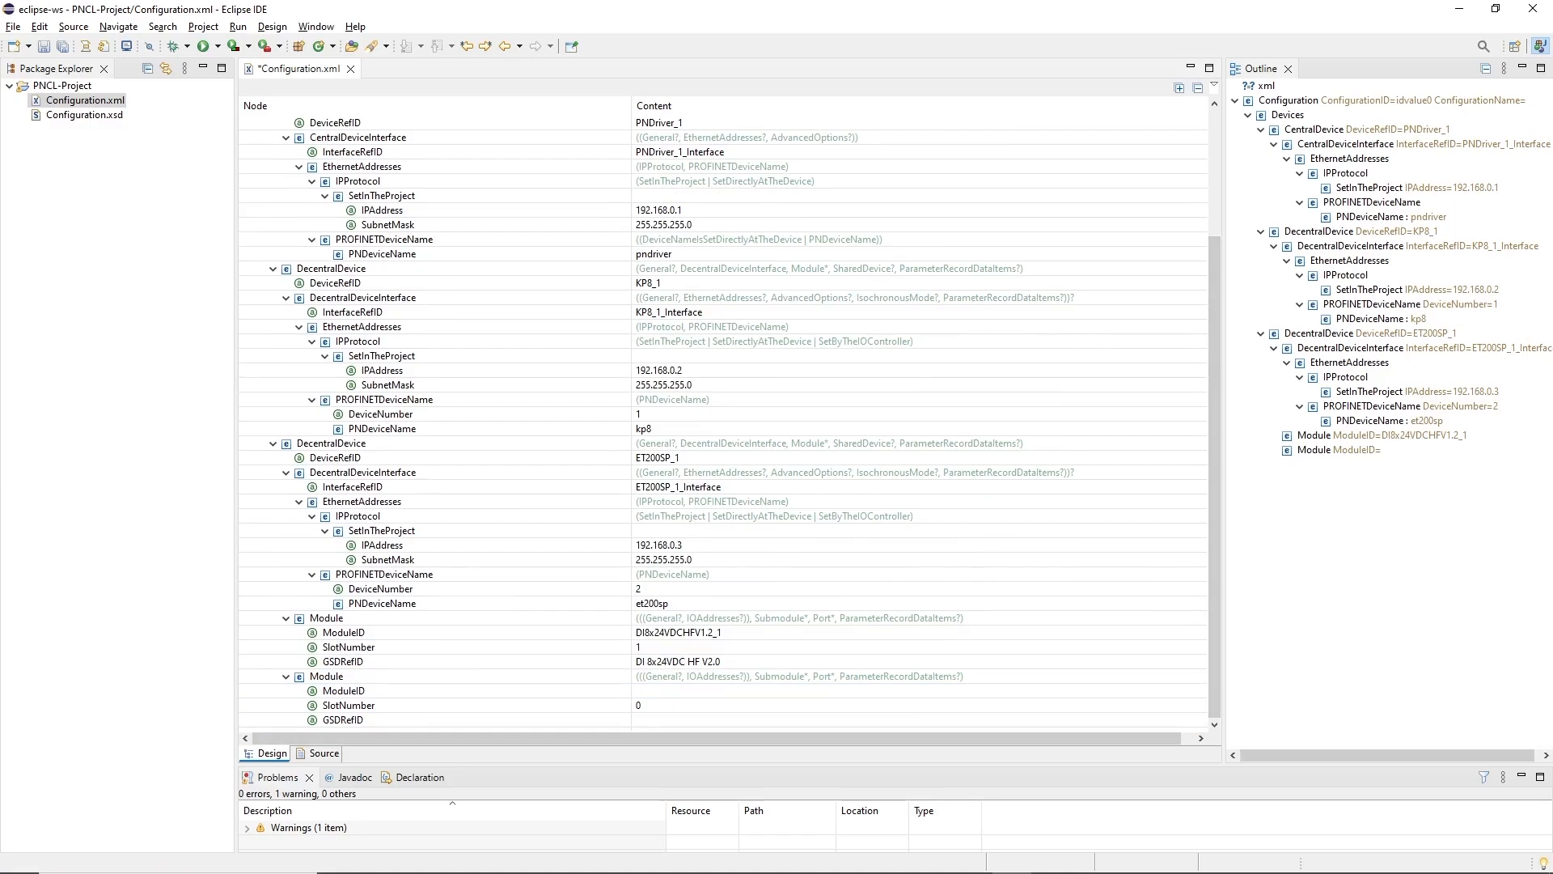
Set the second module's ModuleID to DQ8x24VDCHFV1.2_1, SlotNumber to 2 and GSDRefID to DQ 8x24VDC/0,5A HF V2.0
key(alt+Tab)
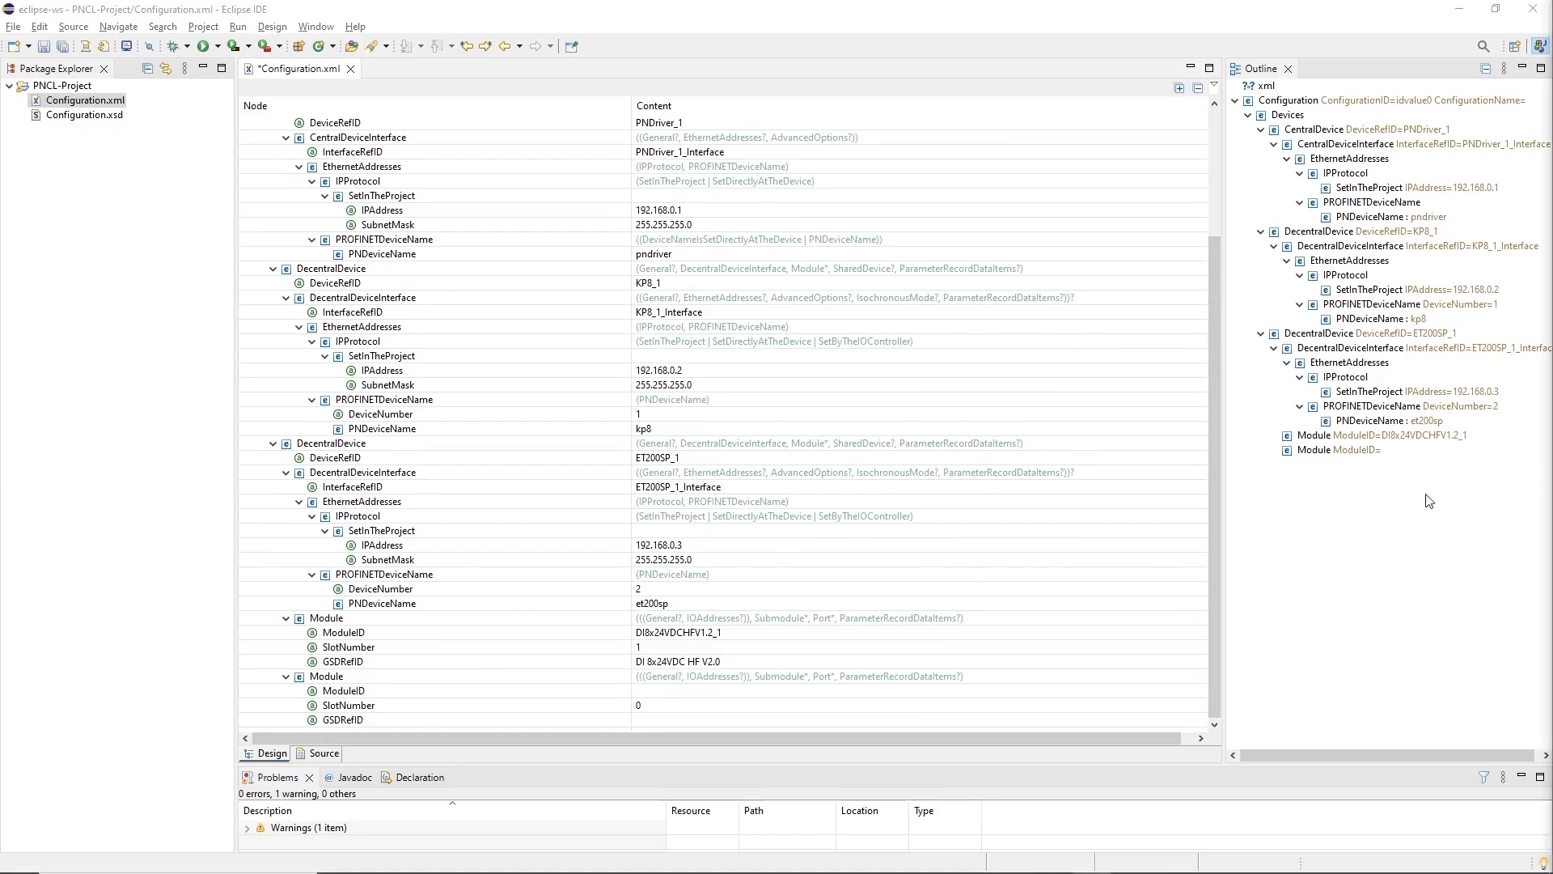
click(660, 694)
text(DQ8x24VDCHFV1.2_1)
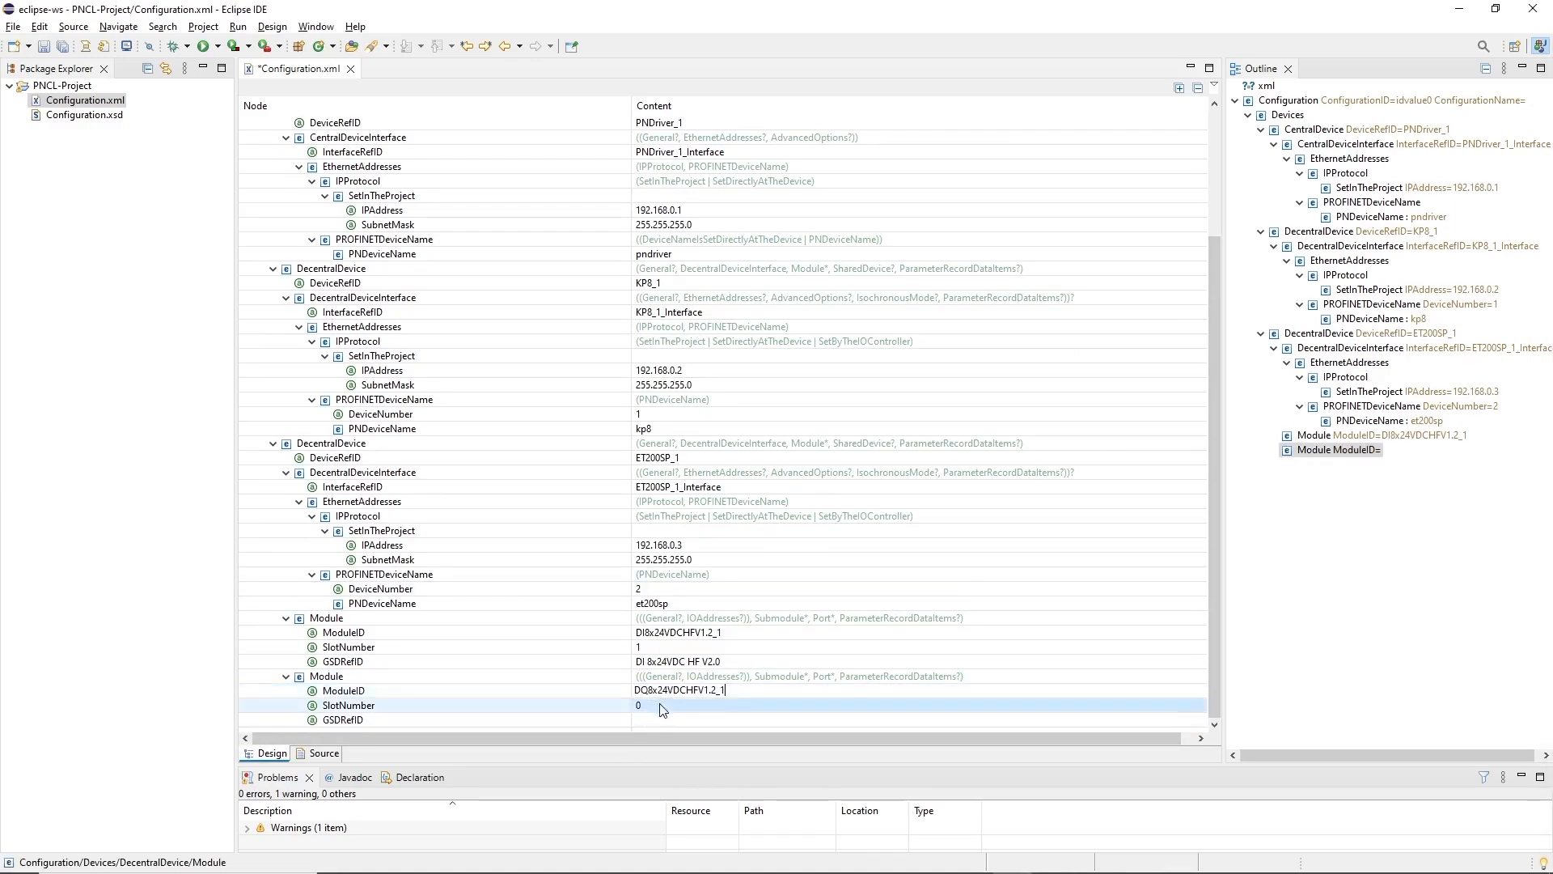
click(660, 708)
click(657, 707)
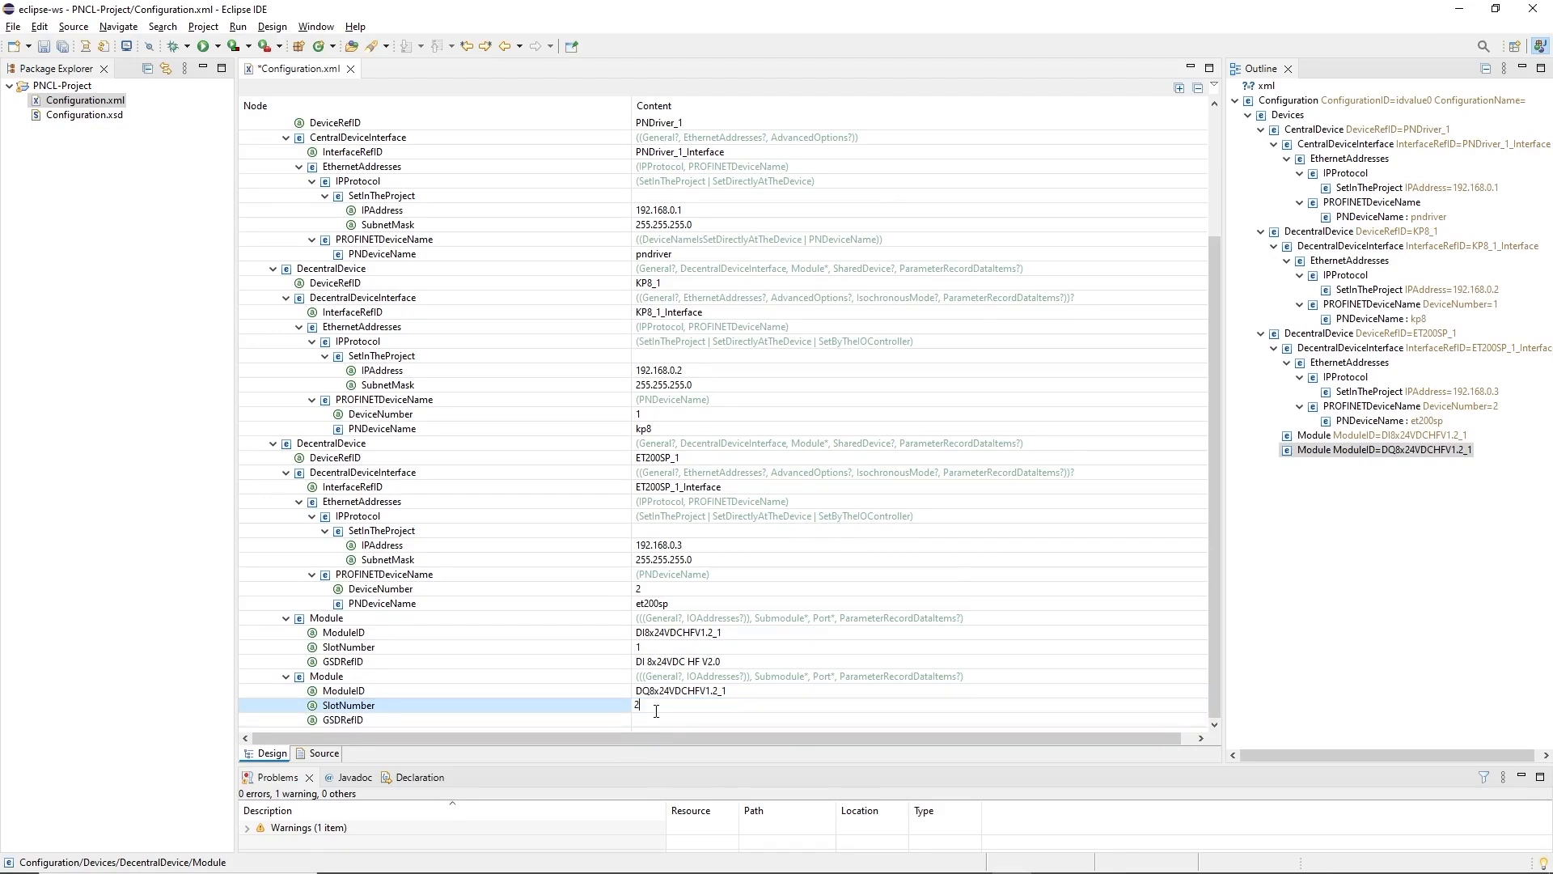
click(658, 720)
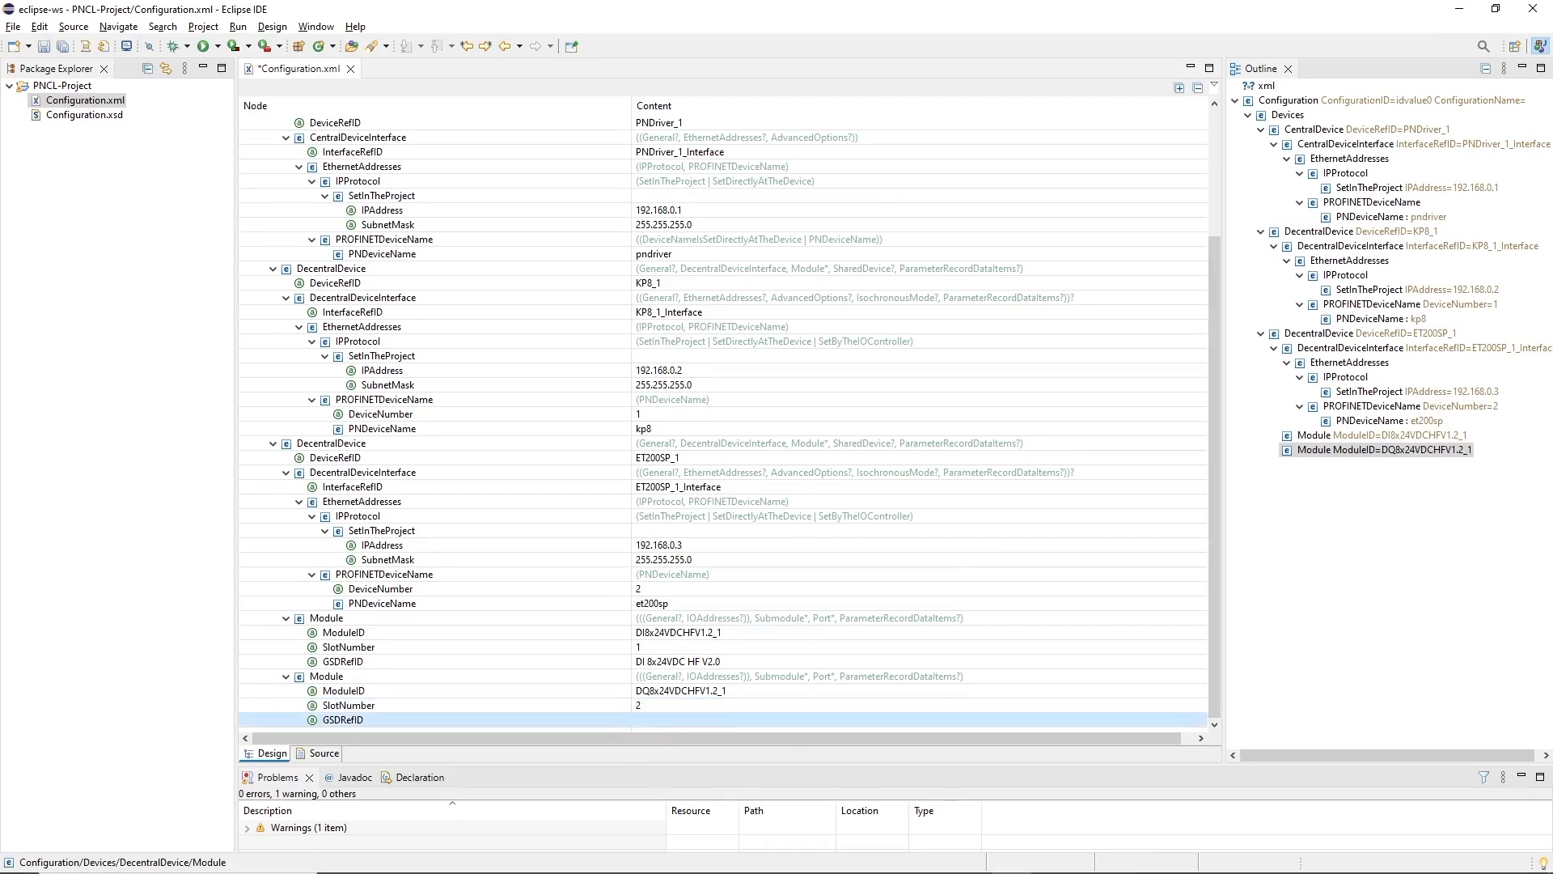
key(alt+Tab)
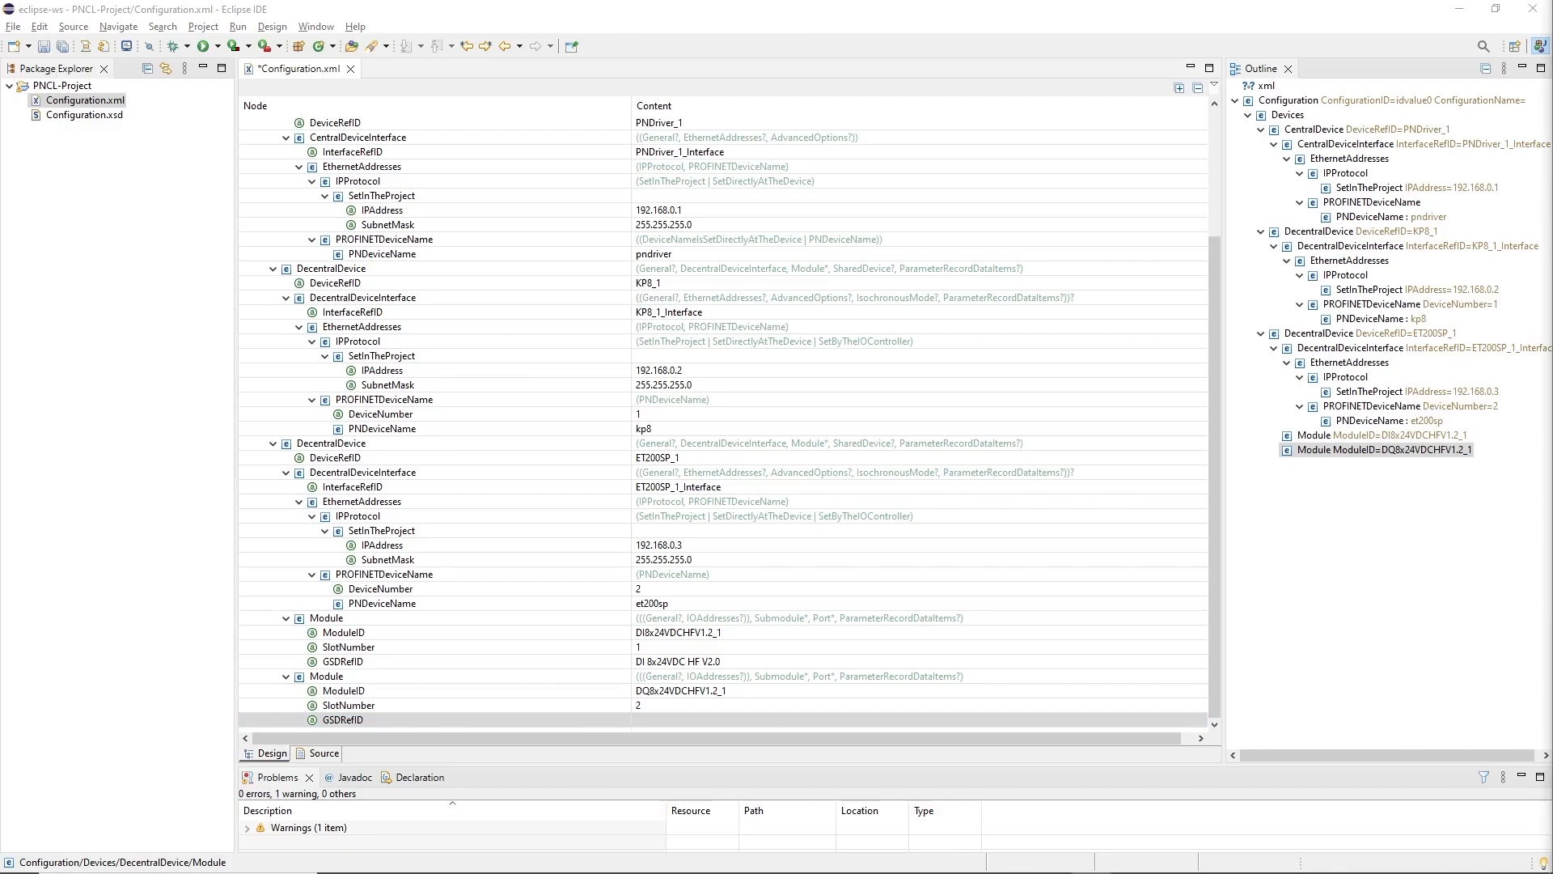
click(704, 719)
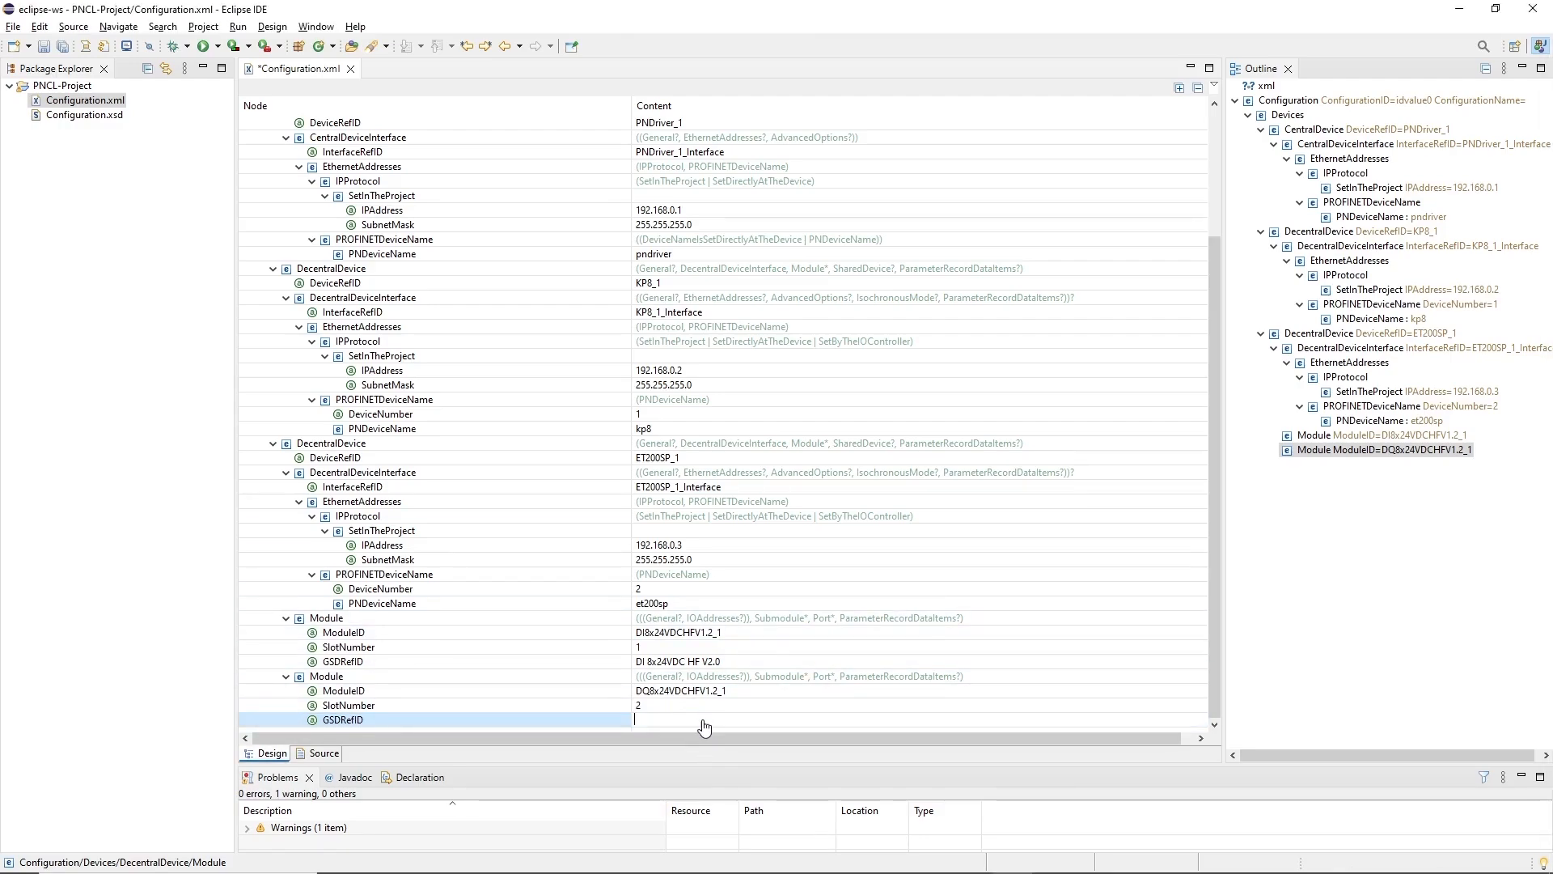
text(DQ 8x24VDC/0.5A HF V2.0)
key(Escape)
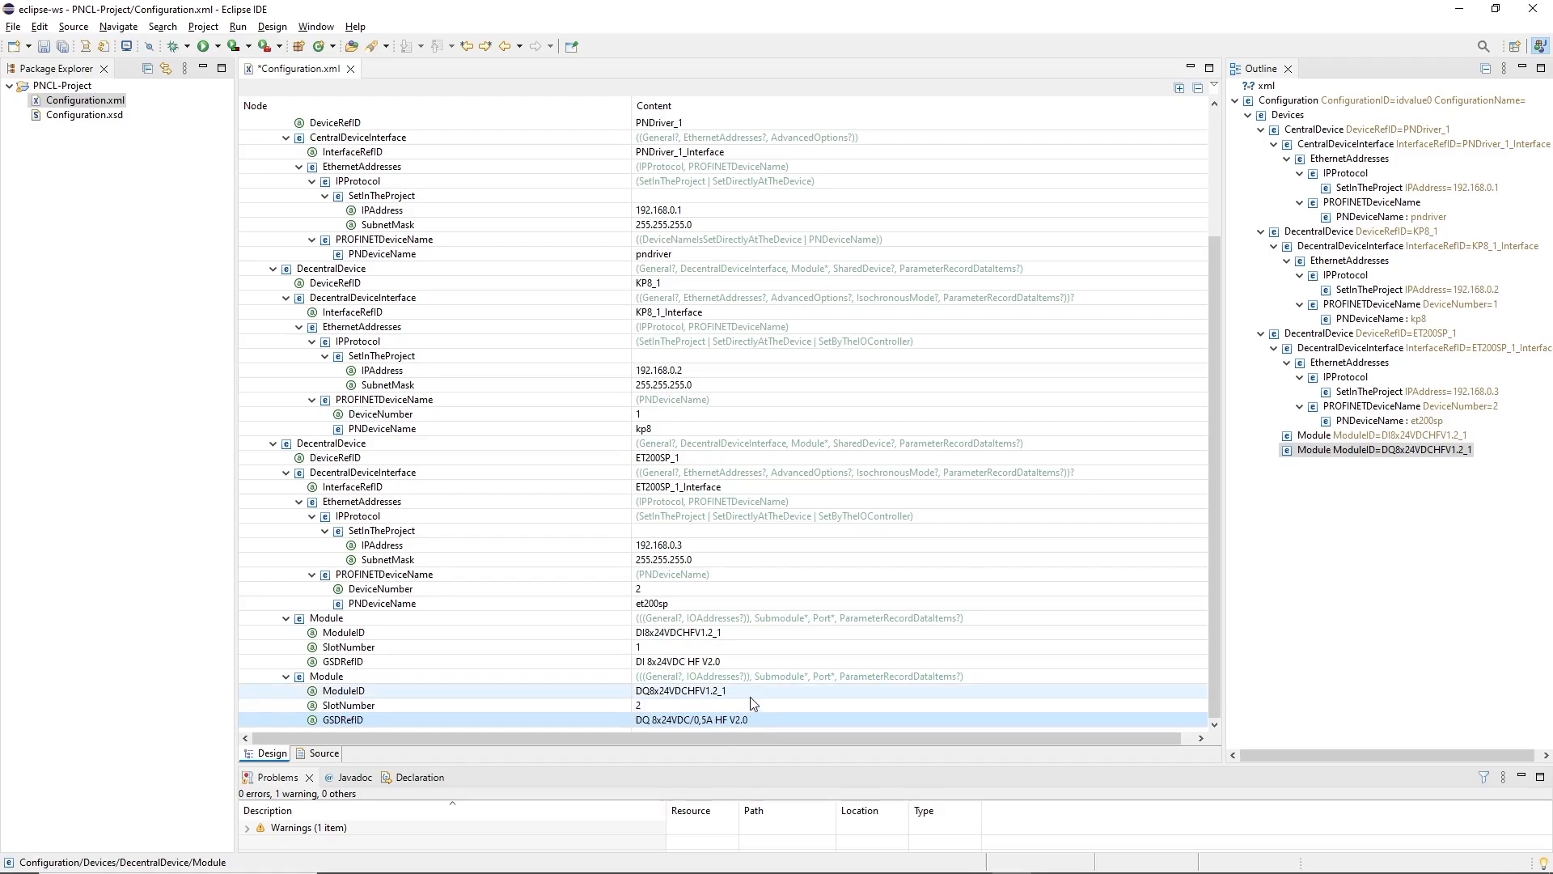
scroll(769, 542, up, 4)
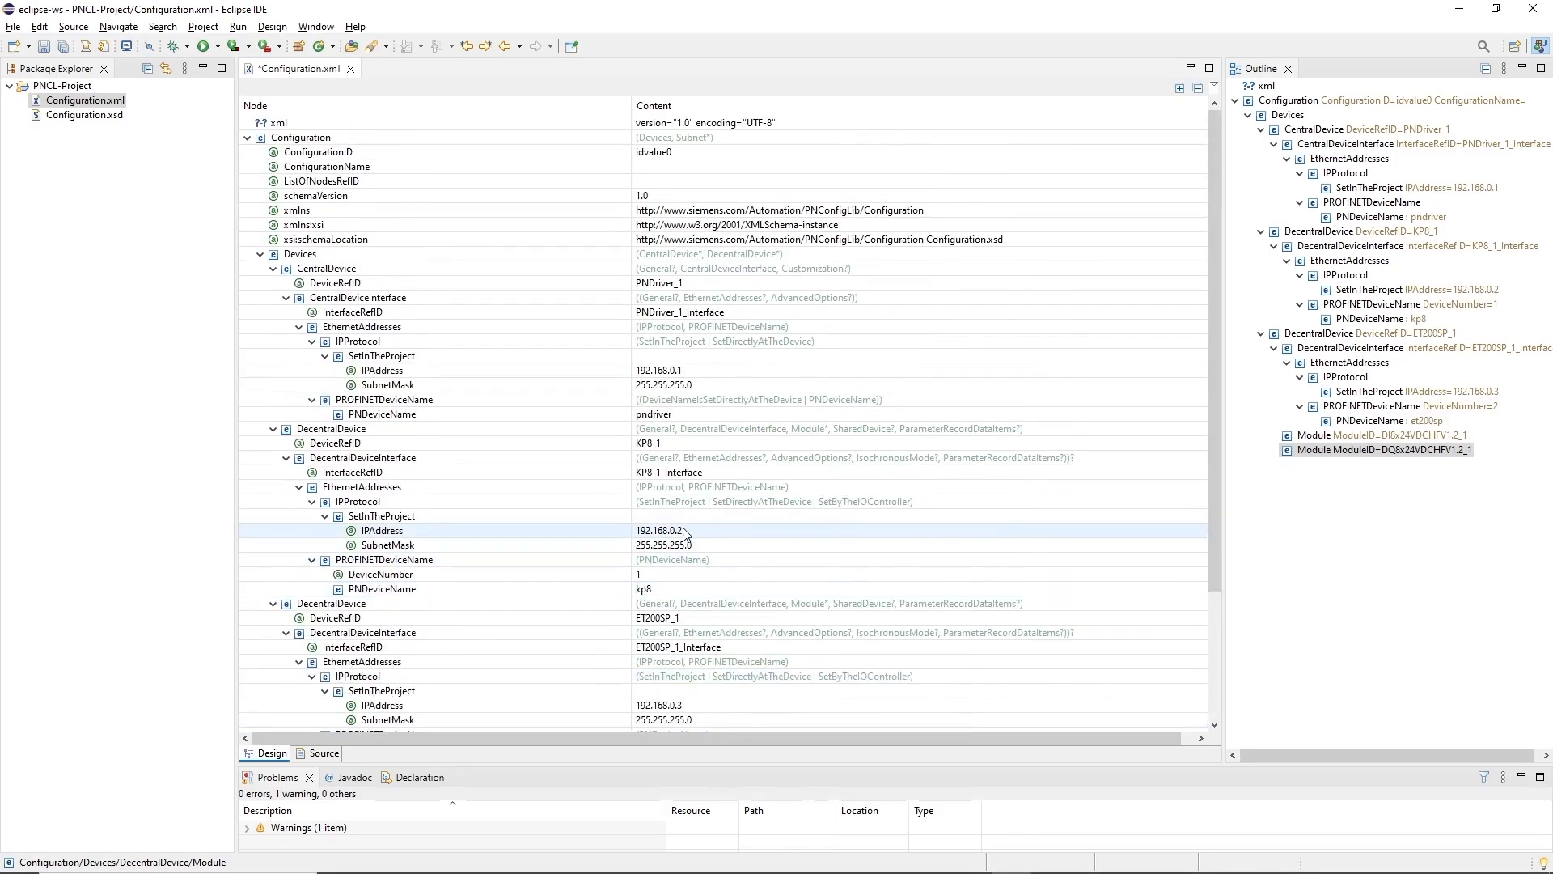
Add AdvancedOptions to the PNDriver_1 CentralDeviceInterface, with a nested RealTimeSettings child containing IOCommunication
right_click(390, 299)
mouse_move(454, 365)
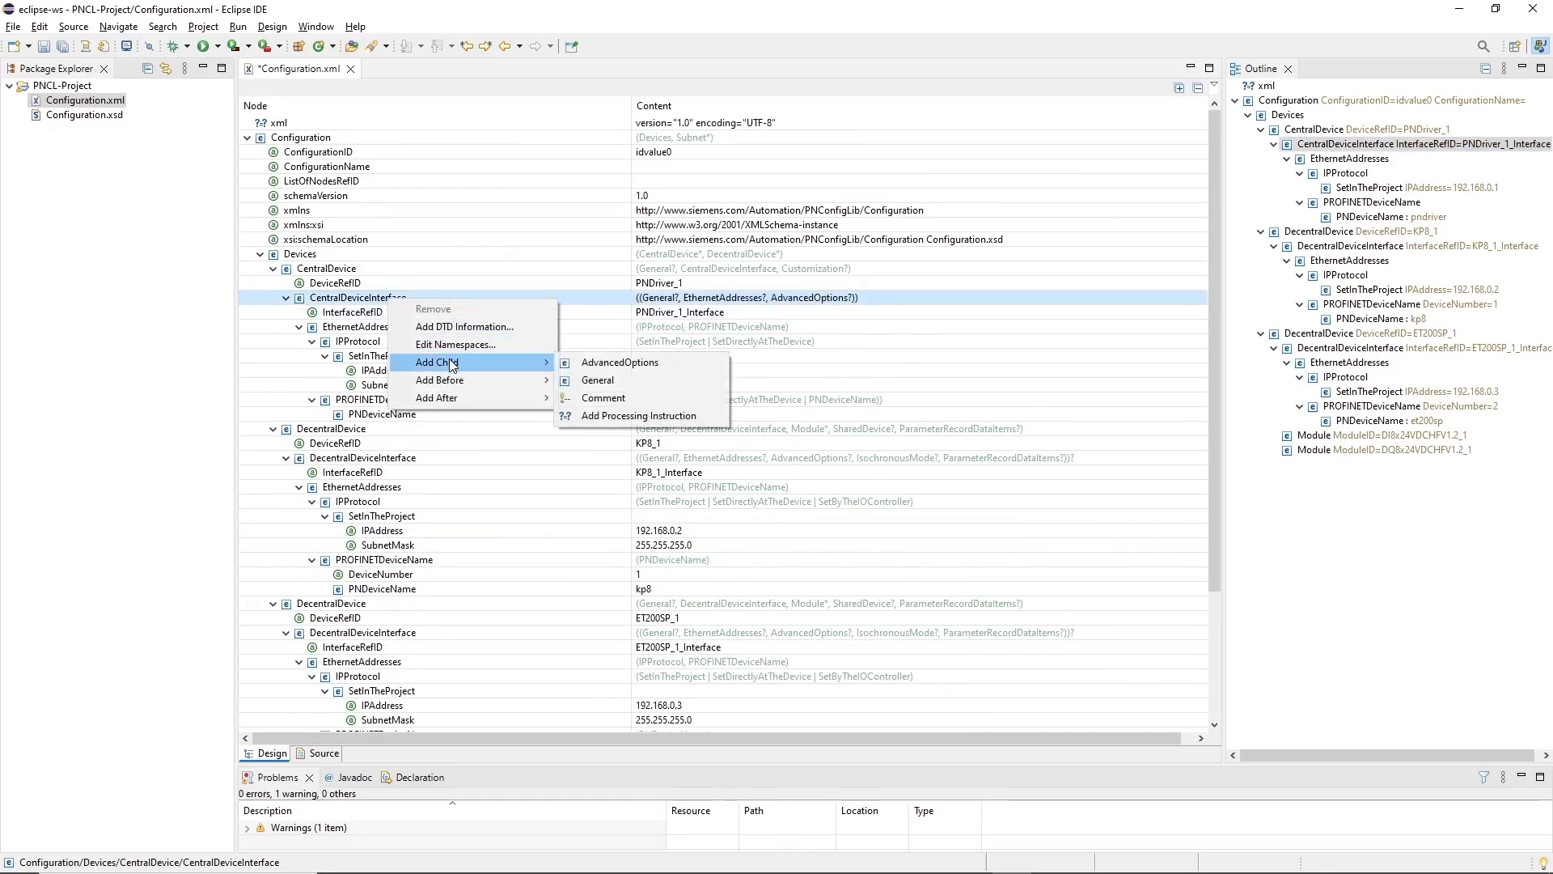
click(603, 363)
right_click(338, 438)
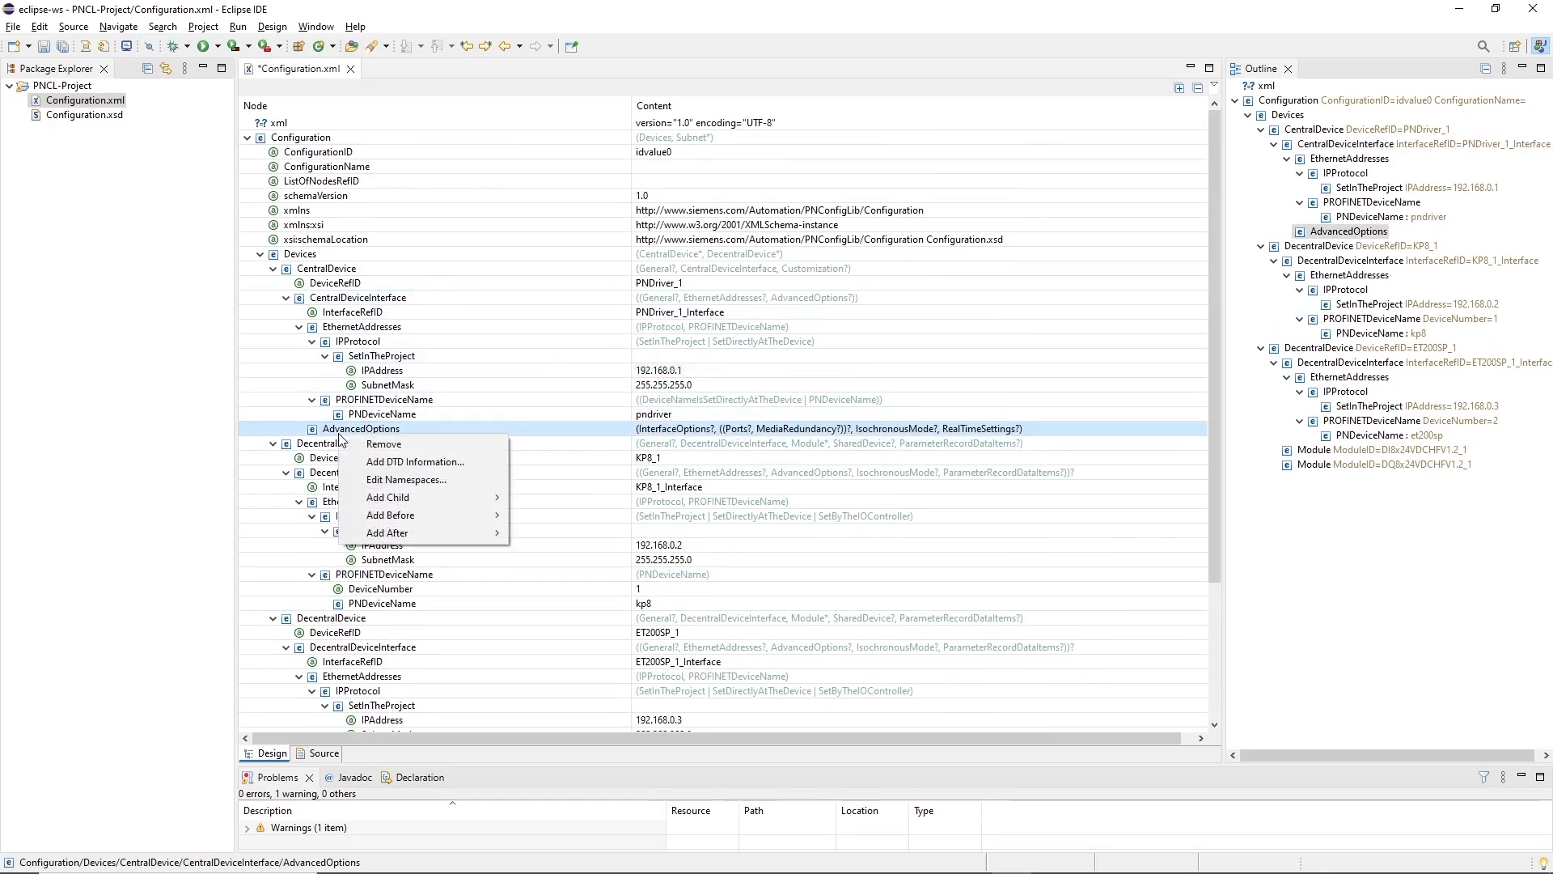
mouse_move(455, 505)
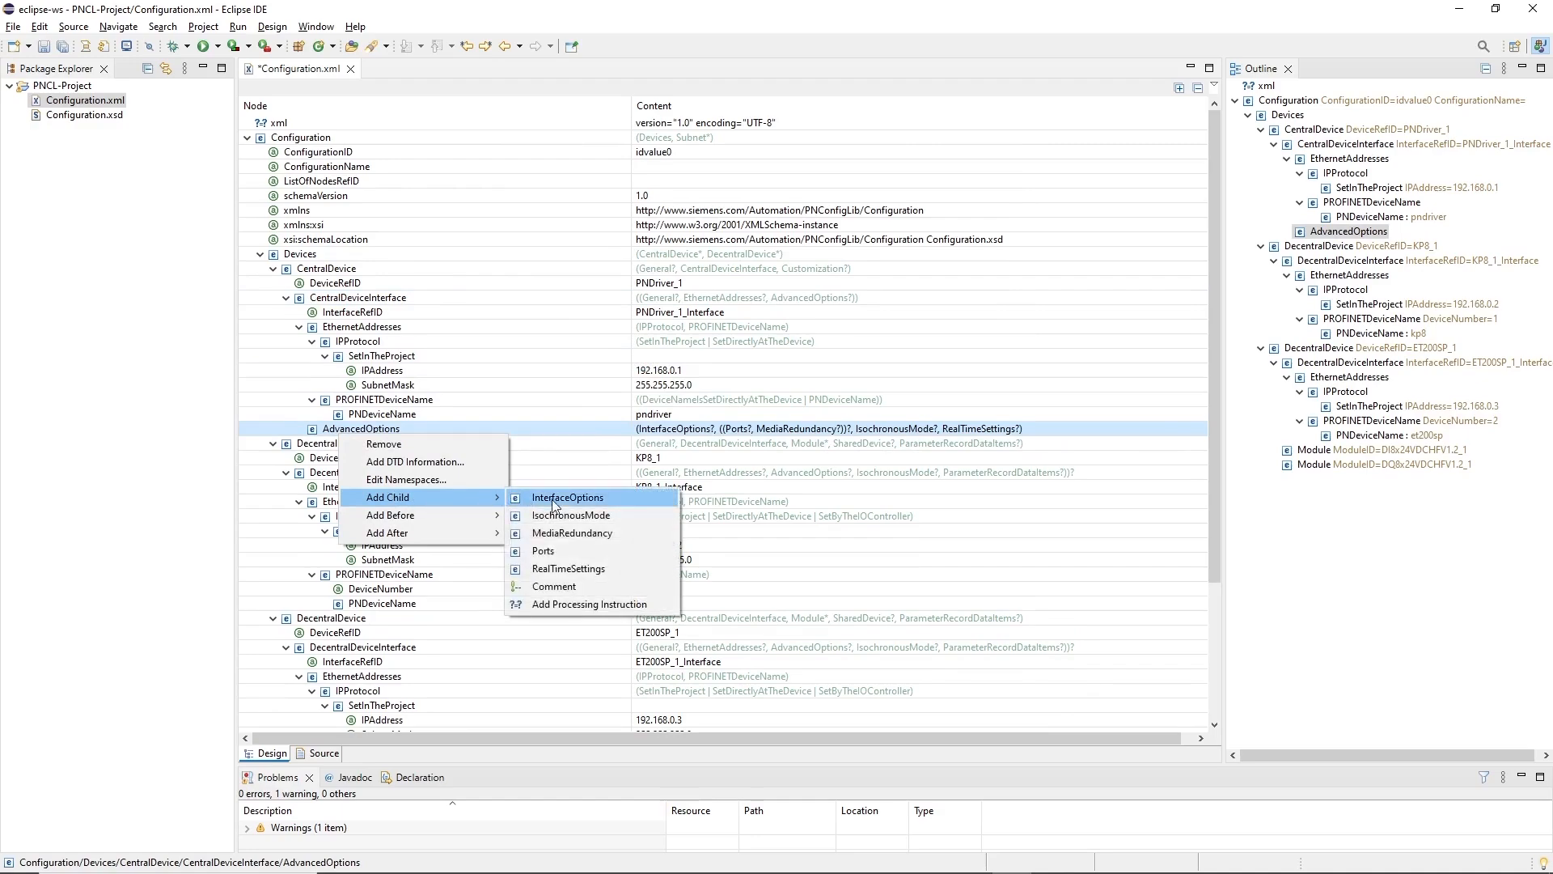
click(568, 569)
right_click(354, 445)
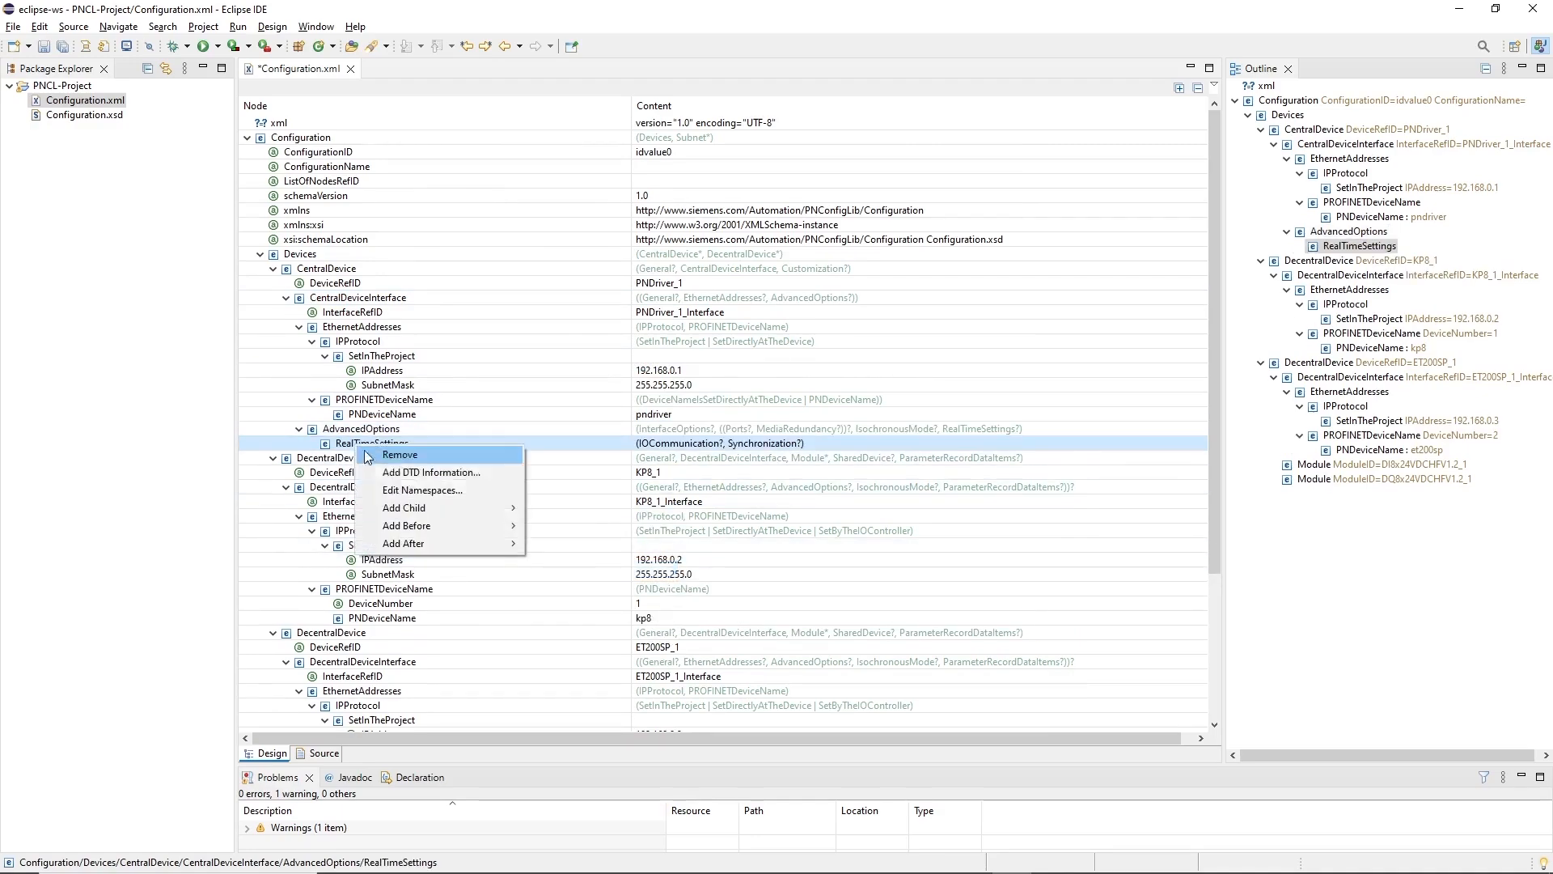
mouse_move(469, 508)
click(555, 516)
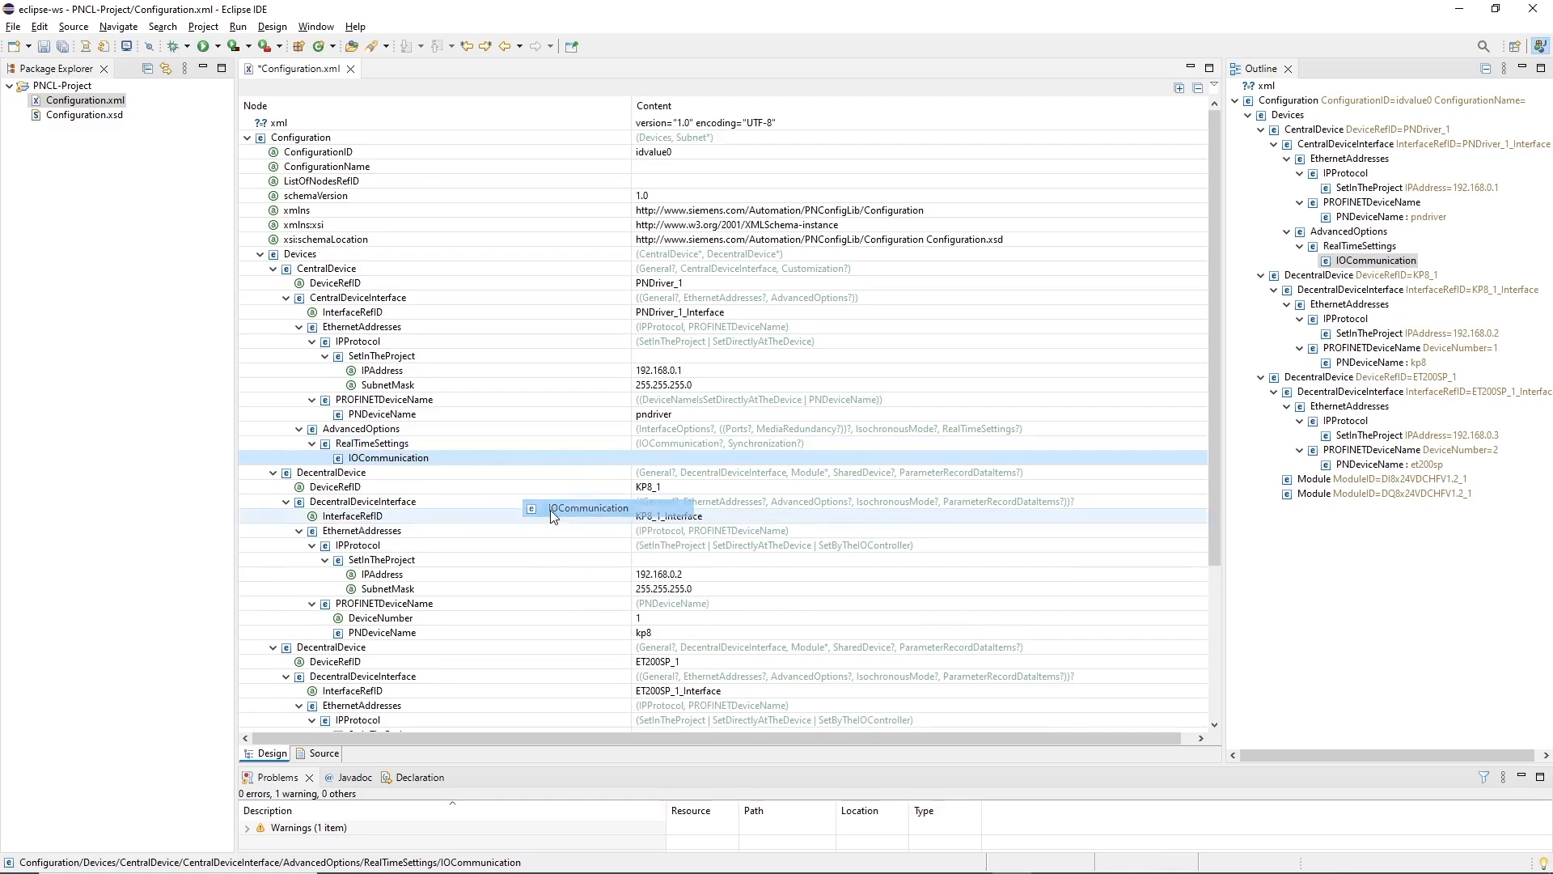
Add the SendClock attribute to the CentralDevice's IOCommunication element and set it to 1
right_click(370, 458)
mouse_move(428, 525)
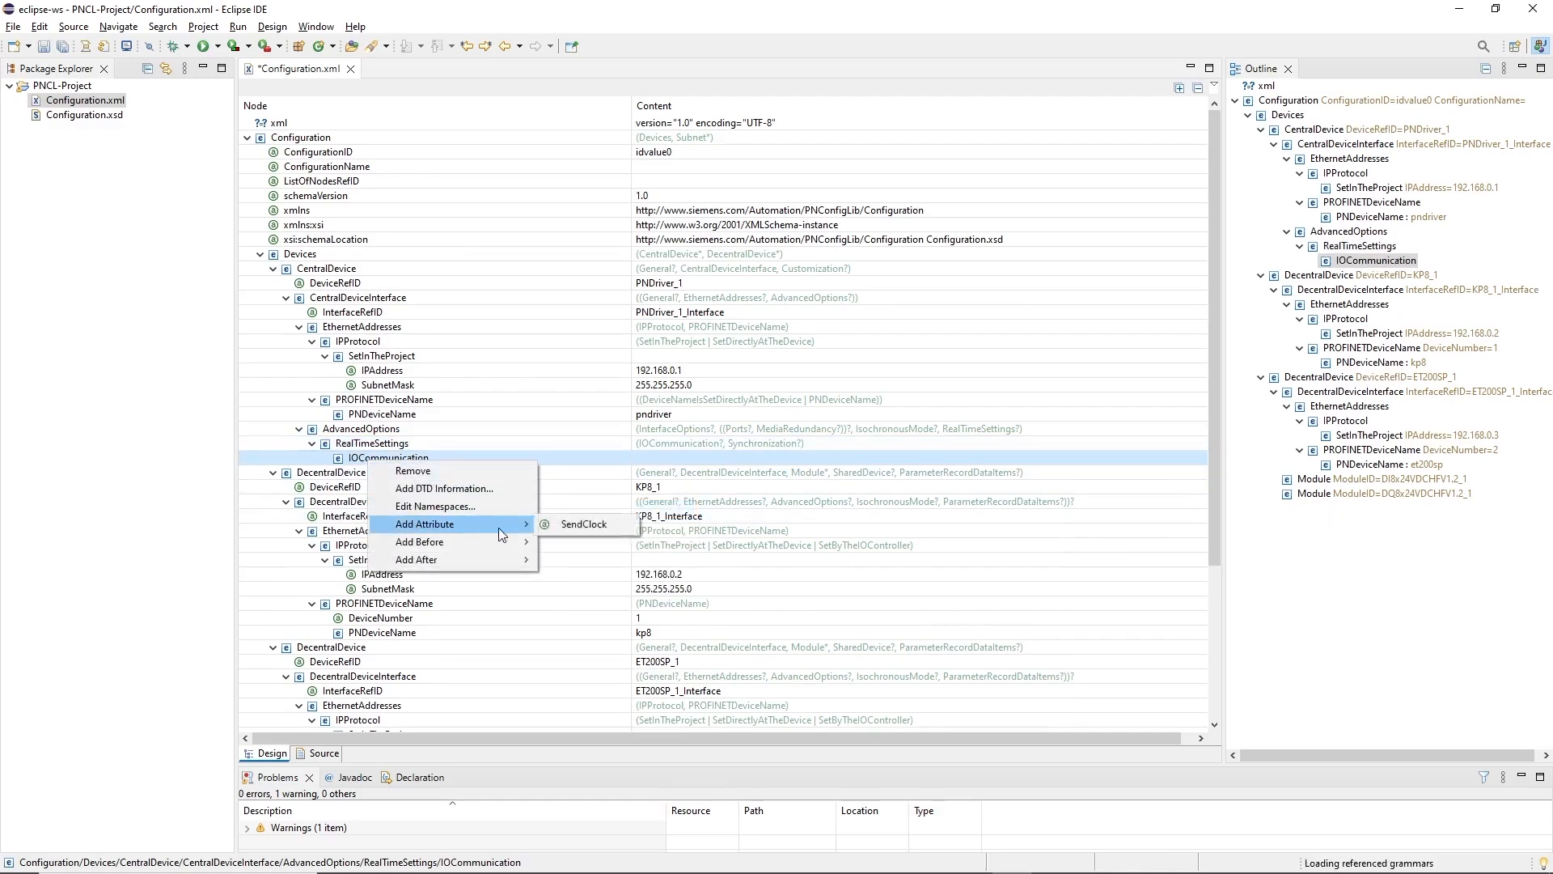
click(571, 524)
click(324, 459)
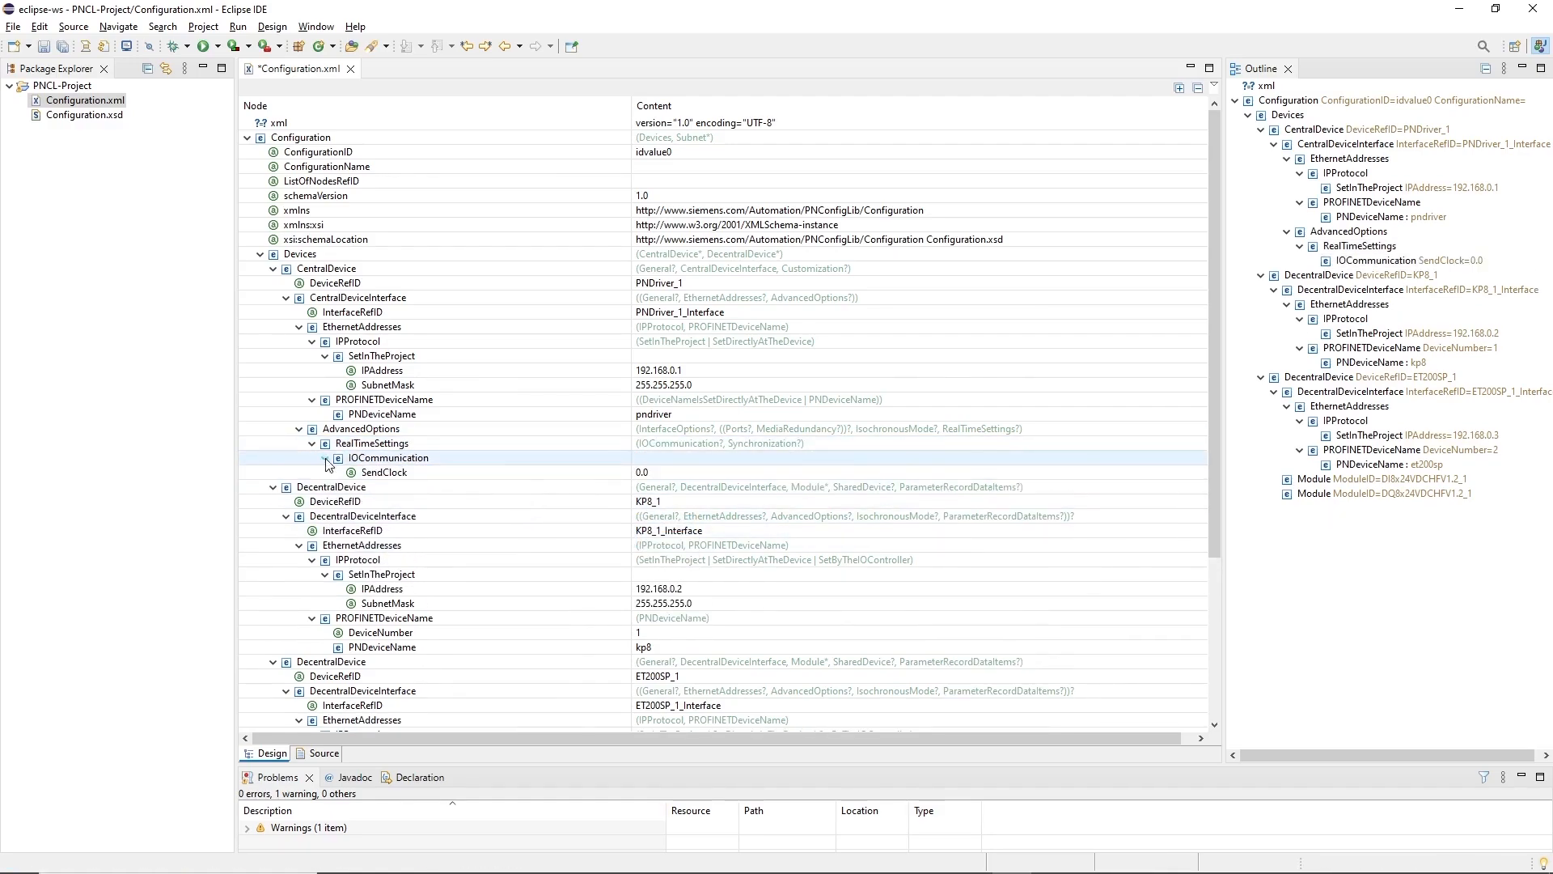
click(662, 472)
text(1)
key(Return)
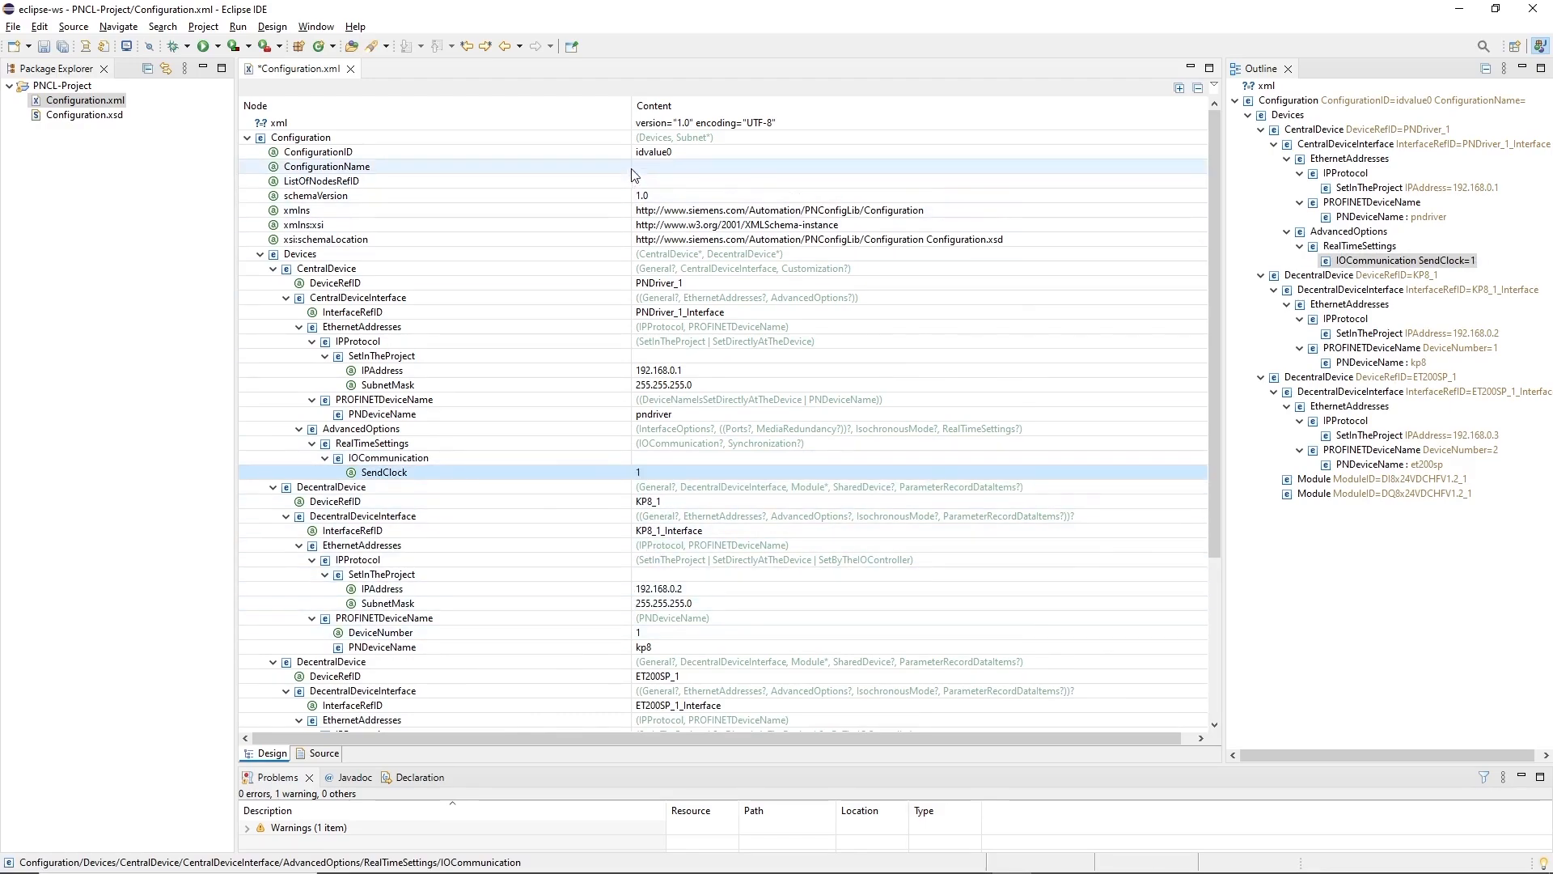
Set the root Configuration element's ConfigurationID to Configuration_1
click(657, 152)
text(Configurati)
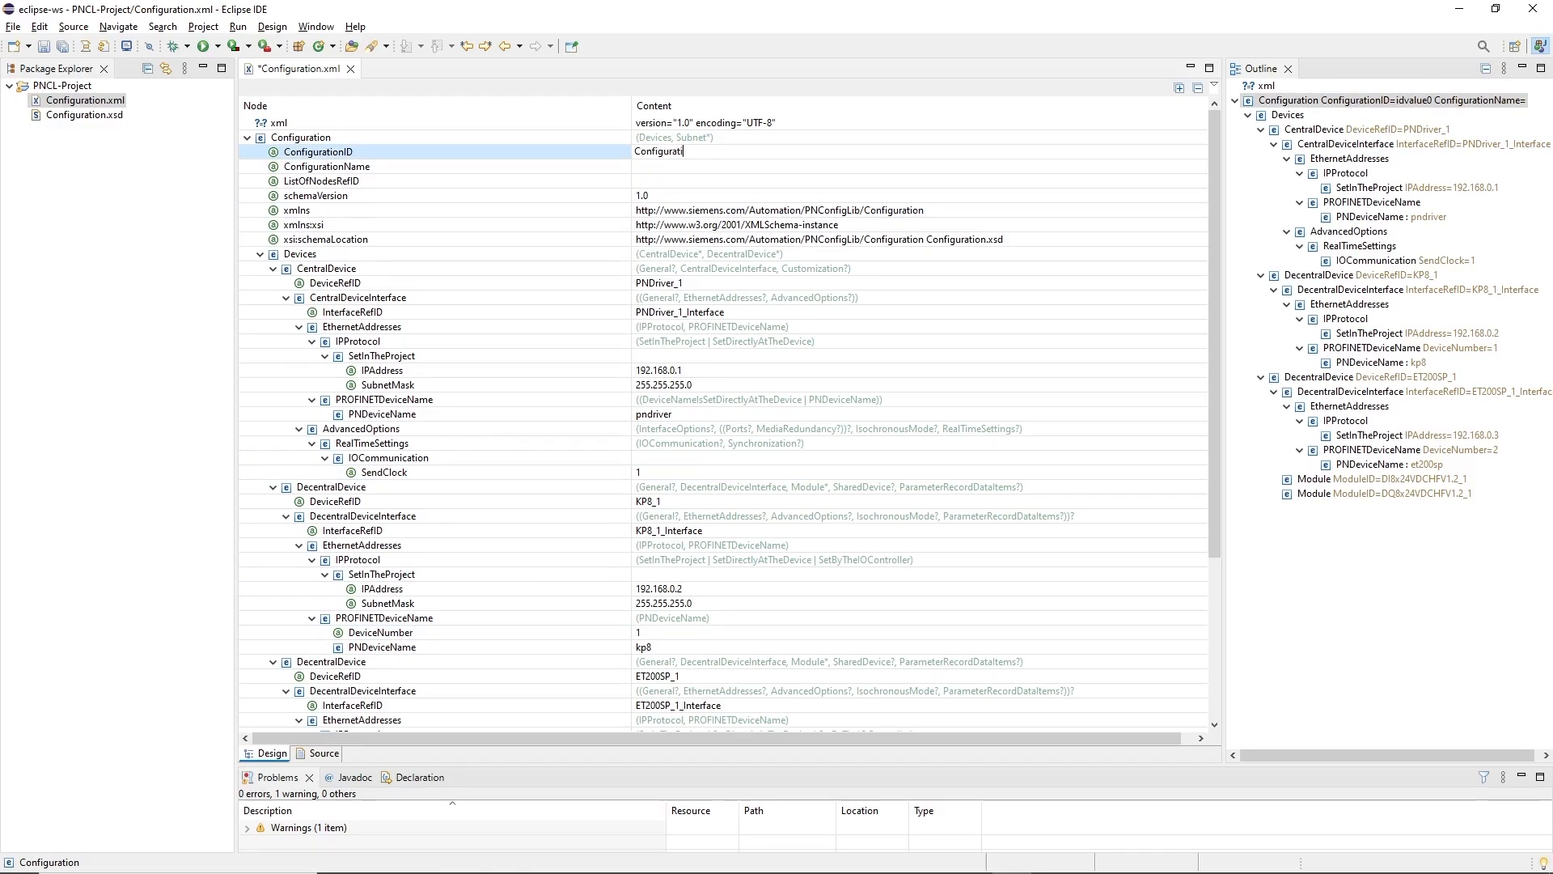
text(on_1)
key(Return)
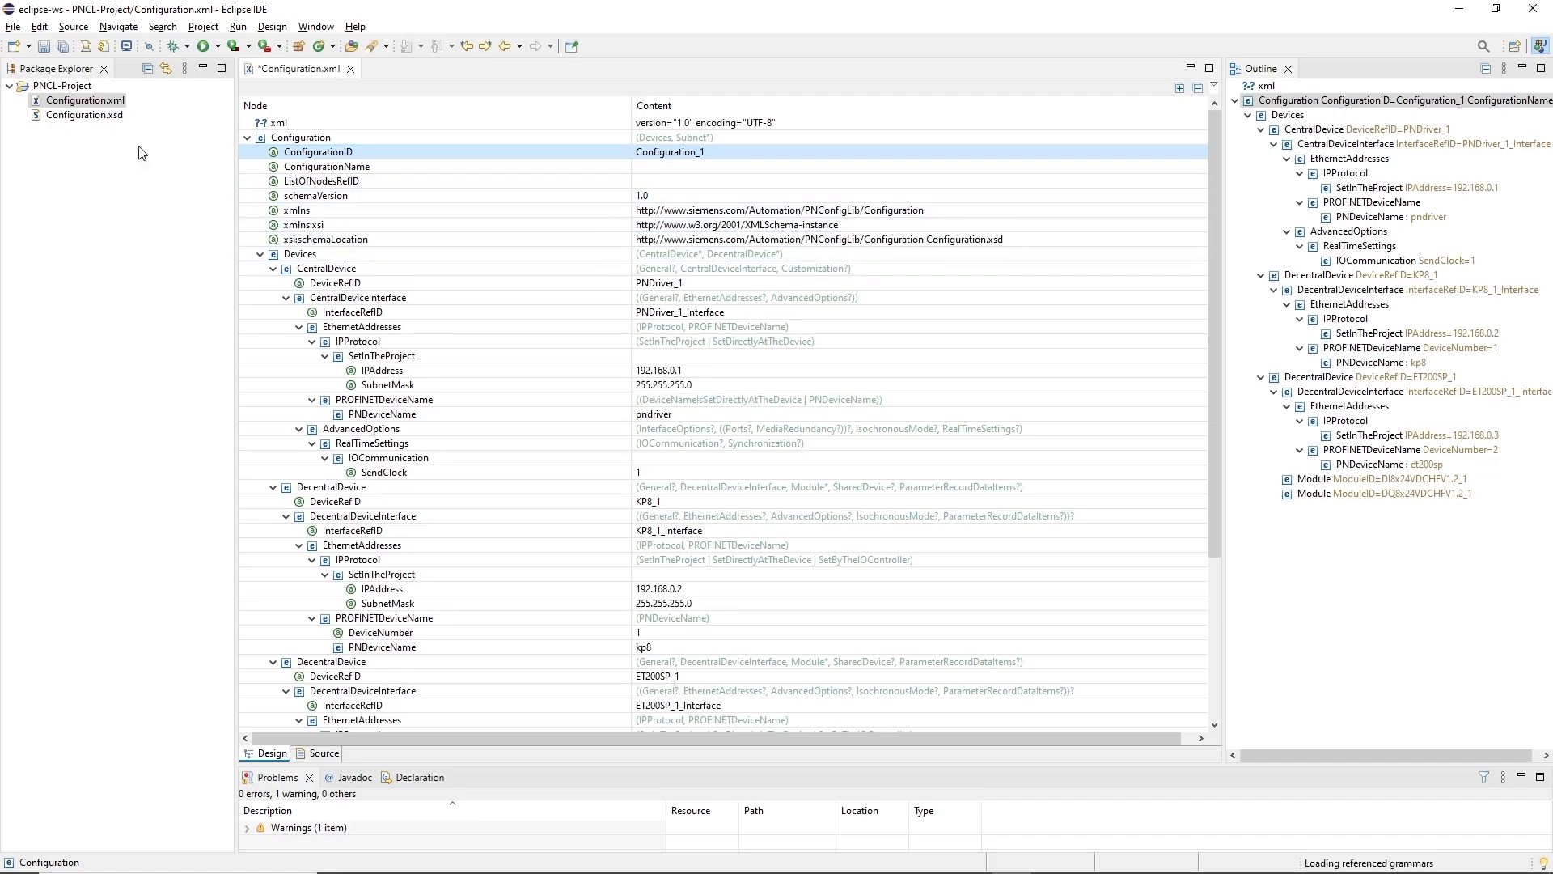
Start a new XML file named ListOfNodes.xml in PNCL-Project, created using a DTD or XML Schema file
click(68, 86)
right_click(72, 89)
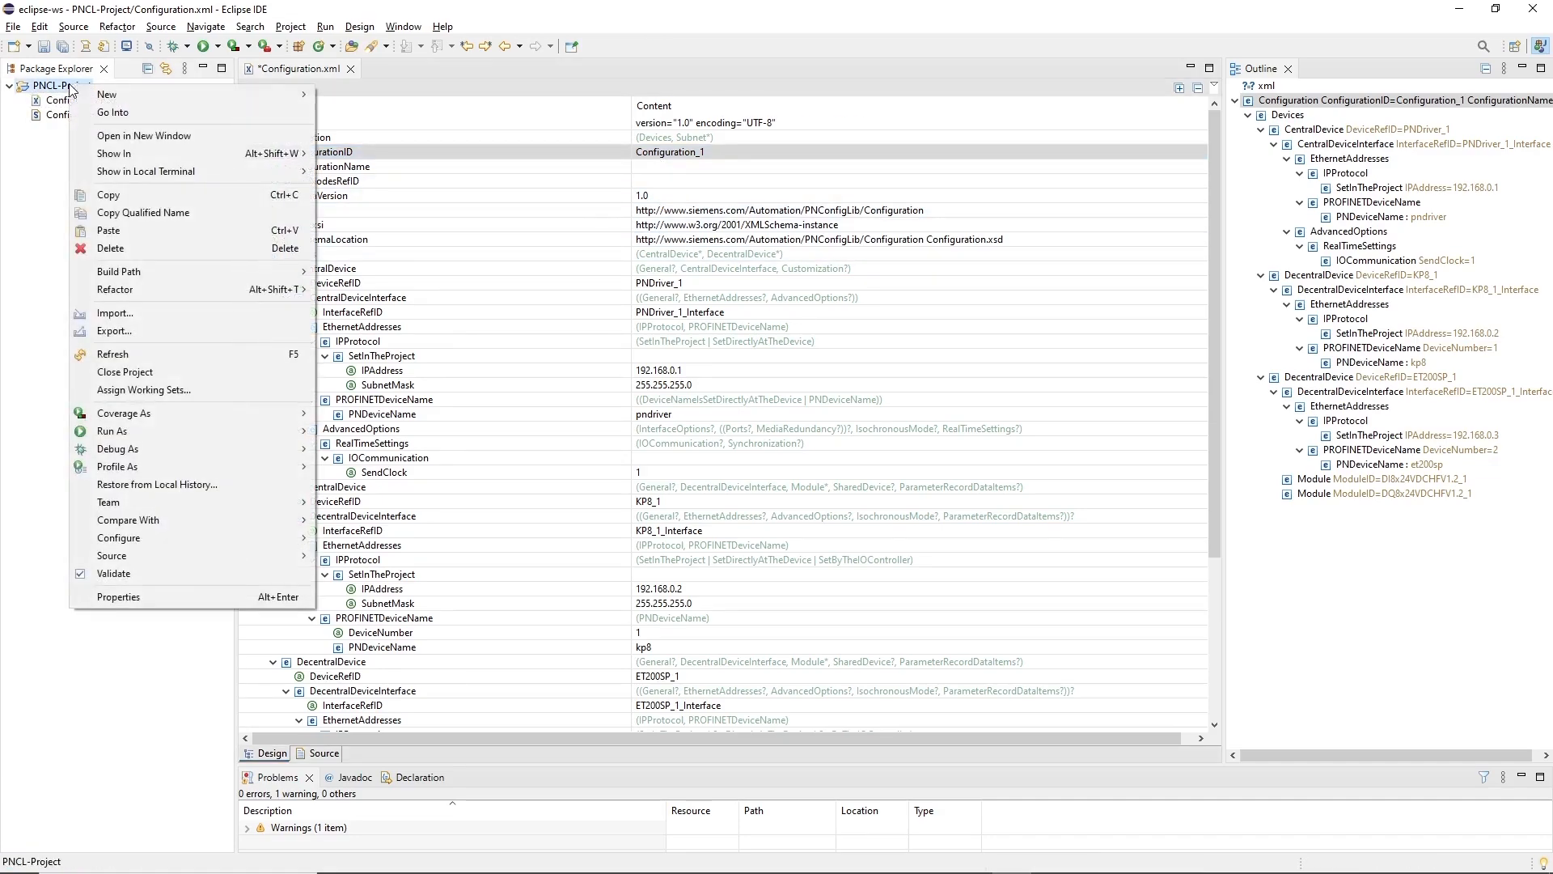
mouse_move(162, 95)
click(394, 378)
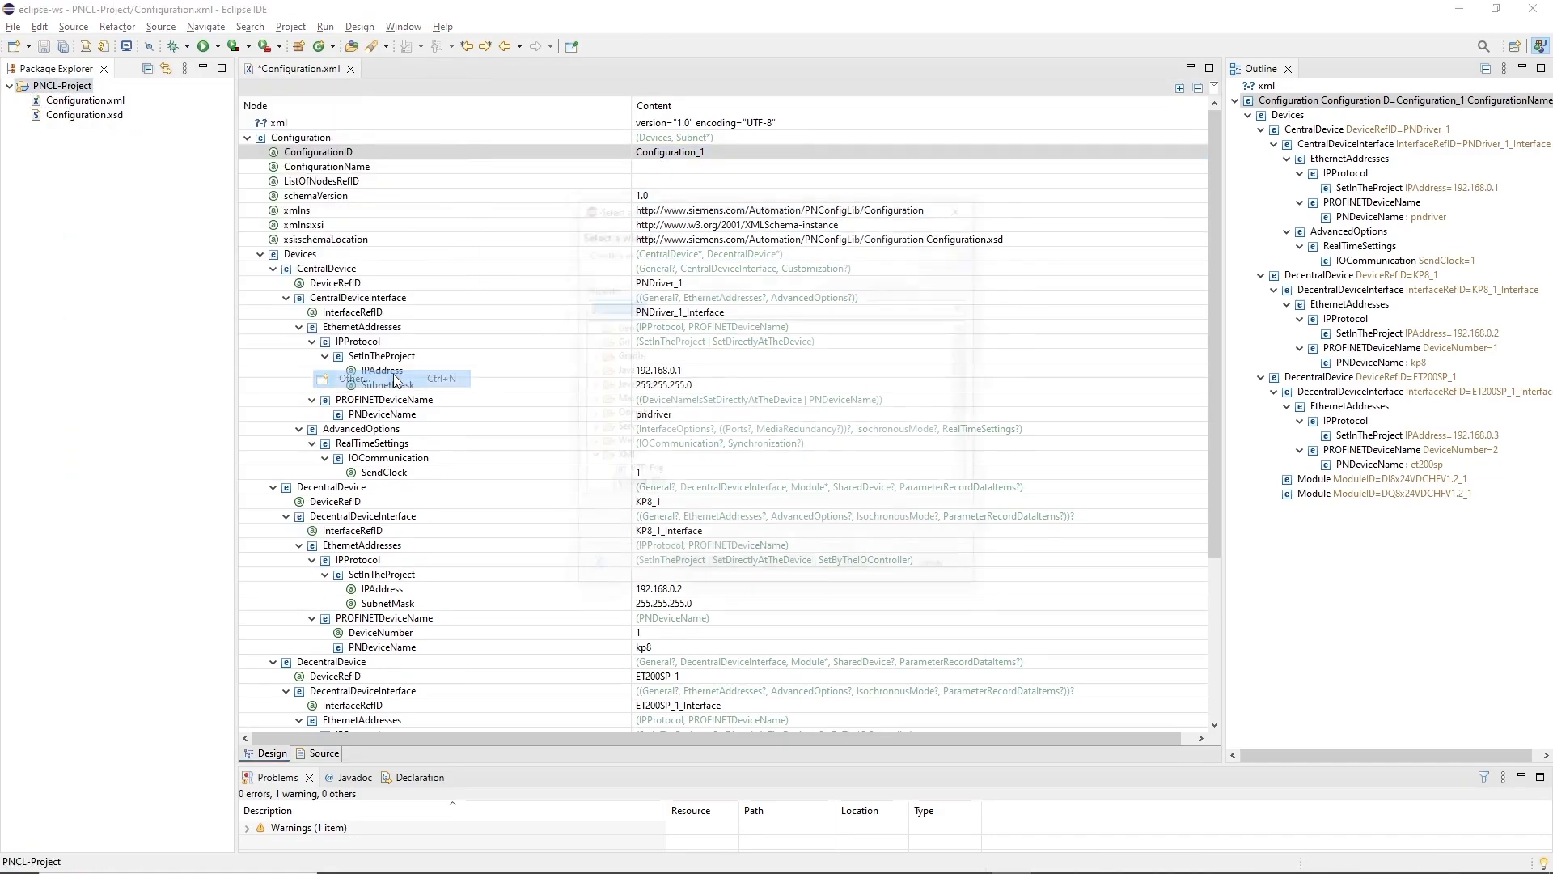
click(660, 493)
click(774, 565)
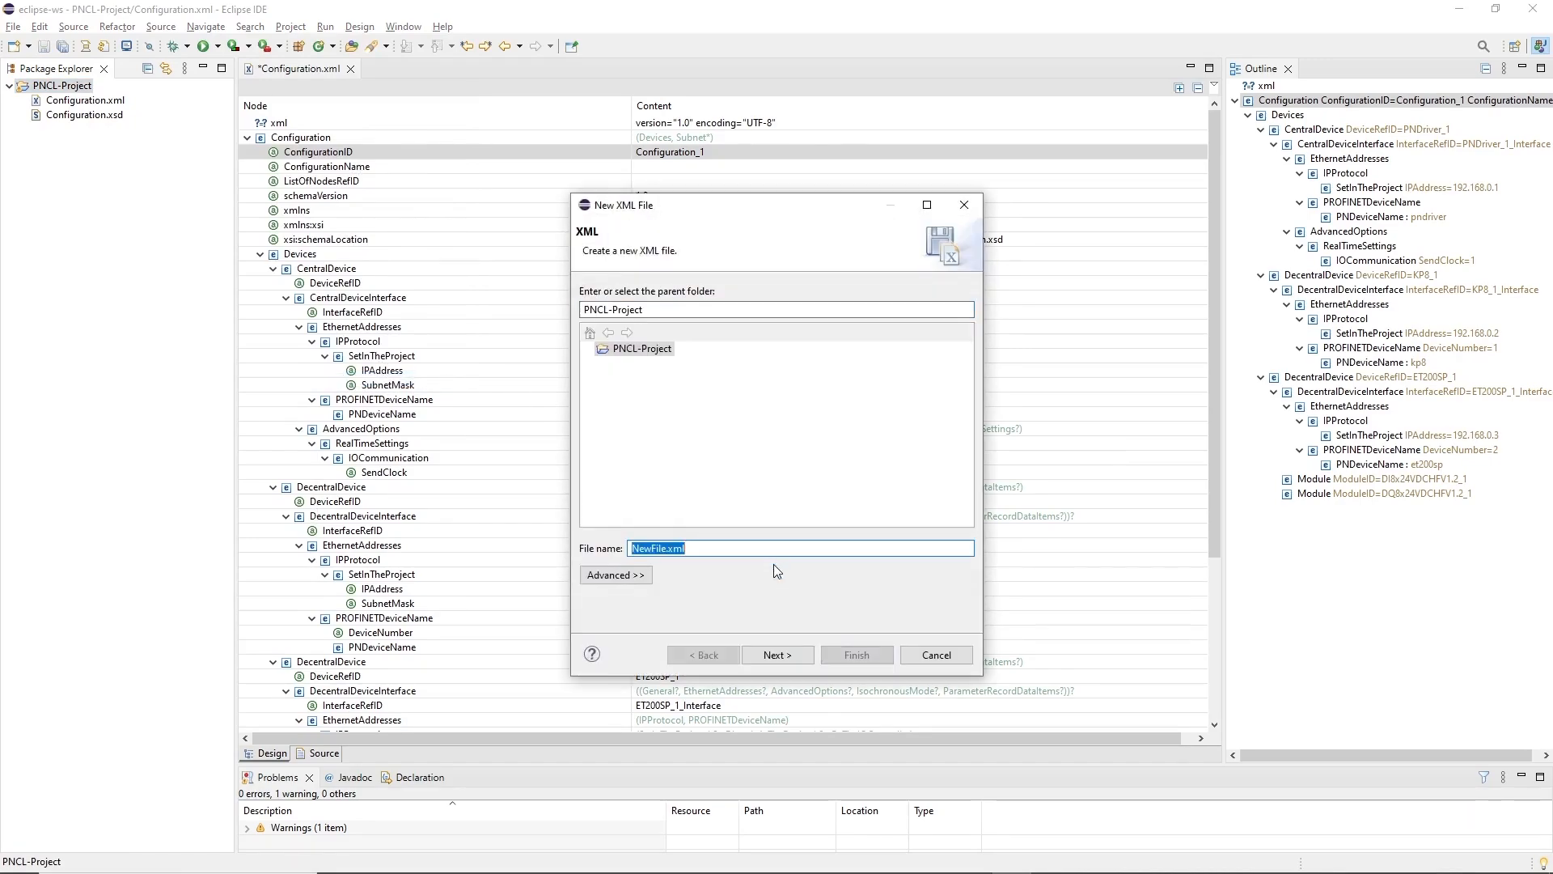
text(ListOfNod)
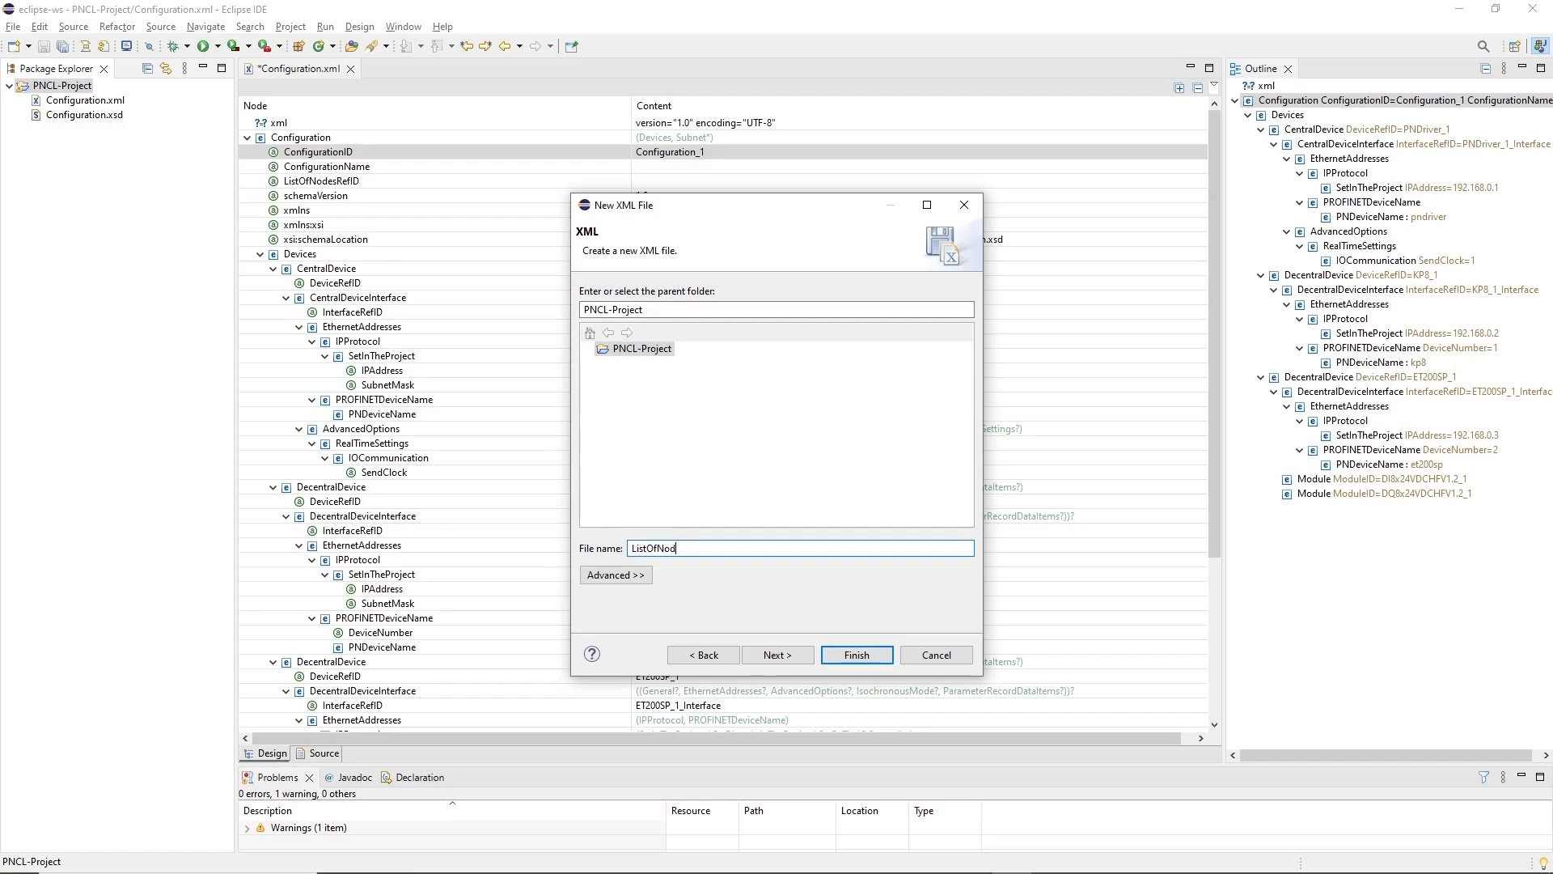
text(es.xml)
click(770, 655)
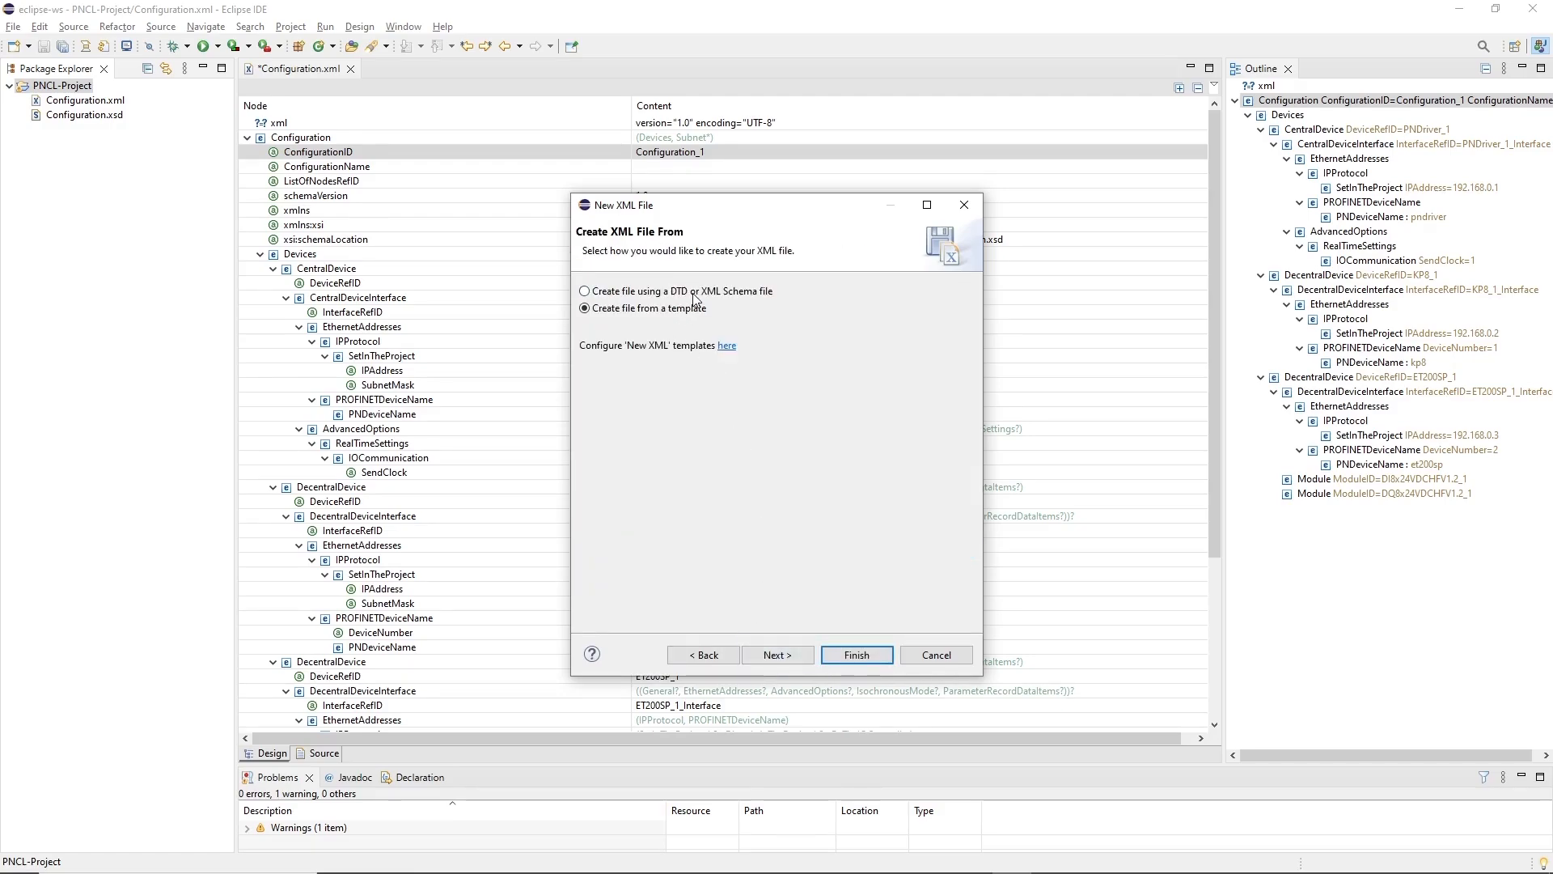
click(777, 654)
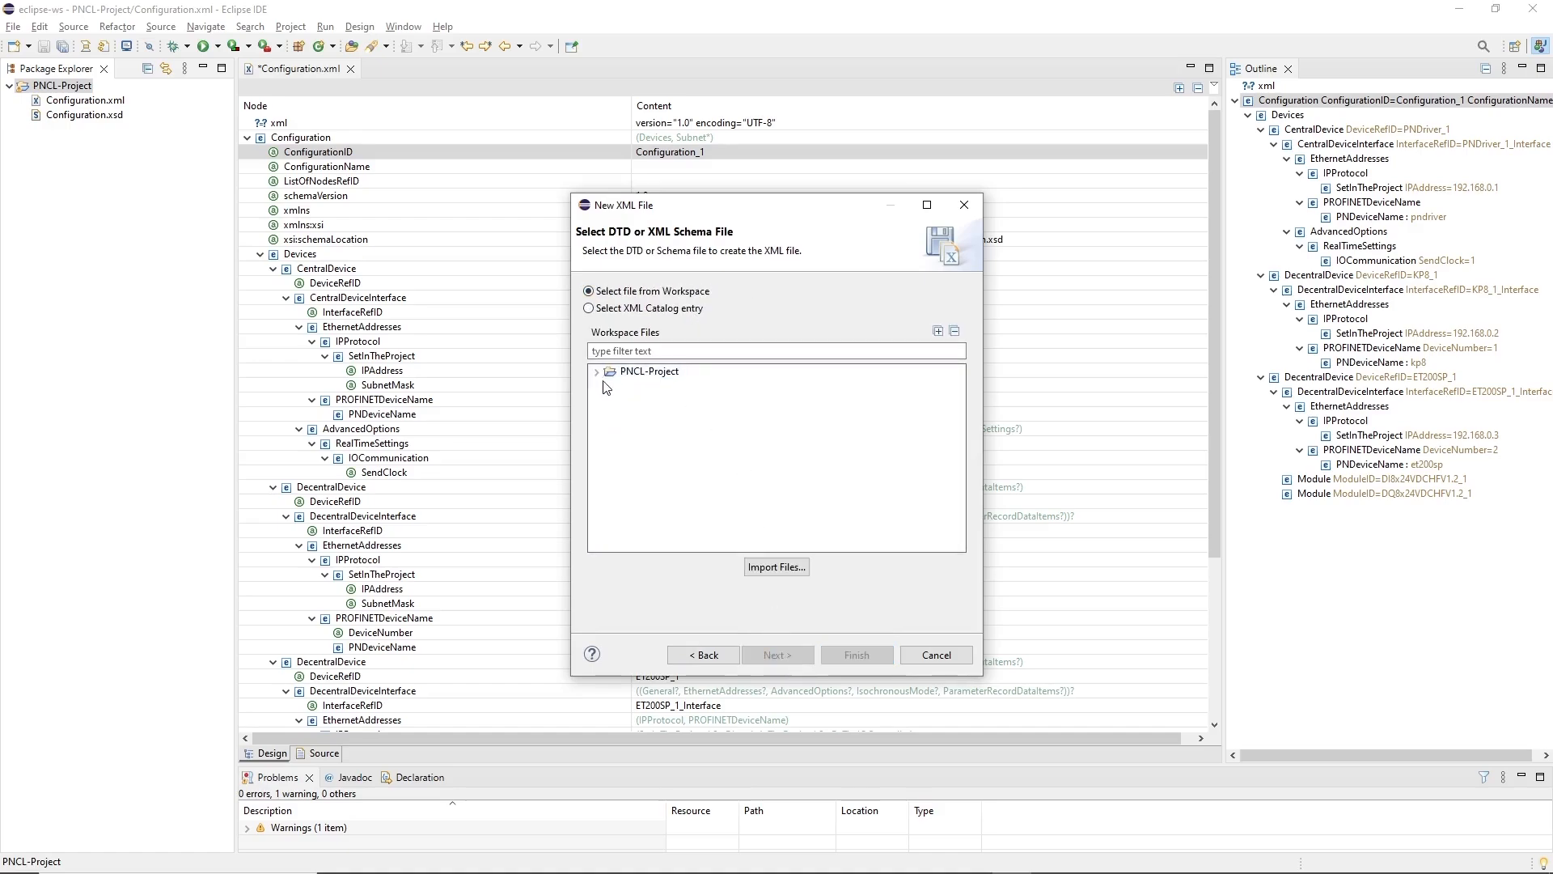
Import ListOfNodes.xsd from the PNConfigLib_Xsd directory into the PNCL-Project folder
click(777, 568)
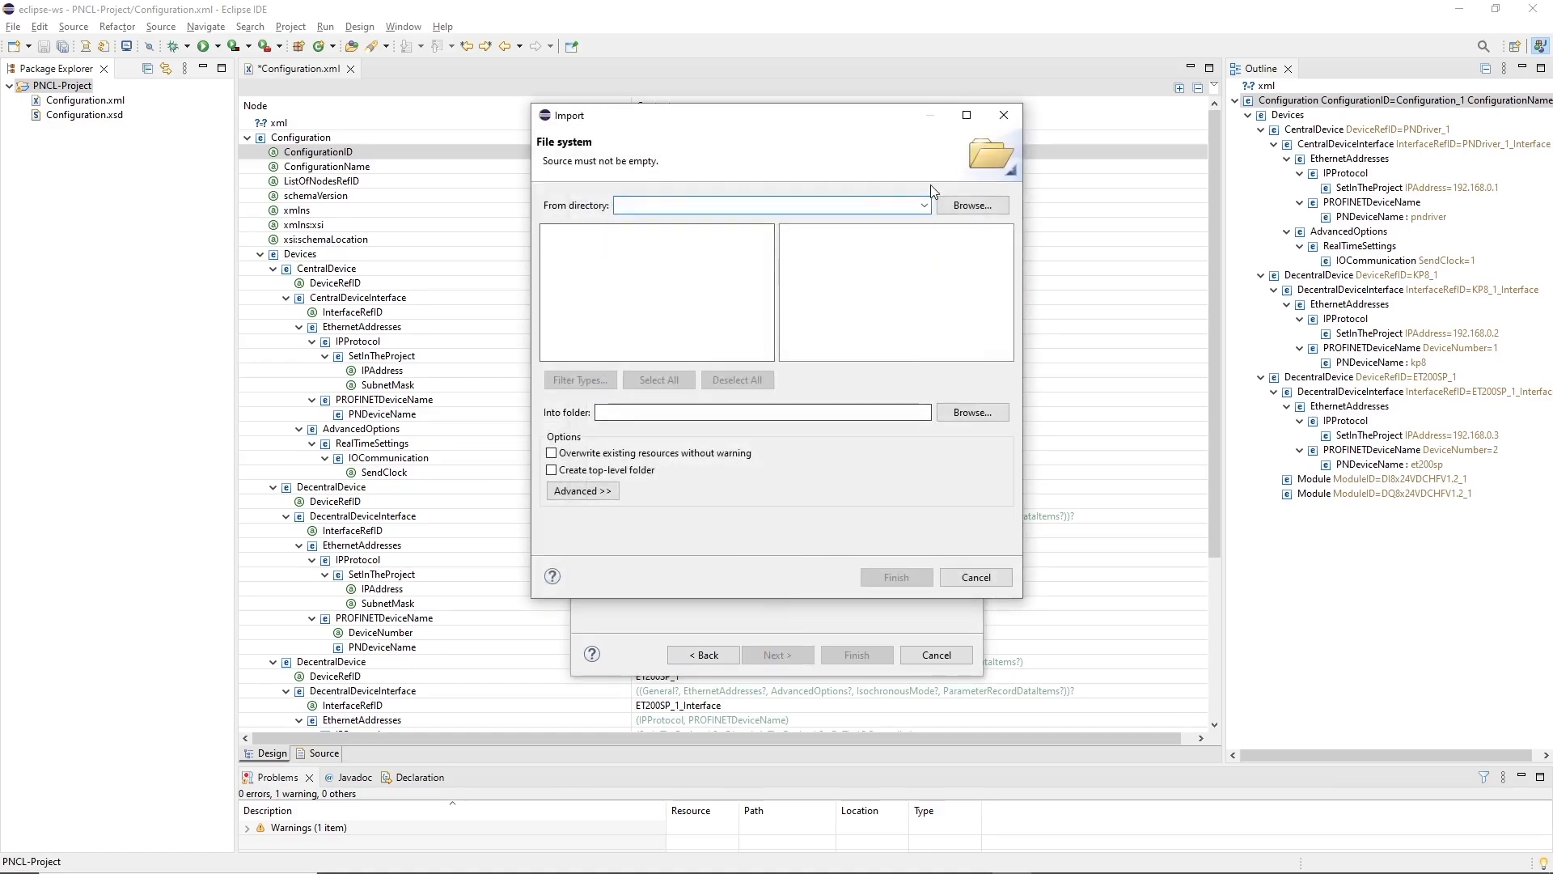
click(924, 205)
click(890, 222)
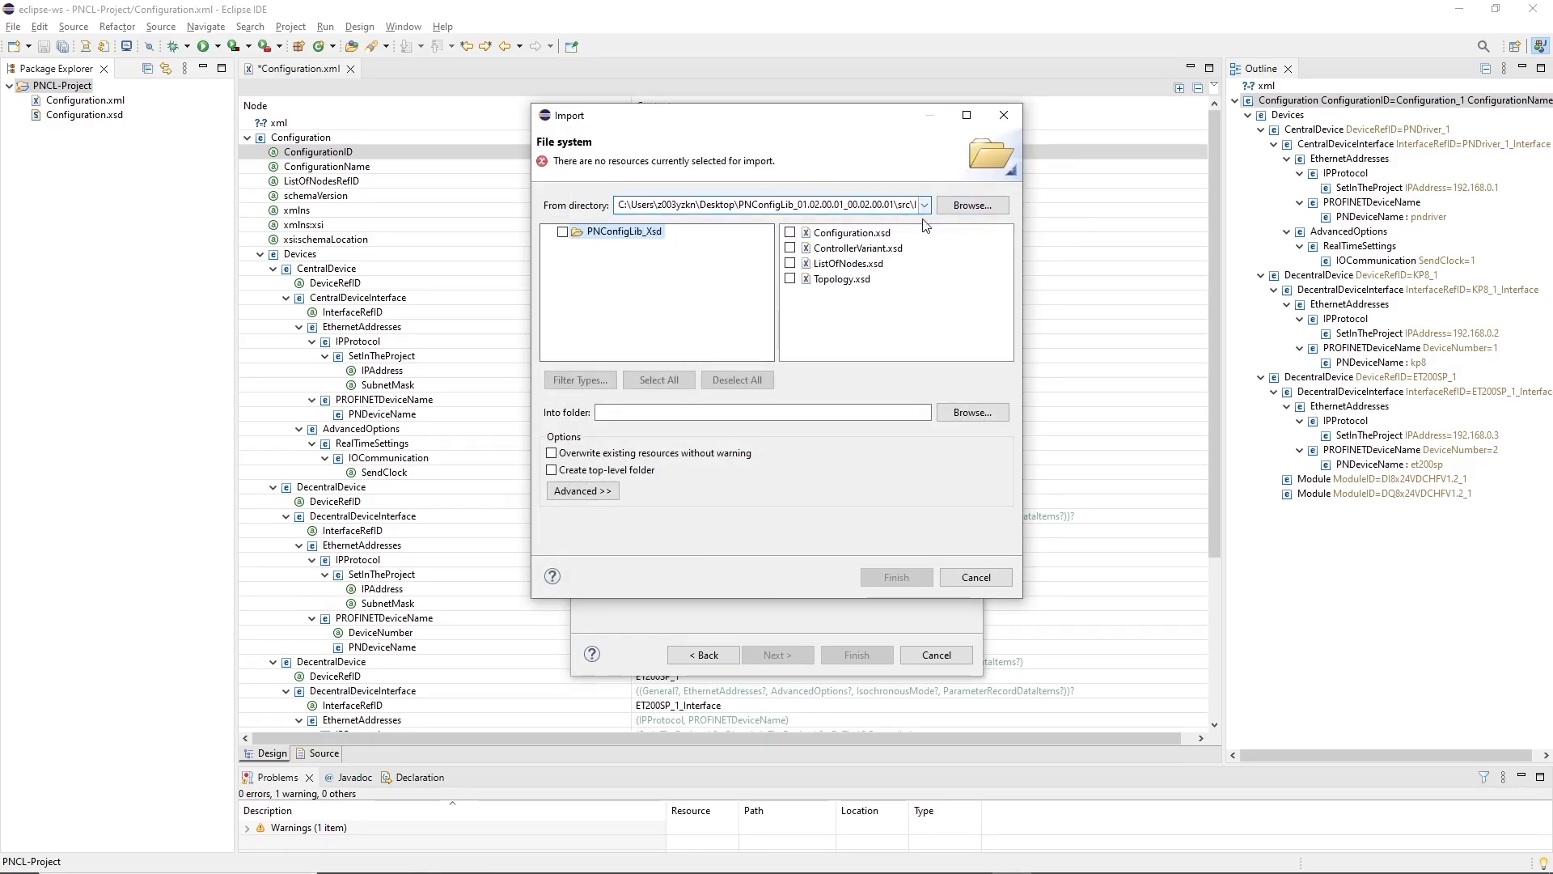
click(791, 264)
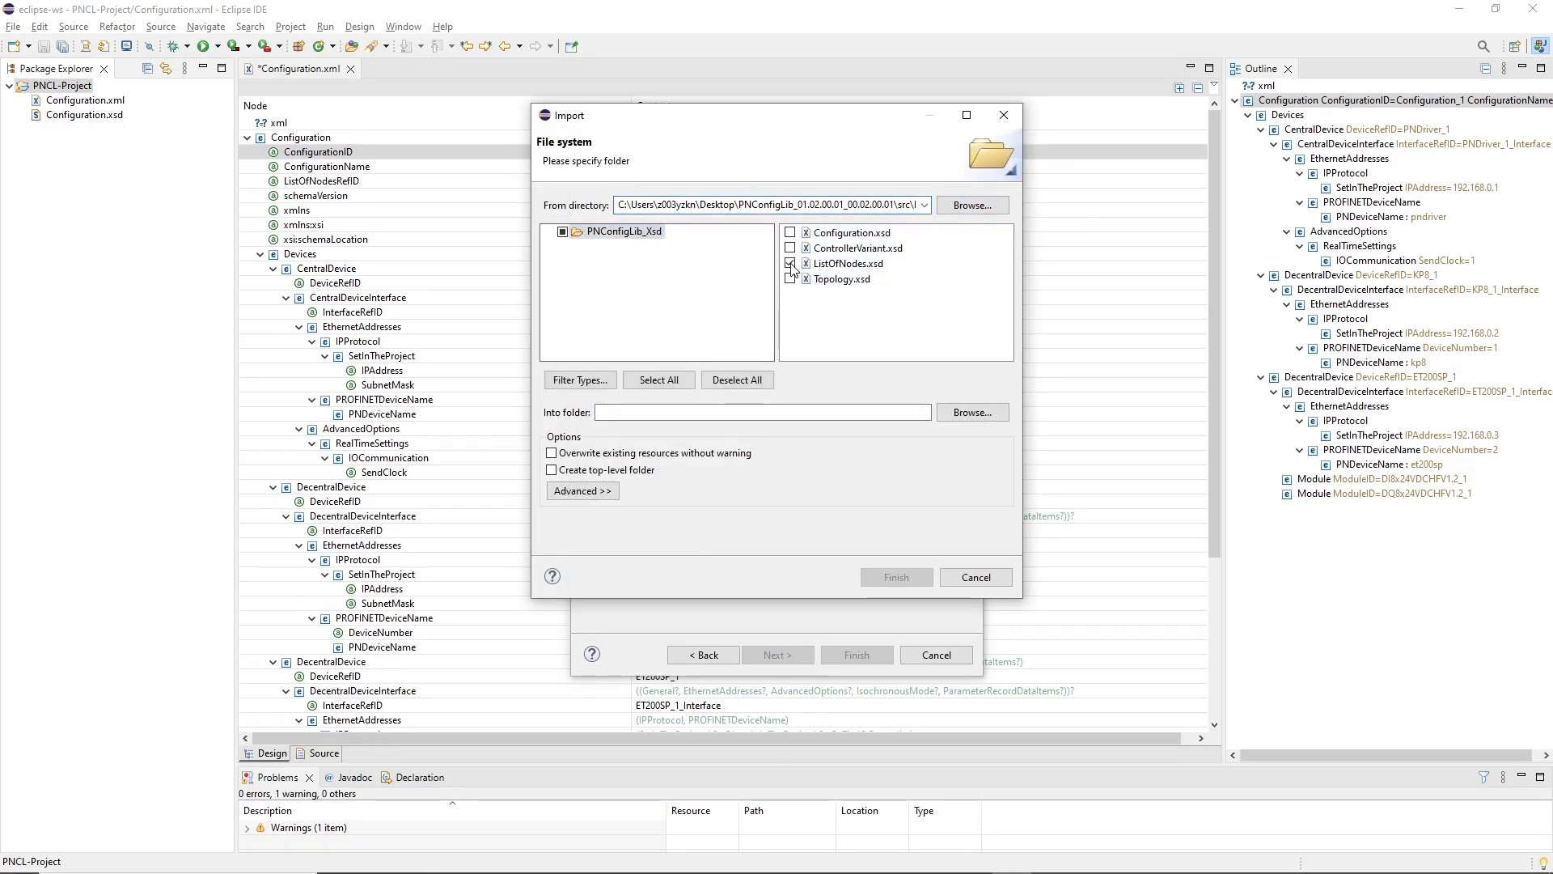
click(945, 414)
click(793, 465)
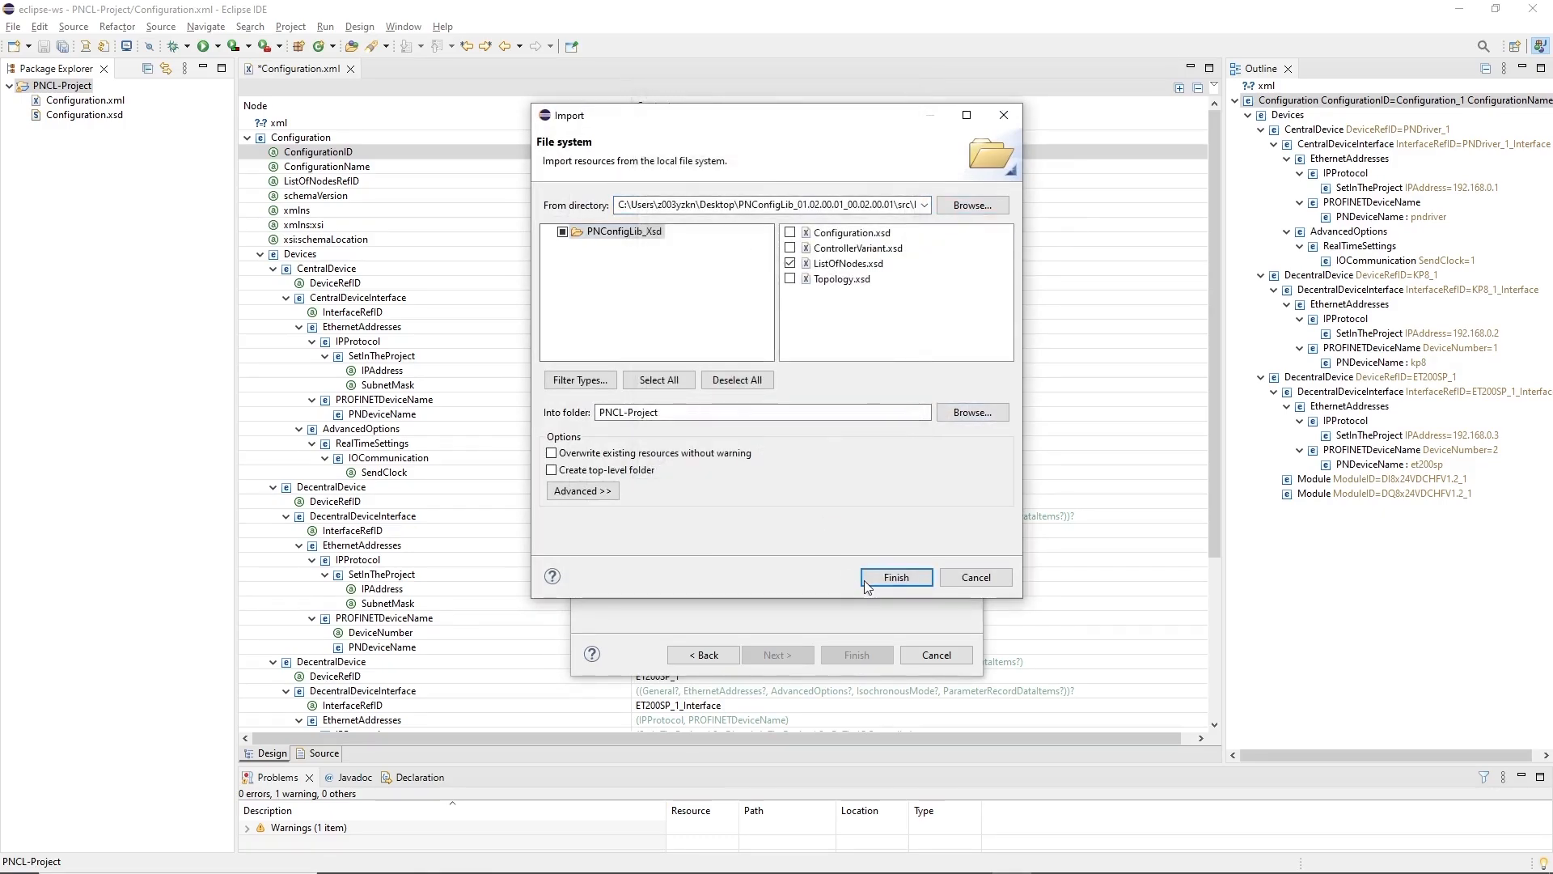
click(897, 577)
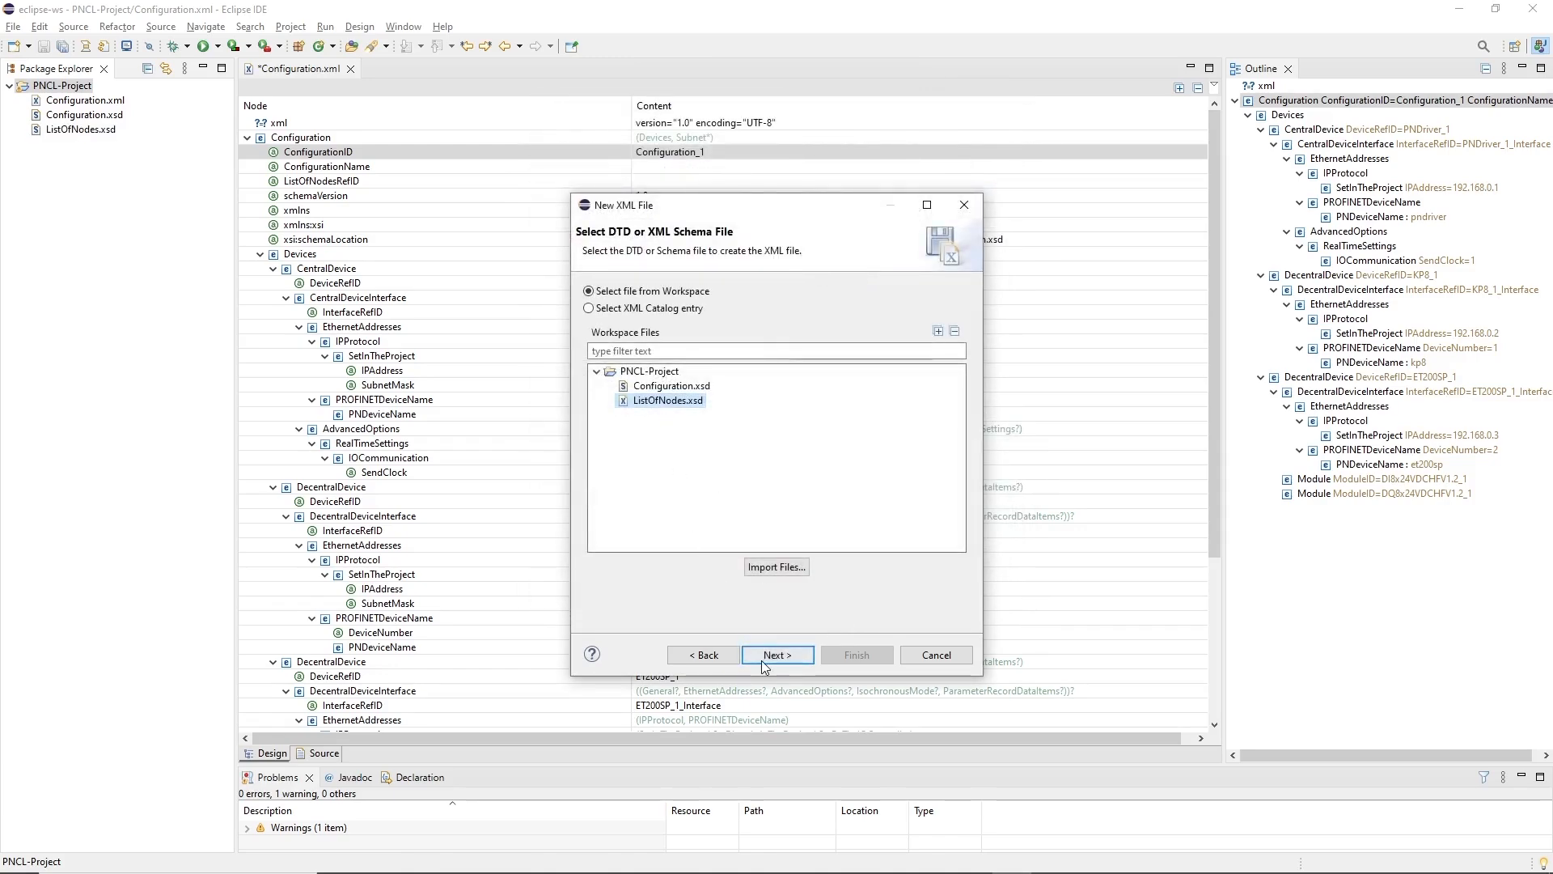
Generate the file from ListOfNodes.xsd with the ListOfNodes root element and no namespace prefix
click(762, 657)
click(865, 489)
click(932, 497)
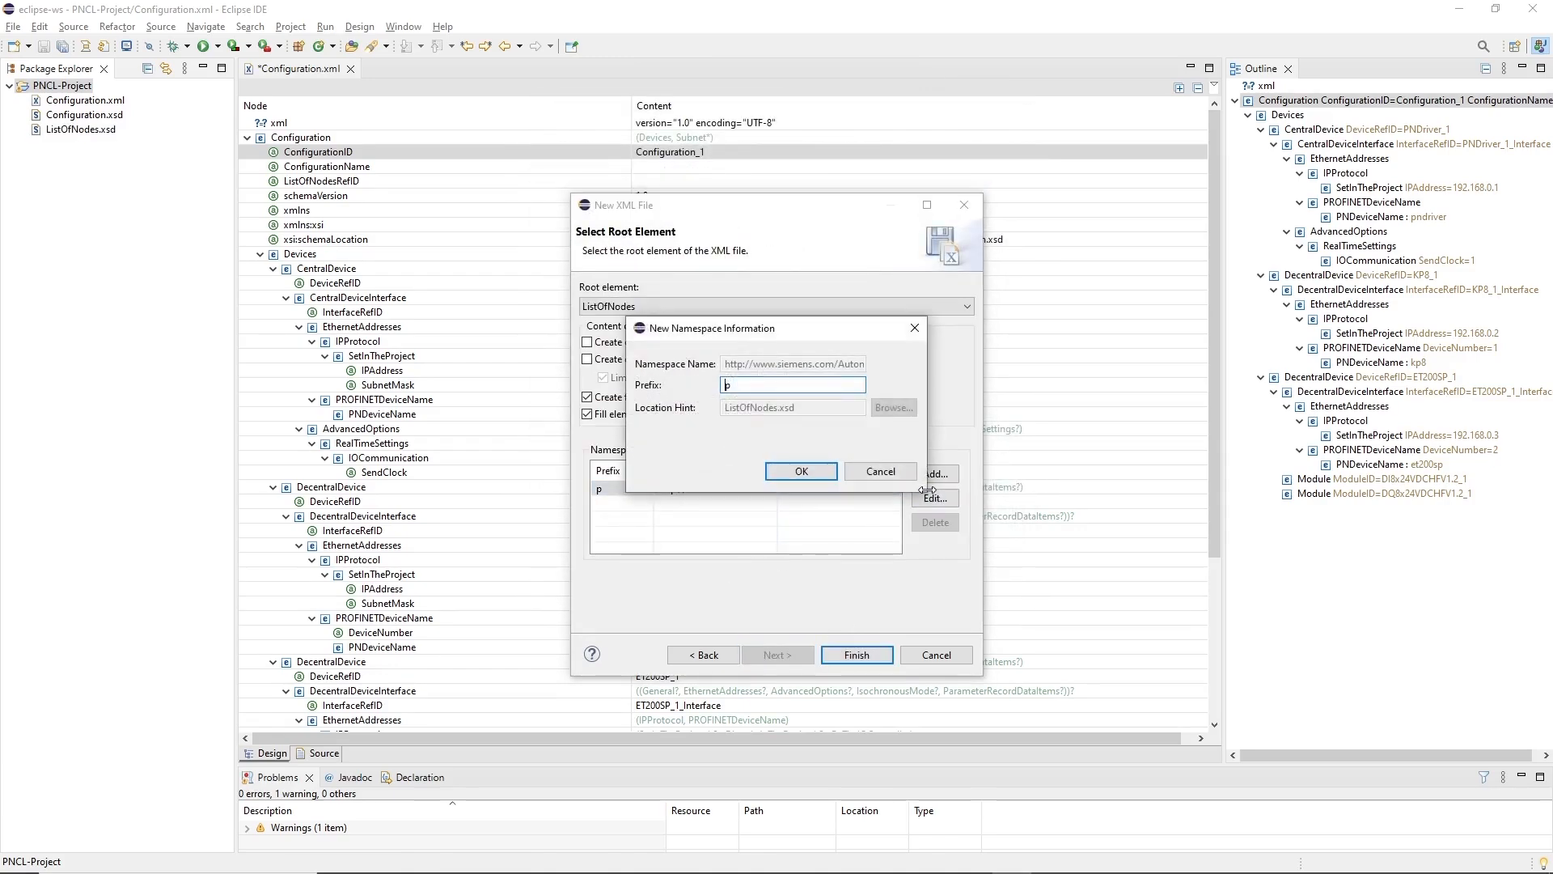
key(BackSpace)
click(801, 471)
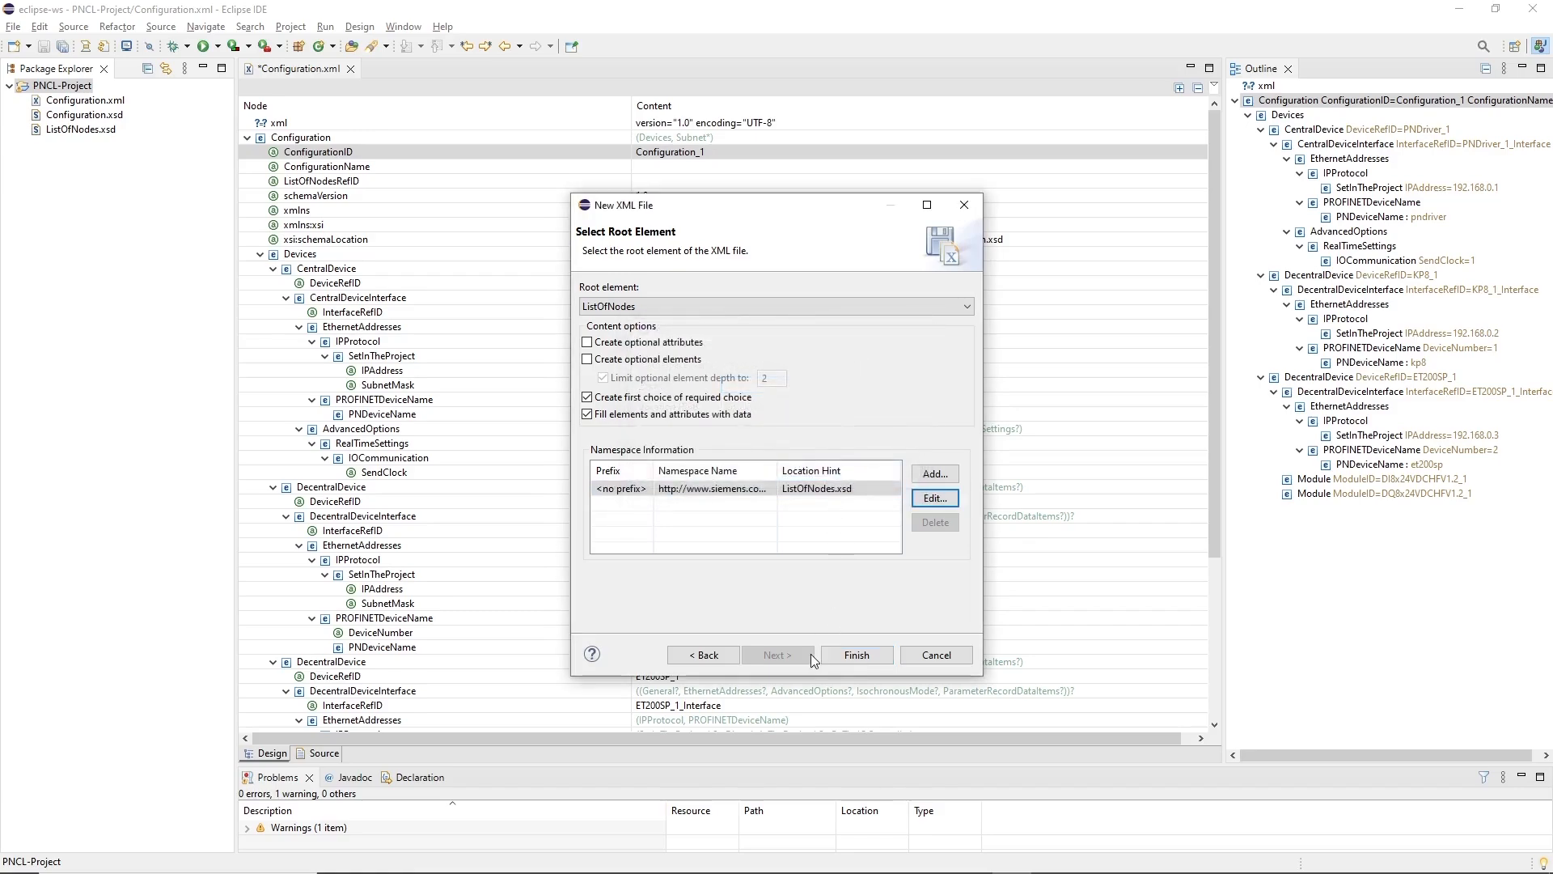
click(856, 656)
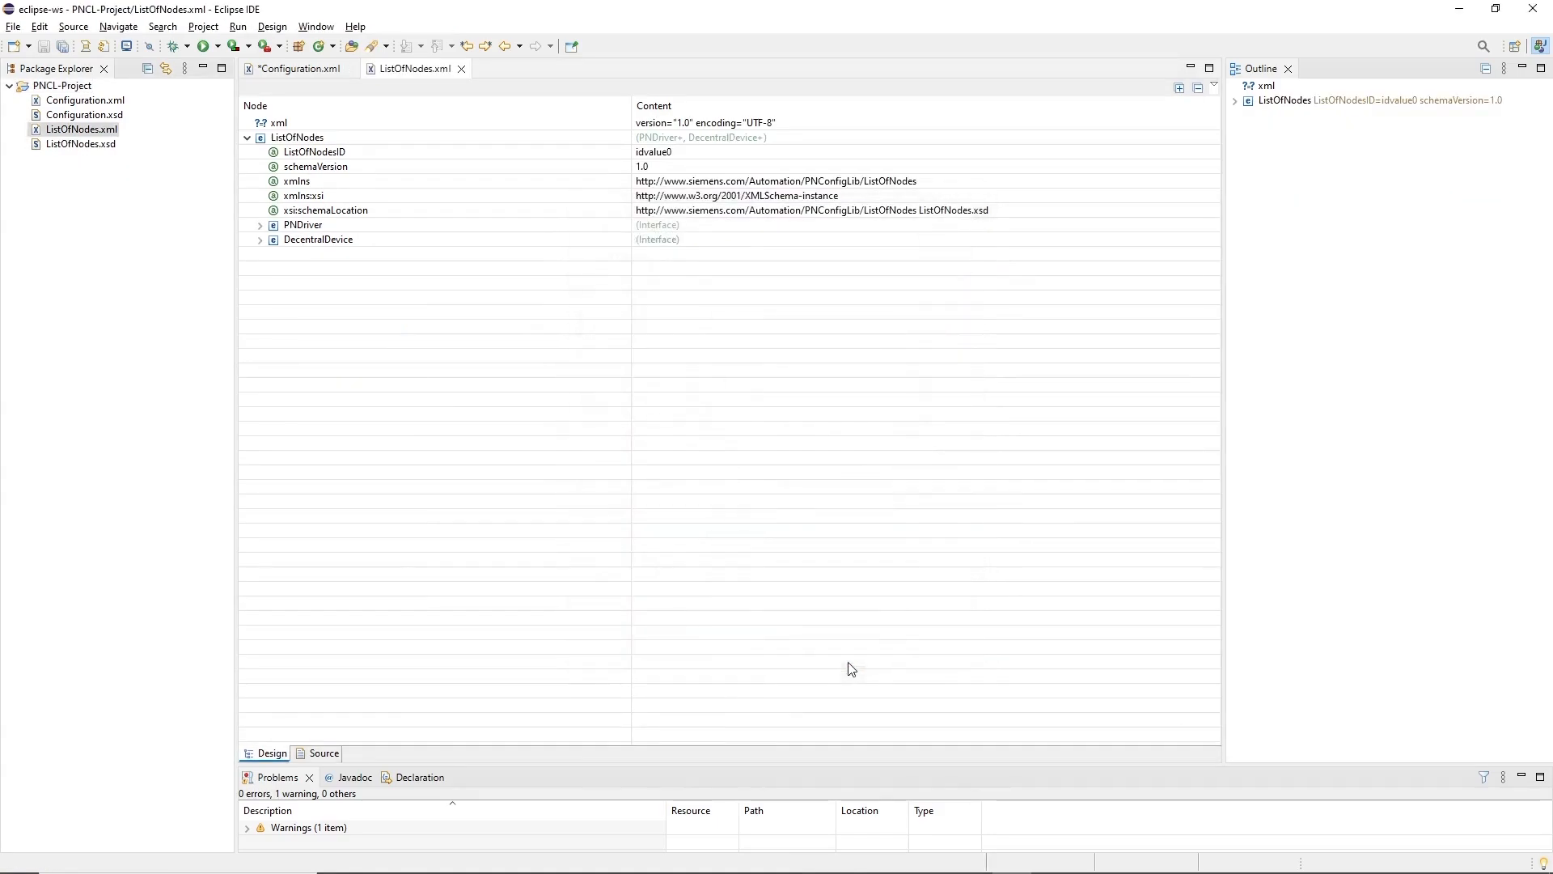
Expand the PNDriver element and its Interface child in ListOfNodes.xml
click(76, 148)
click(73, 132)
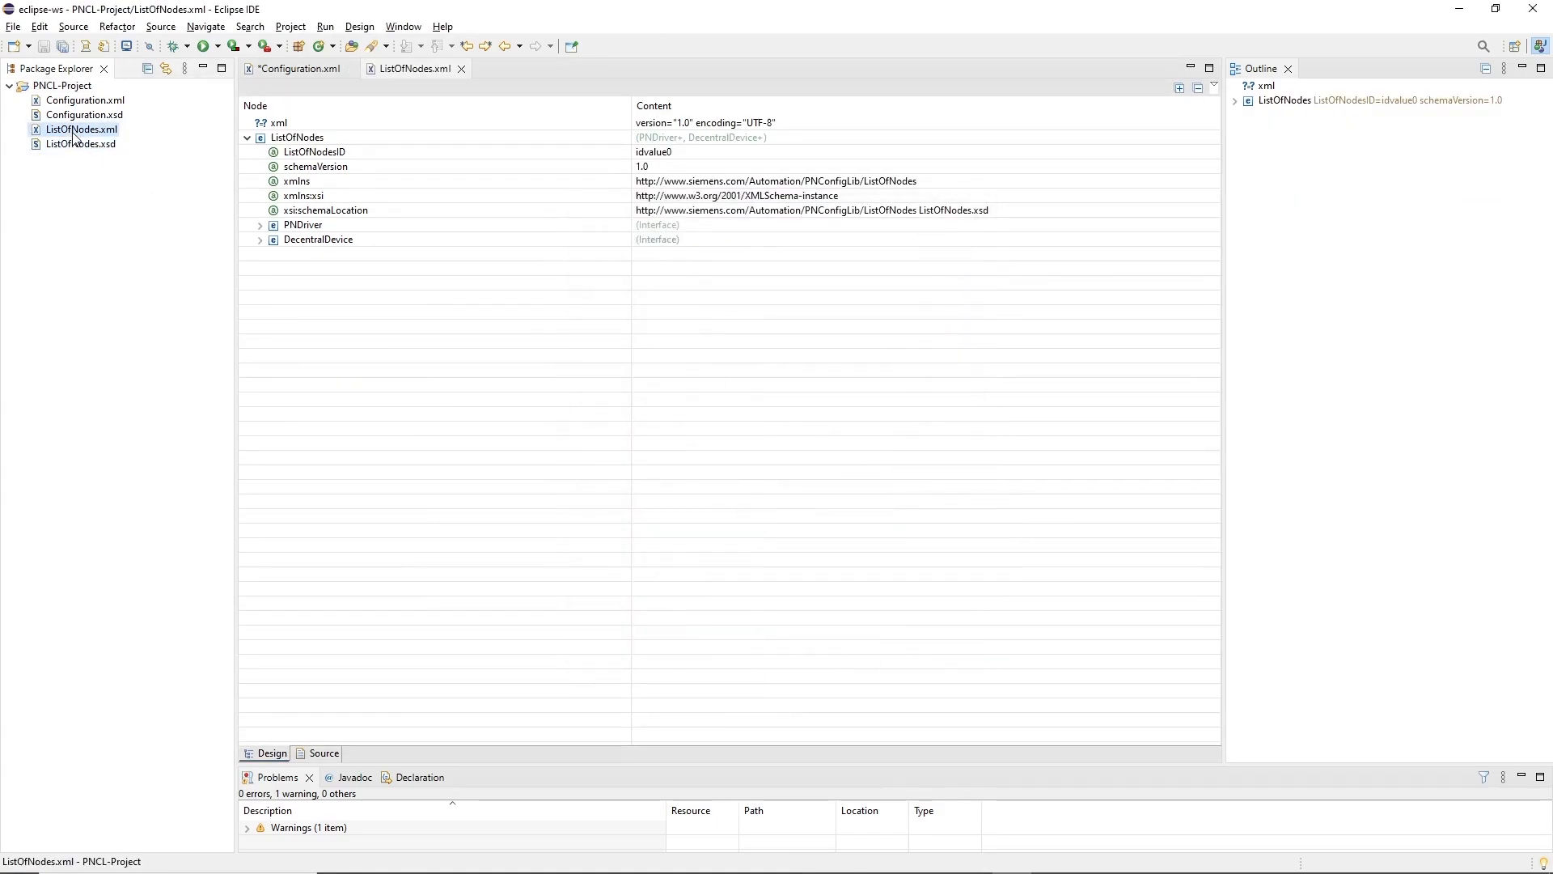
click(260, 225)
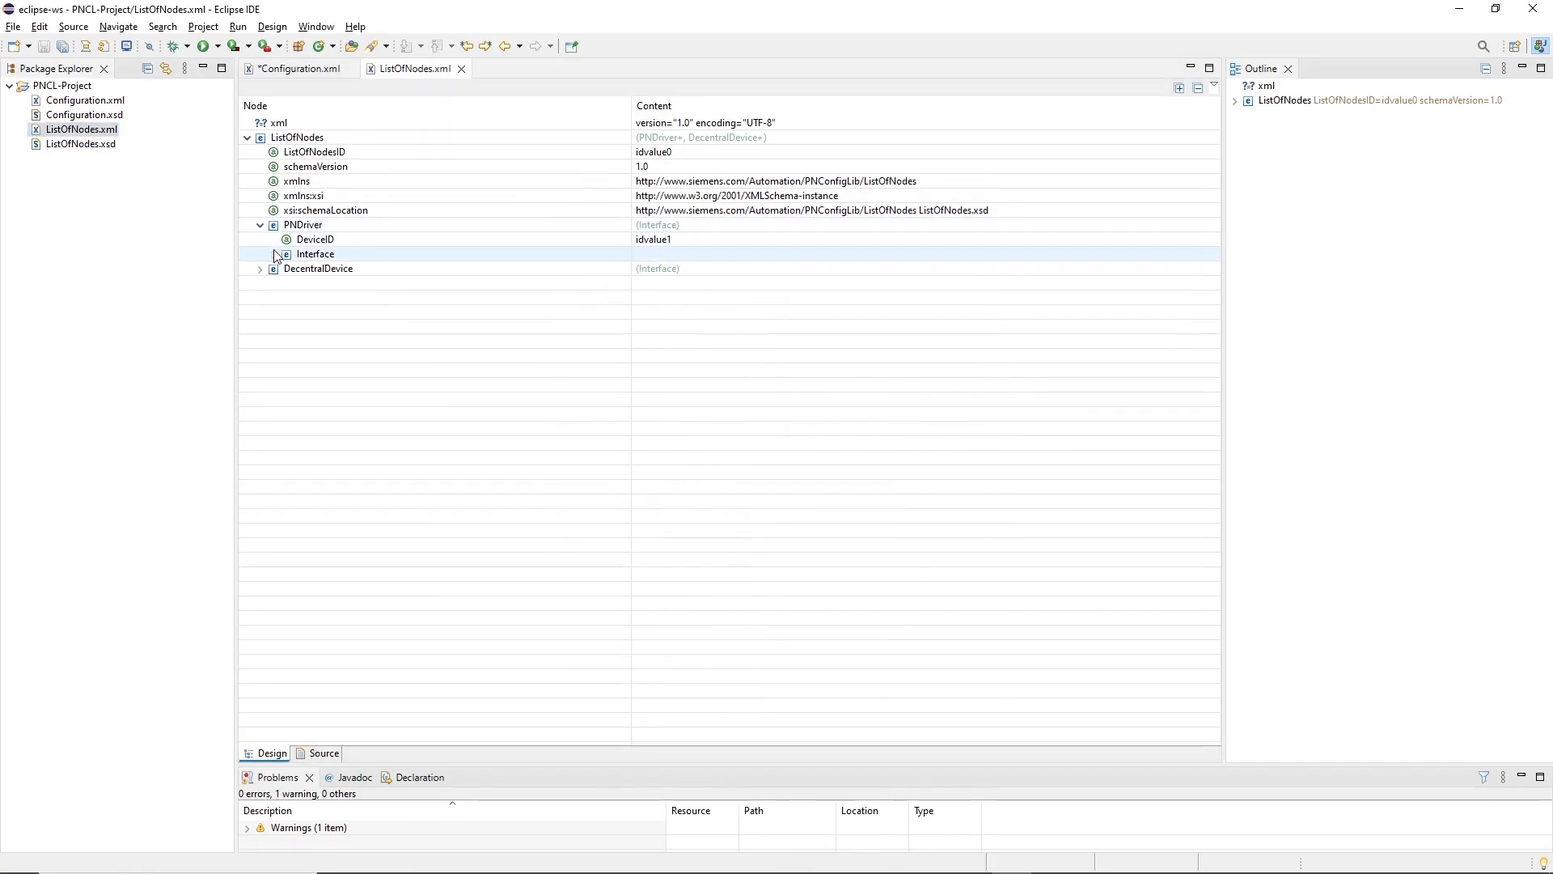
click(274, 255)
Set the PNDriver Interface's InterfaceType to IoT20x0
click(1158, 289)
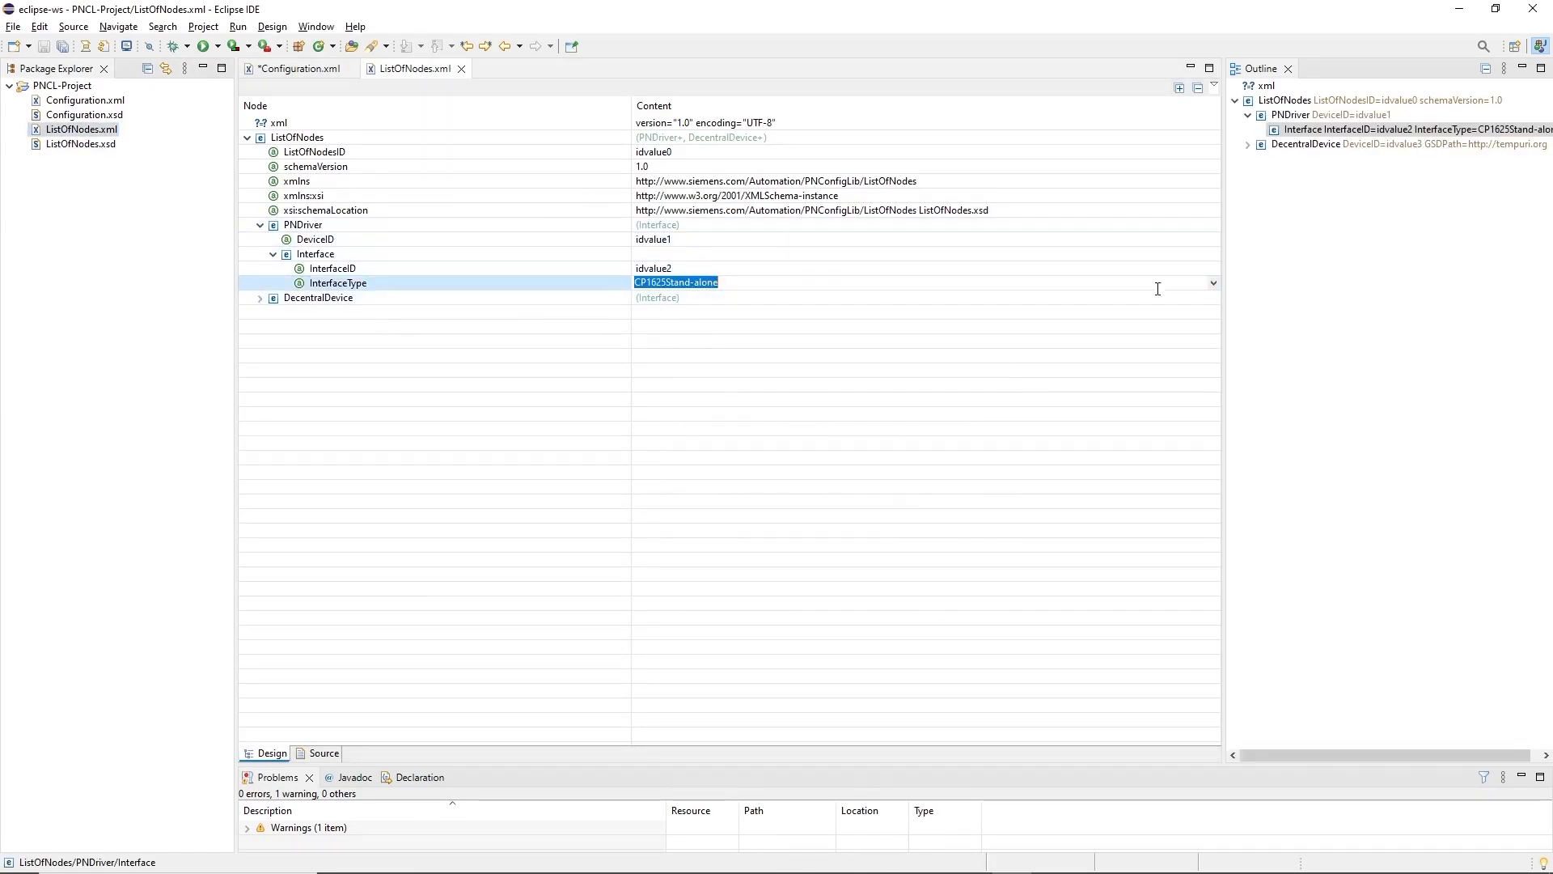
click(1213, 284)
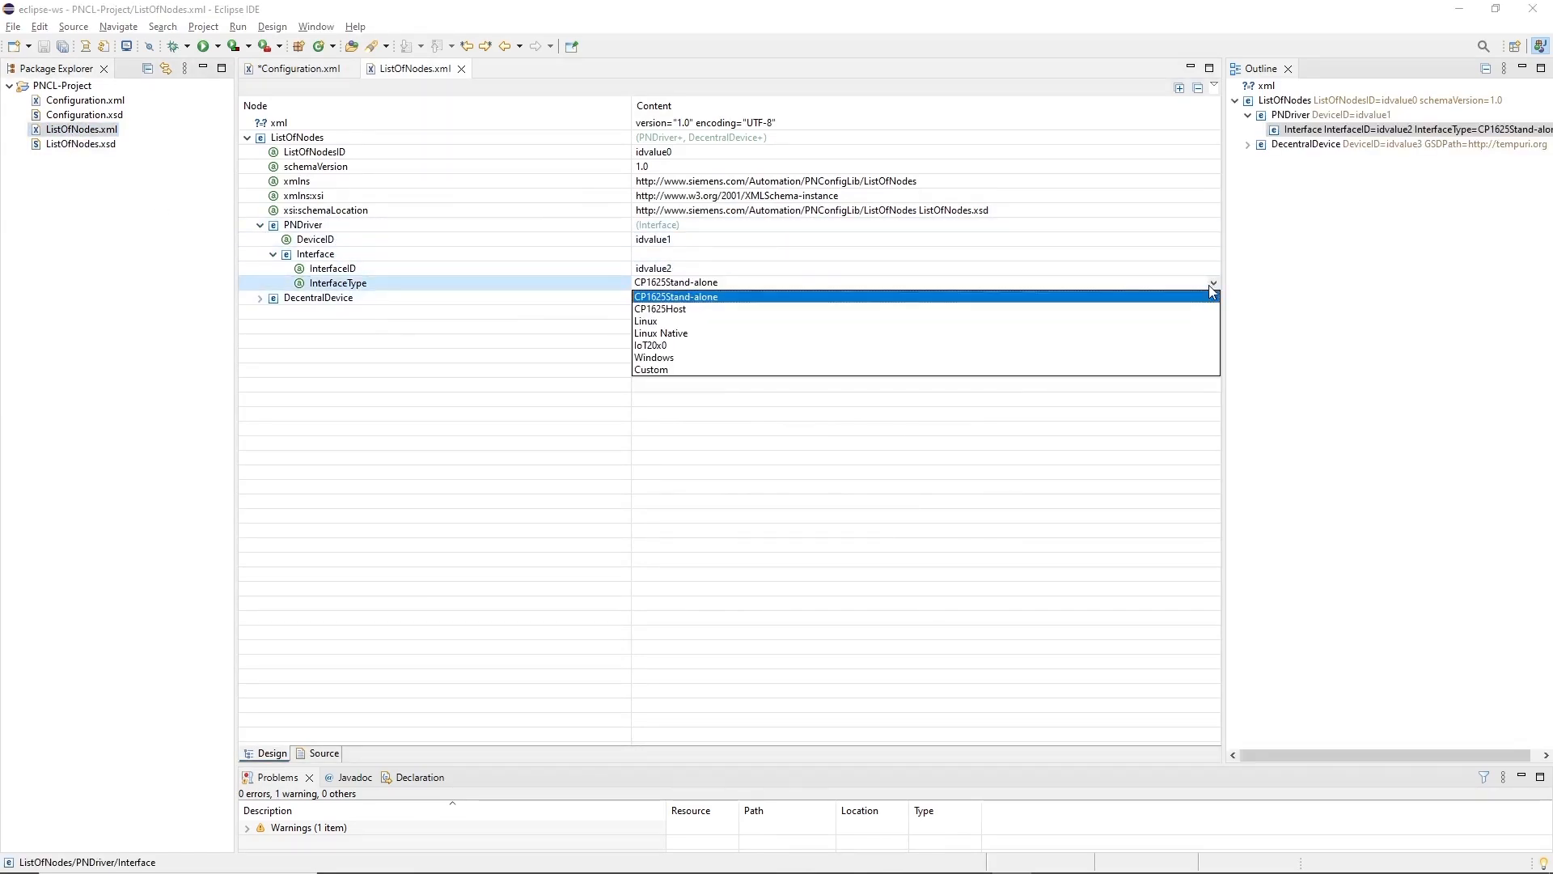
click(727, 346)
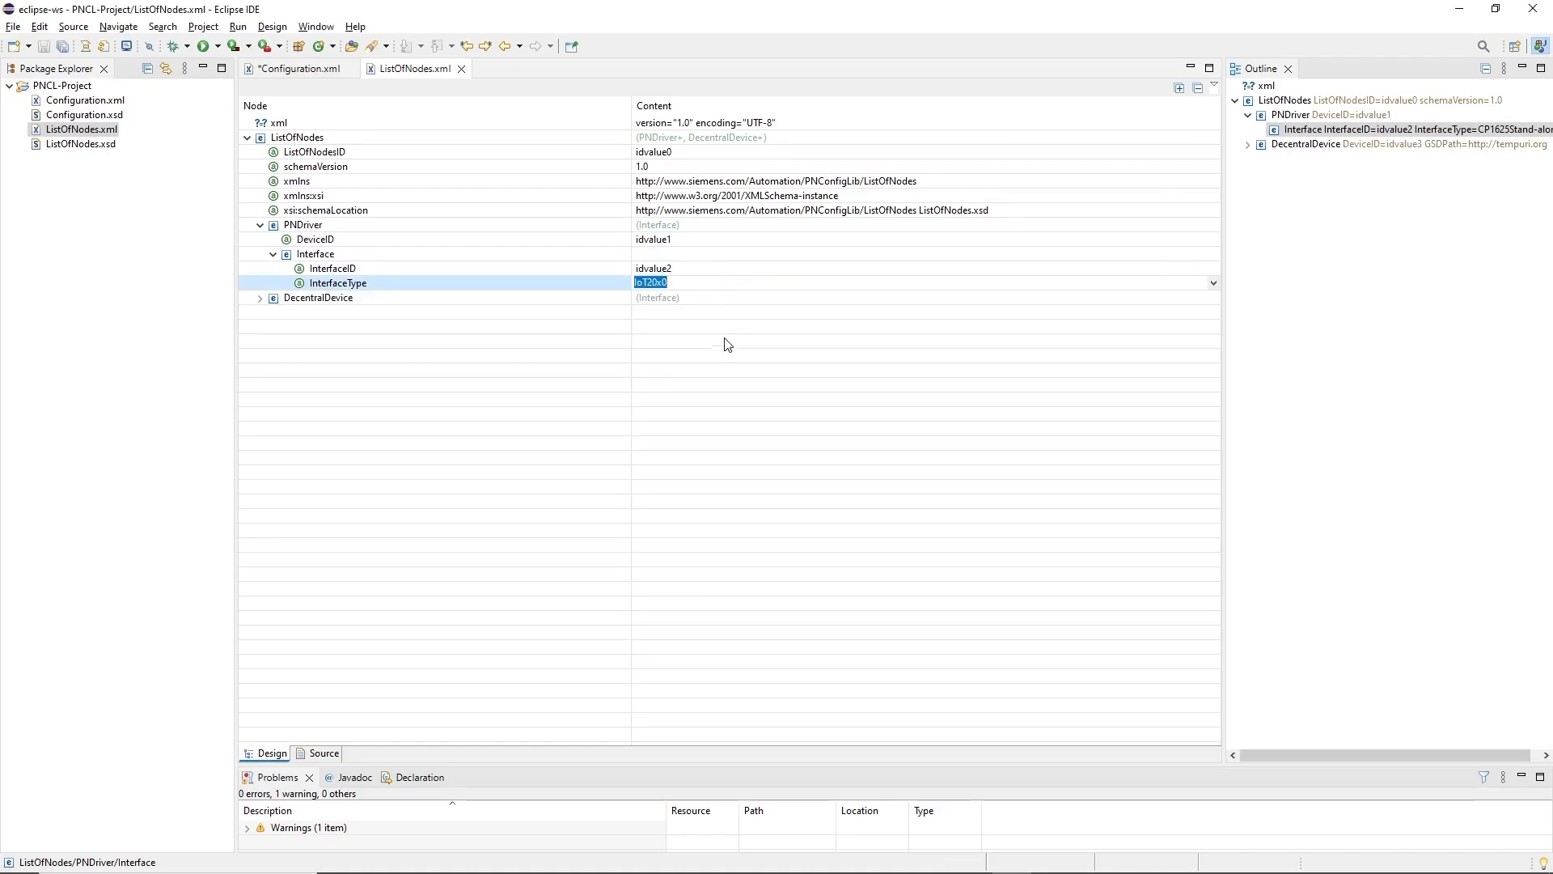
Set the PNDriver Interface's InterfaceType to Linux Native
click(1212, 282)
click(1211, 283)
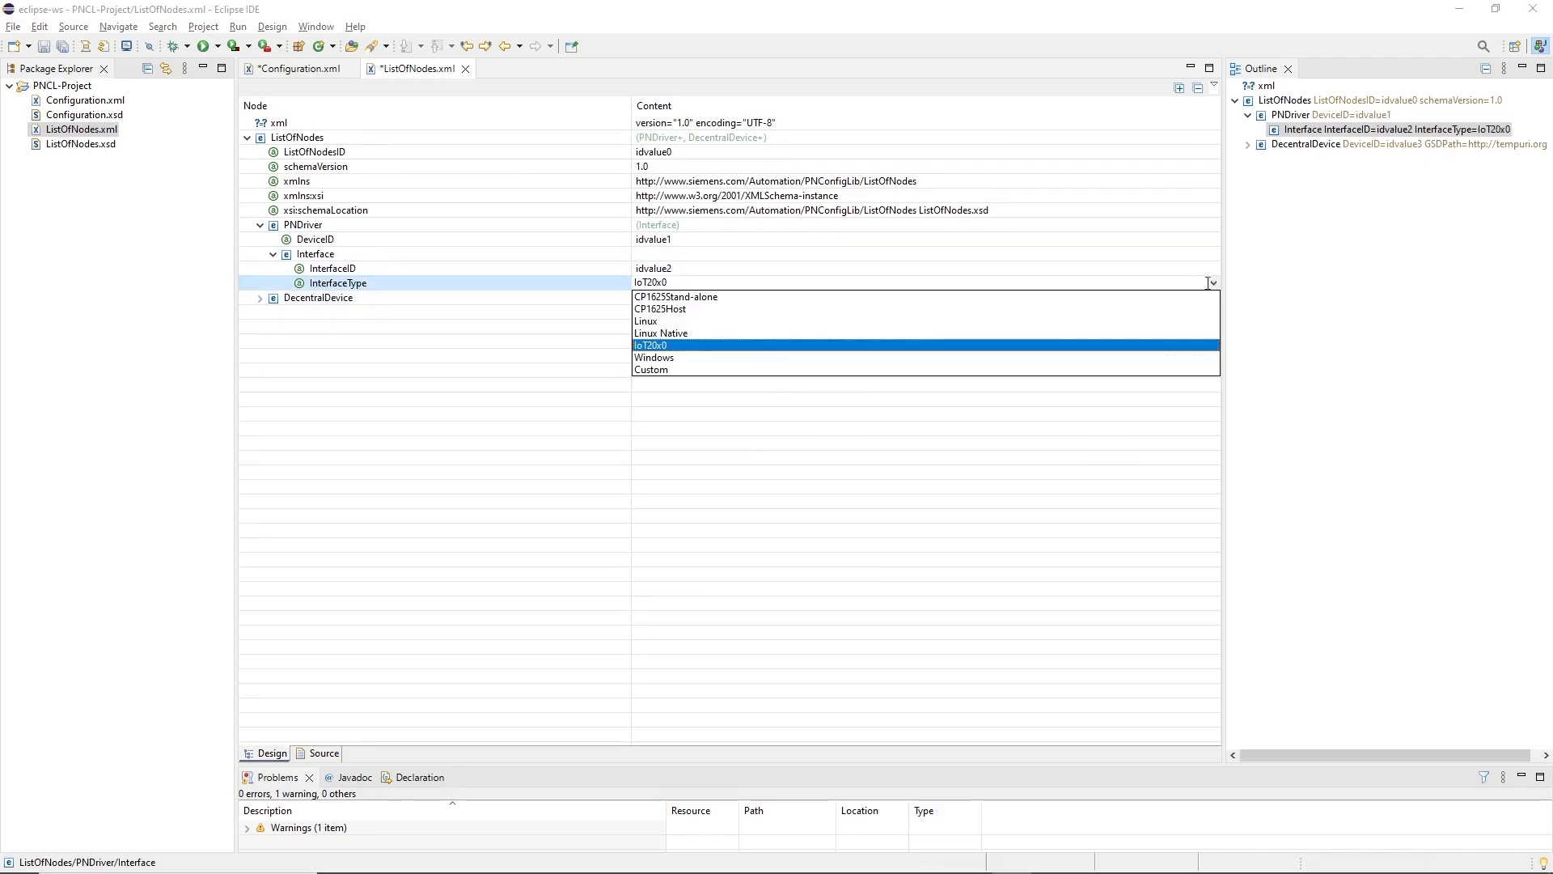
click(690, 332)
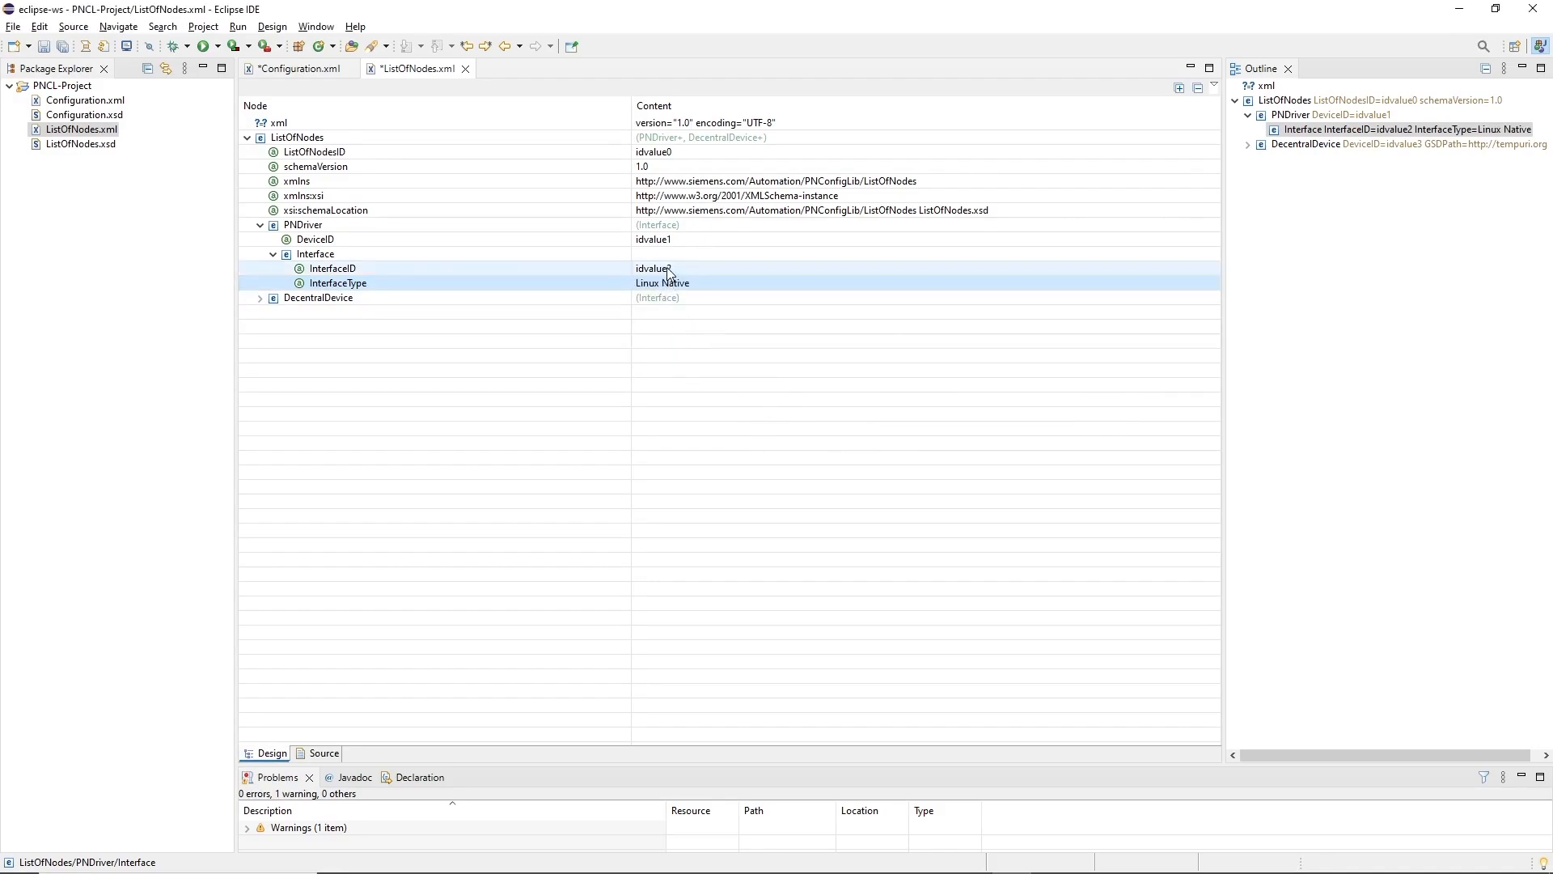
In ListOfNodes.xml, set the PNDriver's DeviceID to PNDriver_1, copied from Configuration.xml, and its Interface's InterfaceID to PNDriver_1_Interface
double_click(84, 101)
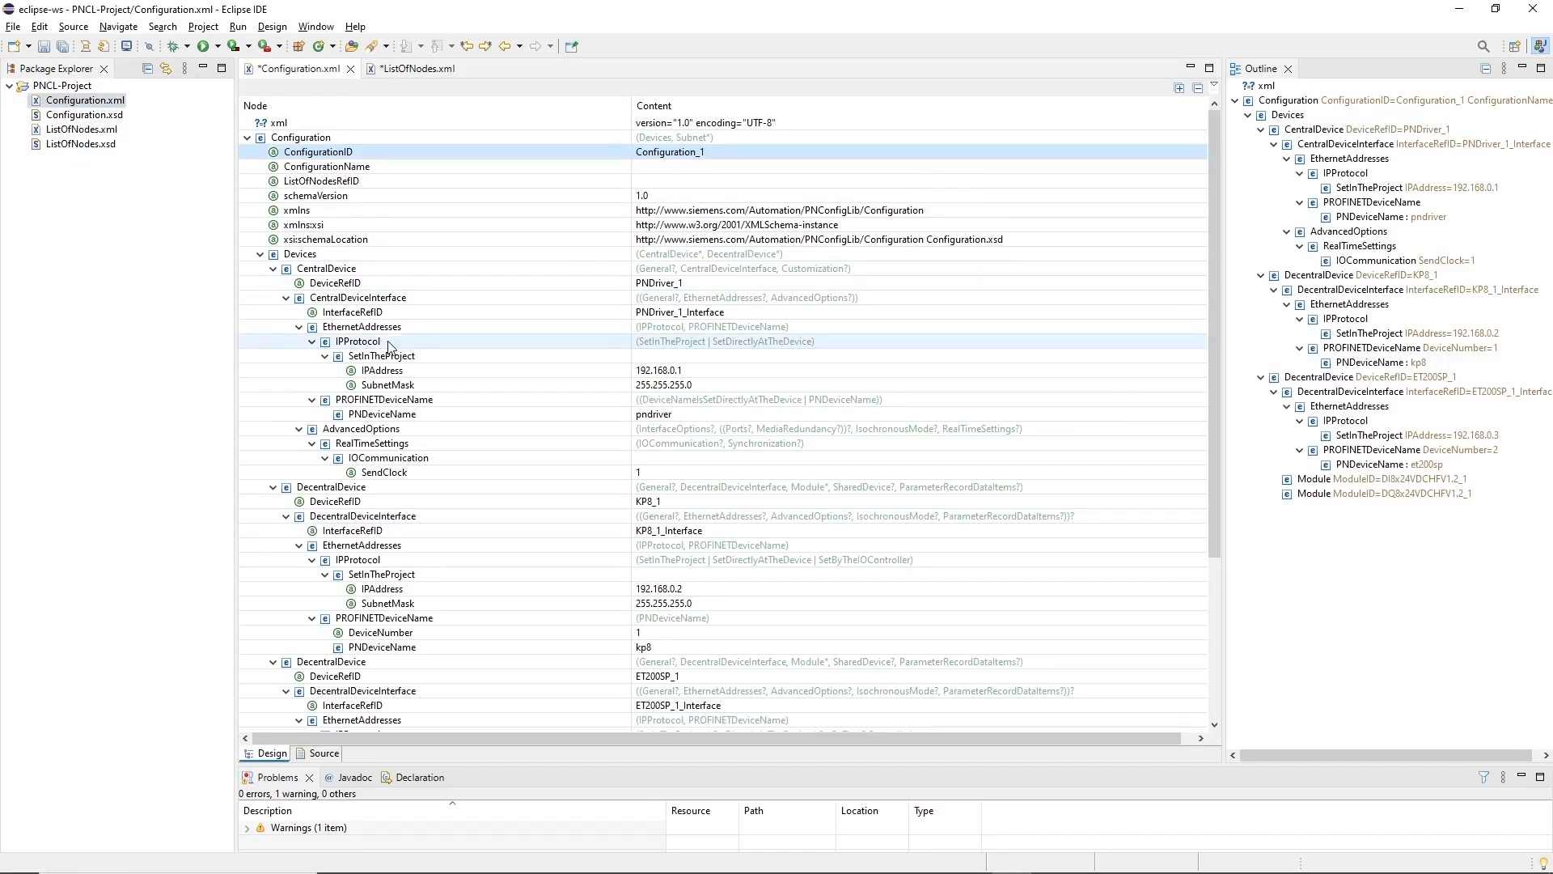
click(664, 313)
click(662, 283)
key(ctrl+c)
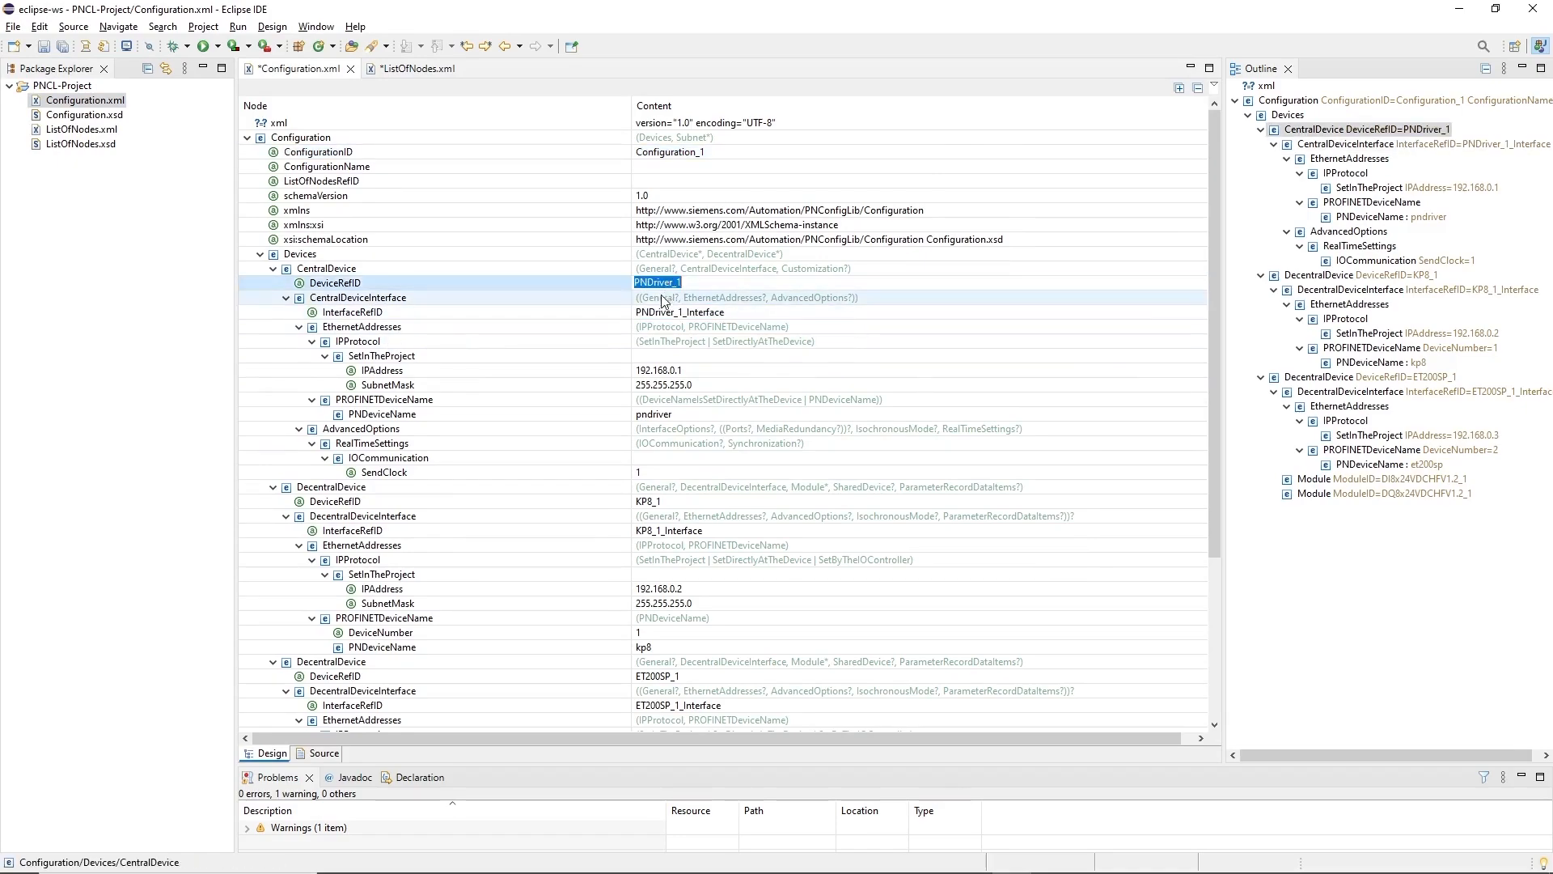
click(87, 130)
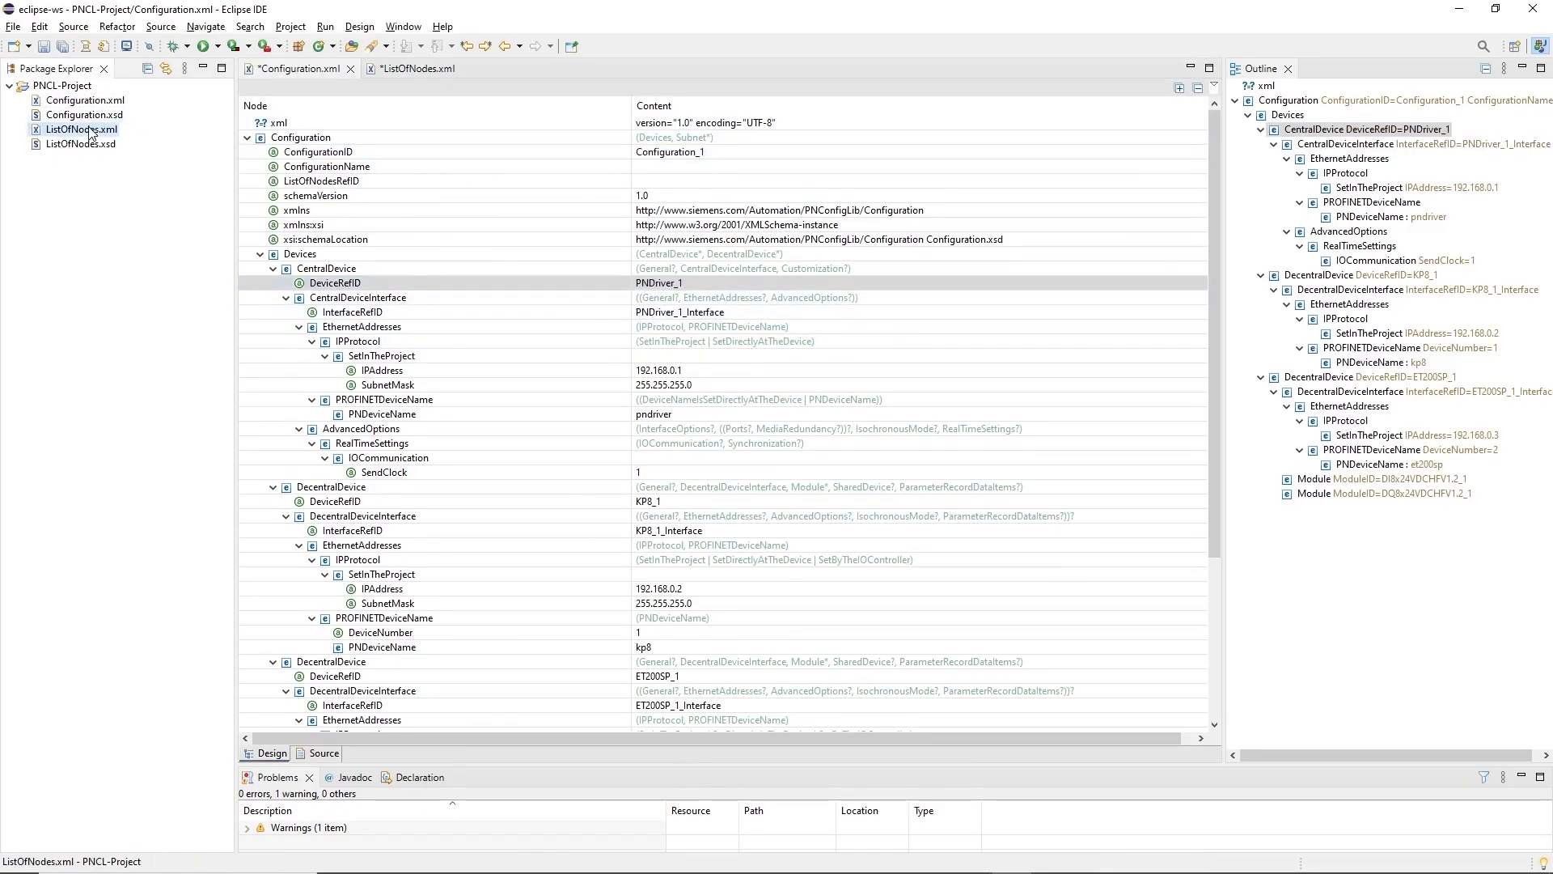
double_click(89, 131)
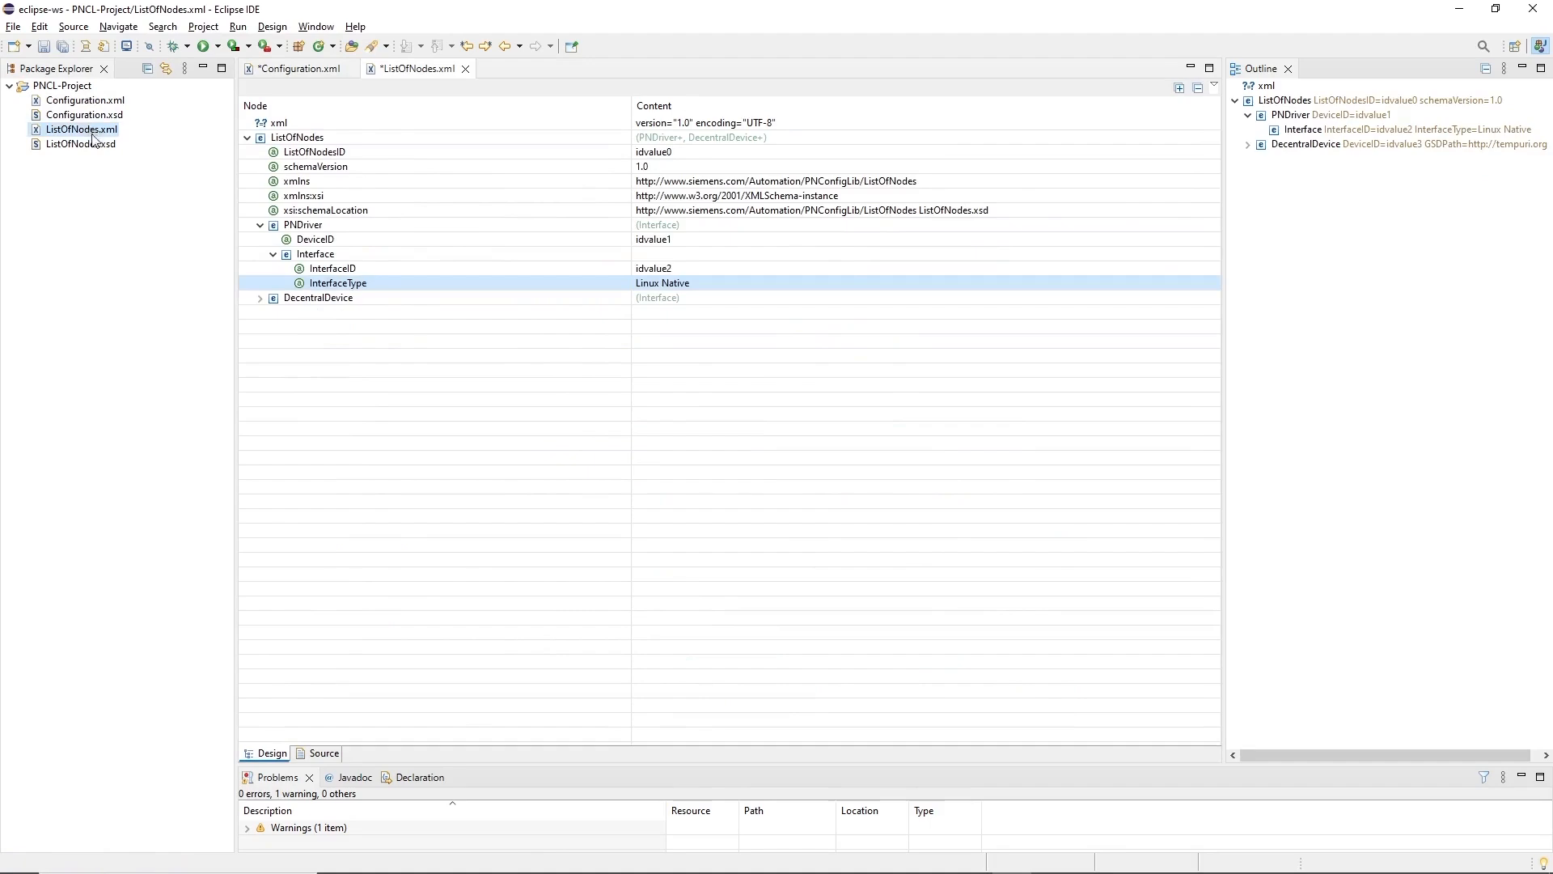
click(673, 240)
key(ctrl+v)
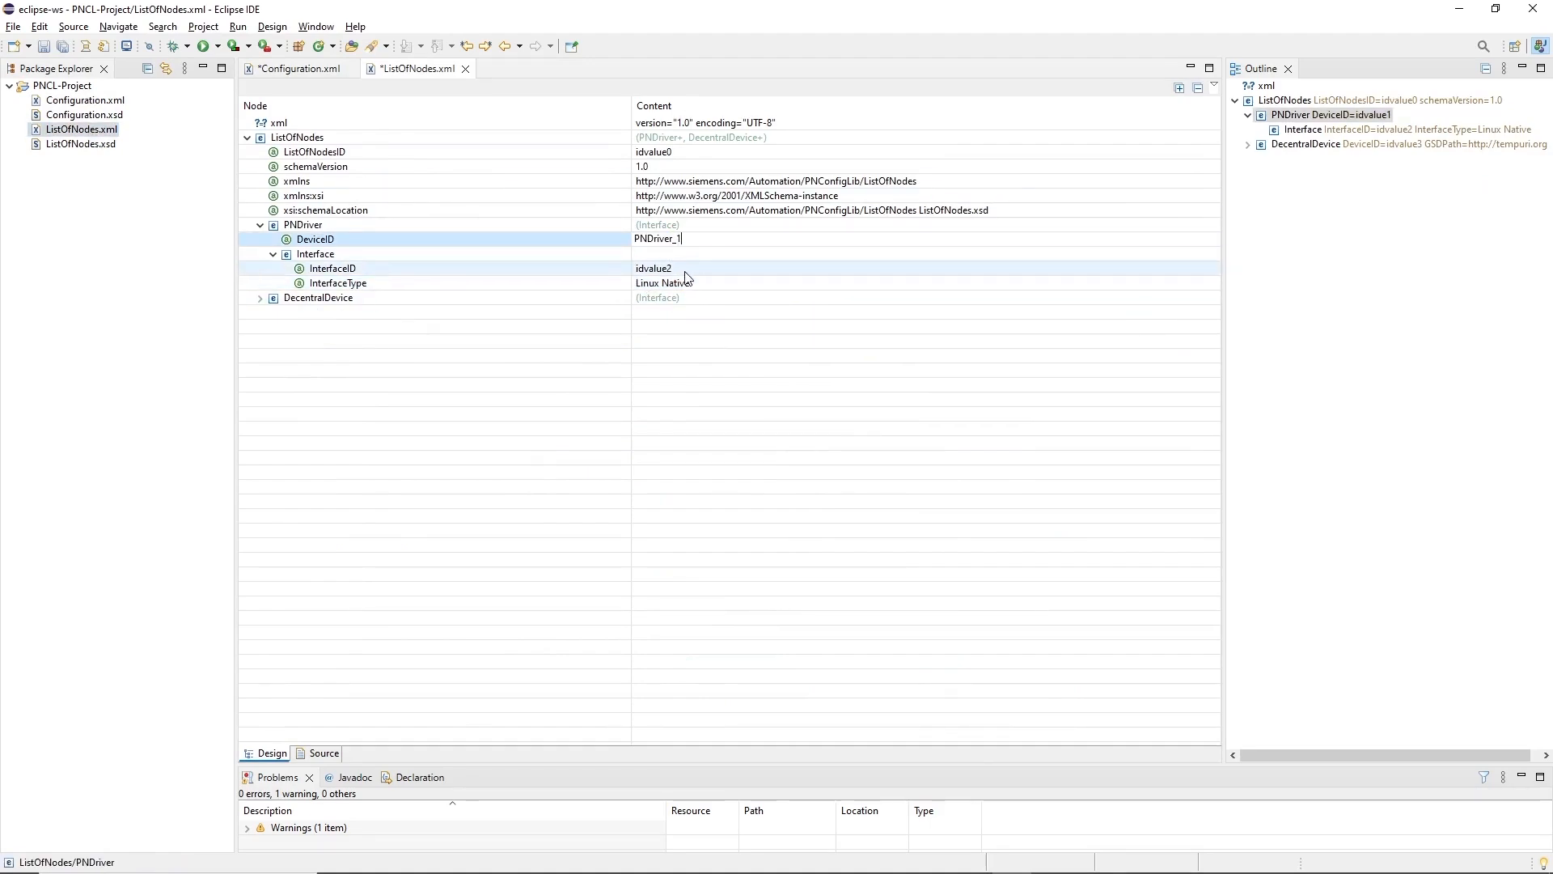
click(686, 272)
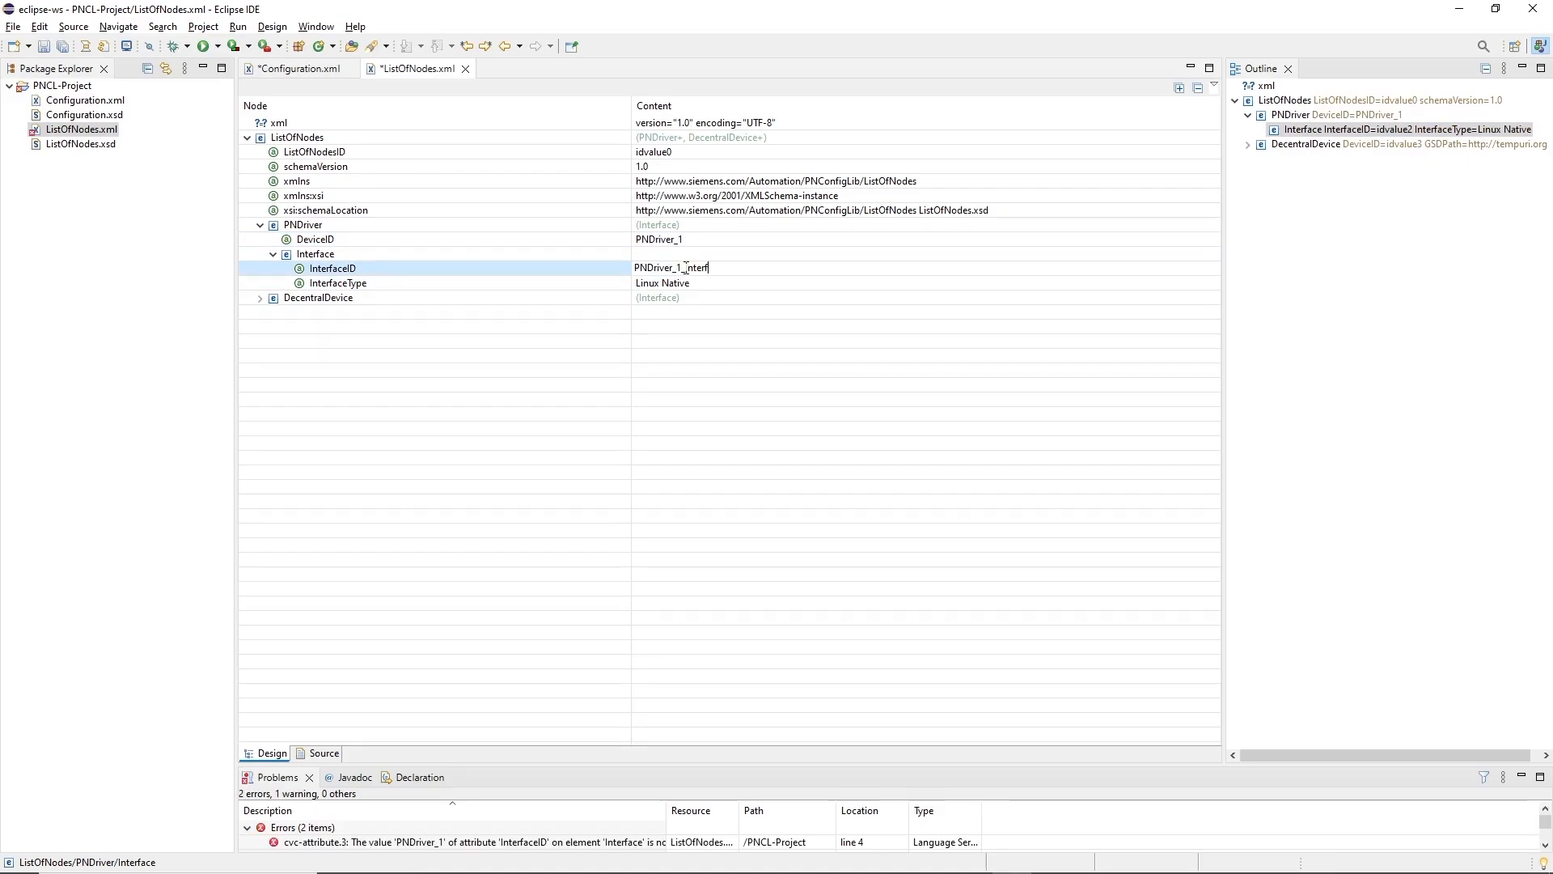
key(Return)
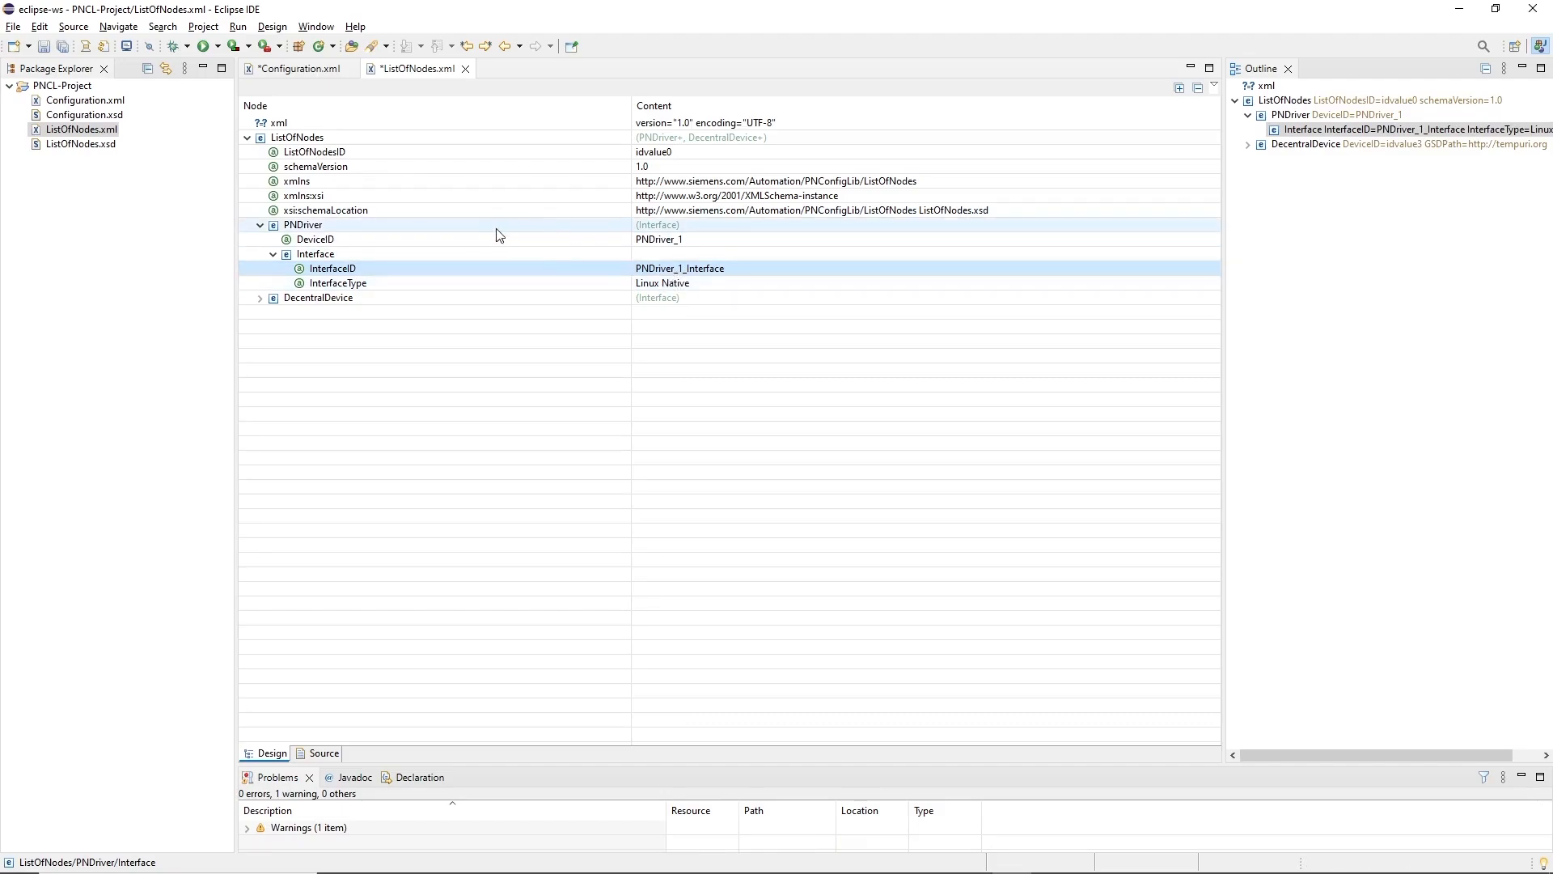
Add a DeviceVersion attribute to the PNDriver element and set it to v2.2
click(474, 228)
right_click(475, 233)
mouse_move(517, 310)
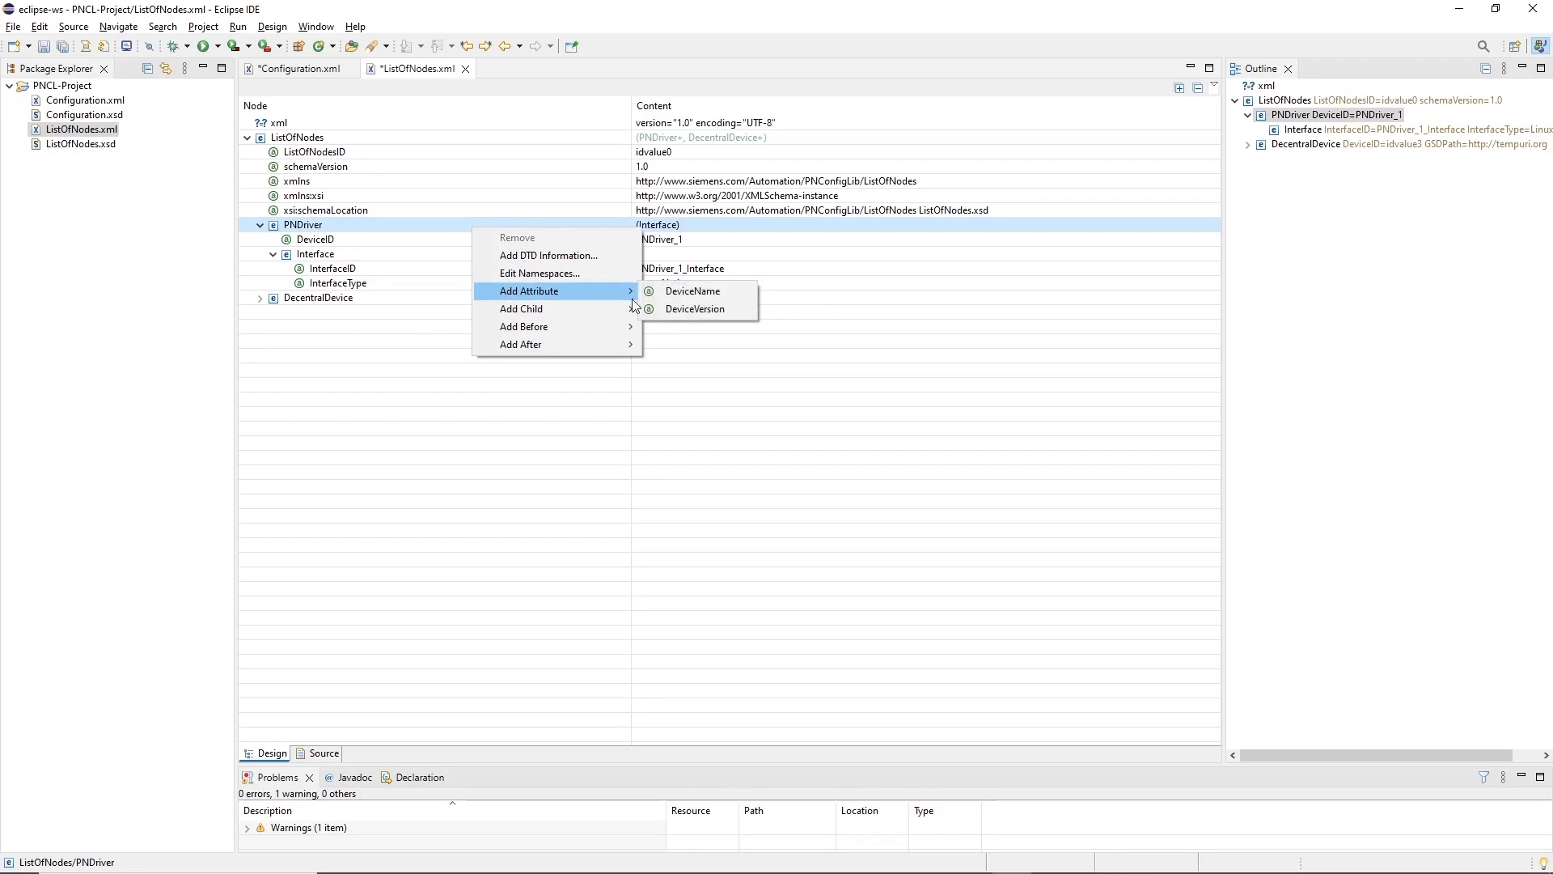
click(683, 308)
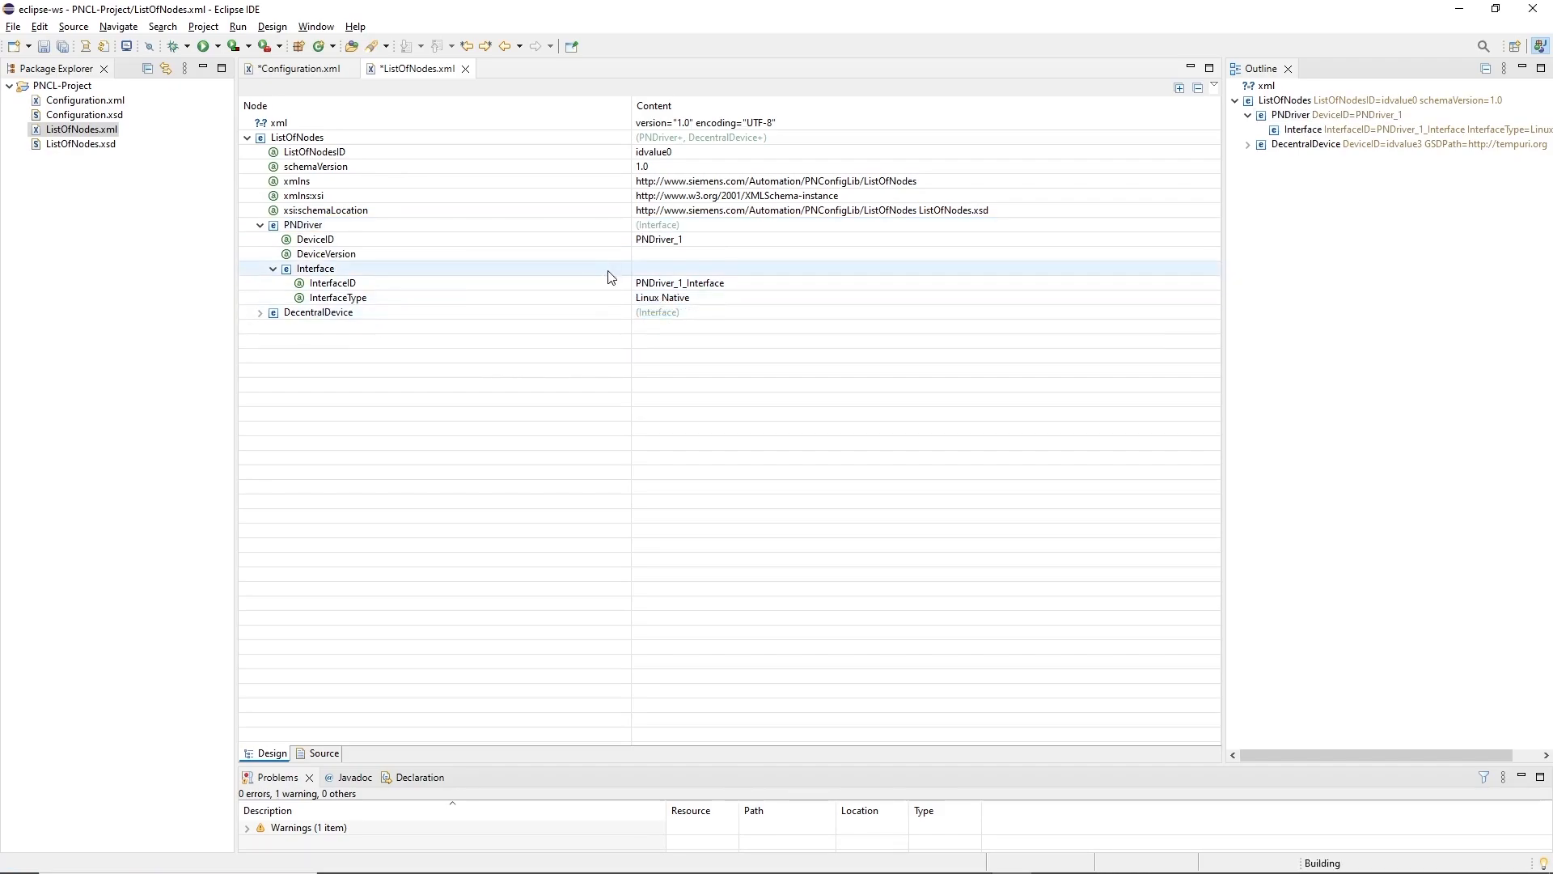
click(663, 254)
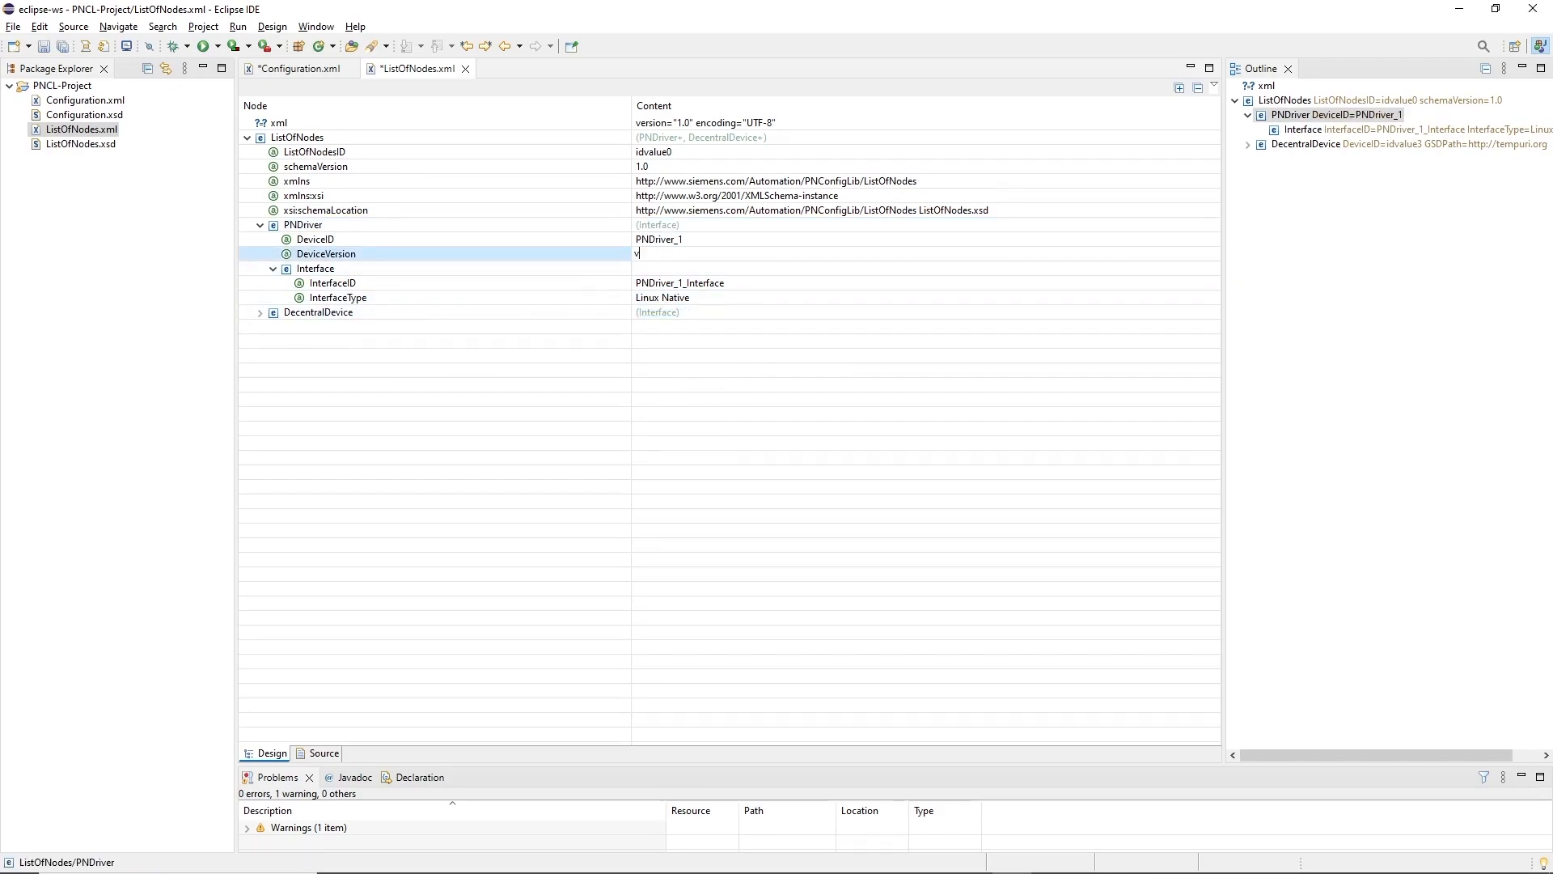
key(Escape)
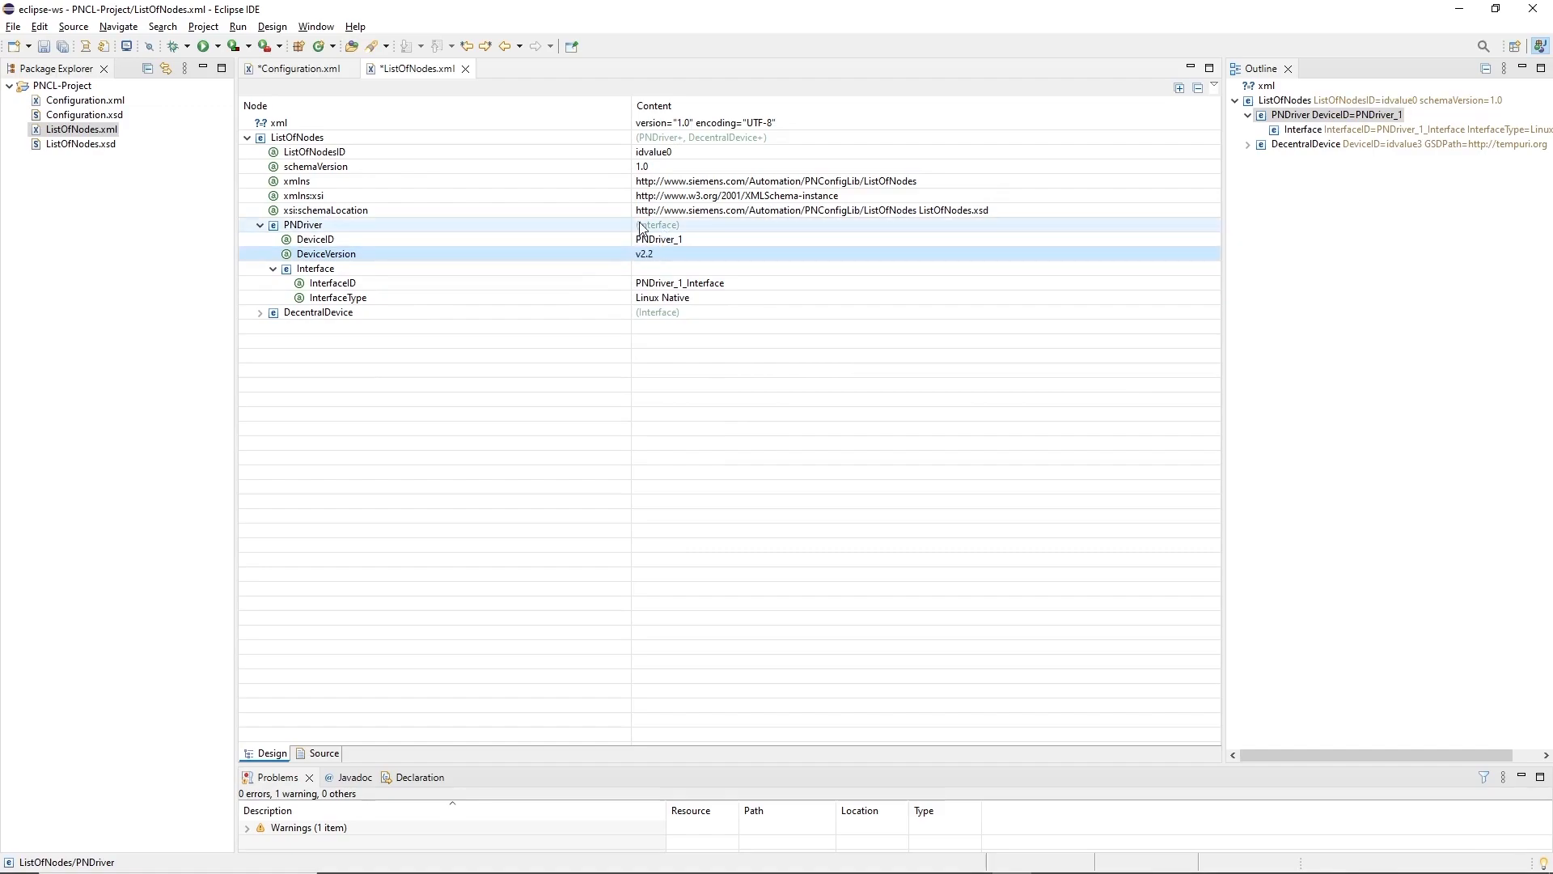
Expand the DecentralDevice element and set its DeviceID to KP8_1, copied from the matching DeviceRefID in Configuration.xml
click(259, 313)
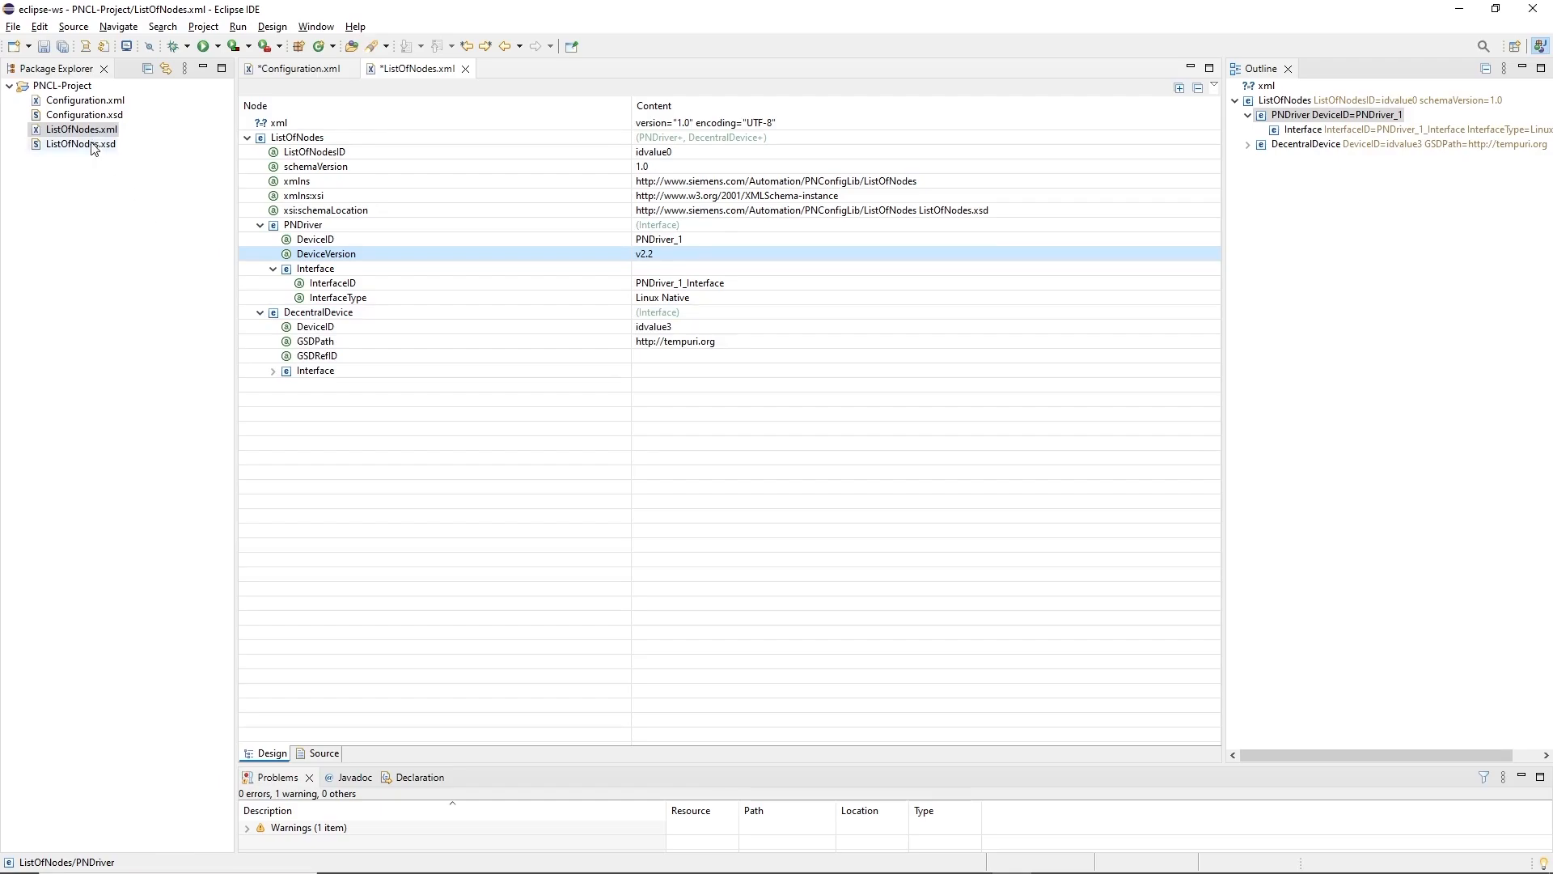
double_click(85, 100)
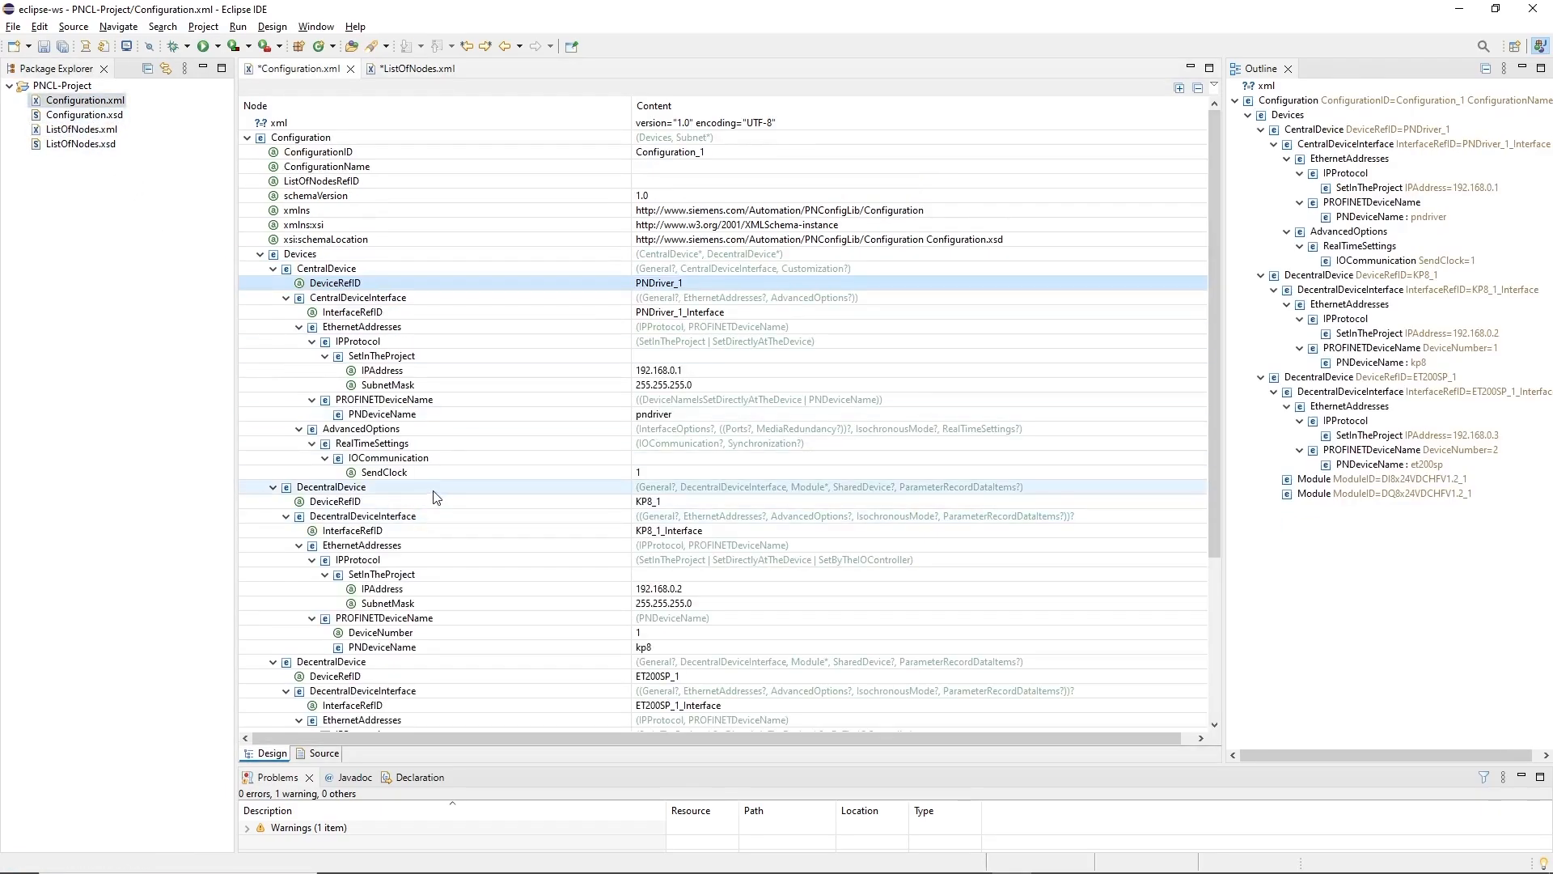
click(648, 501)
key(ctrl+c)
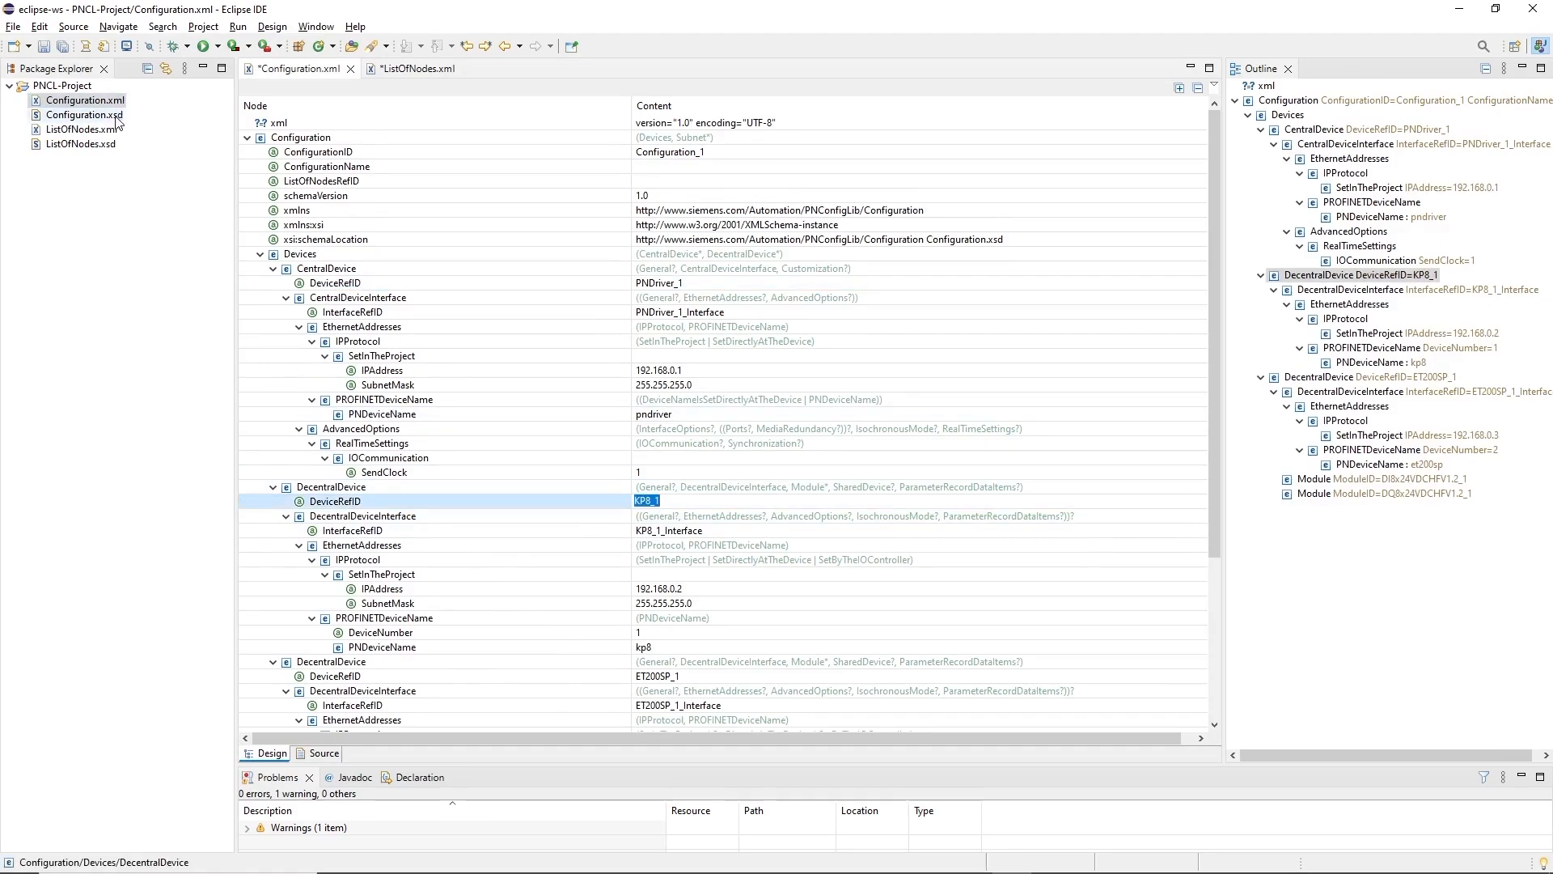
double_click(81, 128)
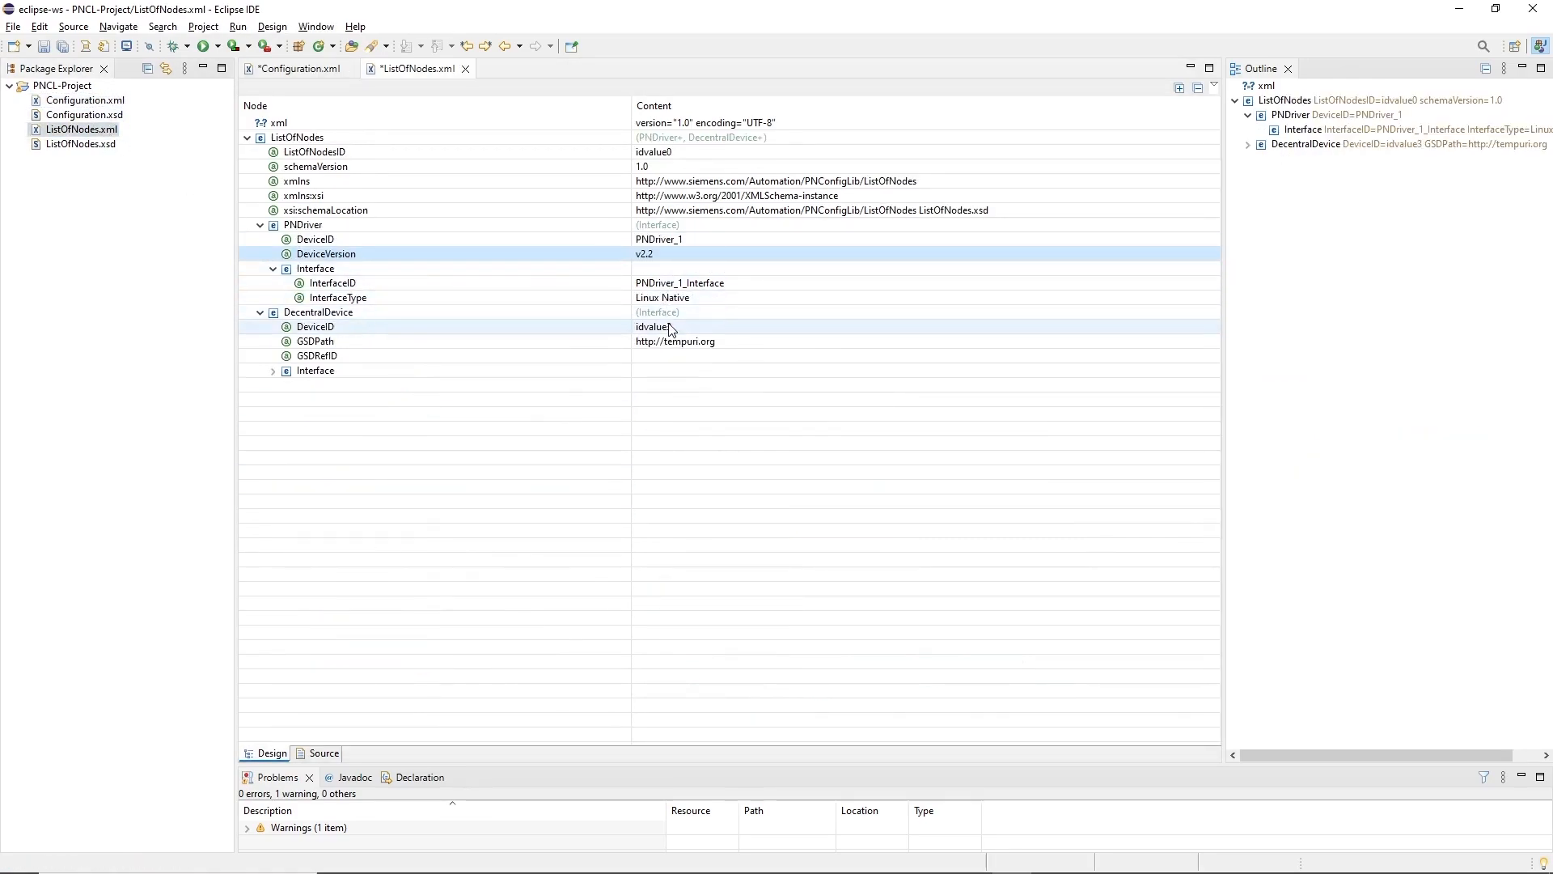
click(670, 326)
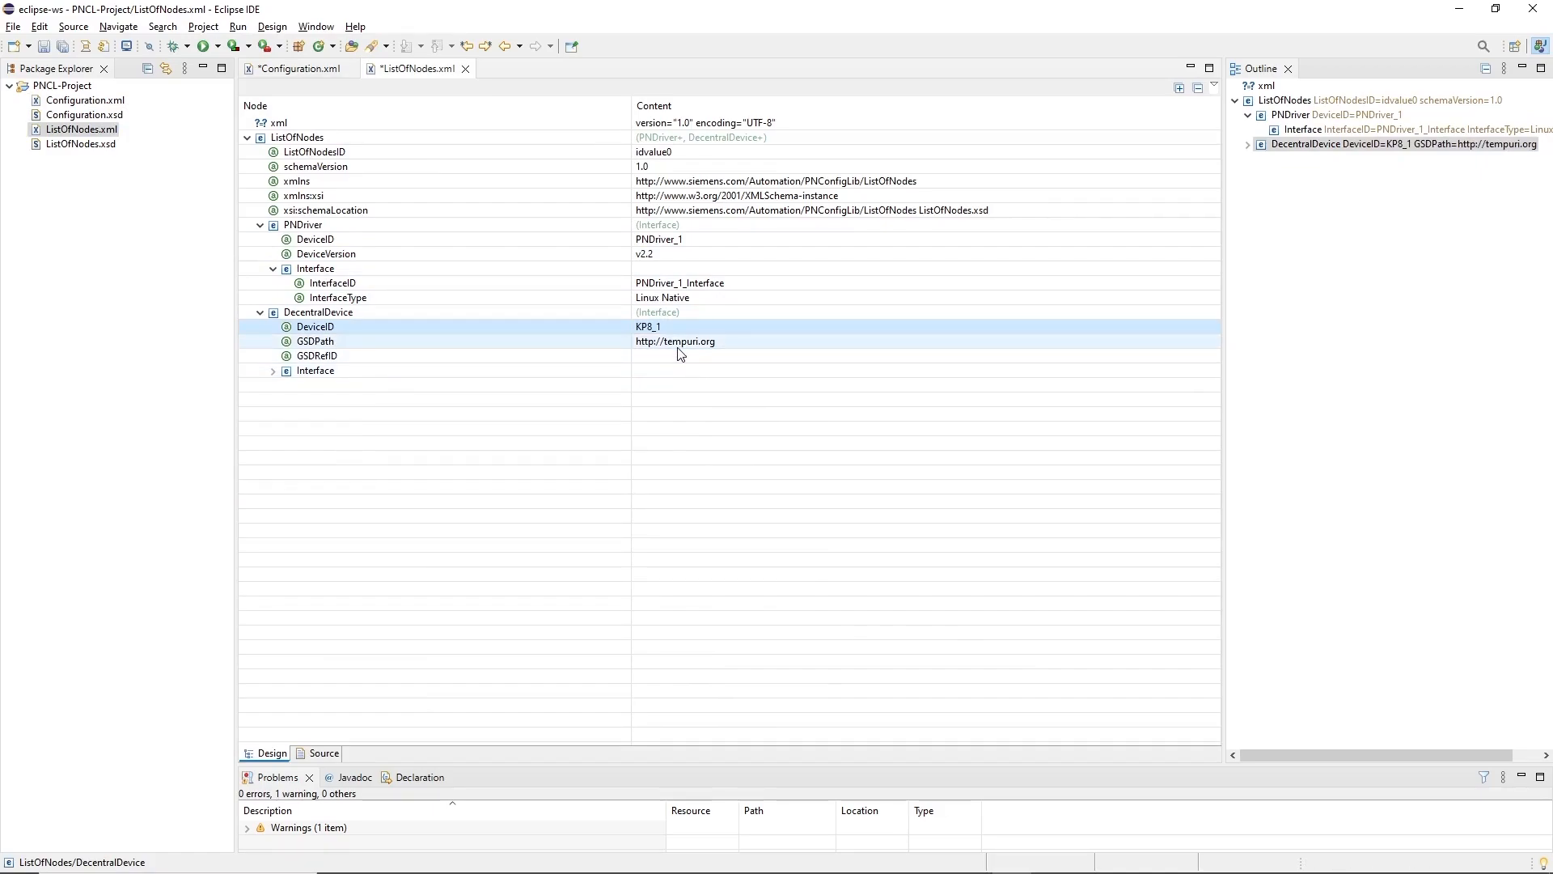
Expand the KP8_1 device's Interface and set its InterfaceID to KP8_1_Interface
click(274, 371)
click(664, 386)
key(ctrl+v)
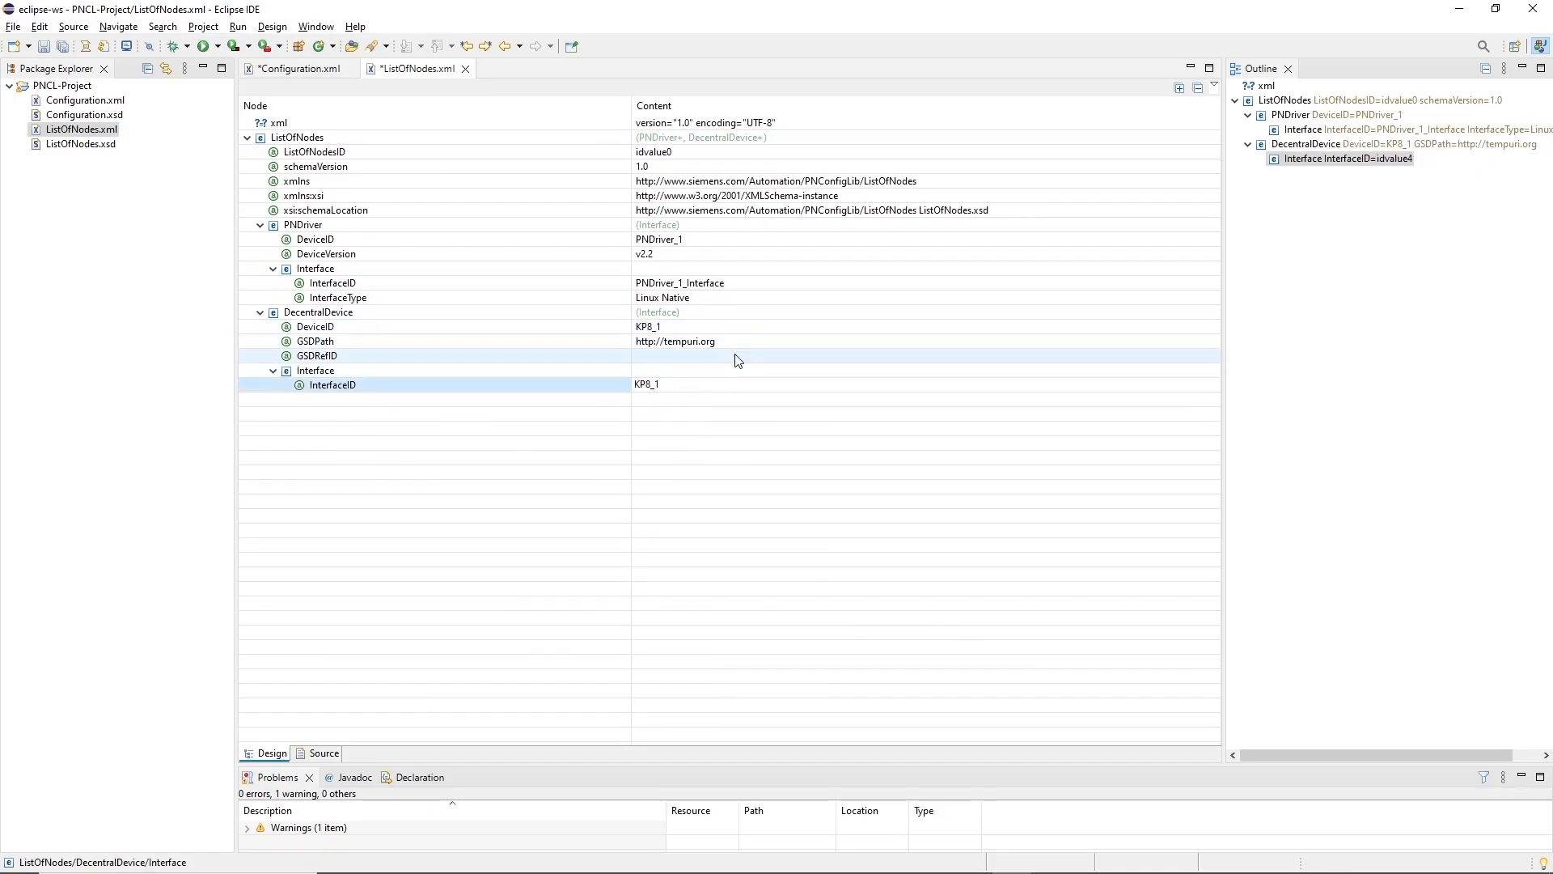
text(_Interfa)
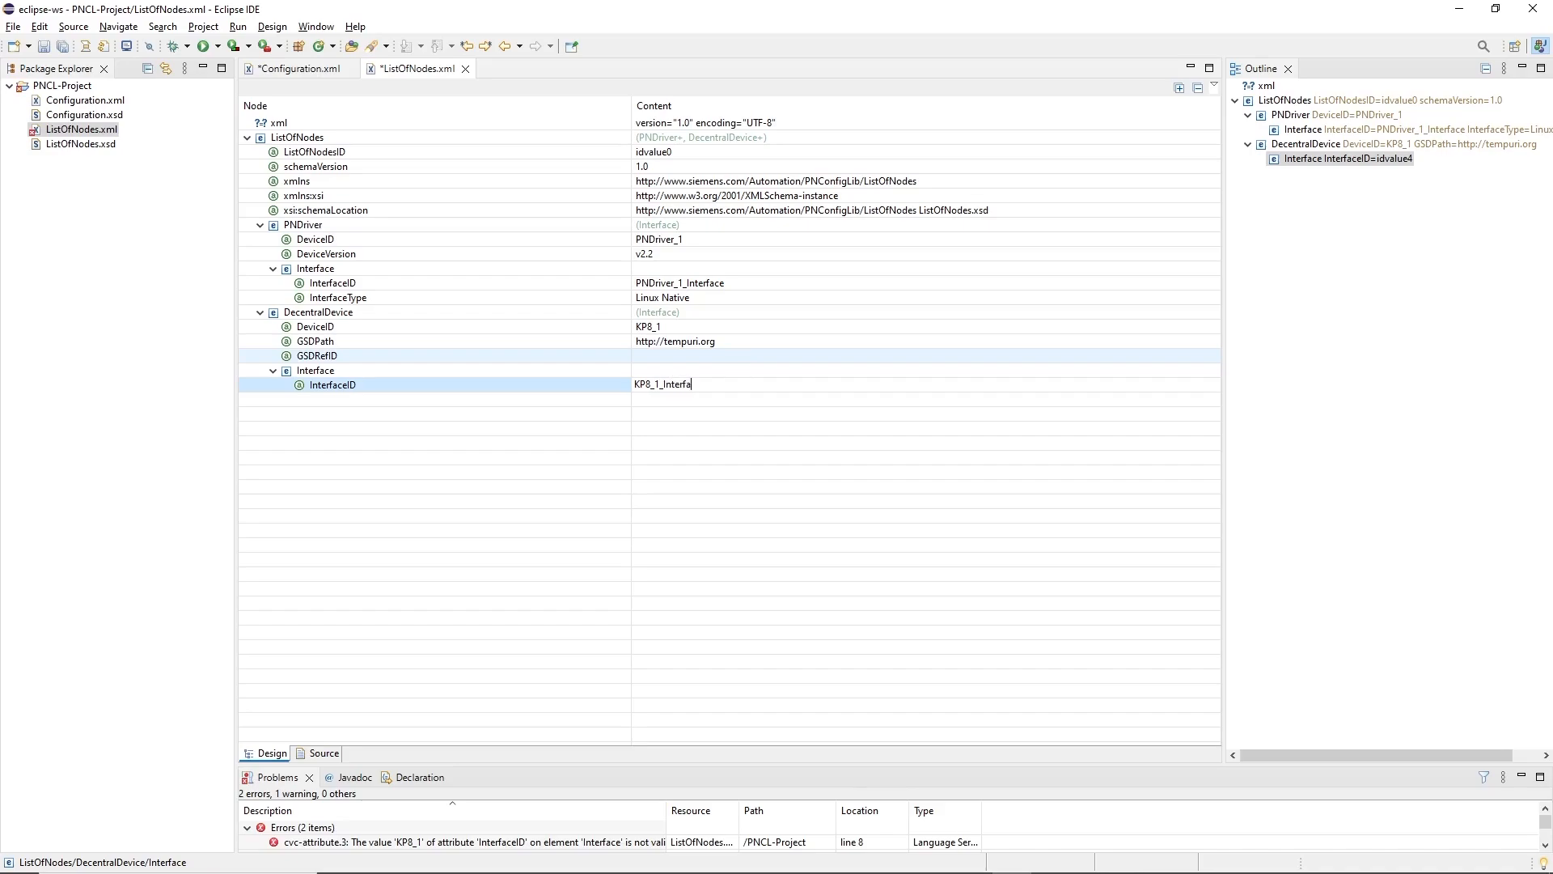
text(ce)
key(Return)
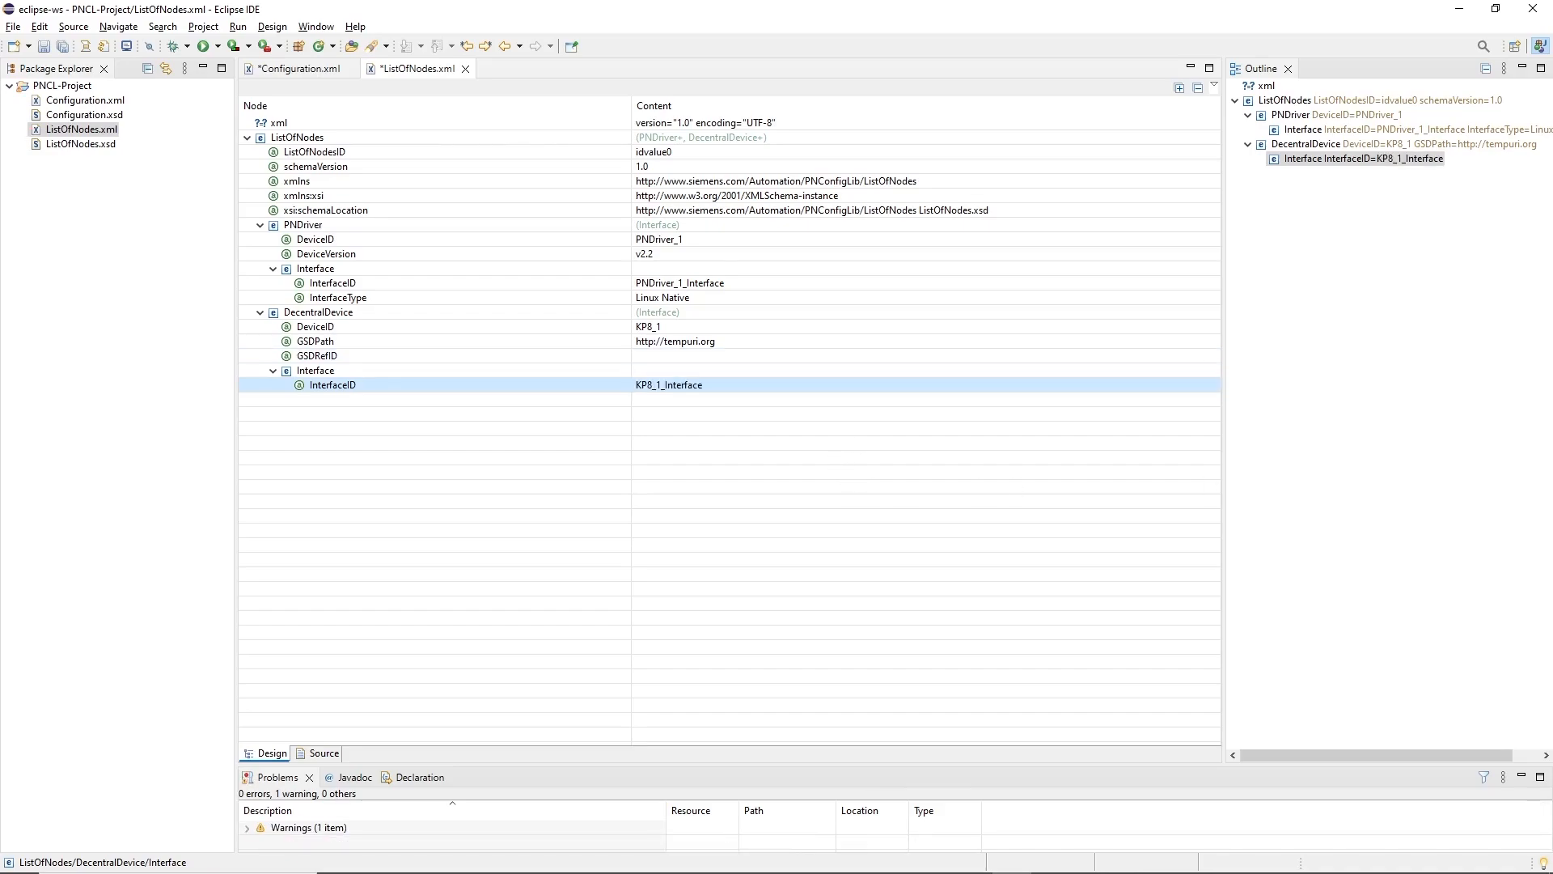
Set the KP8_1 device's GSDPath to E:\PND_Tutorials\gsdml-v2_25-siemens-hmi_pp-20110915\GSDML-V2.25-Siemens-HMI_PP-20110915\GSDML-V2.25-Siemens-HMI_PP-20110915.xml
key(alt+Tab)
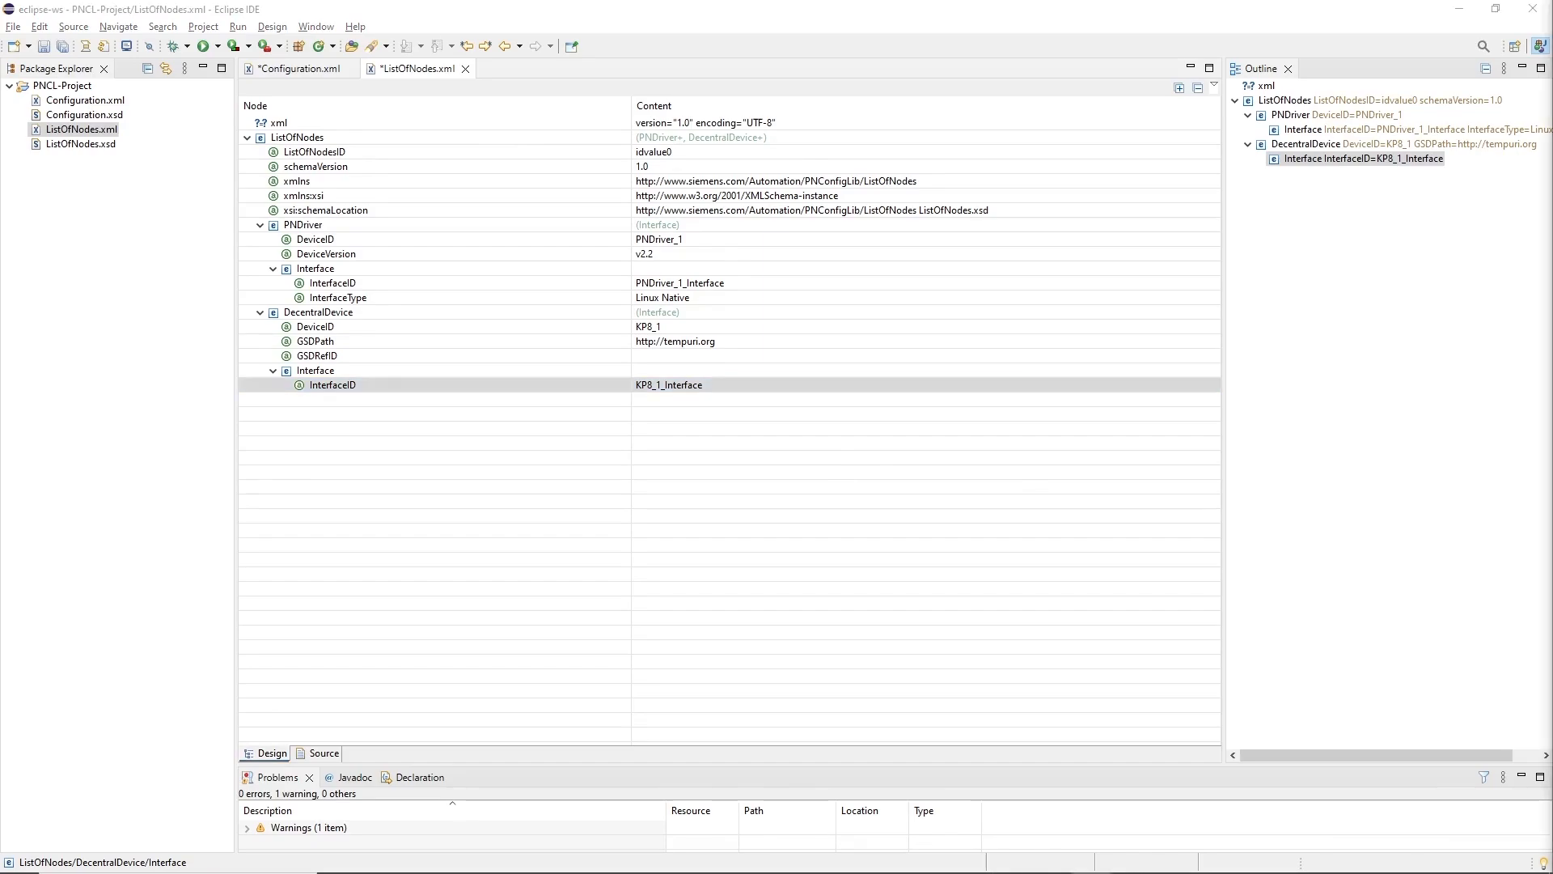
click(683, 341)
key(ctrl+v)
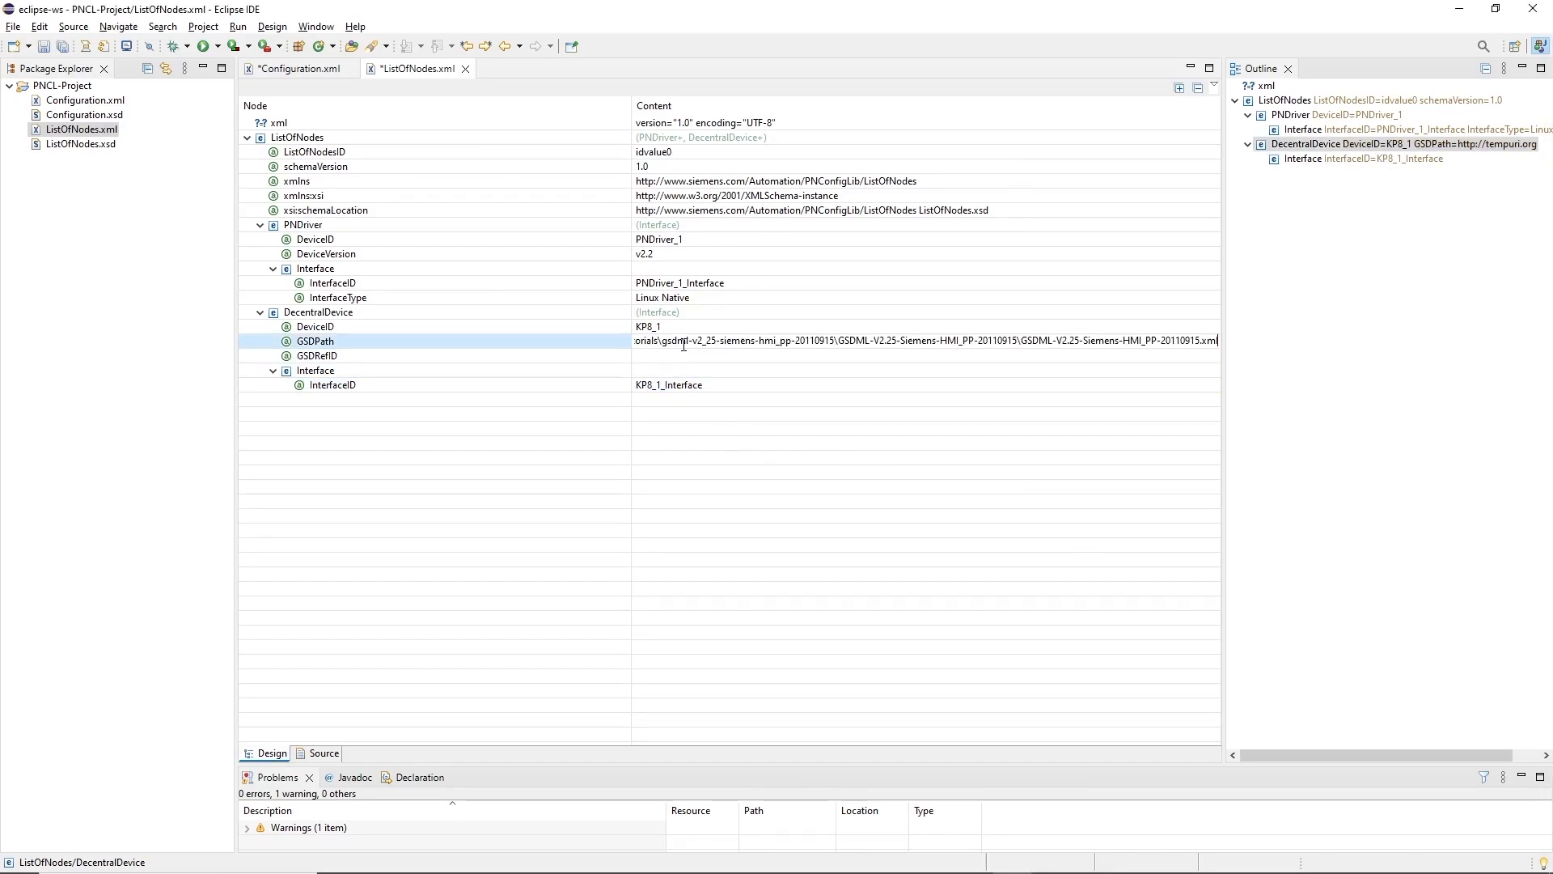
key(Return)
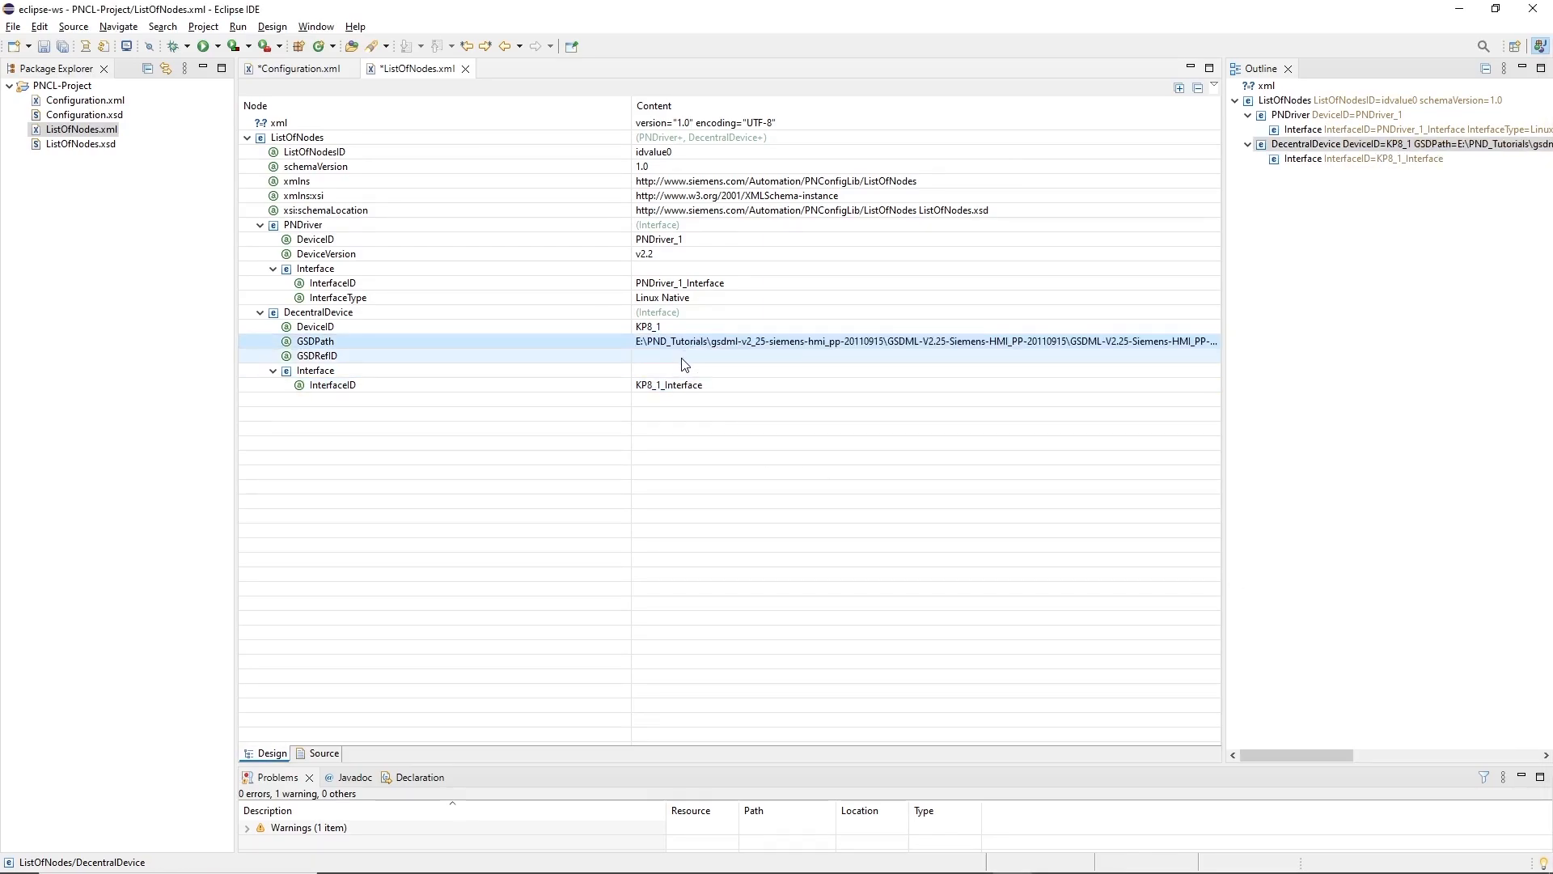
Set the KP8_1 device's GSDRefID to DAP 1
click(740, 371)
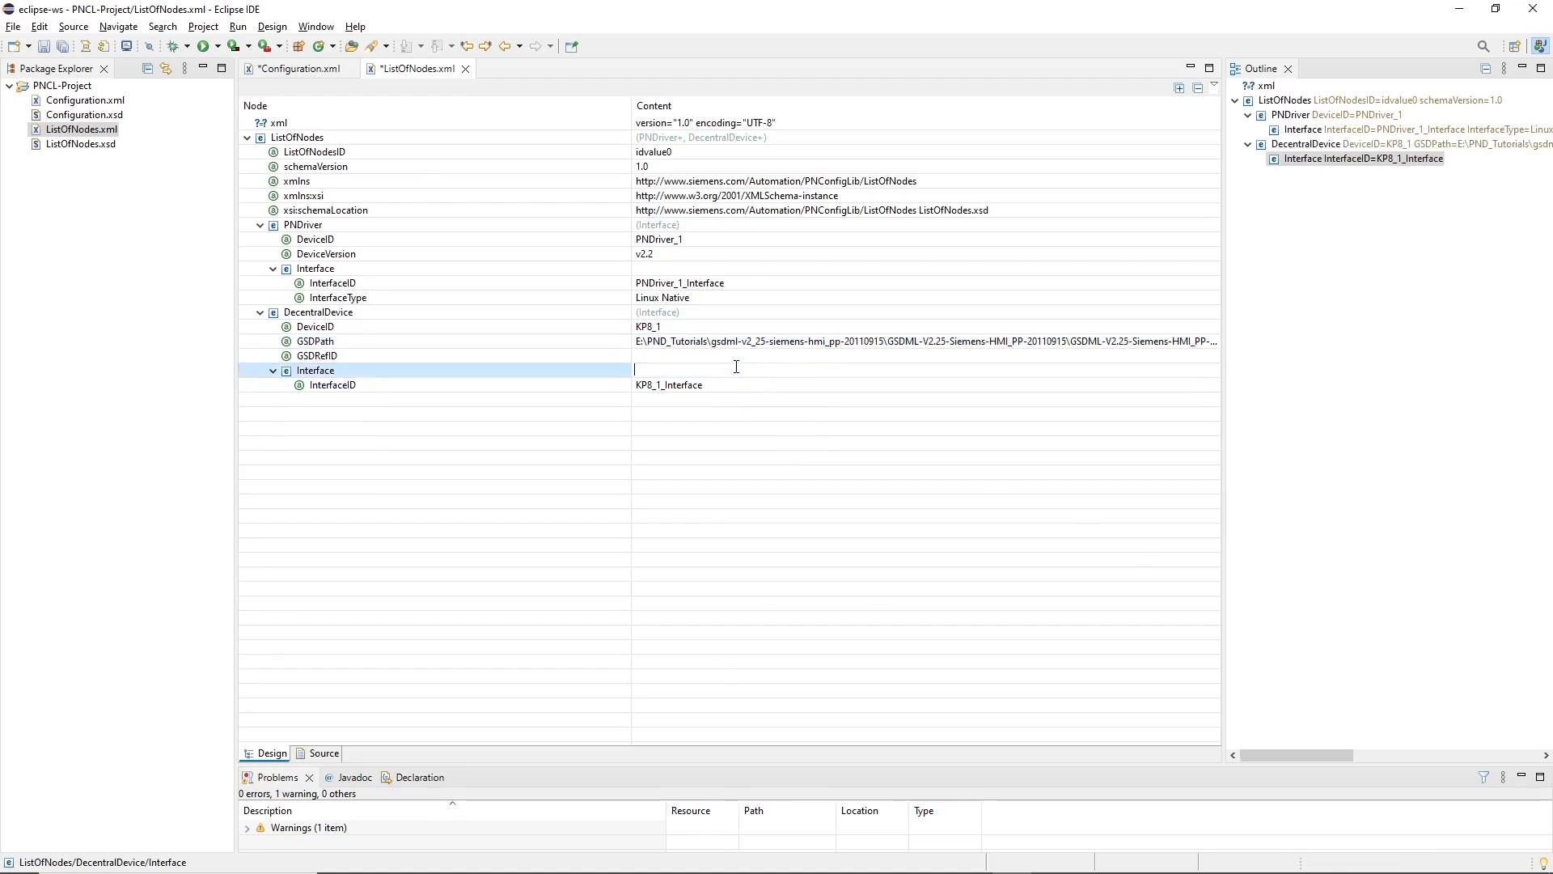
click(732, 354)
key(d)
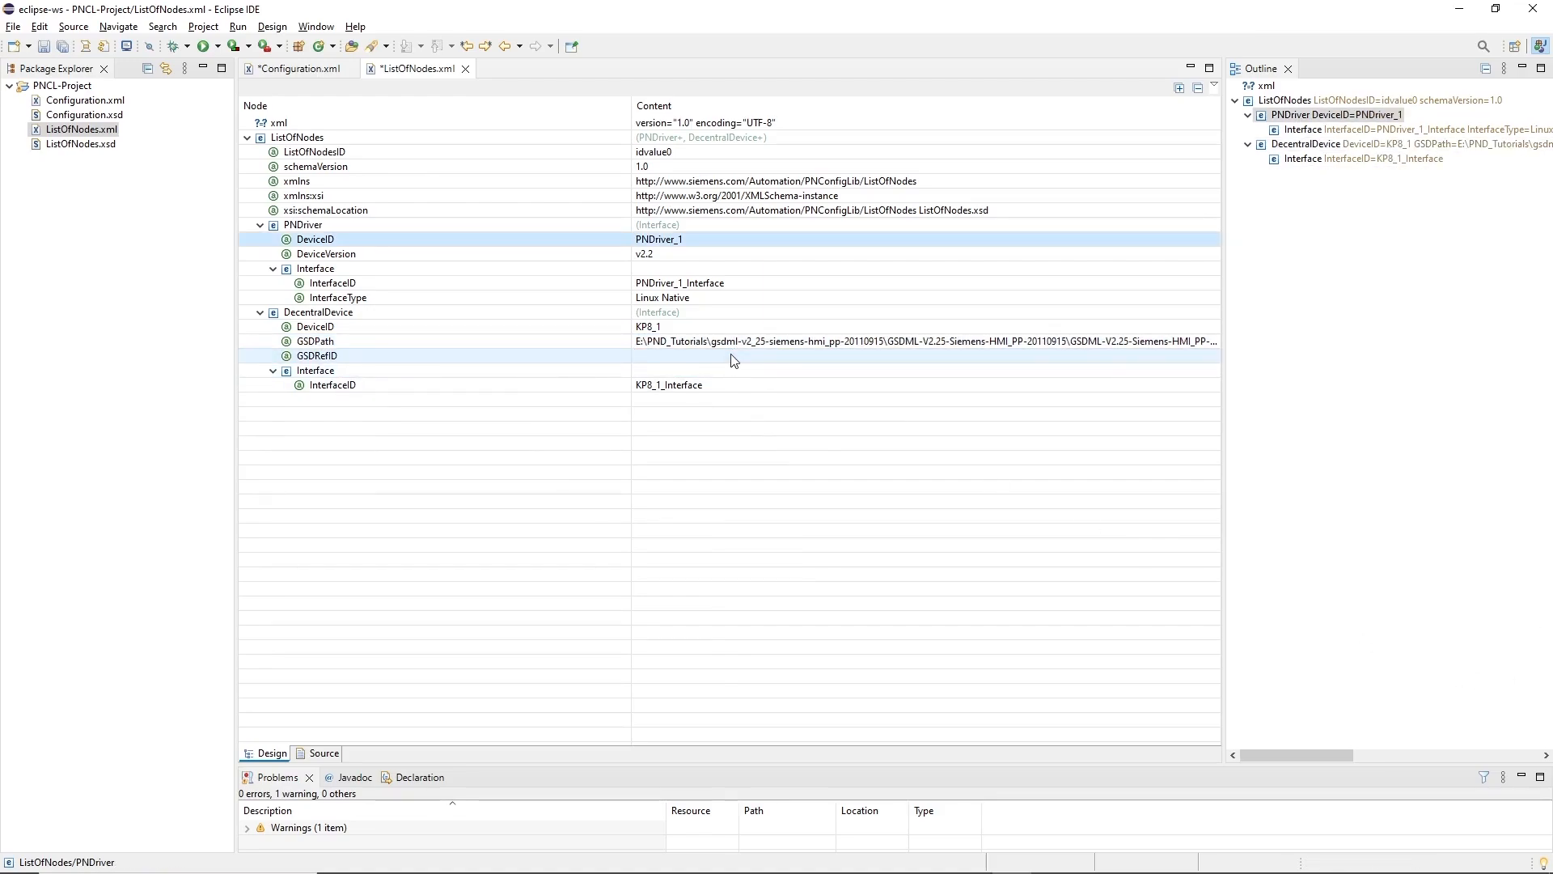
click(733, 358)
text(DA)
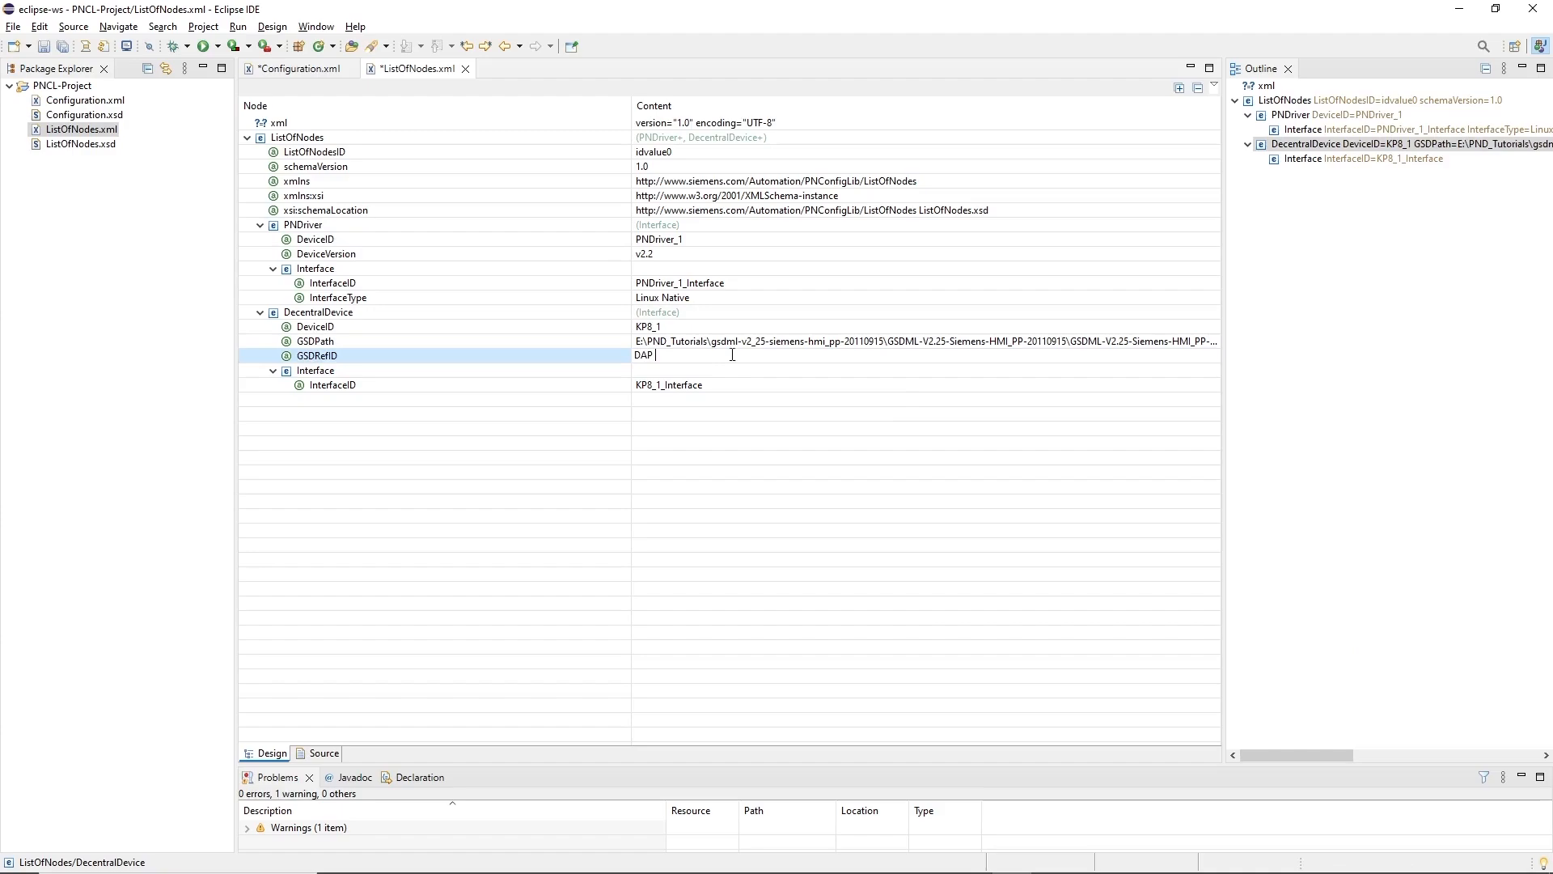
text(P)
key(Escape)
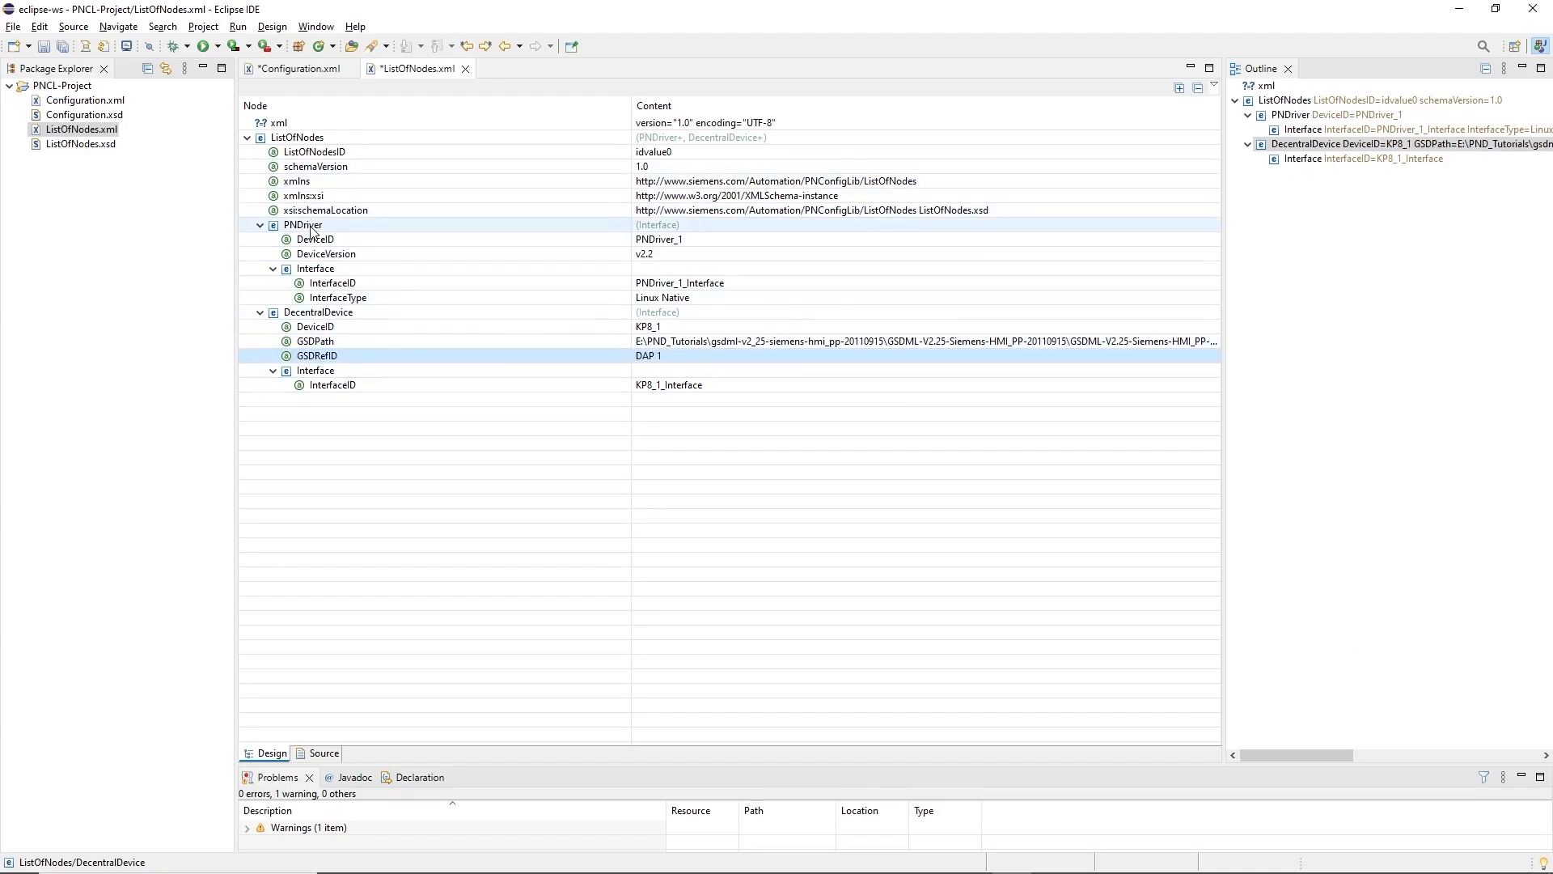
Add a second DecentralDevice element after the KP8_1 device in ListOfNodes.xml and expand it
right_click(330, 315)
mouse_move(422, 396)
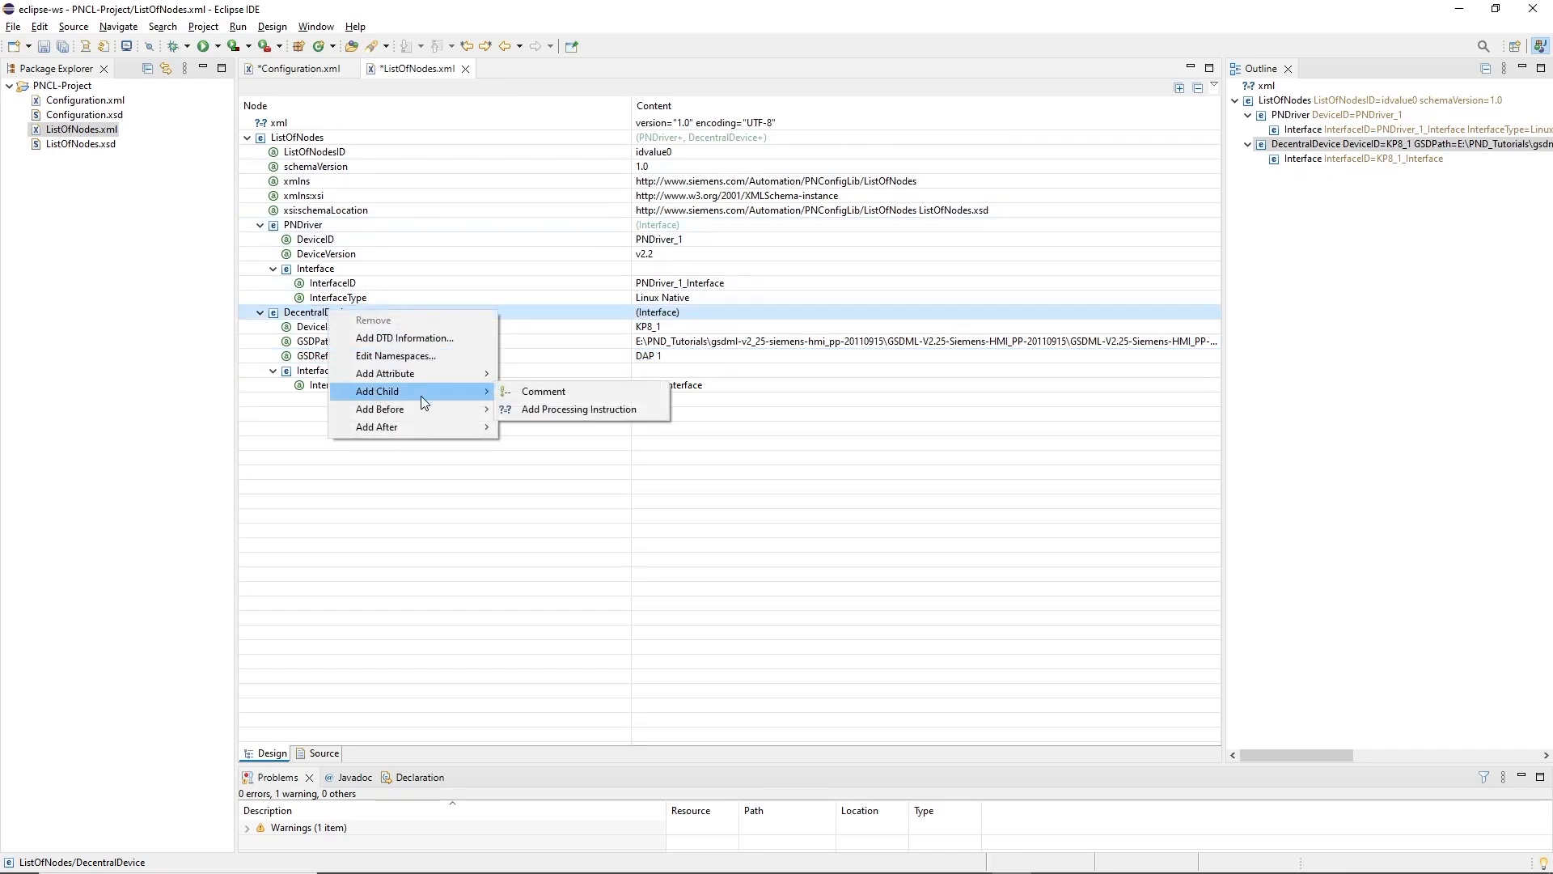
mouse_move(423, 425)
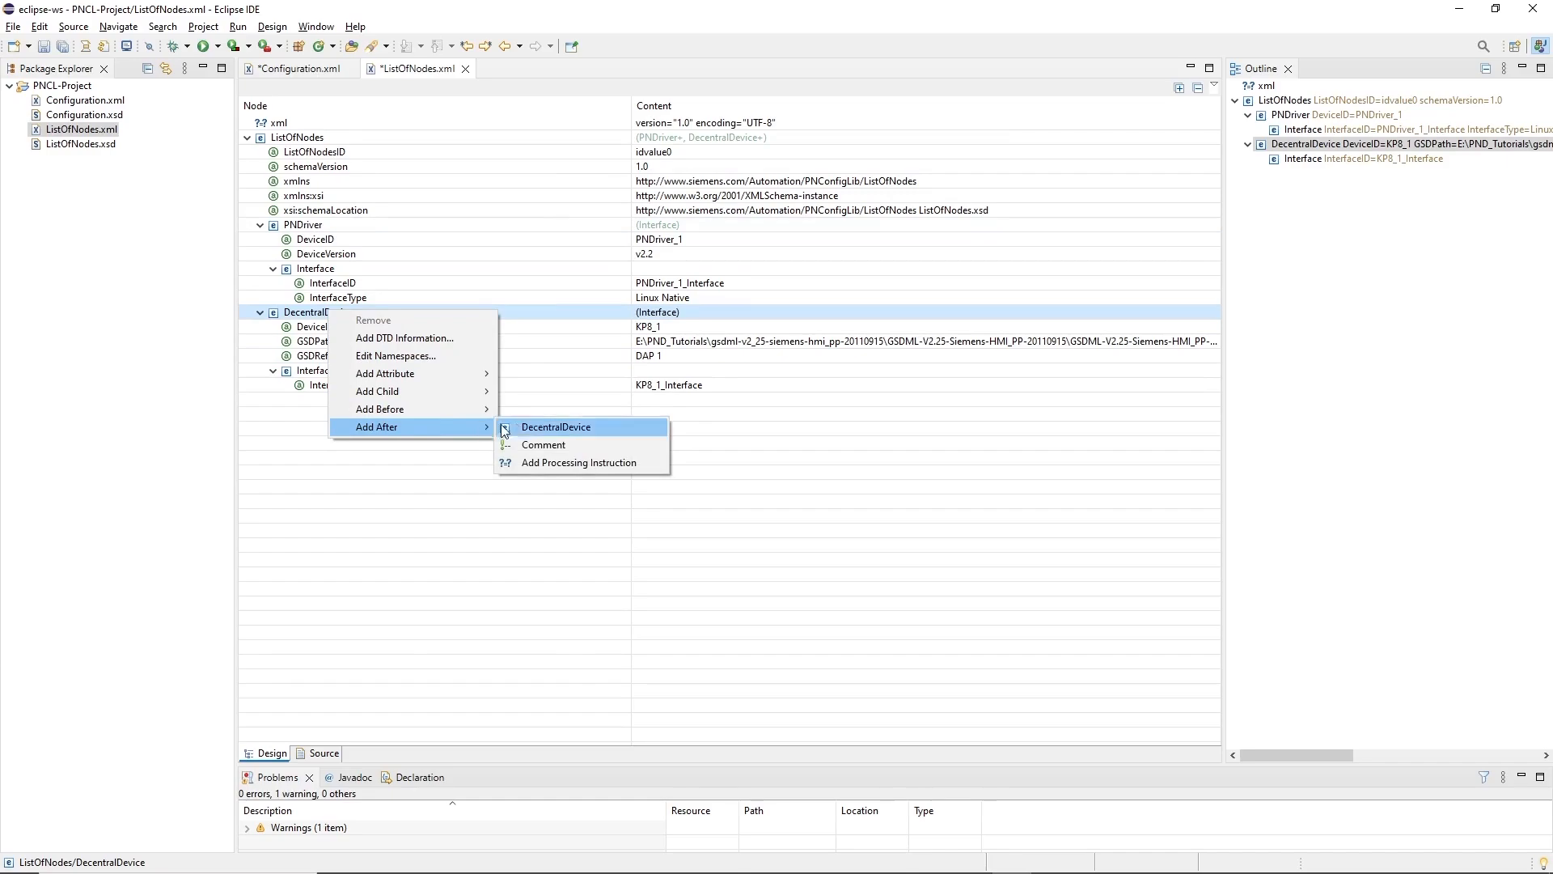
click(504, 428)
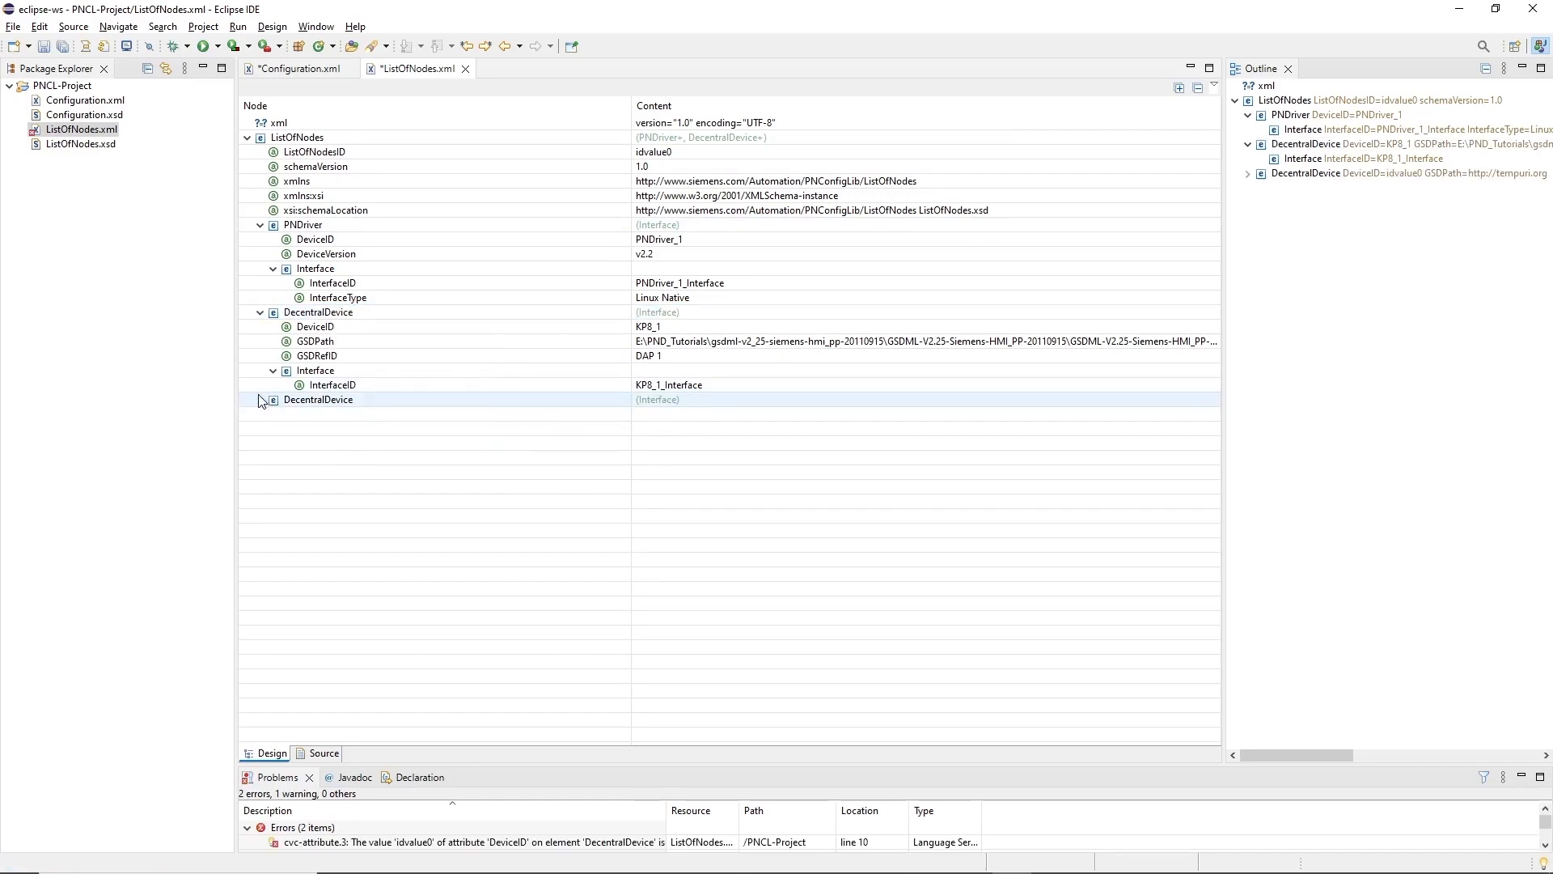
click(260, 400)
click(268, 415)
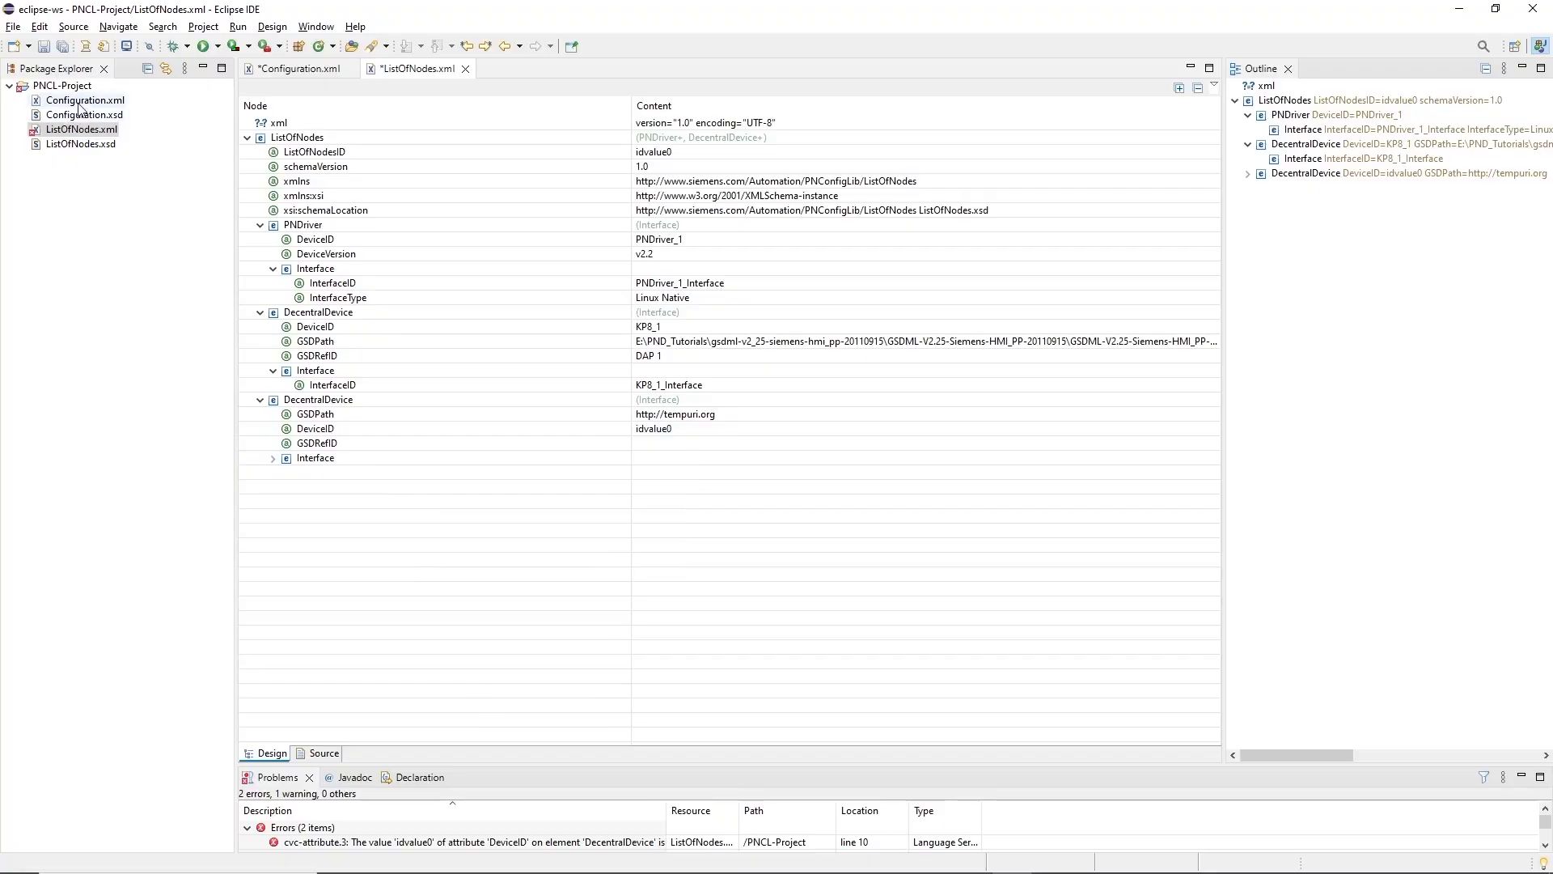
Set the second DecentralDevice's DeviceID to ET200SP_1, copied from Configuration.xml, and expand its Interface element
double_click(81, 100)
scroll(626, 559, down, 3)
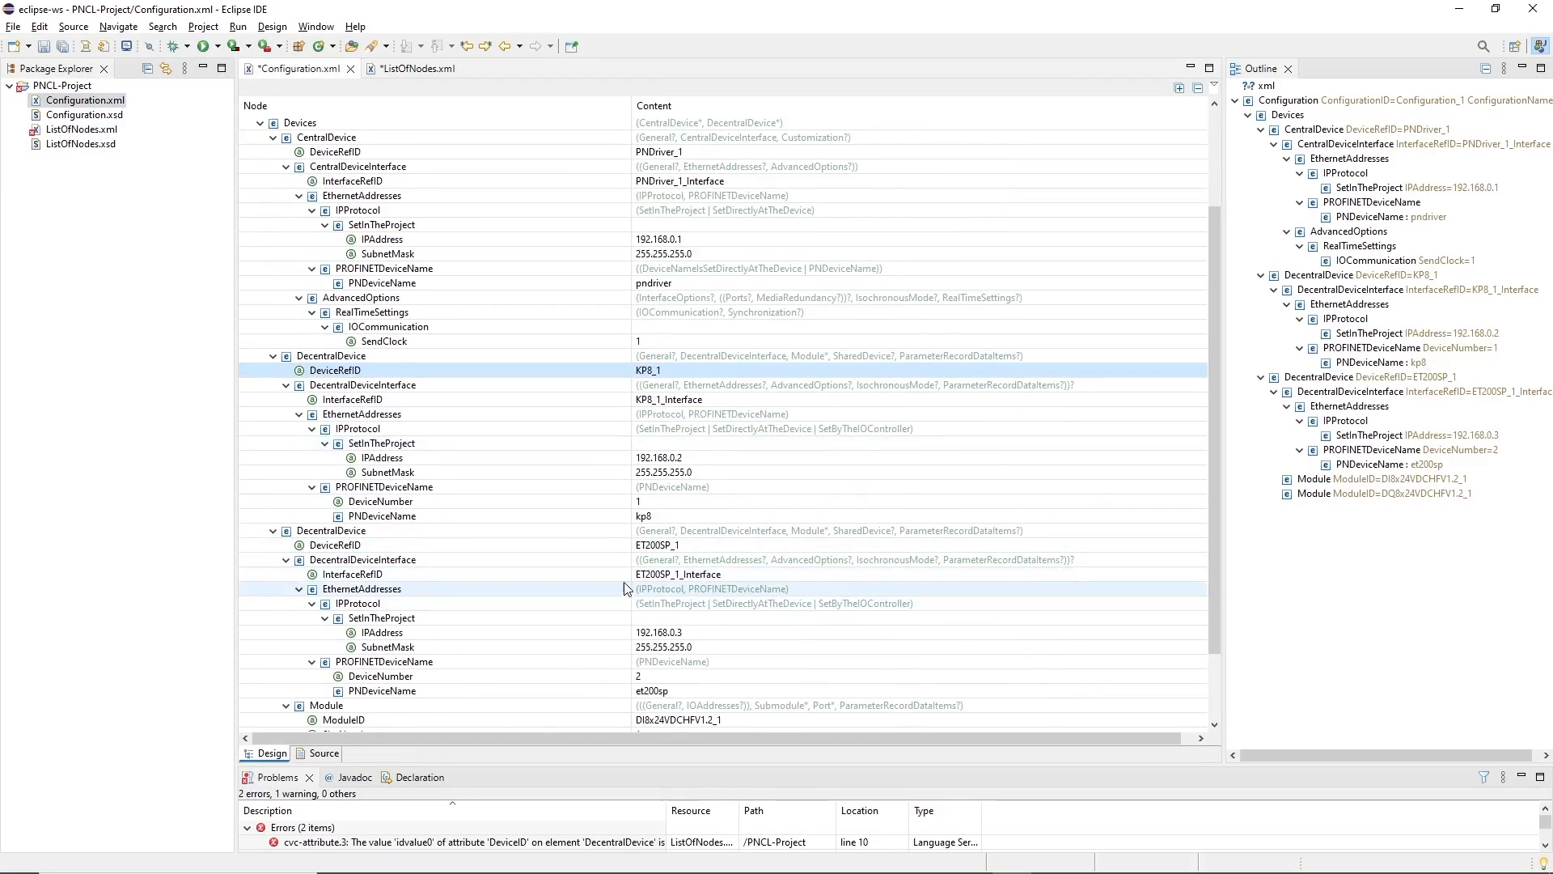
click(623, 545)
click(79, 116)
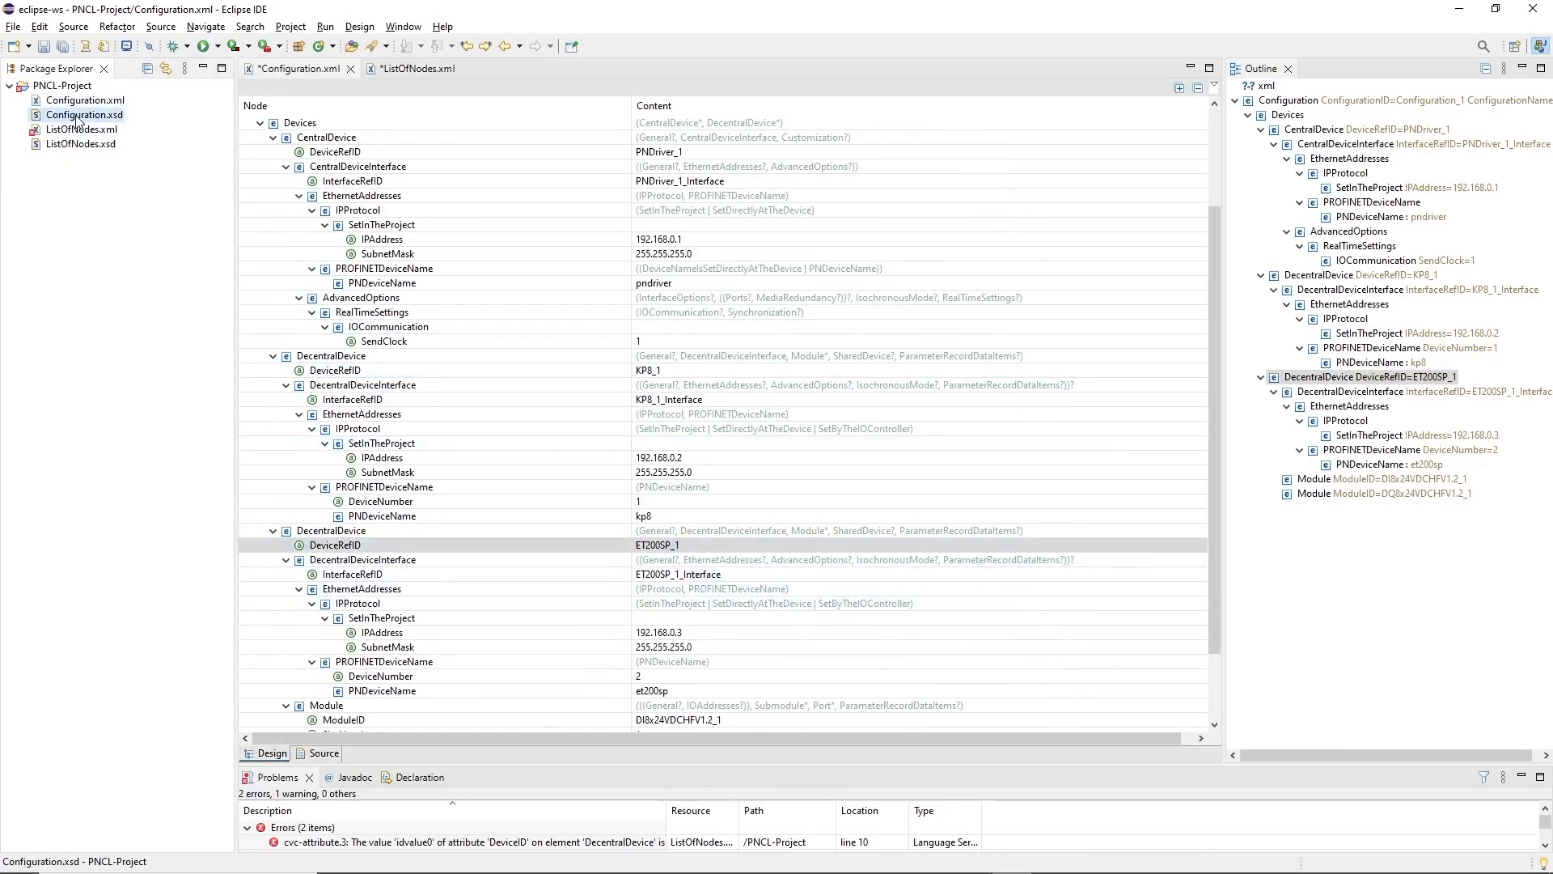
double_click(79, 117)
double_click(81, 129)
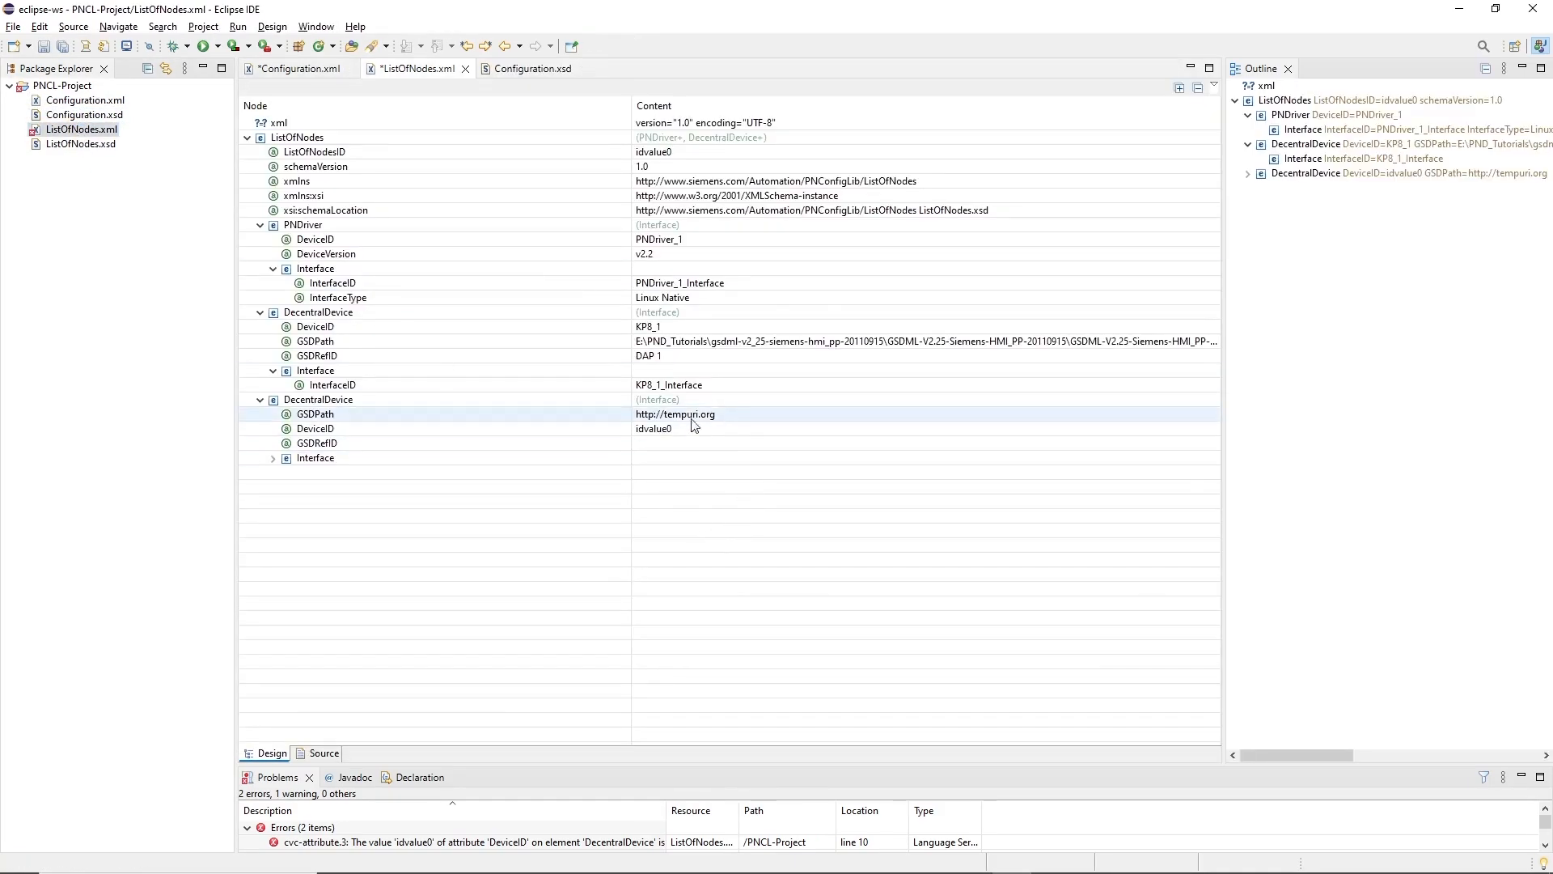
click(693, 427)
text(ET200SP_1)
key(Return)
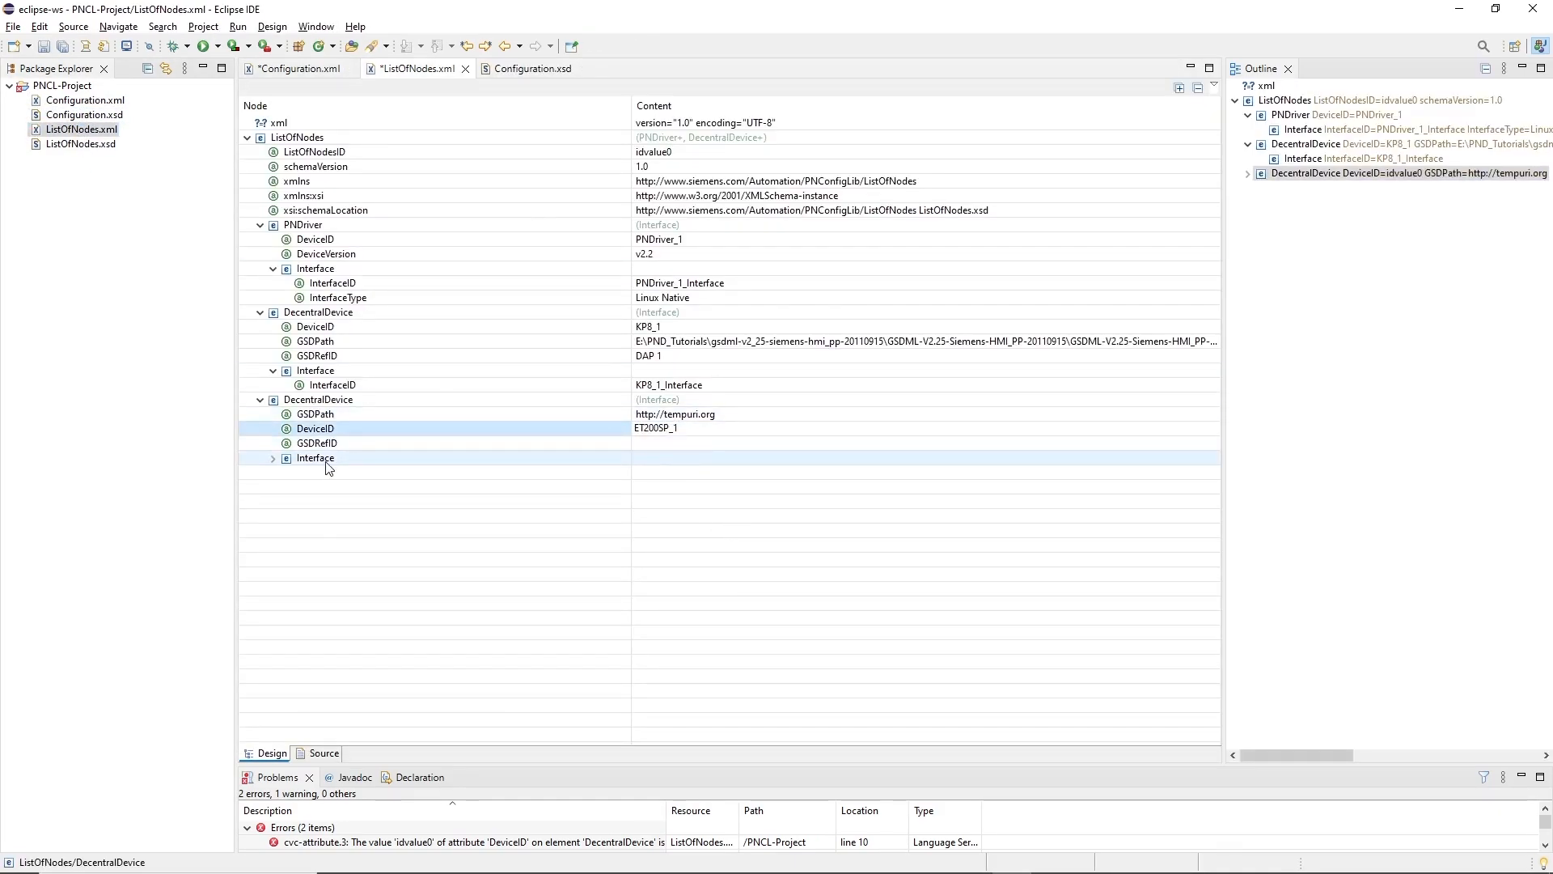
click(273, 458)
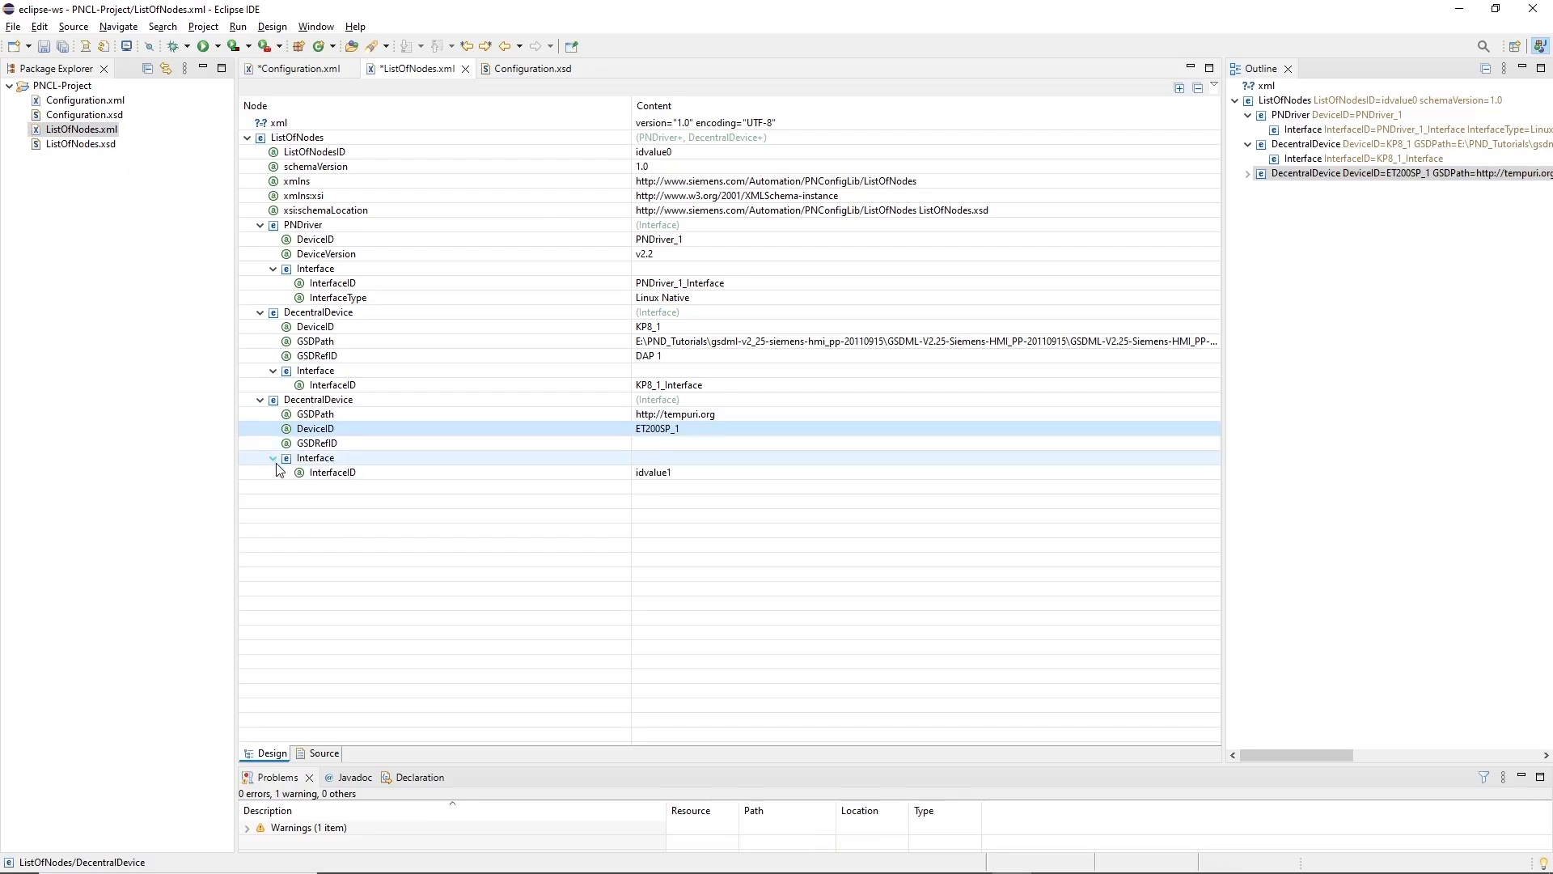
Set the InterfaceID of the ET200SP_1 device's Interface element to ET200SP_1_Interface
click(692, 473)
text(ET200SP_1)
text(_)
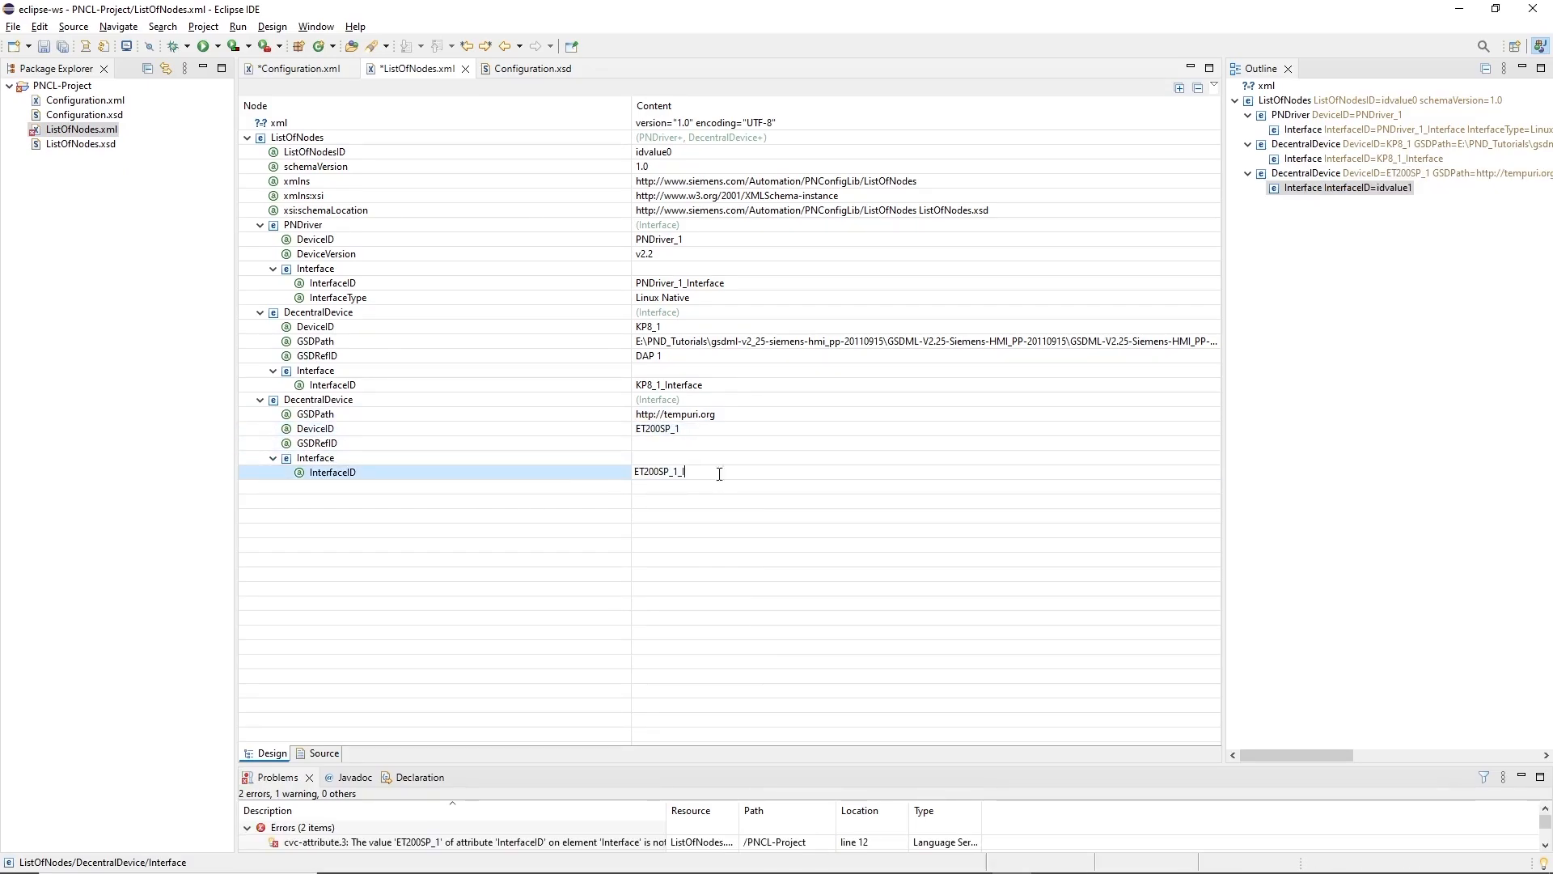
text(Interface)
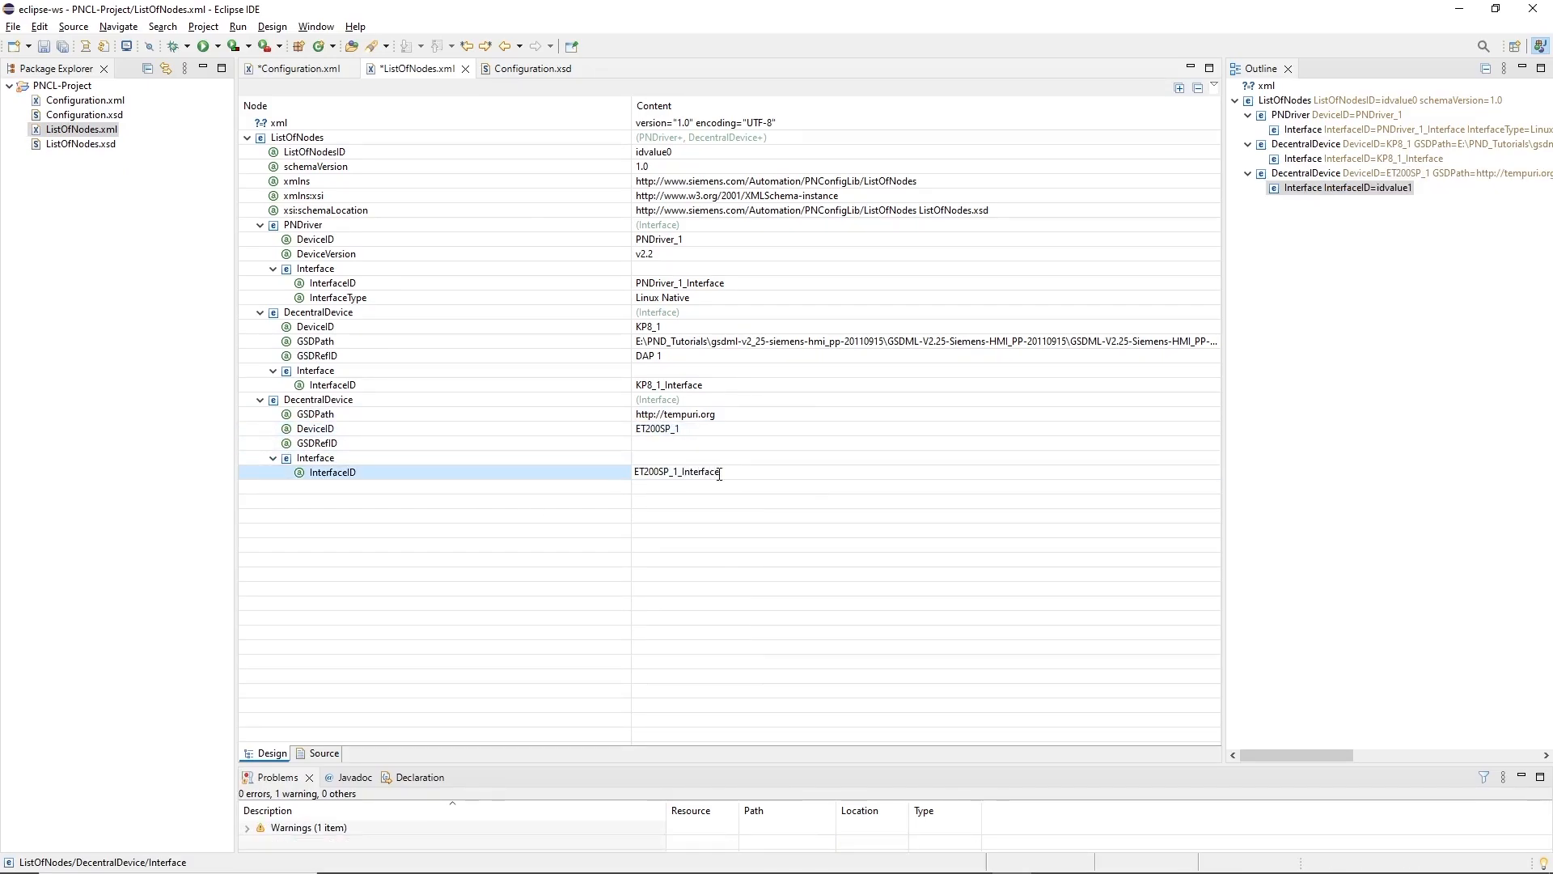
key(Return)
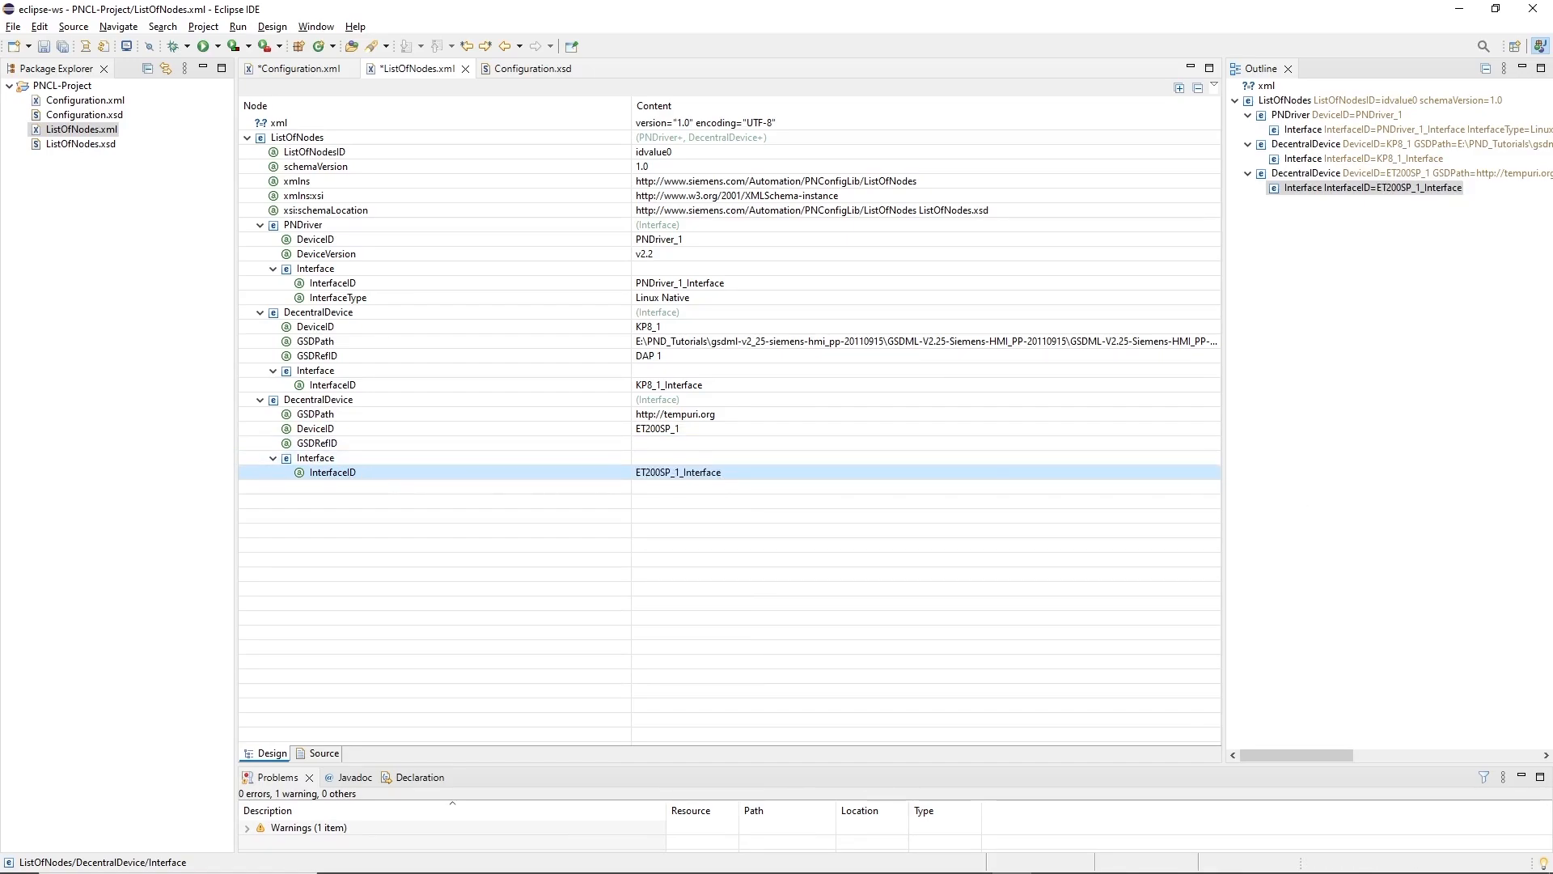
Set the ET200SP_1 device's GSDRefID to DIM HF/2 V4.2
key(alt+Tab)
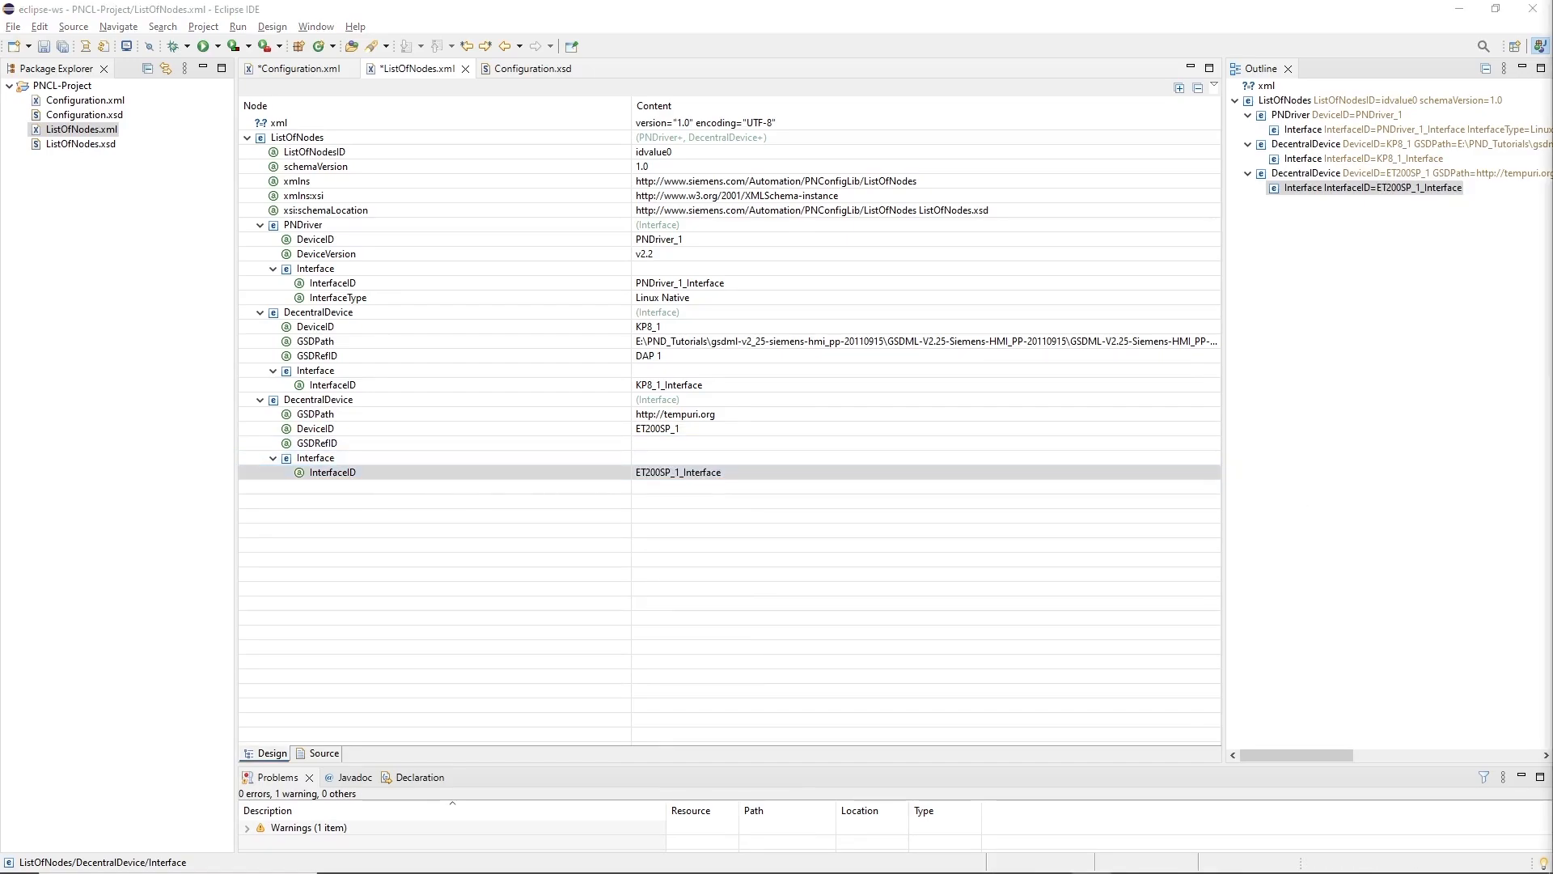
click(653, 445)
text(DIM HF/2 V4.2)
key(Return)
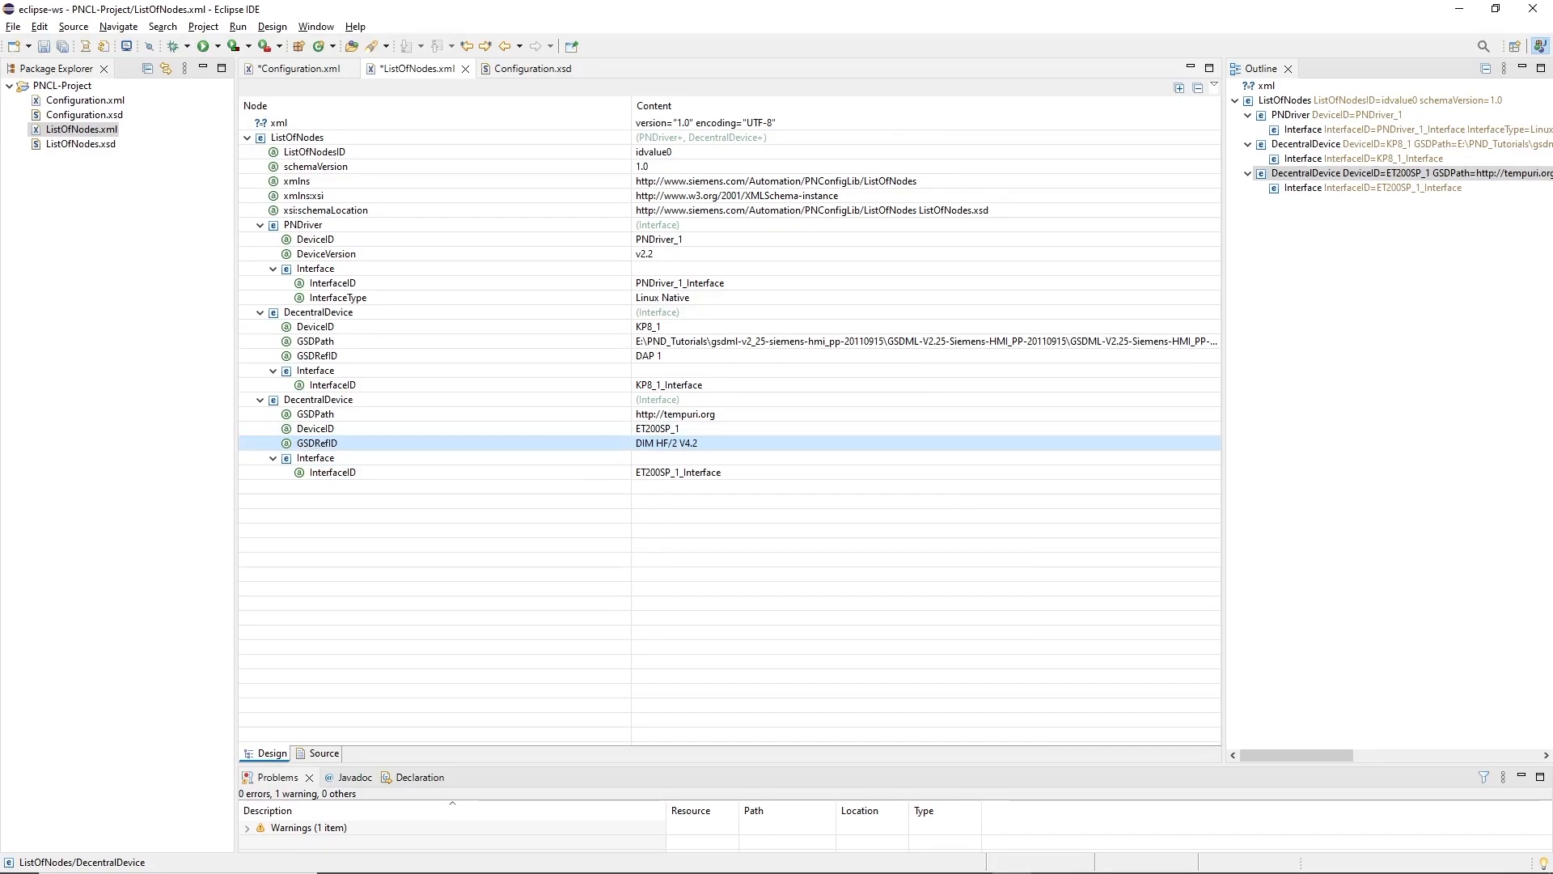
Set the ET200SP_1 device's GSDPath to E:\PND_Tutorials\et200sp_im155-6\GSDML-V2.35-Siemens-ET200SP-20220729.xml and save all open files
key(alt+Tab)
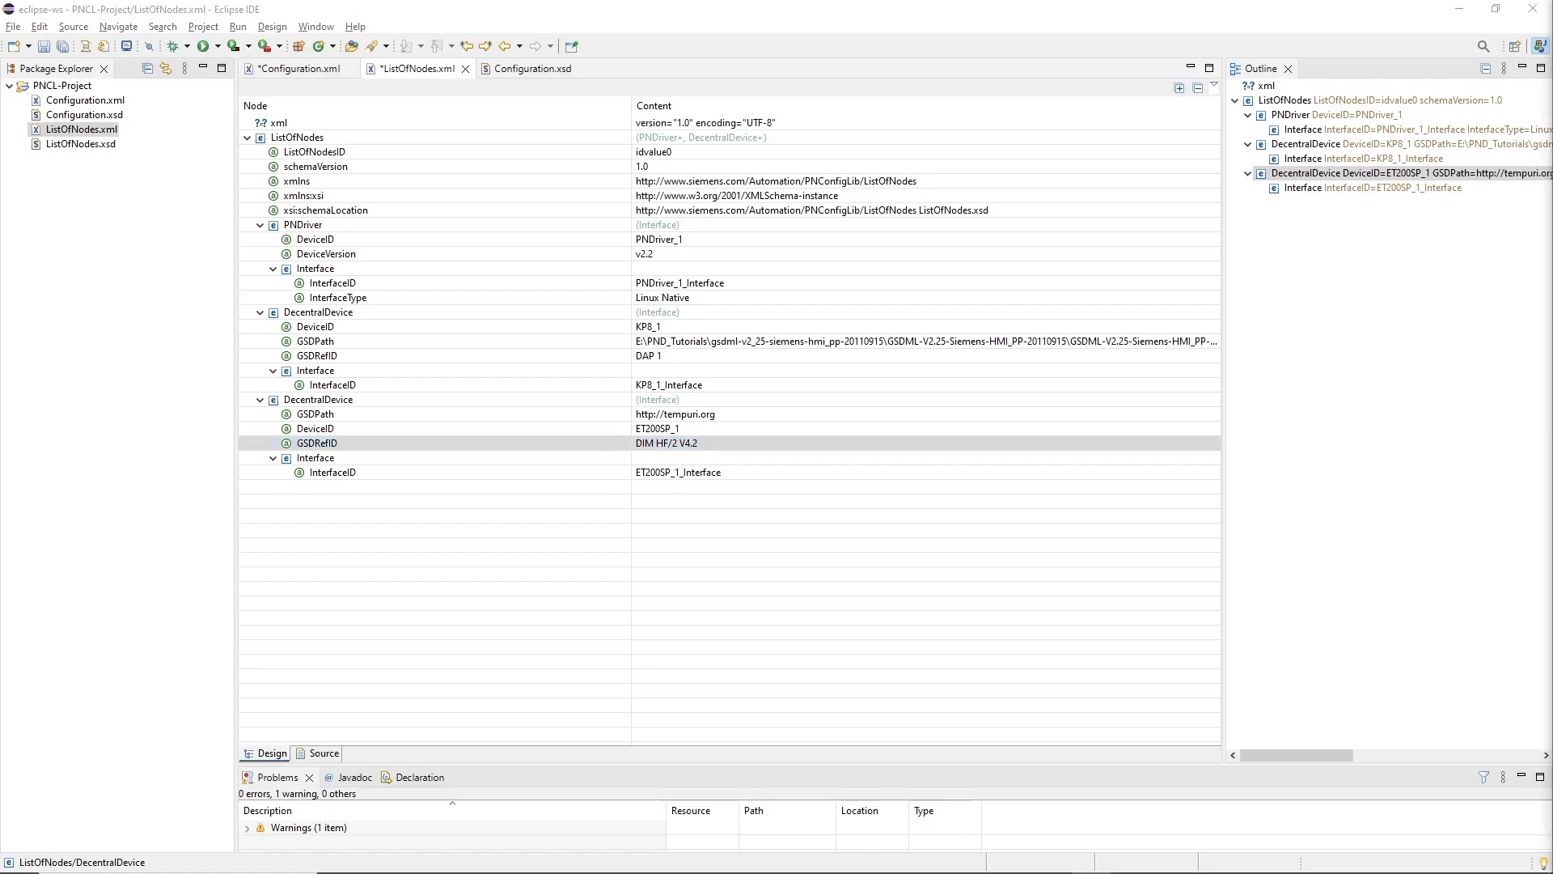
click(698, 412)
text(E:\PND_Tutorials\et200sp_im155-6\GSDML-V2.35-Siemens-ET200SP-20220729.xml)
key(Return)
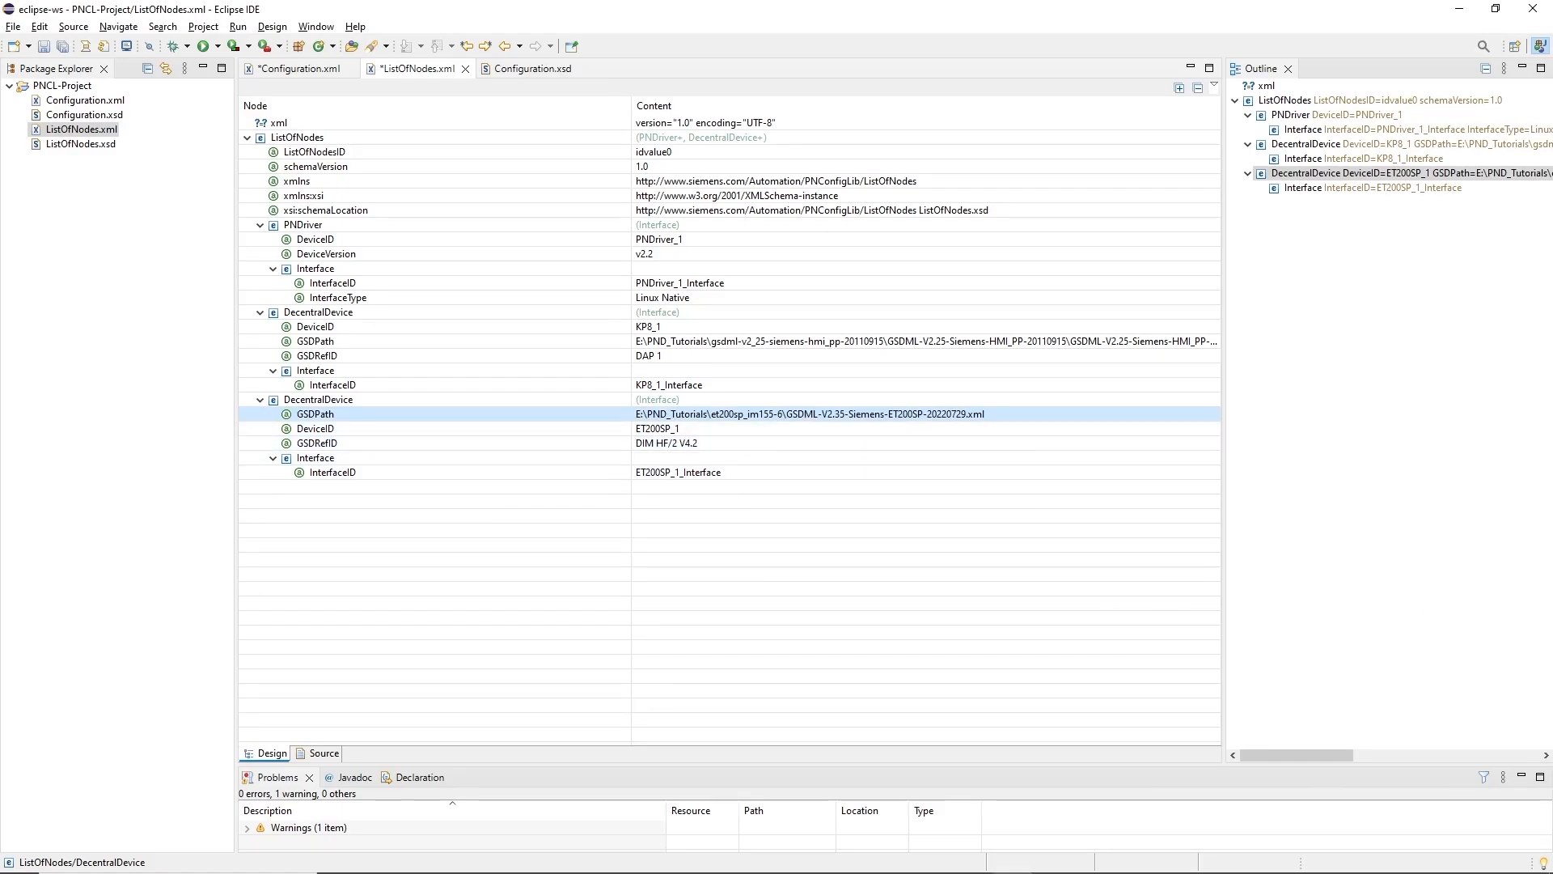
key(ctrl+shift+s)
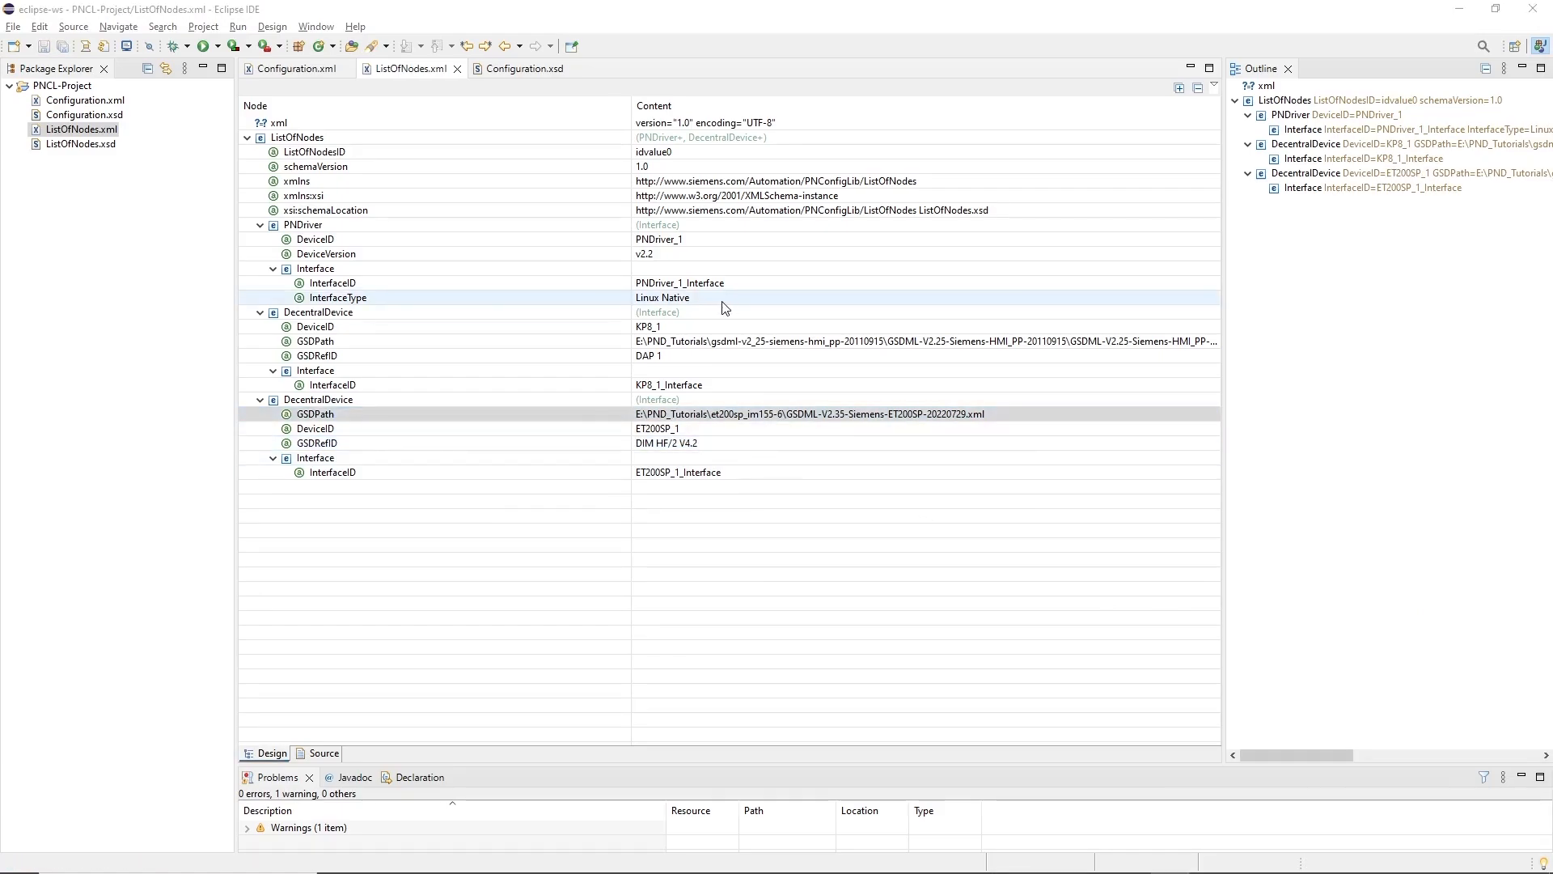
Set the ListOfNodesID in ListOfNodes.xml to Listofnodes, copy that value and switch to Configuration.xml
click(716, 153)
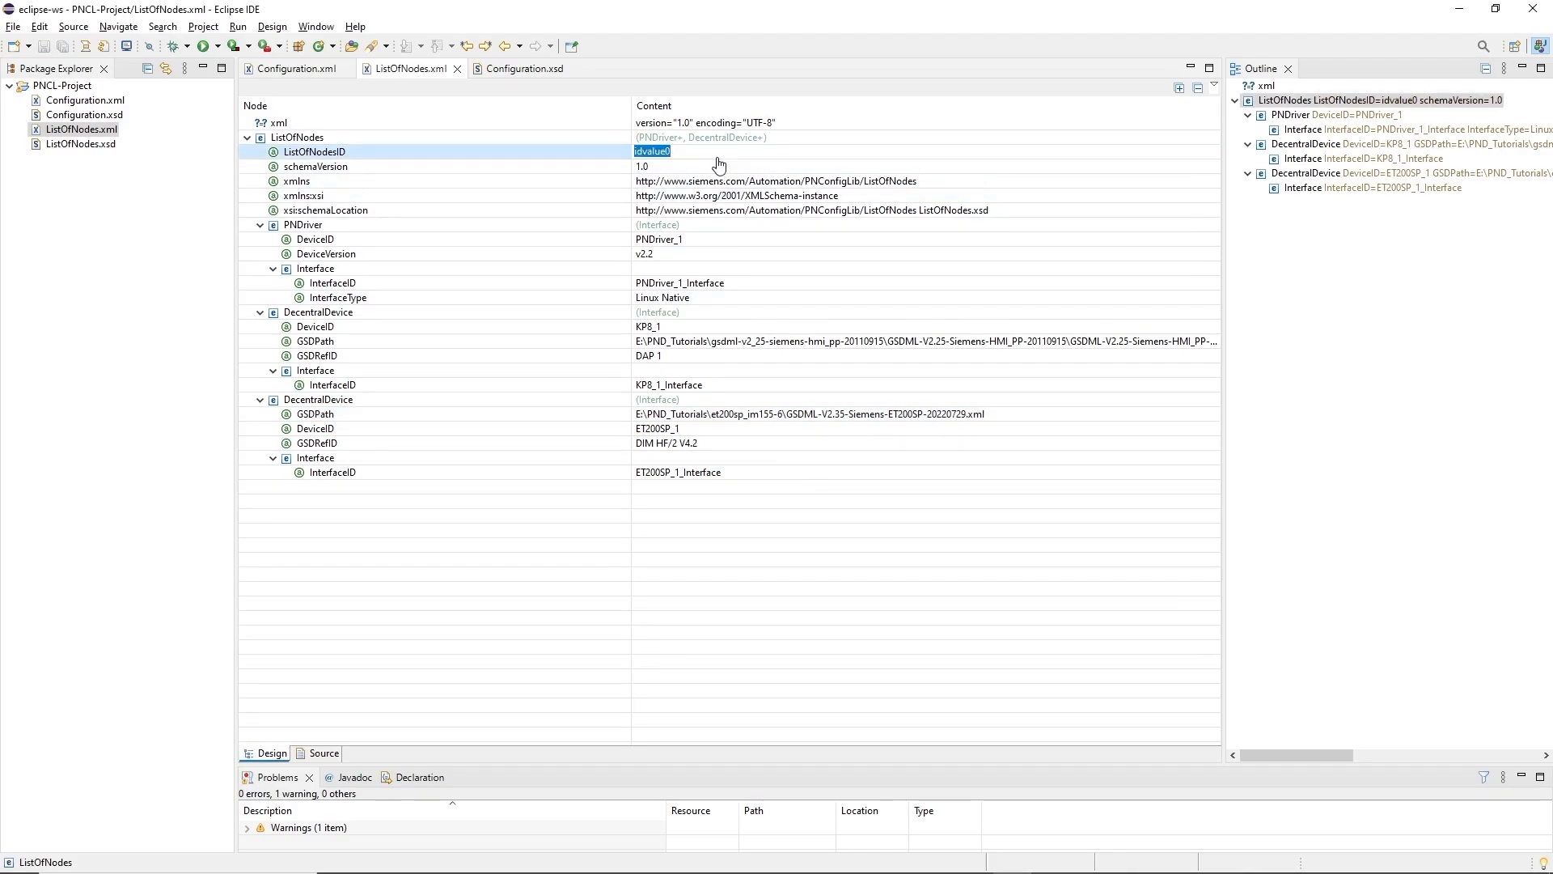
text(Listofnodes)
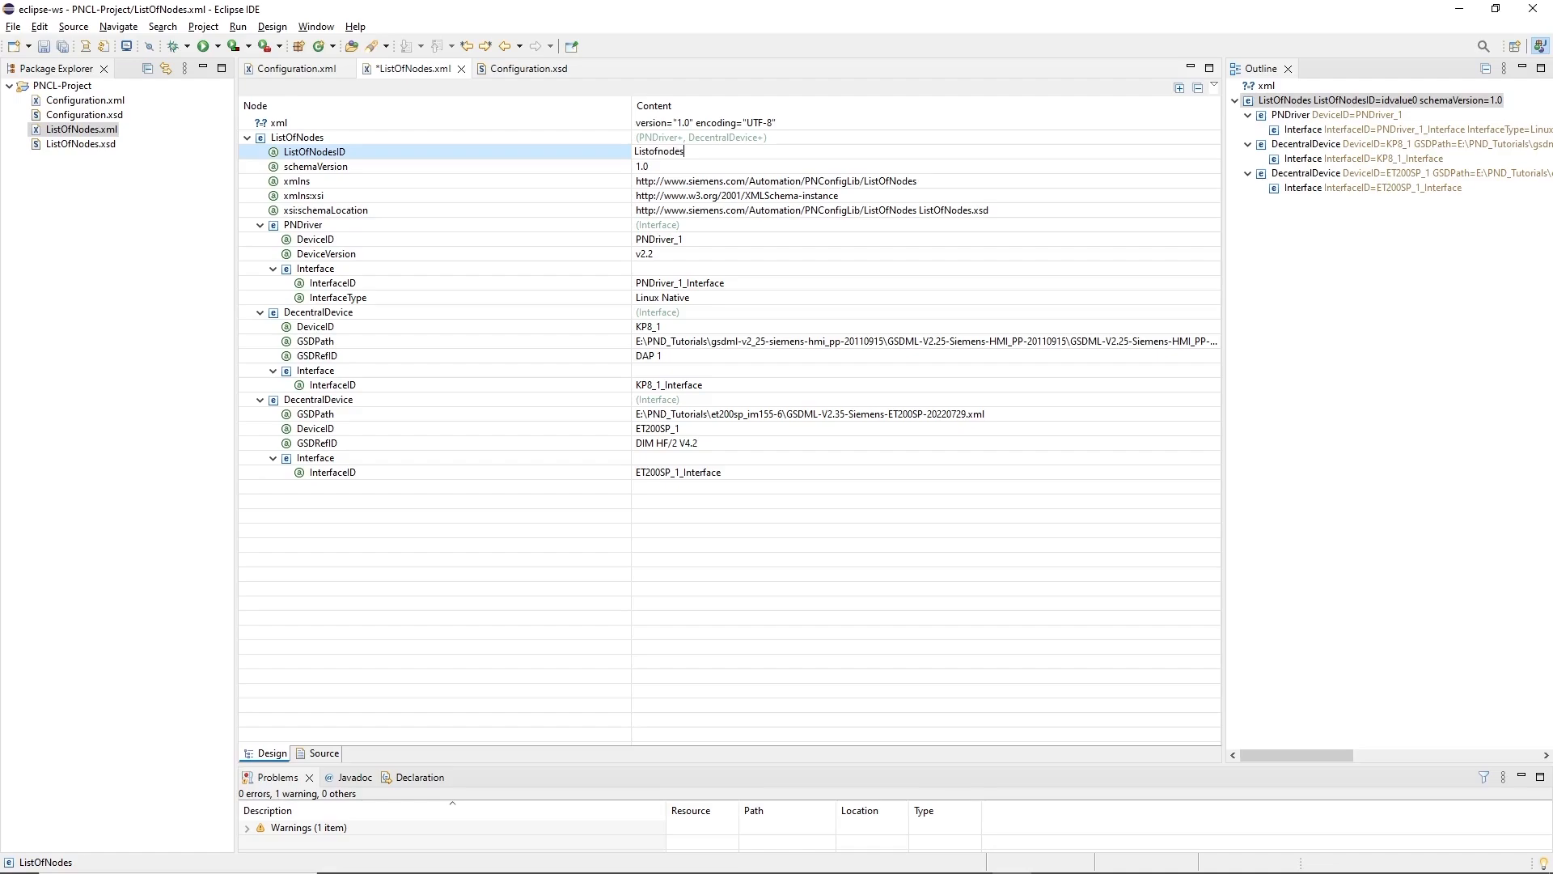
key(Return)
click(717, 154)
key(ctrl+c)
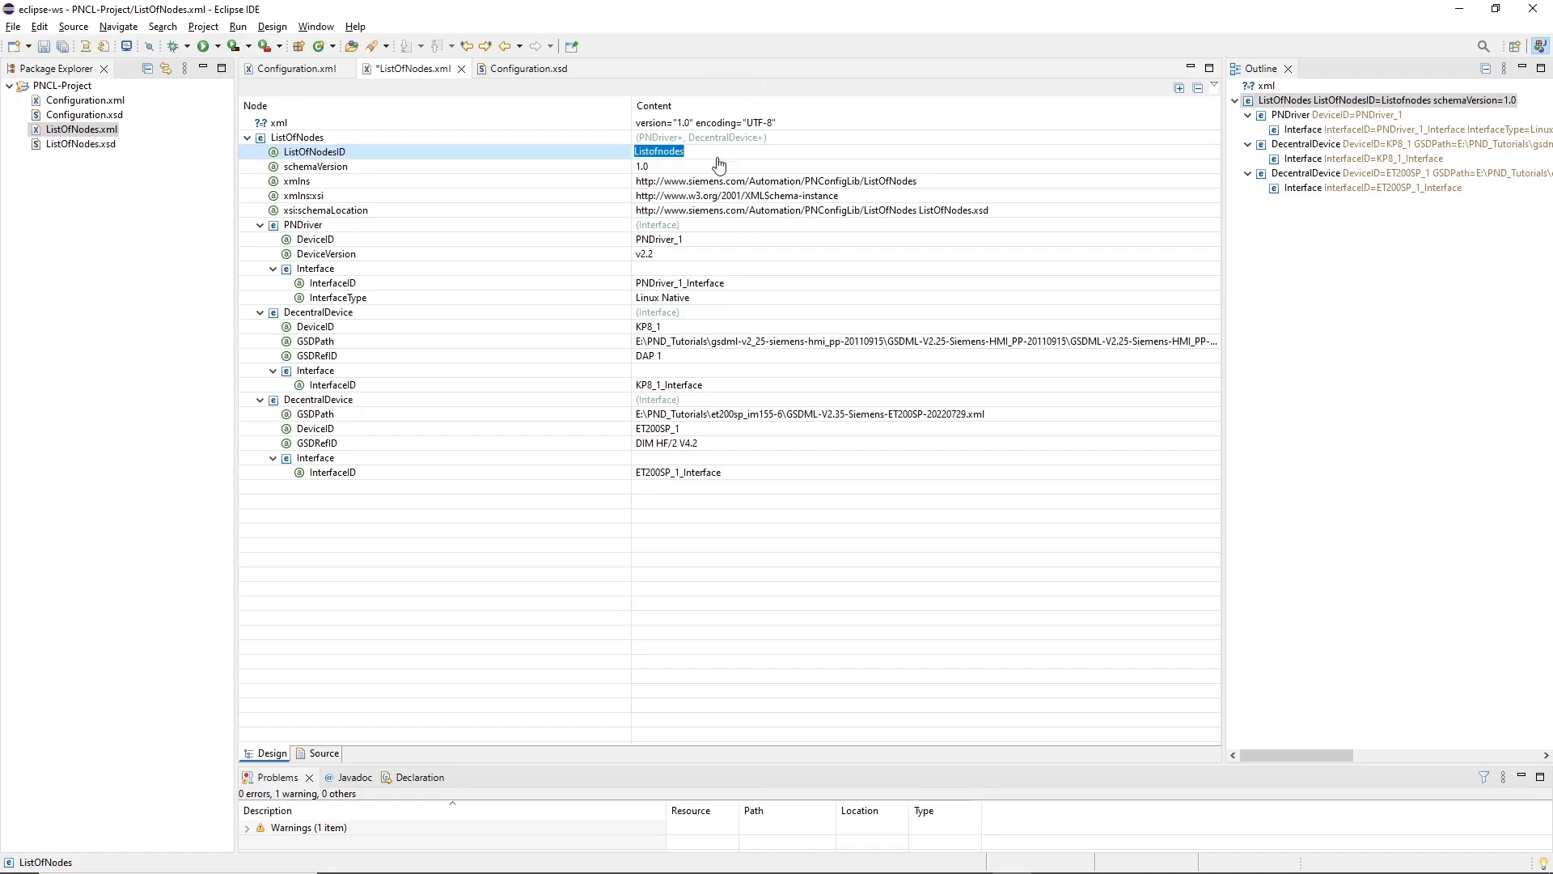
double_click(85, 100)
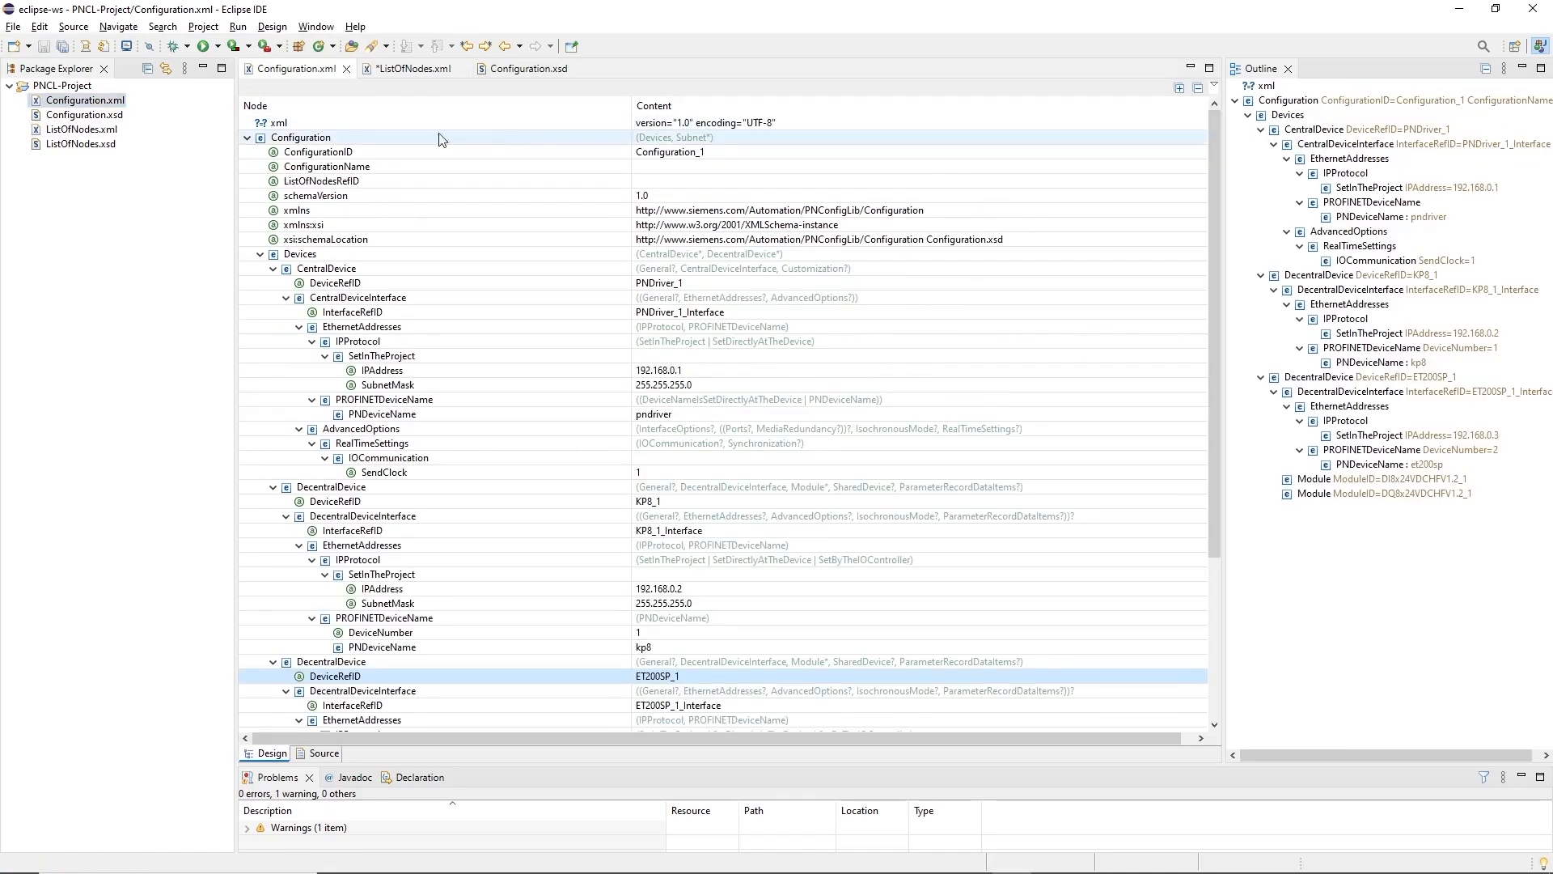
click(681, 154)
key(ctrl+v)
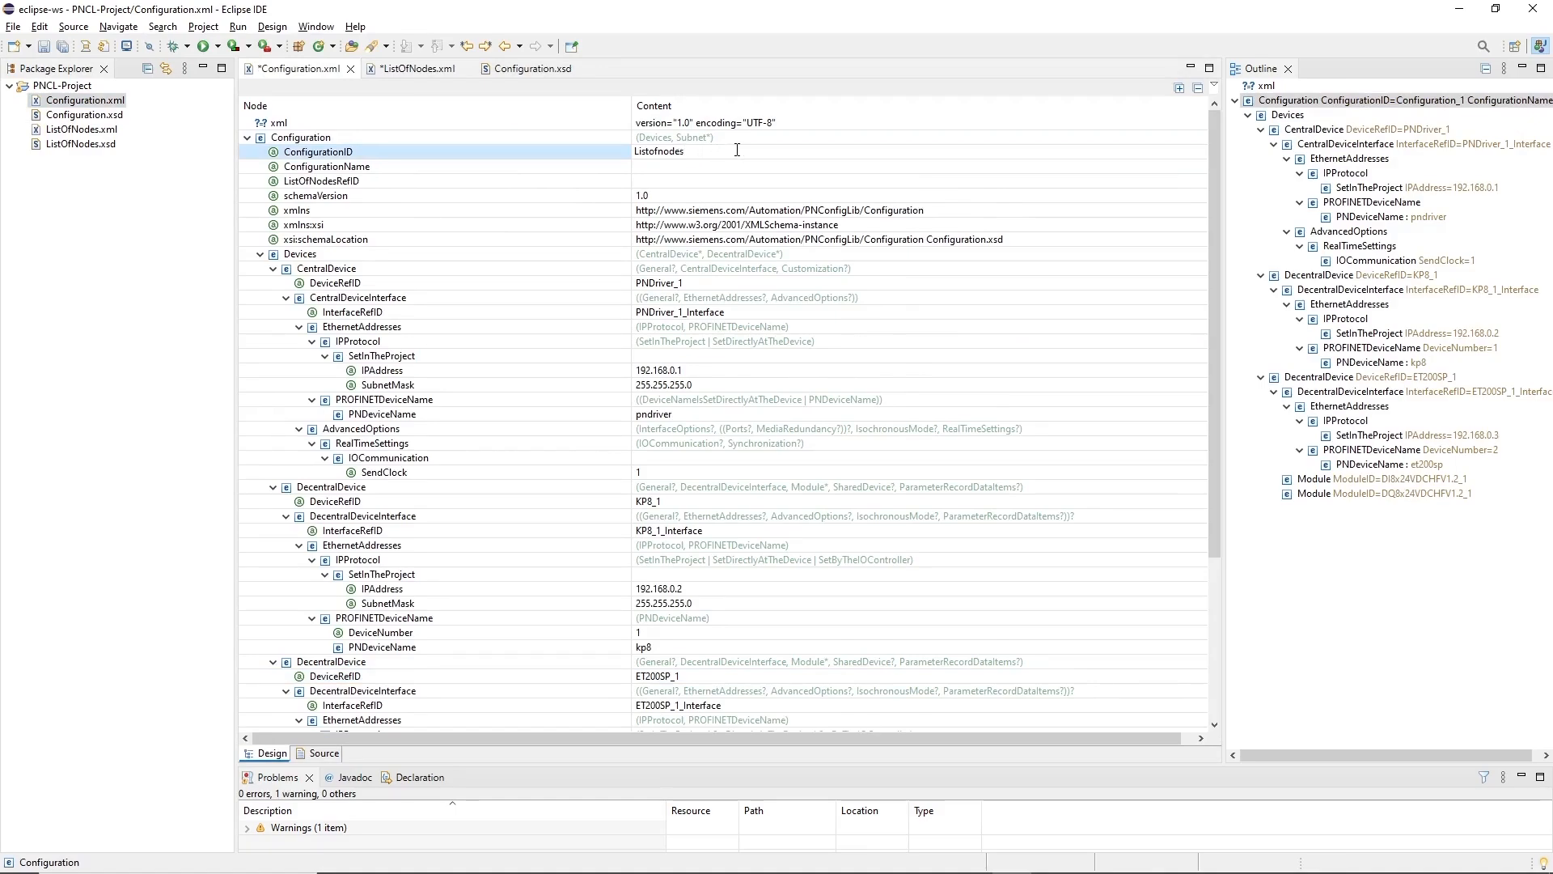
key(Return)
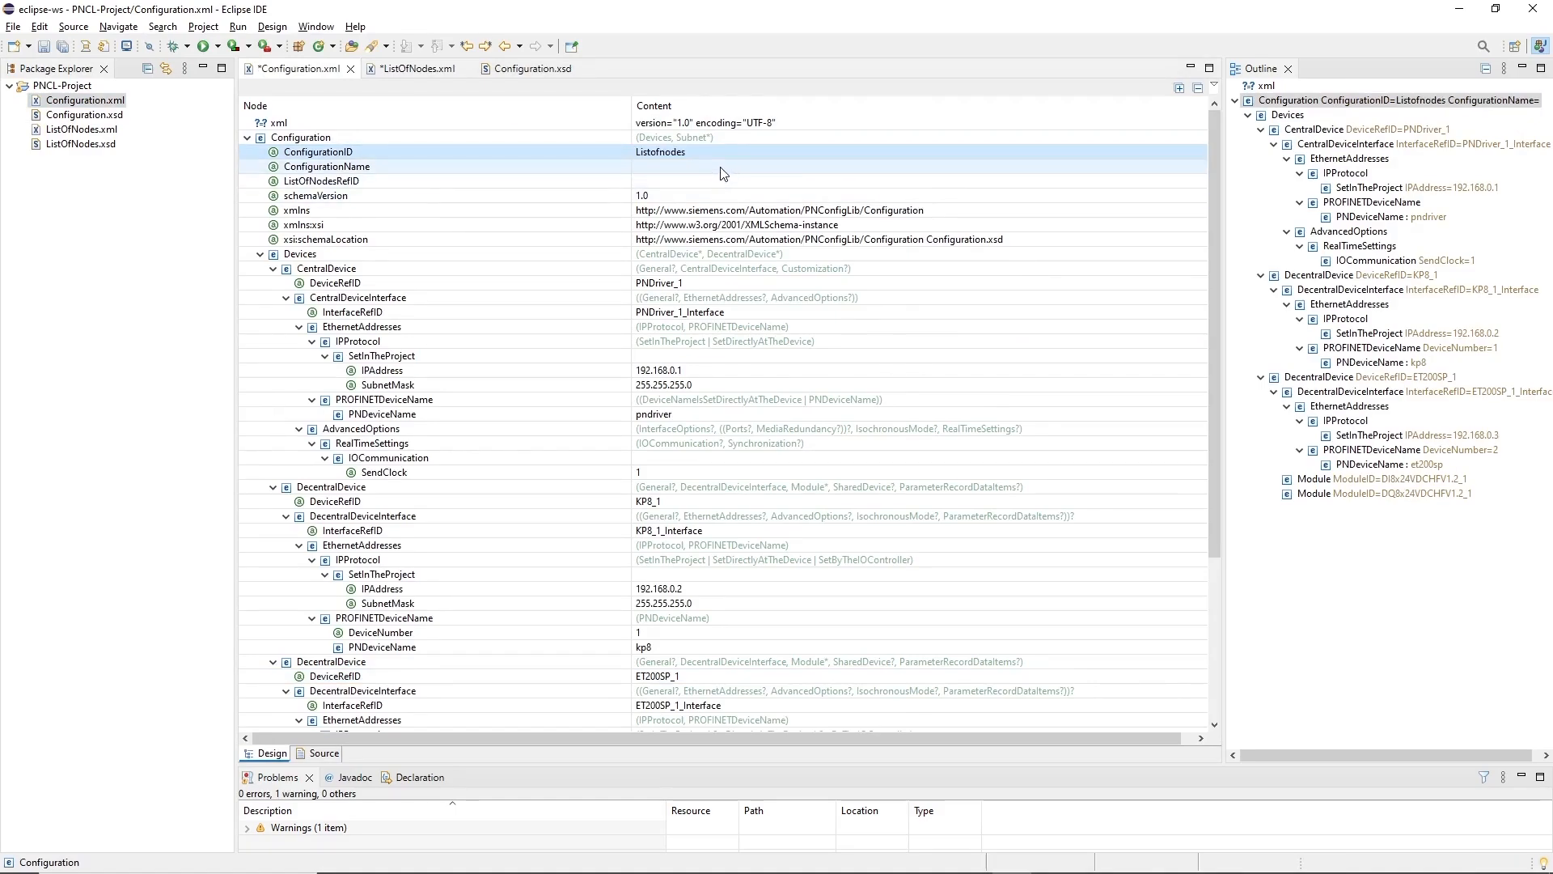
key(ctrl+z)
Set the ListOfNodesRefID of the Configuration element to the copied value Listofnodes
click(686, 180)
key(ctrl+v)
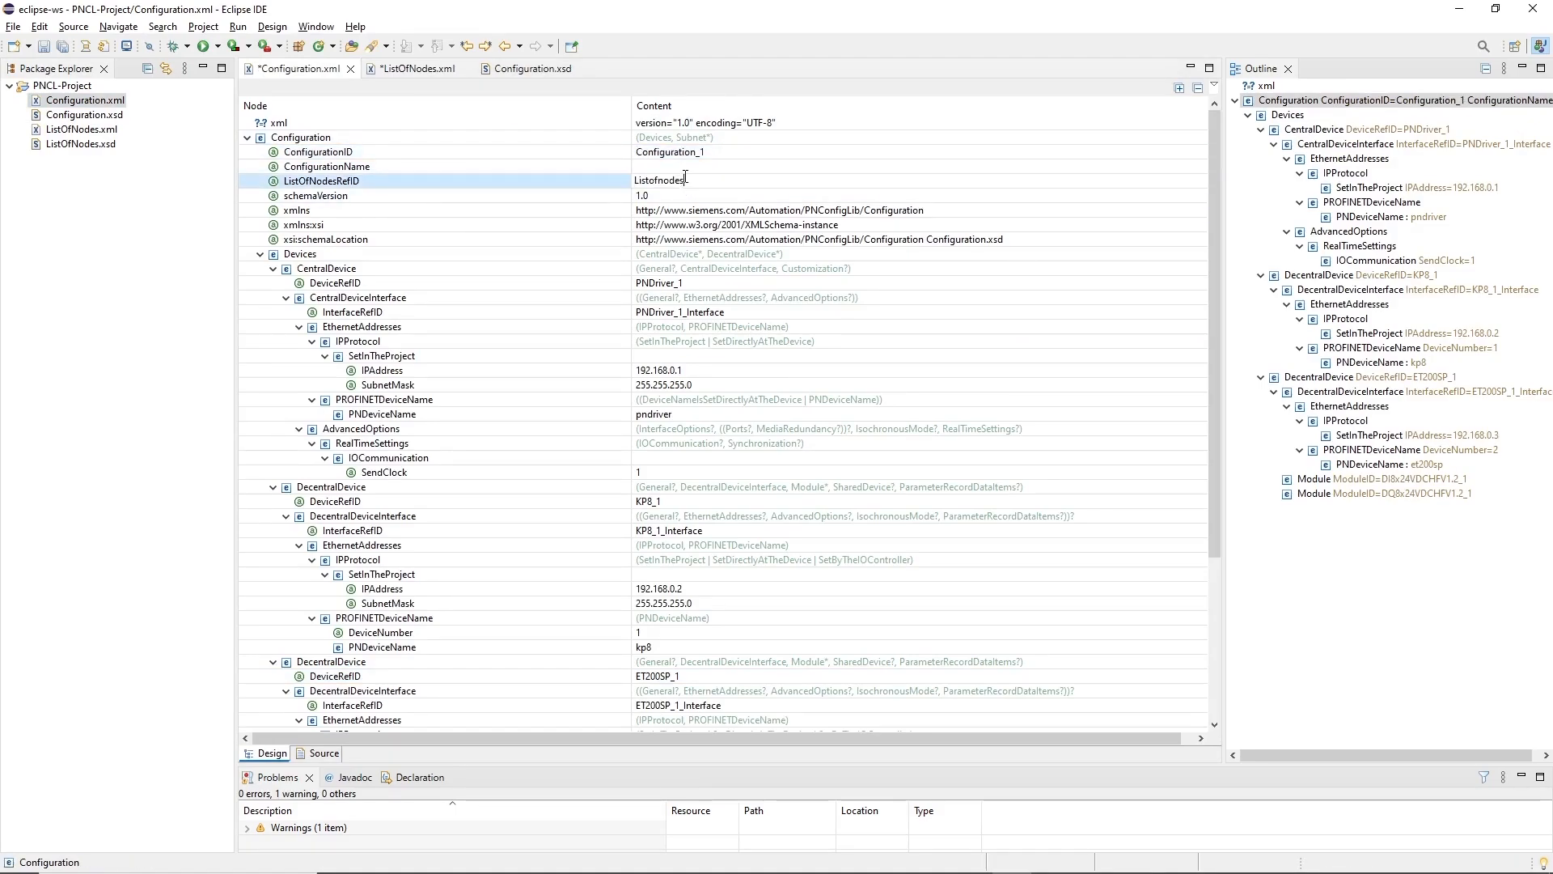
key(Return)
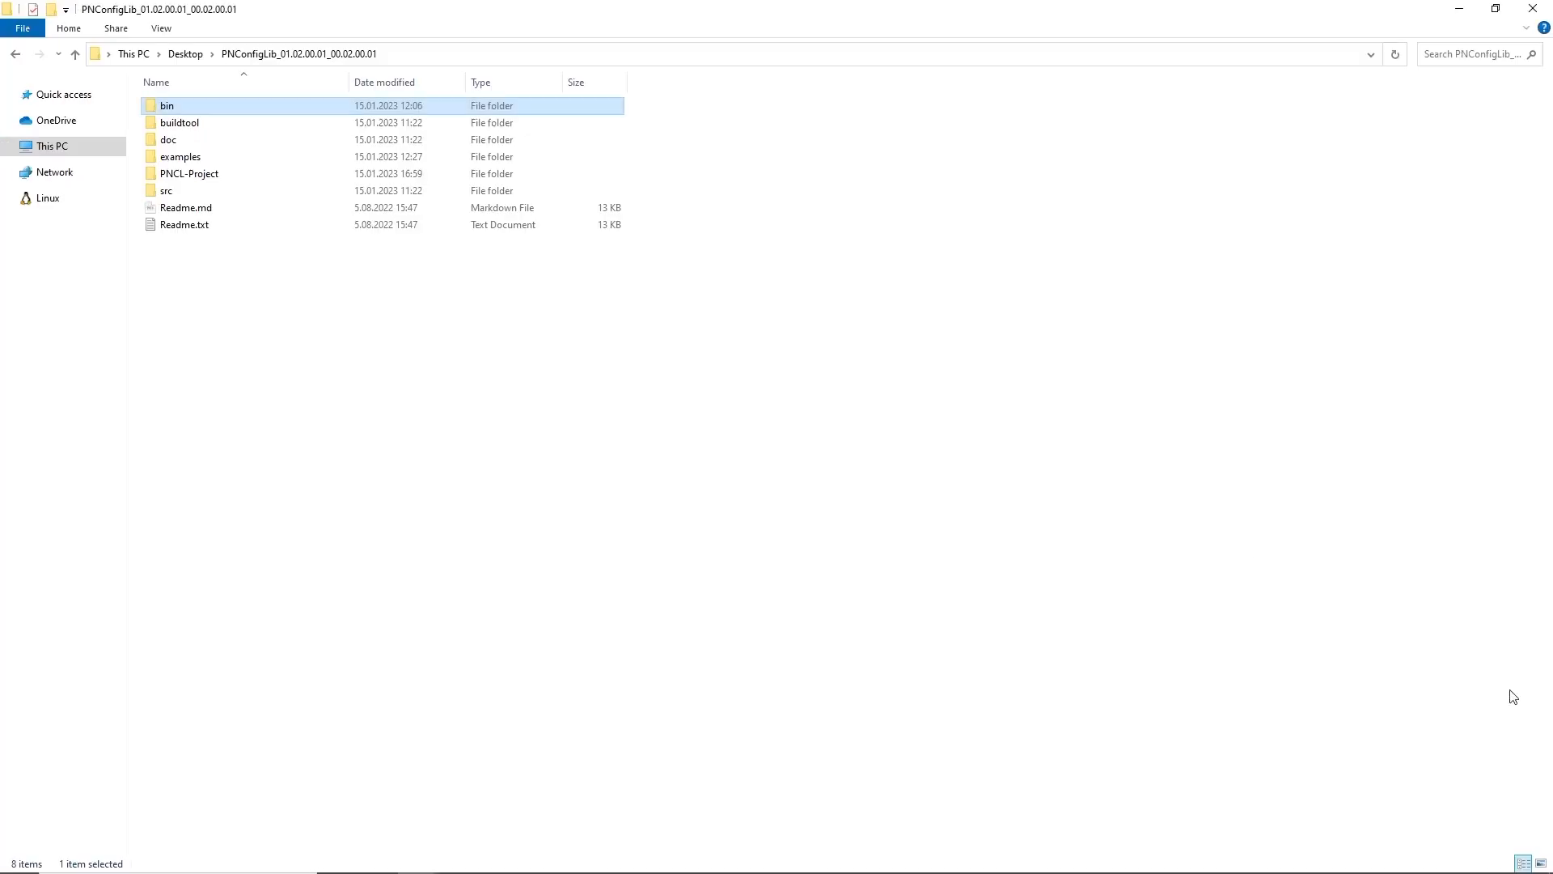
In File Explorer, copy Configuration.xml and ListOfNodes.xml from the PNCL-Project folder into PNConfigLib's bin\Release\x64 folder
double_click(252, 175)
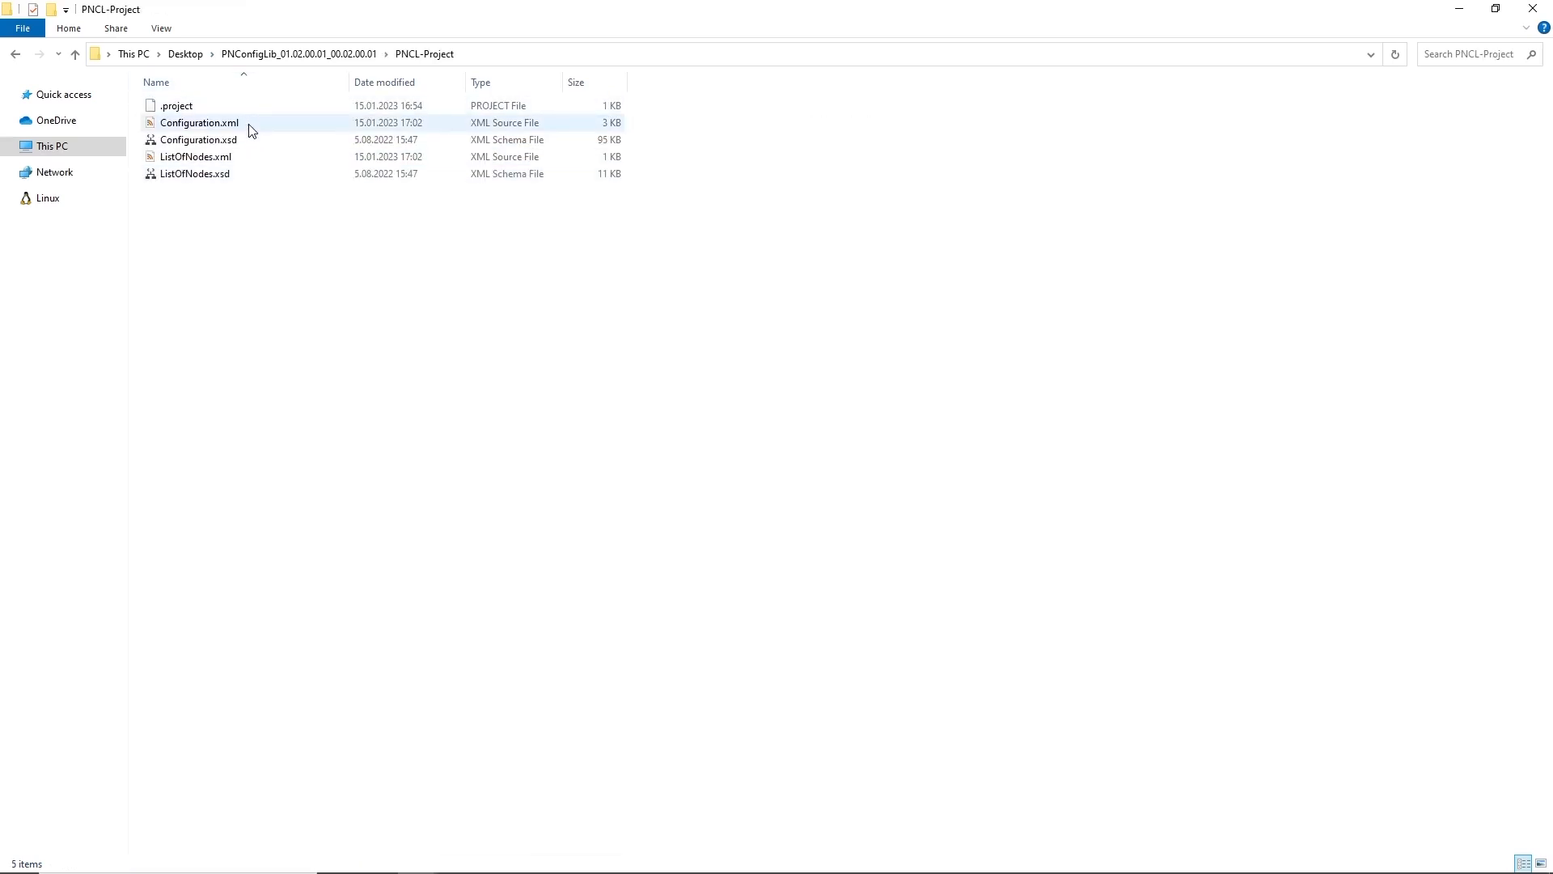
click(252, 130)
ctrl+click(248, 166)
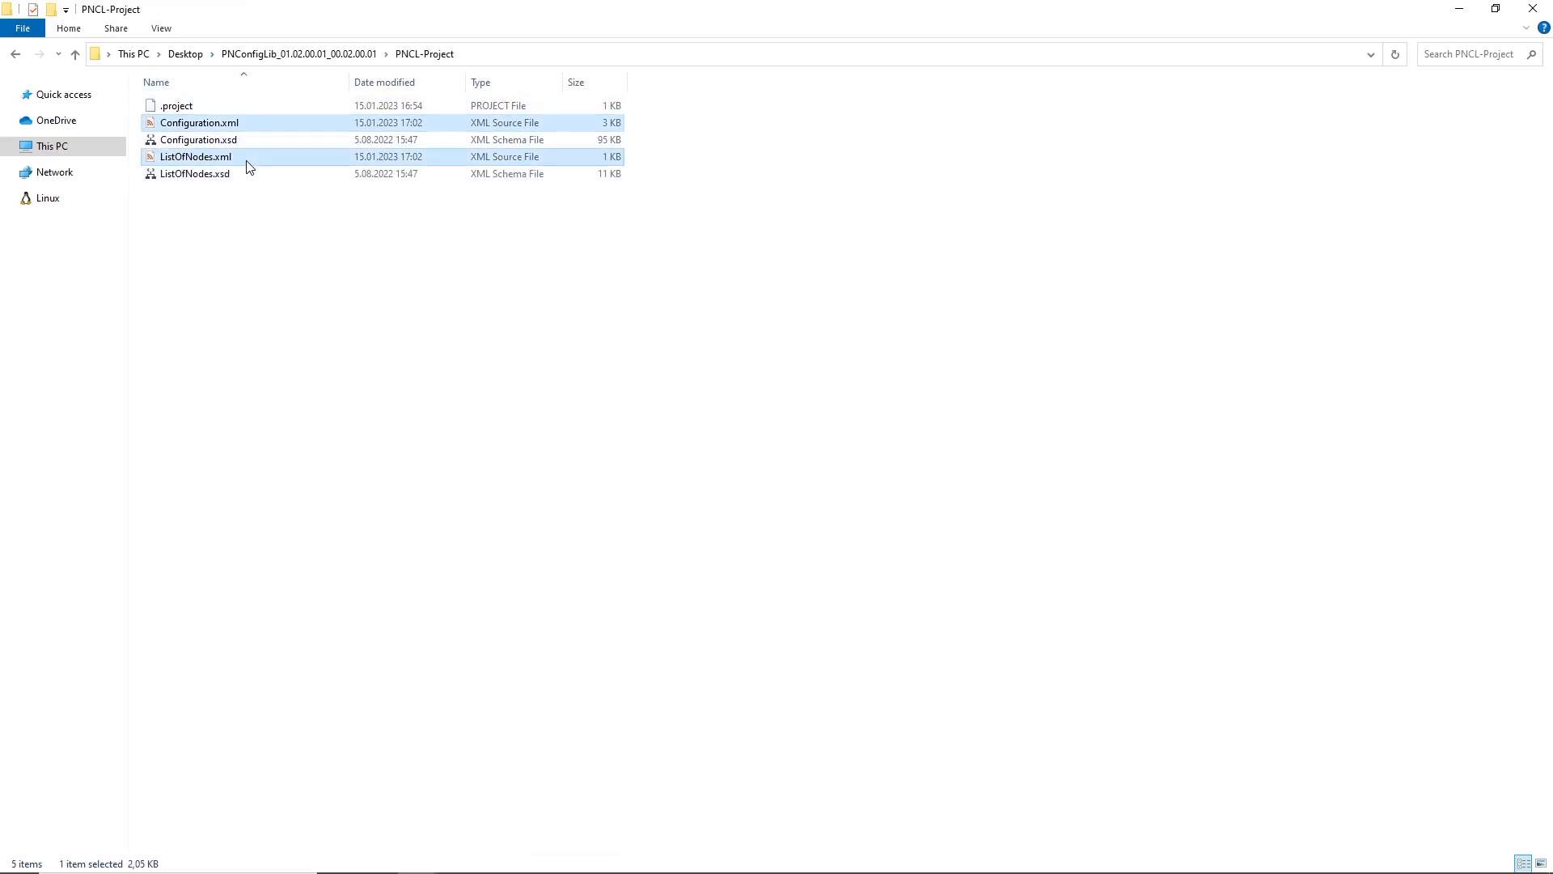
click(320, 54)
double_click(278, 114)
double_click(278, 114)
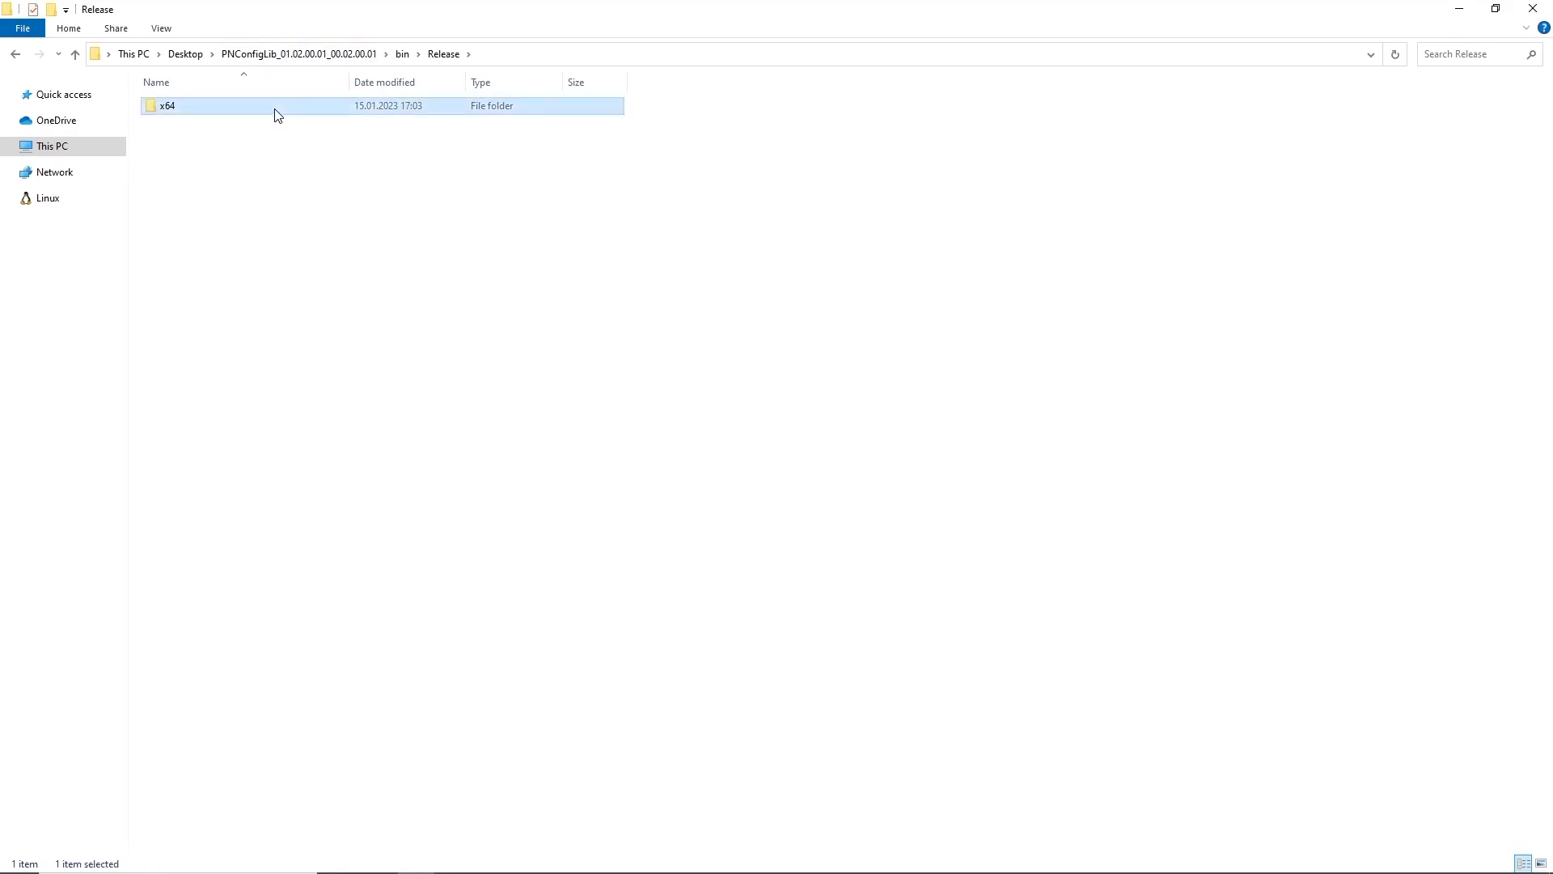
double_click(278, 114)
key(ctrl+v)
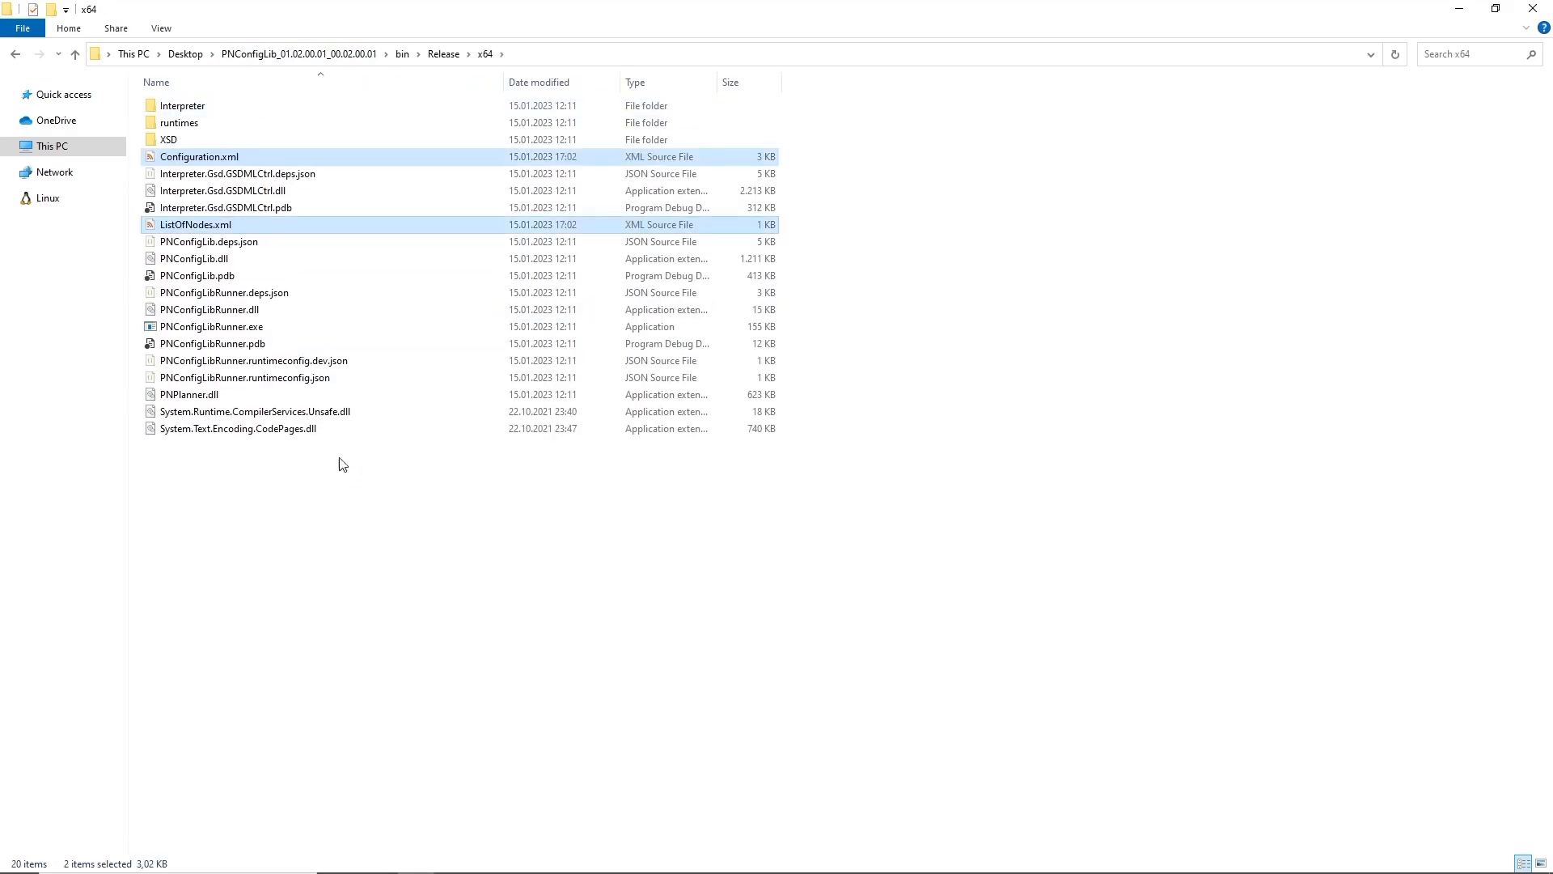
Open a cmd command prompt in the x64 folder that contains PNConfigLibRunner.exe
click(356, 326)
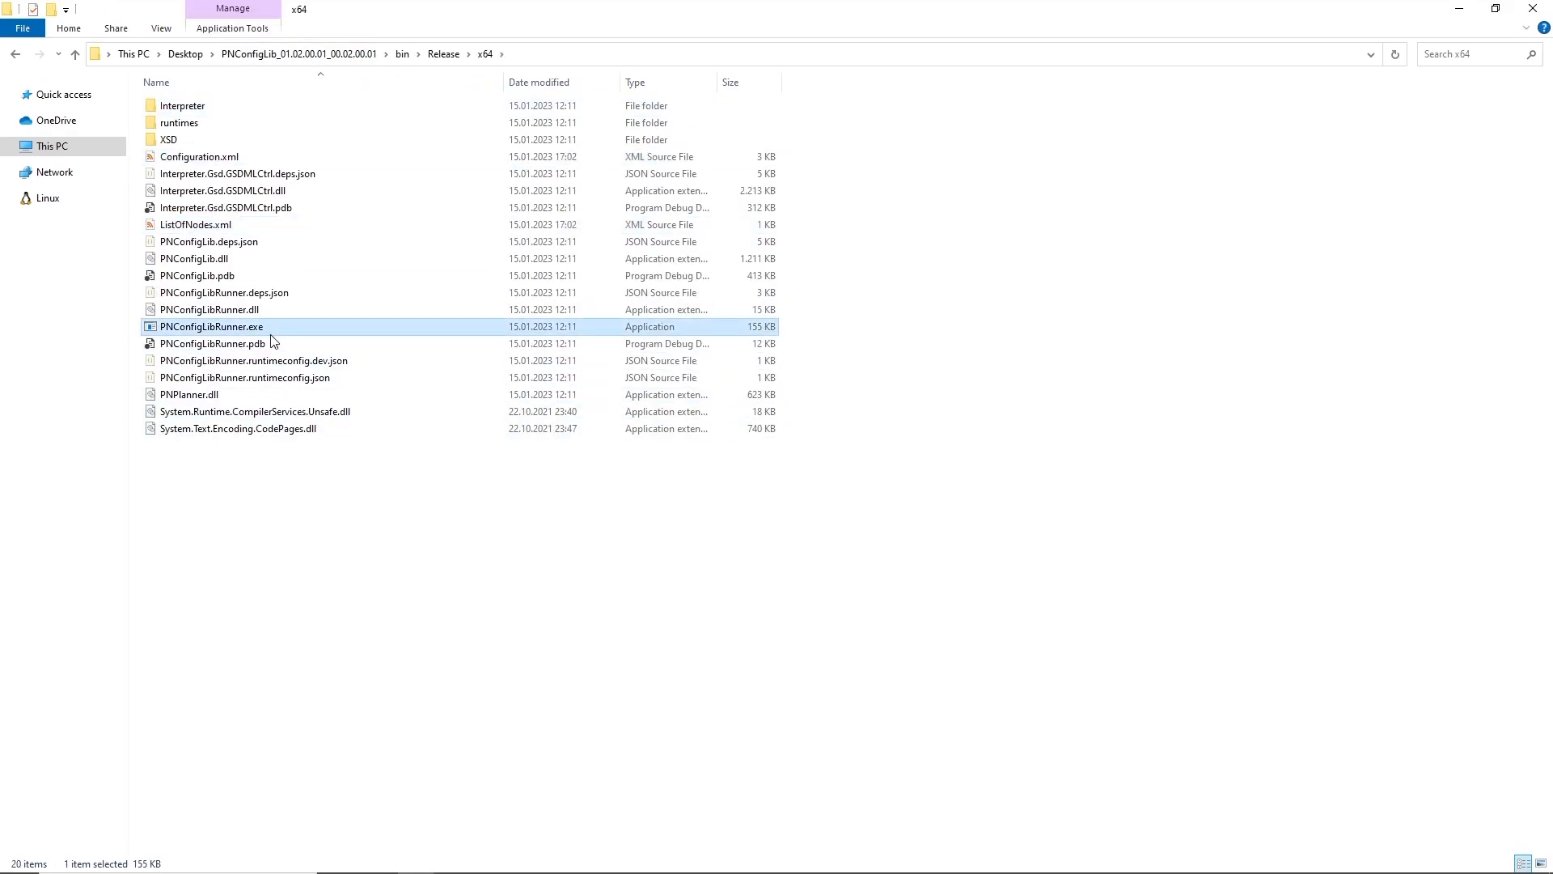
click(555, 57)
text(cmd)
key(Return)
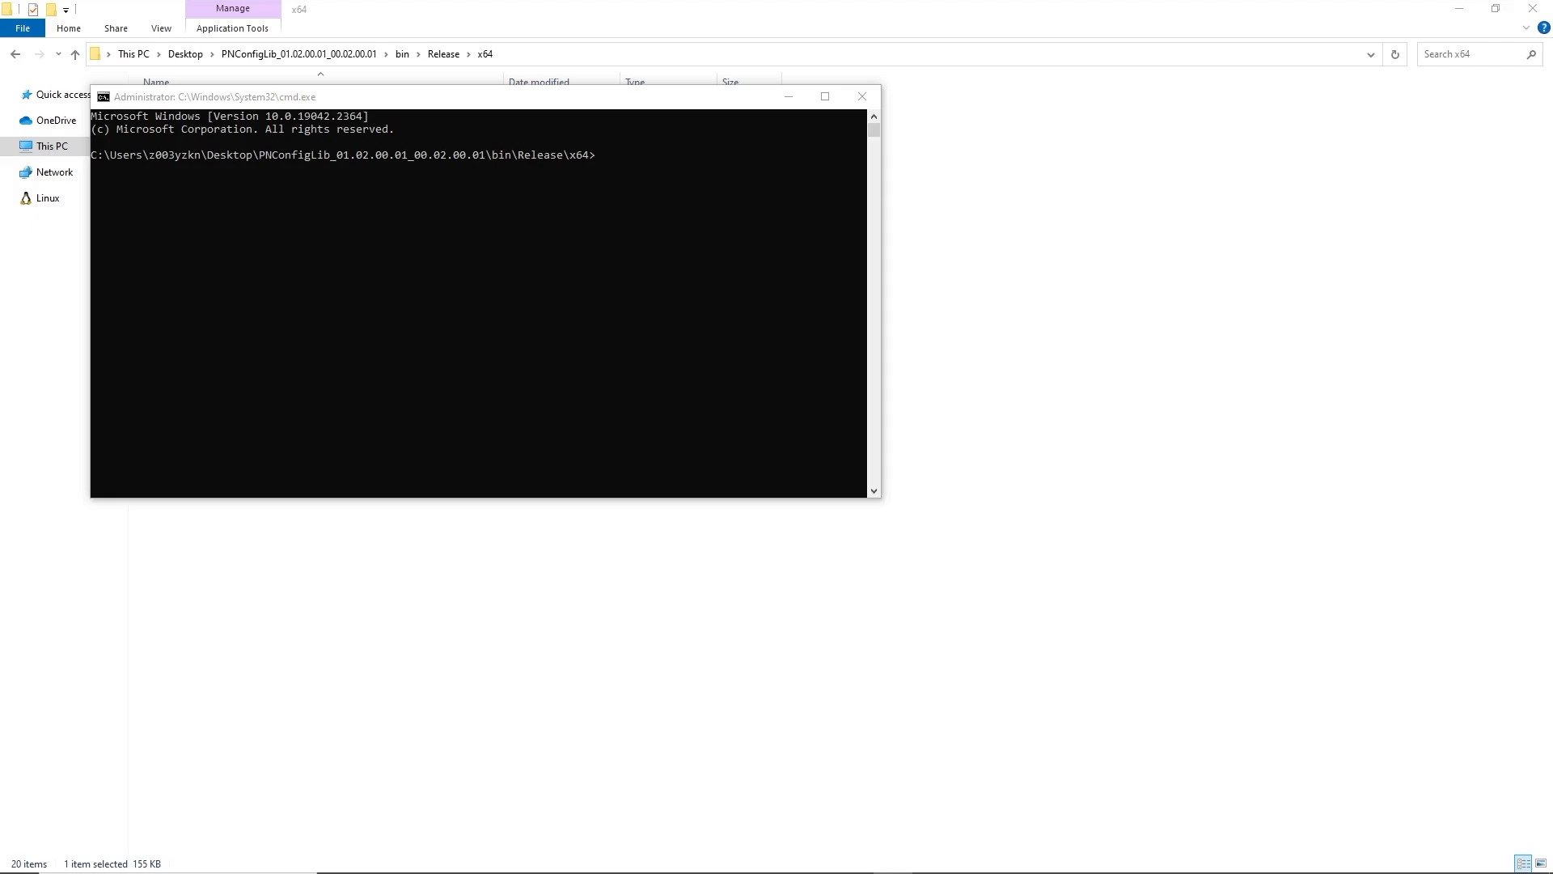
Widen the command prompt window and run .\PNConfigLibRunner -c "Configuration.xml" -l "ListOfNodes.xml"
click(628, 403)
text(.\PNConfigLibRunner -c "Configuration.xml" -l "ListOfNodes.xml")
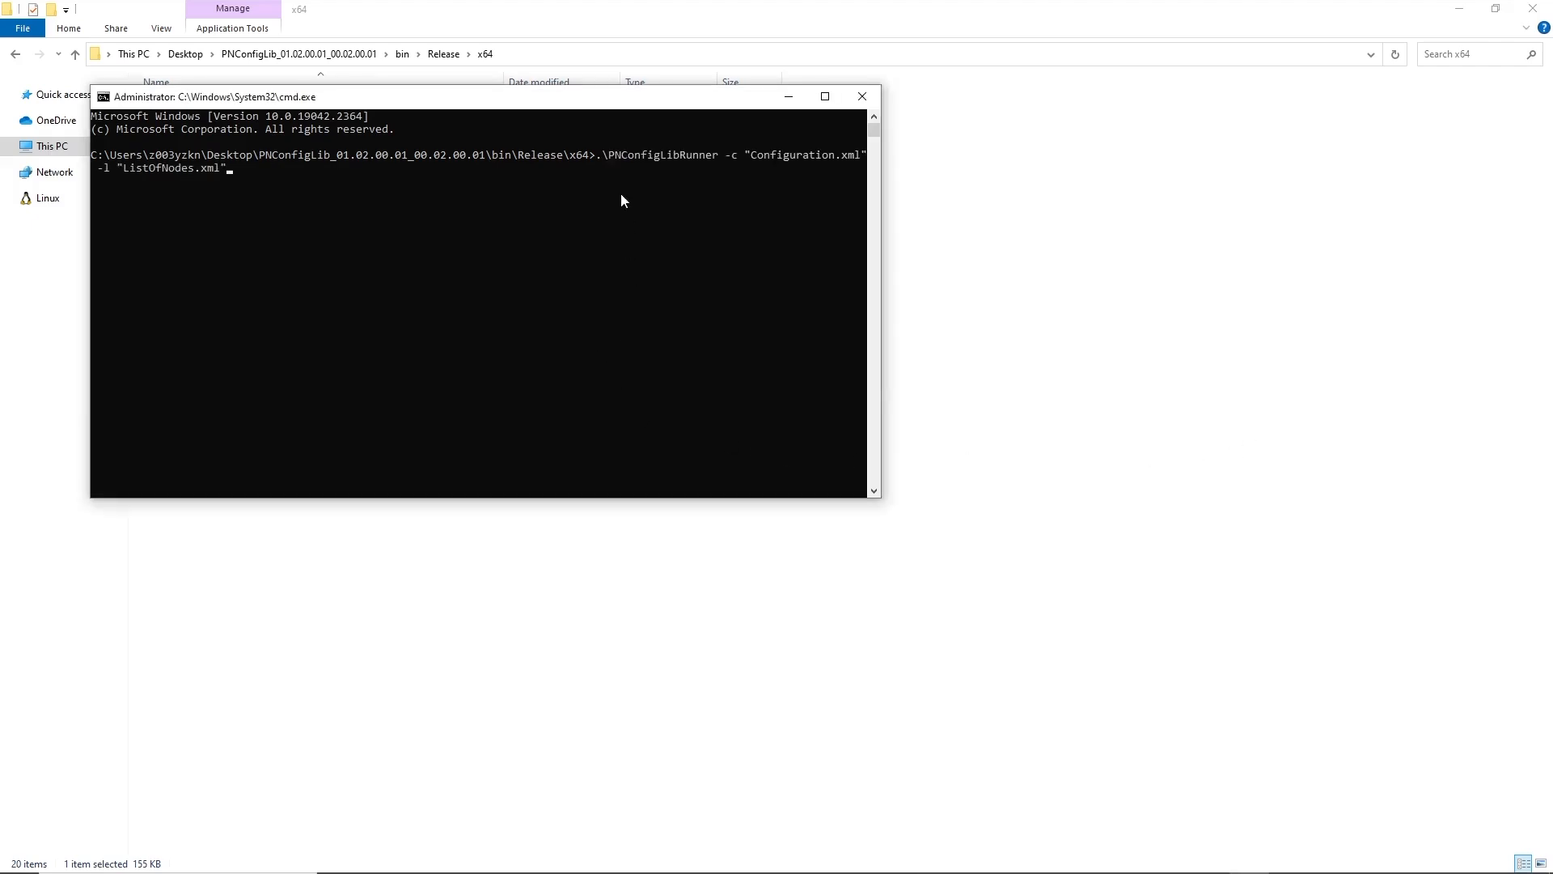
drag(883, 187, 1246, 187)
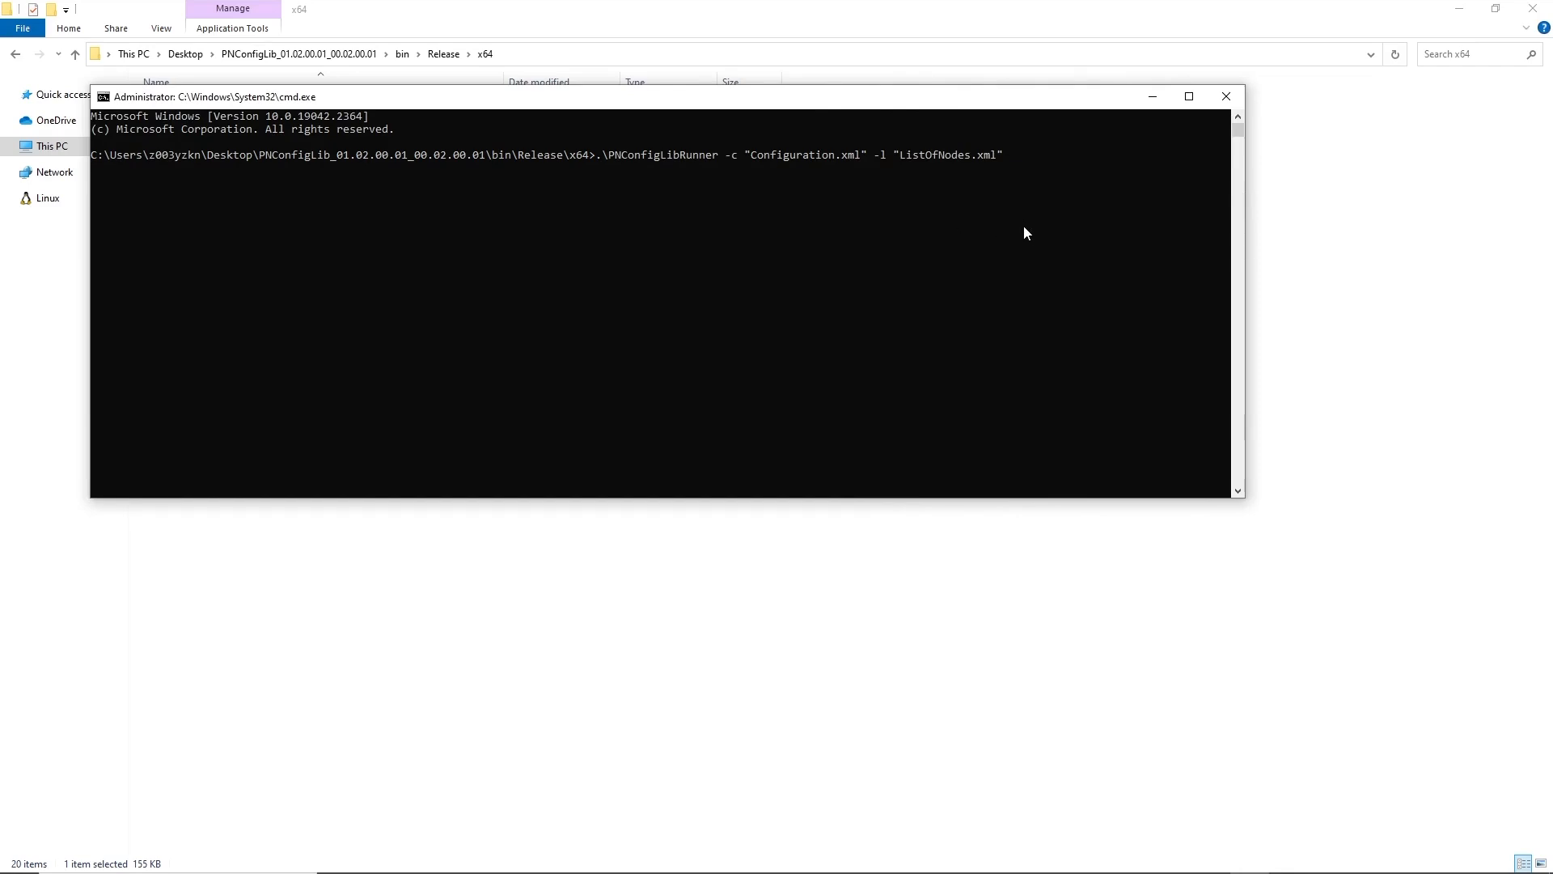
key(Return)
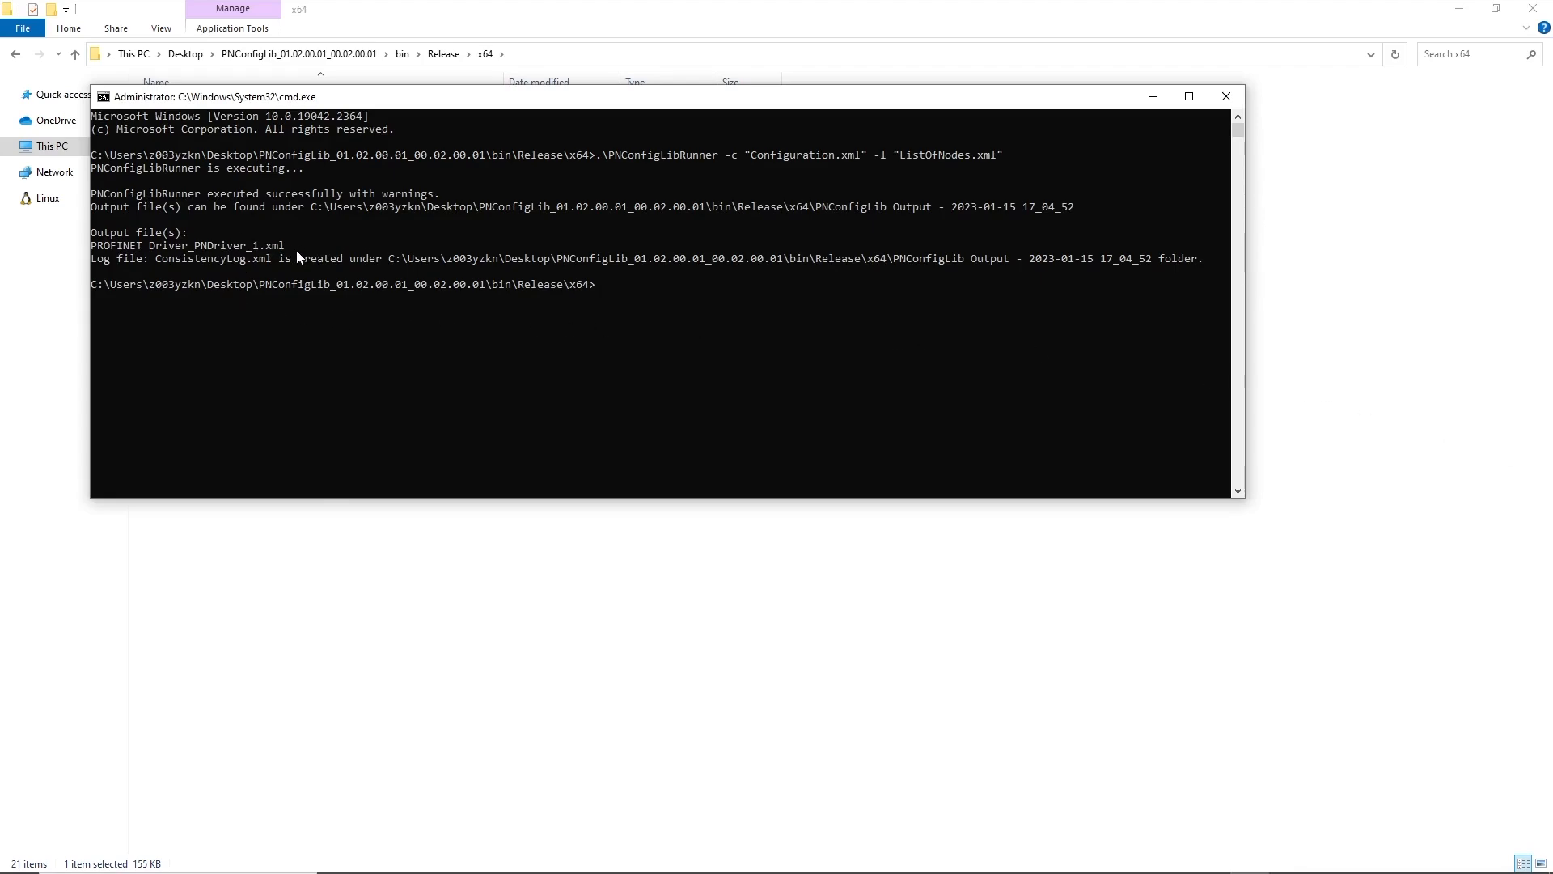
Open the generated PNConfigLib Output folder in File Explorer and select PROFINET Driver_PNDriver_1.xml
click(433, 559)
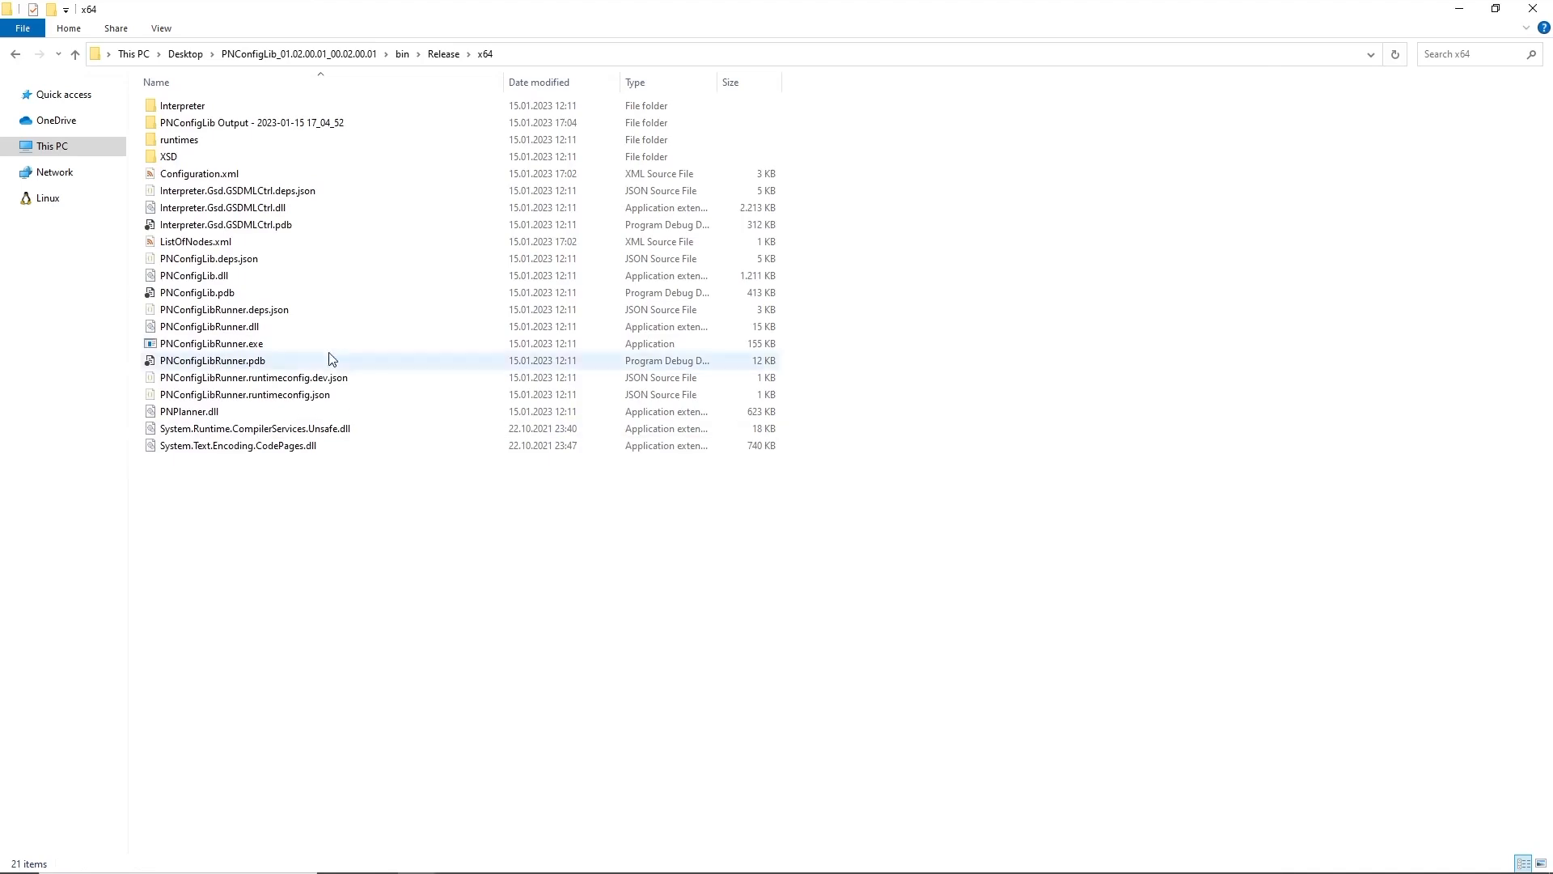
double_click(277, 126)
click(278, 128)
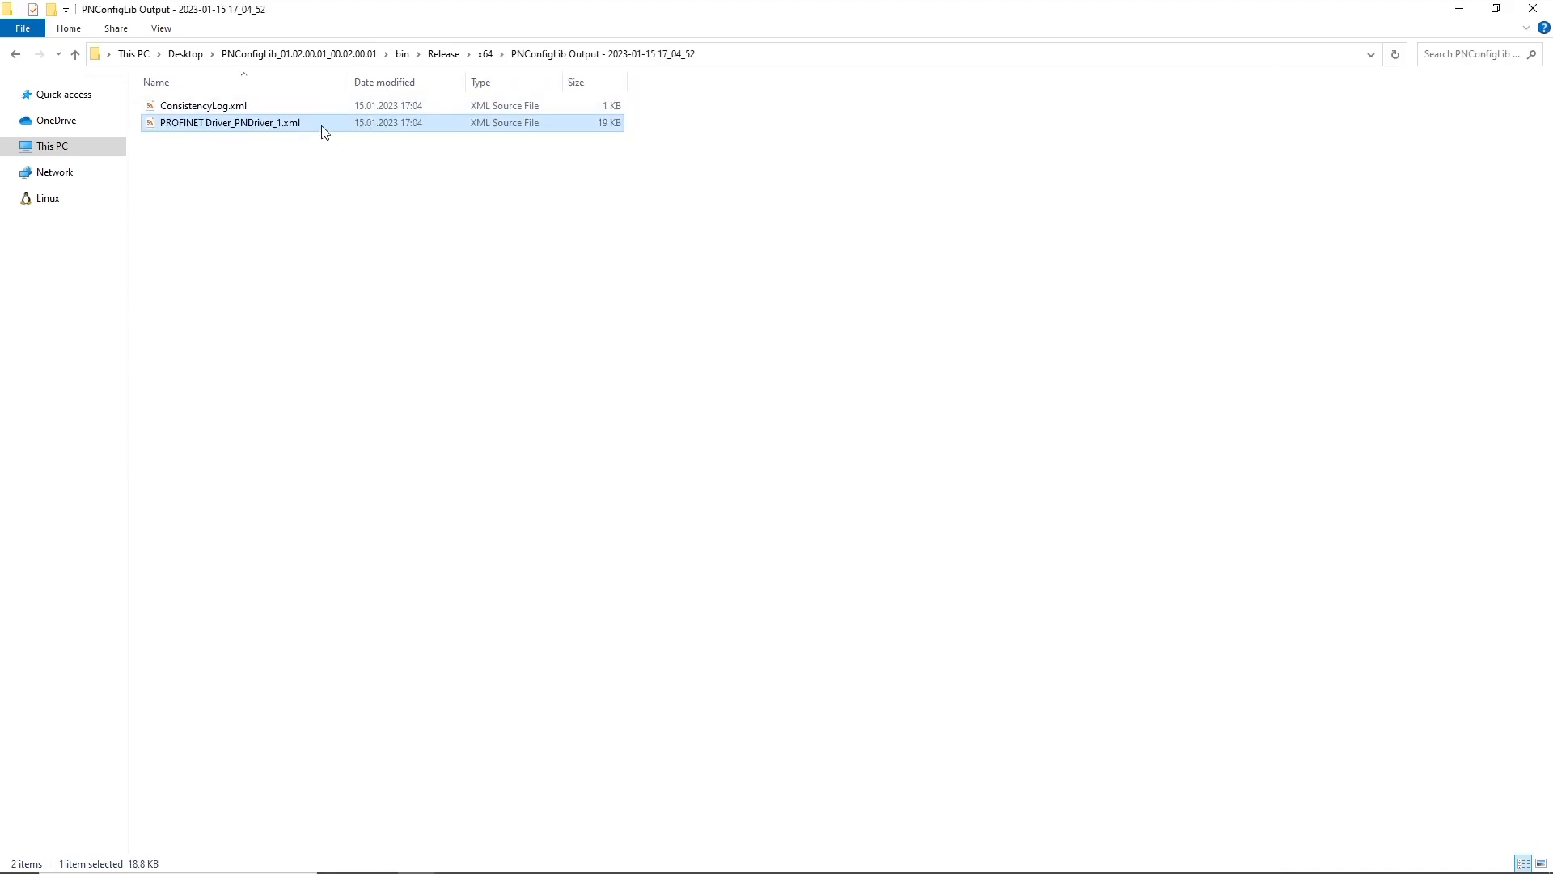